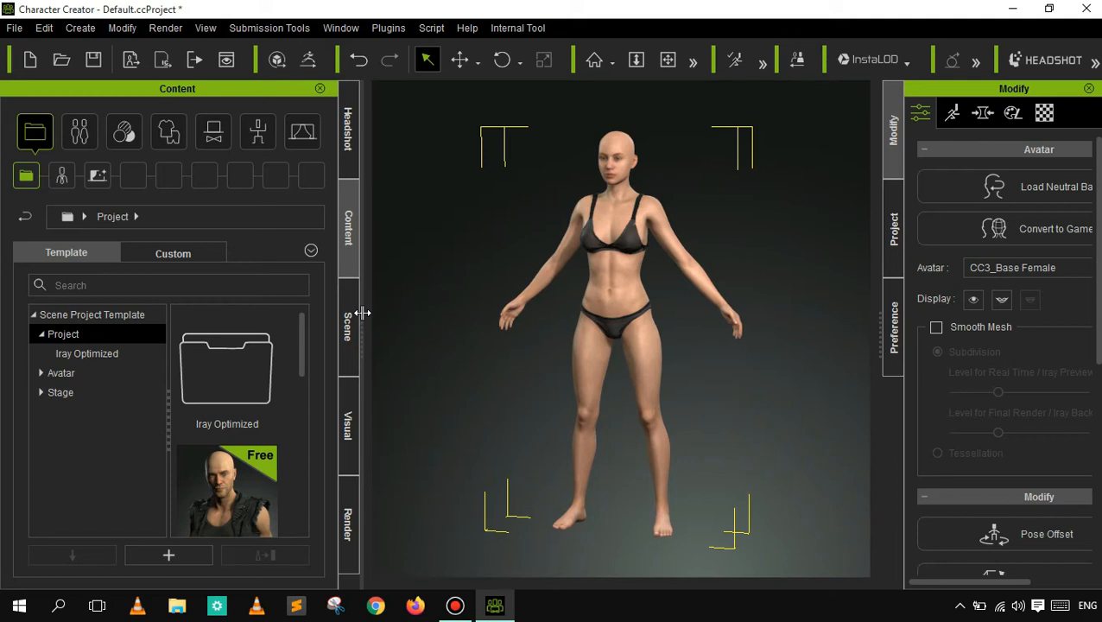
- Switch to Chrome and open the website sketchfab.com
{"action": "left_click", "coordinate": [389, 614]}
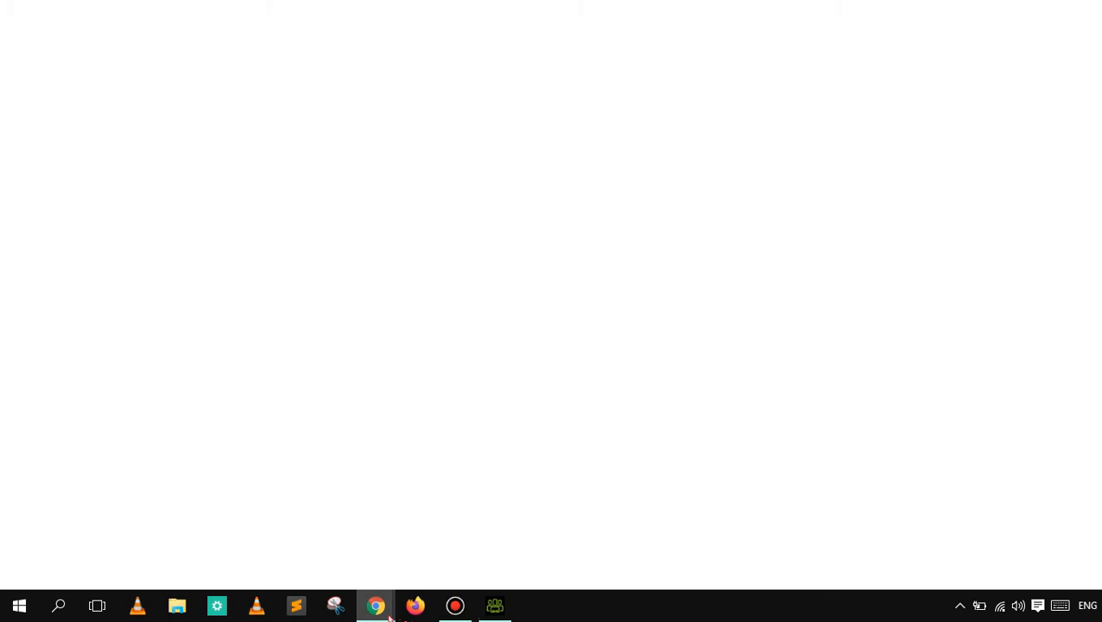
{"action": "left_click", "coordinate": [451, 461]}
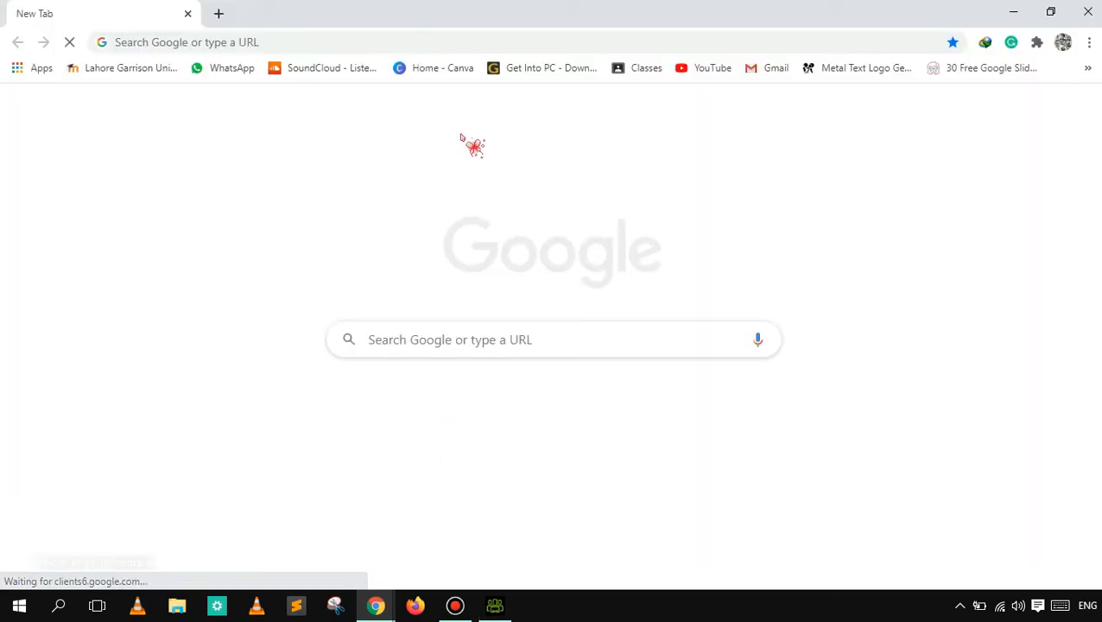
{"action": "left_click", "coordinate": [452, 43]}
{"action": "type", "text": "sk"}
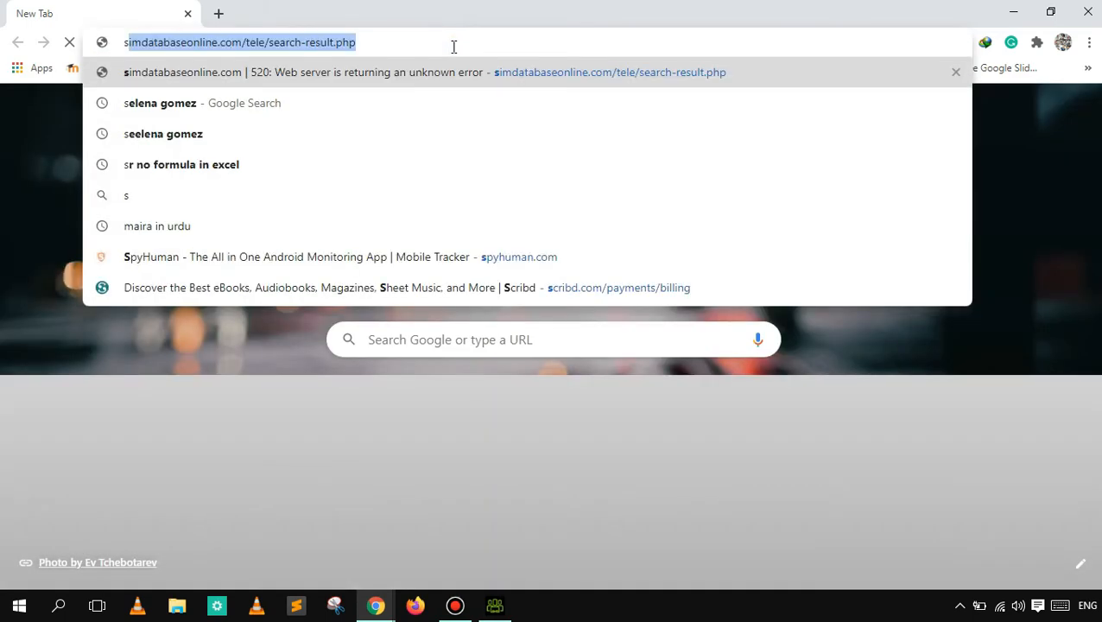
{"action": "type", "text": "etch"}
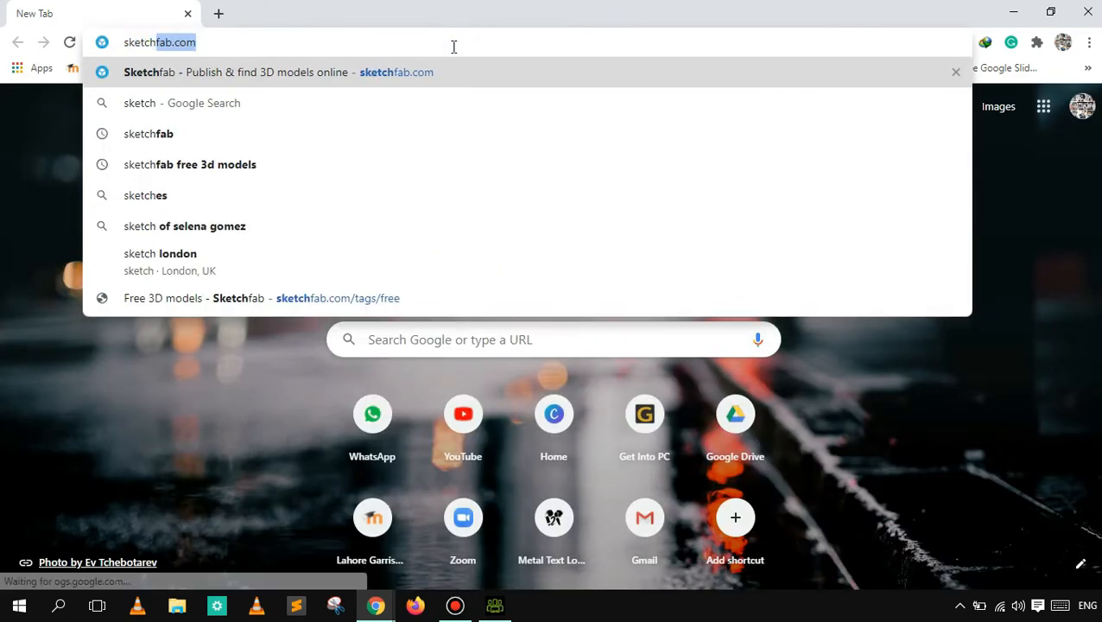
{"action": "key", "text": "Right"}
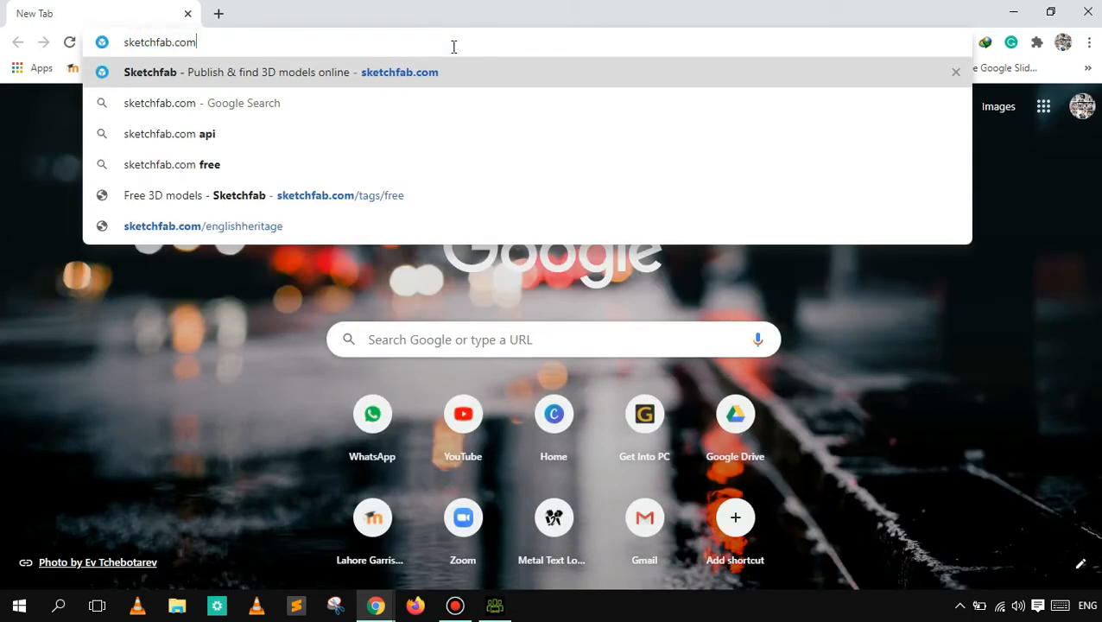
{"action": "key", "text": "Return"}
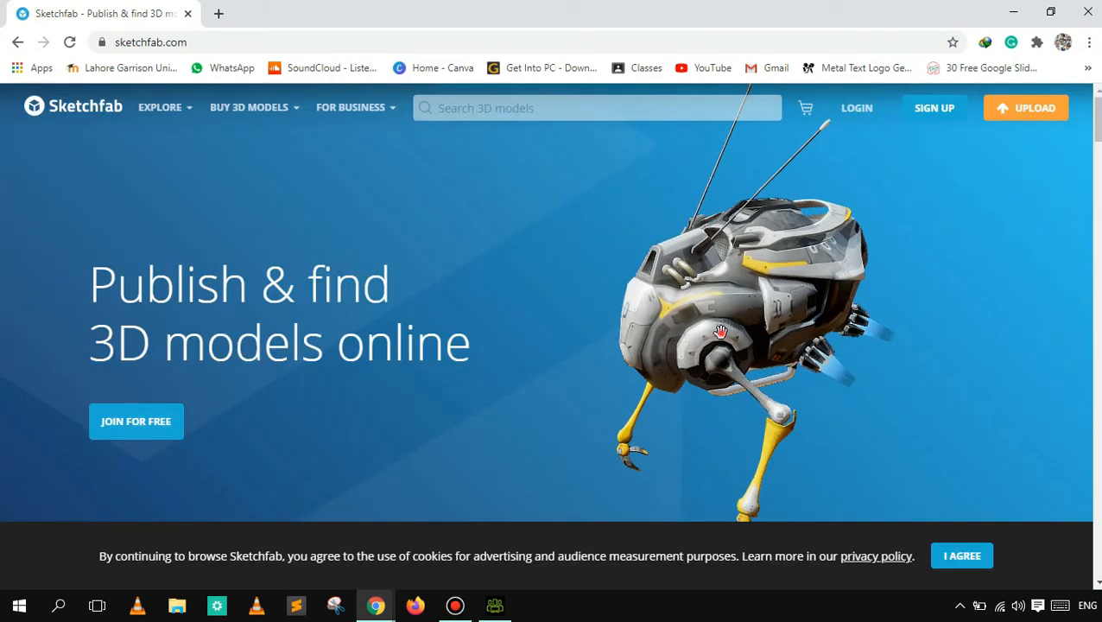
- Search the Sketchfab 3D models for "role"
{"action": "left_click_drag", "start_coordinate": [736, 331], "coordinate": [704, 305]}
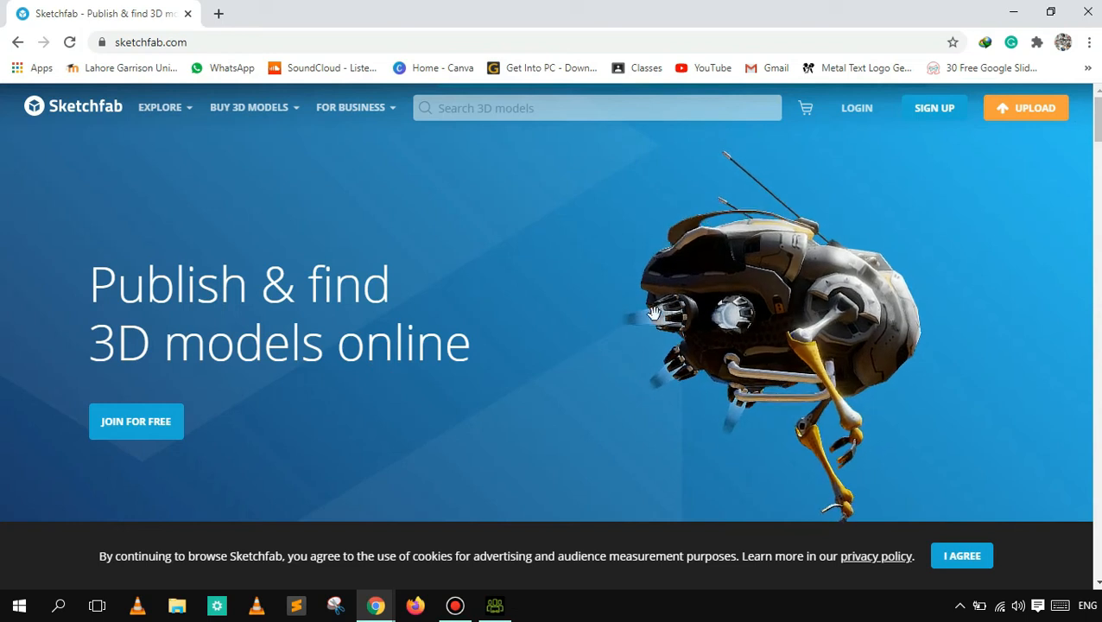
{"action": "mouse_move", "coordinate": [1099, 131]}
{"action": "left_mouse_down"}
{"action": "mouse_move", "coordinate": [1099, 263]}
{"action": "mouse_move", "coordinate": [1098, 193]}
{"action": "left_mouse_up"}
{"action": "left_click", "coordinate": [690, 108]}
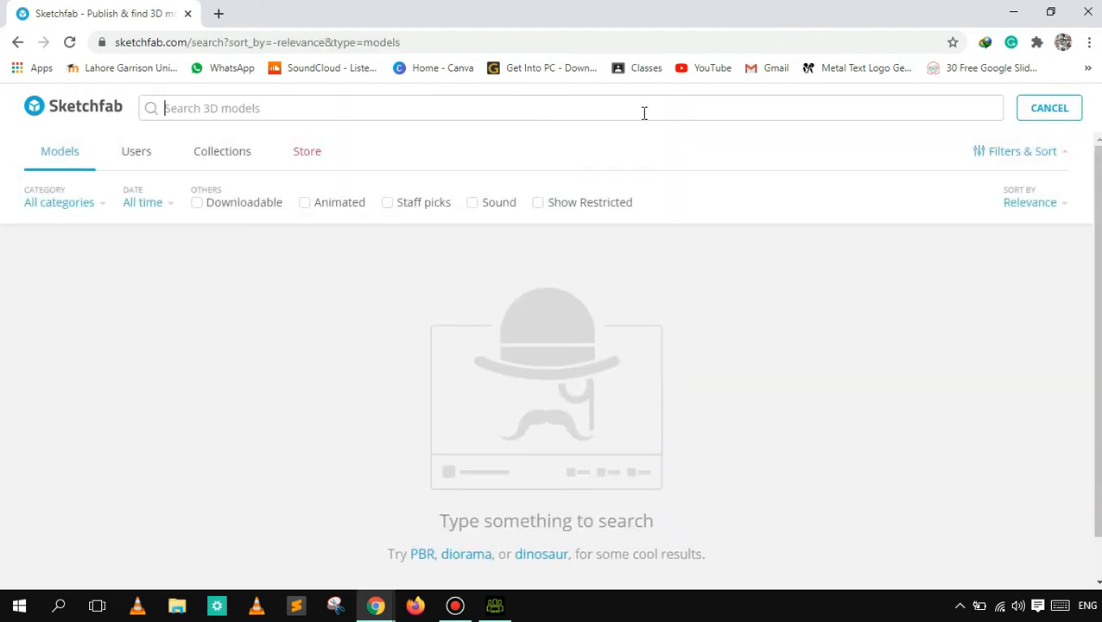
{"action": "type", "text": "role"}
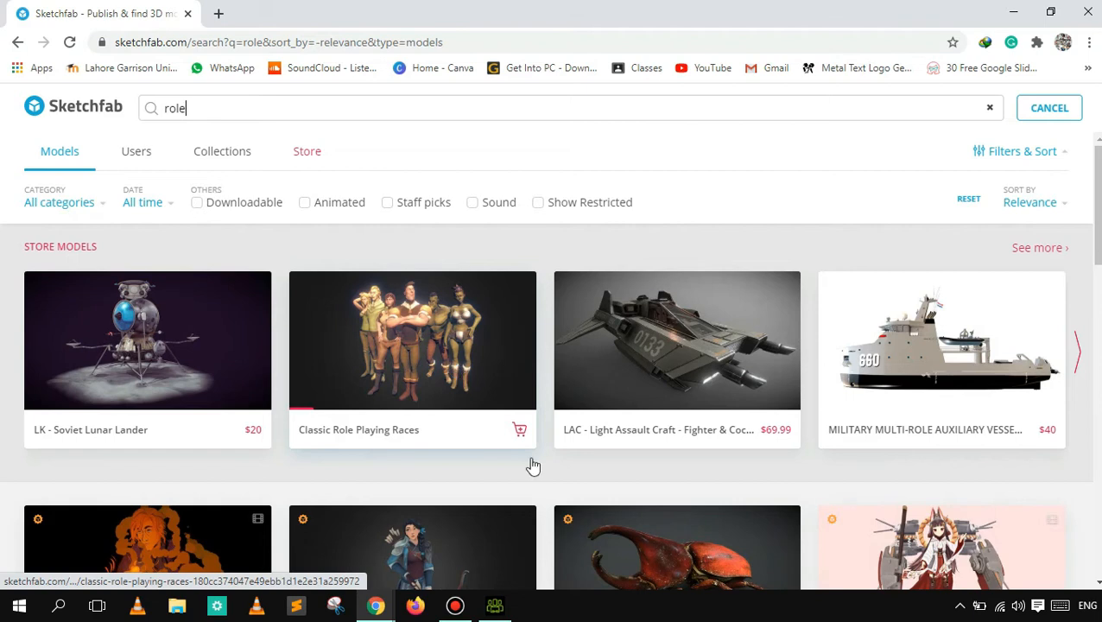
- Open the Vex'ahlia model from the search results, review its triangle and vertex information, and inspect the figure in 3D
{"action": "left_click", "coordinate": [499, 573]}
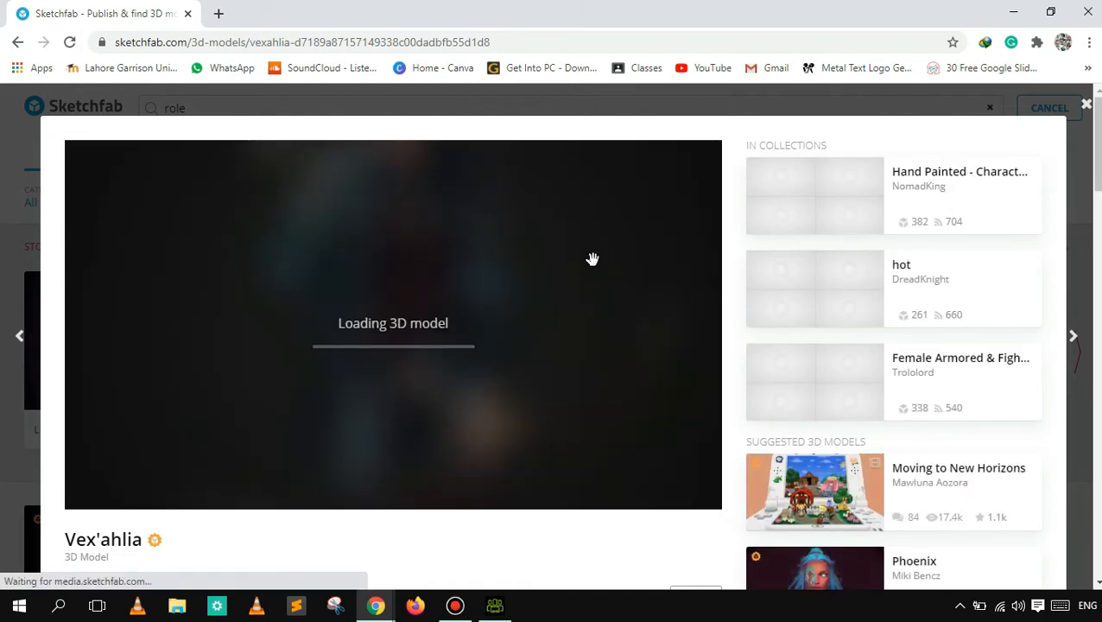
{"action": "scroll", "coordinate": [1064, 160], "scroll_direction": "down", "scroll_amount": 3}
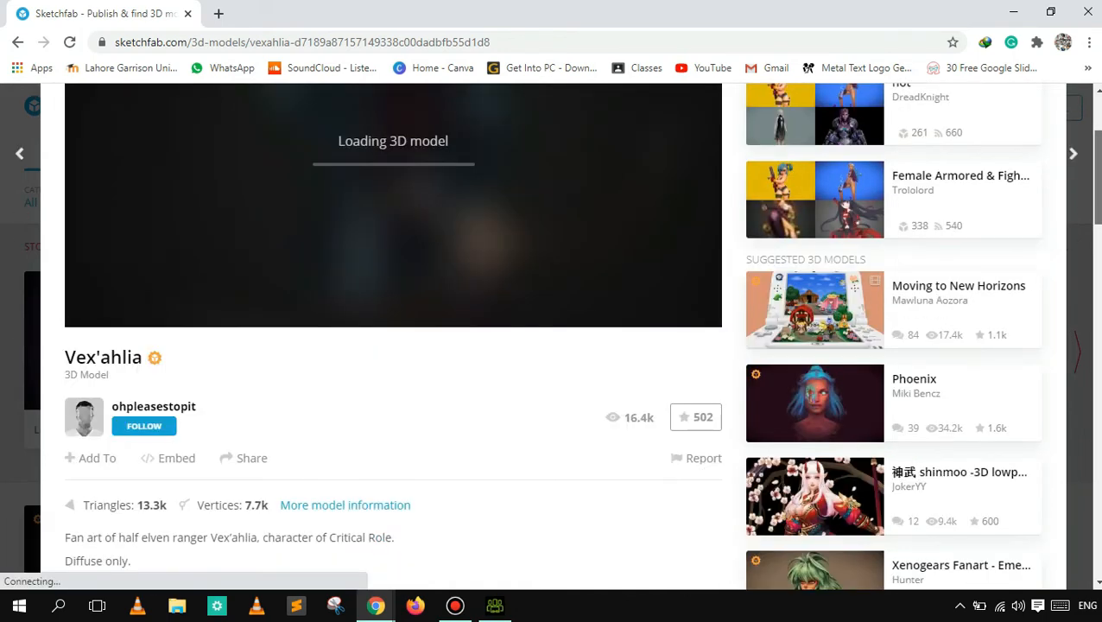
{"action": "scroll", "coordinate": [815, 259], "scroll_direction": "down", "scroll_amount": 2}
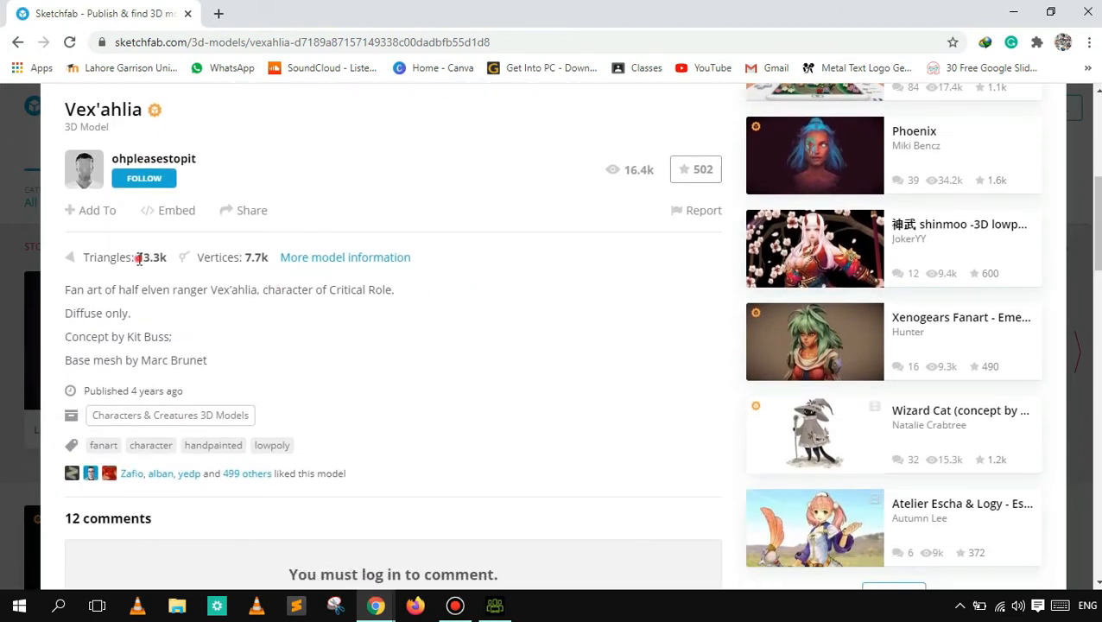
{"action": "left_click_drag", "start_coordinate": [214, 257], "coordinate": [259, 259]}
{"action": "scroll", "coordinate": [739, 308], "scroll_direction": "up", "scroll_amount": 5}
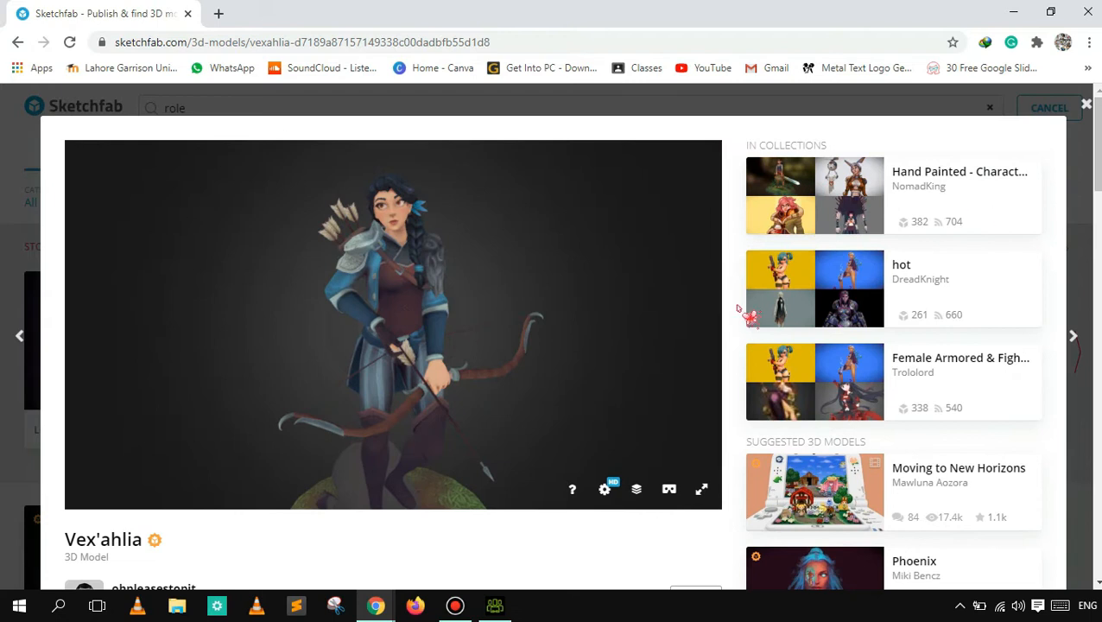
{"action": "left_click_drag", "start_coordinate": [475, 336], "coordinate": [431, 326]}
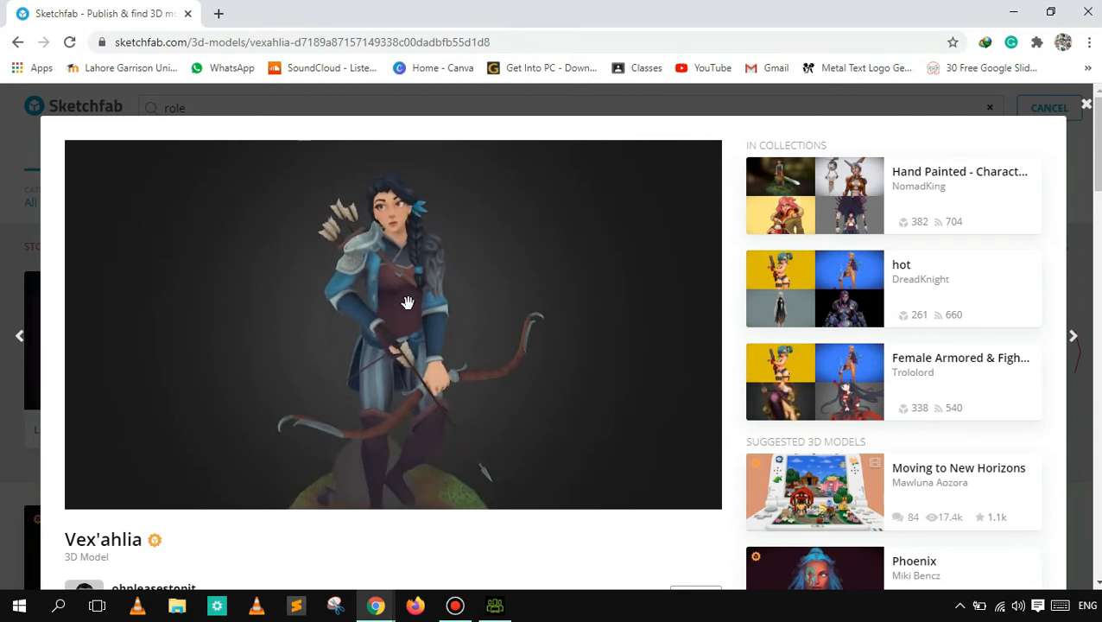
{"action": "mouse_move", "coordinate": [404, 298]}
{"action": "left_mouse_down"}
{"action": "mouse_move", "coordinate": [392, 283]}
{"action": "mouse_move", "coordinate": [371, 308]}
{"action": "mouse_move", "coordinate": [384, 294]}
{"action": "mouse_move", "coordinate": [411, 320]}
{"action": "mouse_move", "coordinate": [421, 300]}
{"action": "mouse_move", "coordinate": [447, 289]}
{"action": "mouse_move", "coordinate": [557, 297]}
{"action": "mouse_move", "coordinate": [478, 320]}
{"action": "mouse_move", "coordinate": [386, 293]}
{"action": "mouse_move", "coordinate": [516, 293]}
{"action": "mouse_move", "coordinate": [493, 312]}
{"action": "mouse_move", "coordinate": [391, 306]}
{"action": "left_mouse_up"}
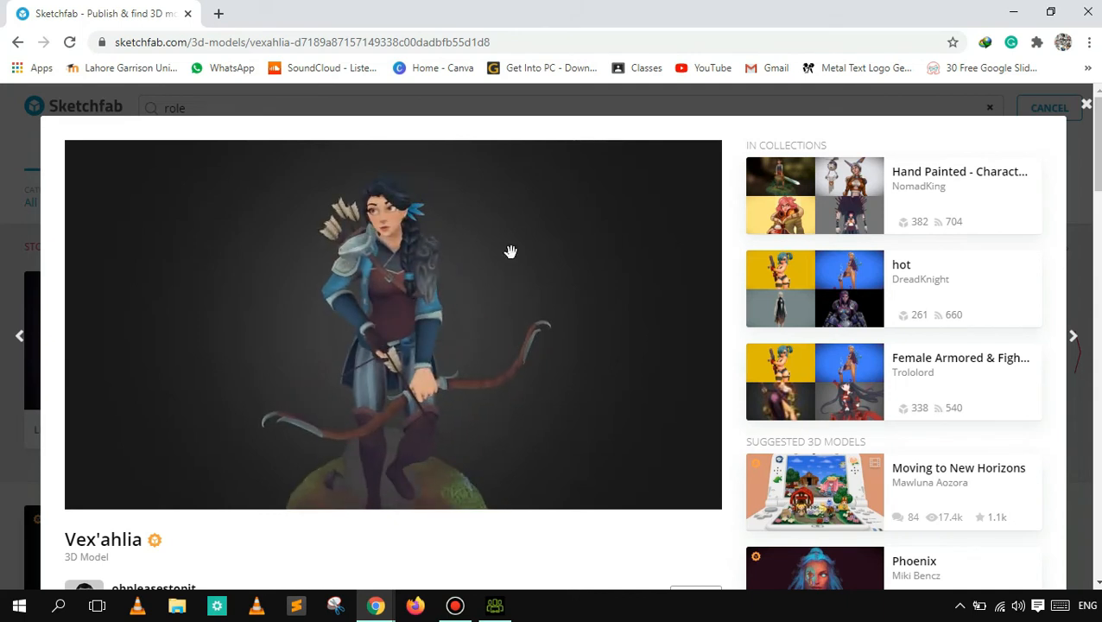
- Return to Character Creator and check which file types can be imported, leaving the import dialog without choosing a file
{"action": "left_click", "coordinate": [1014, 13]}
{"action": "left_click", "coordinate": [1011, 13]}
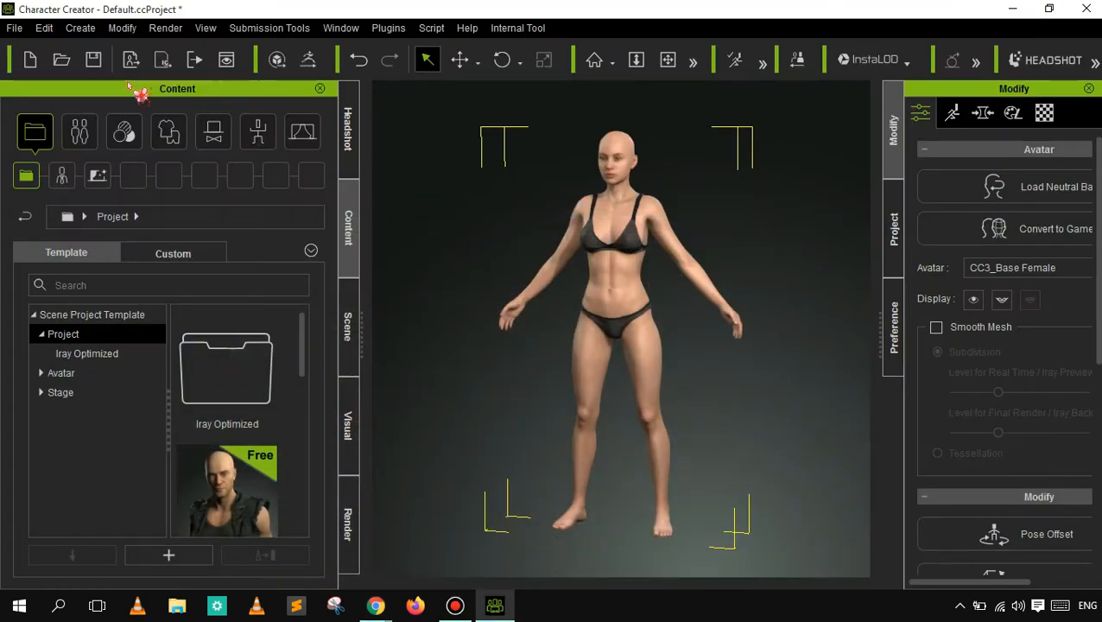
{"action": "left_click", "coordinate": [16, 28]}
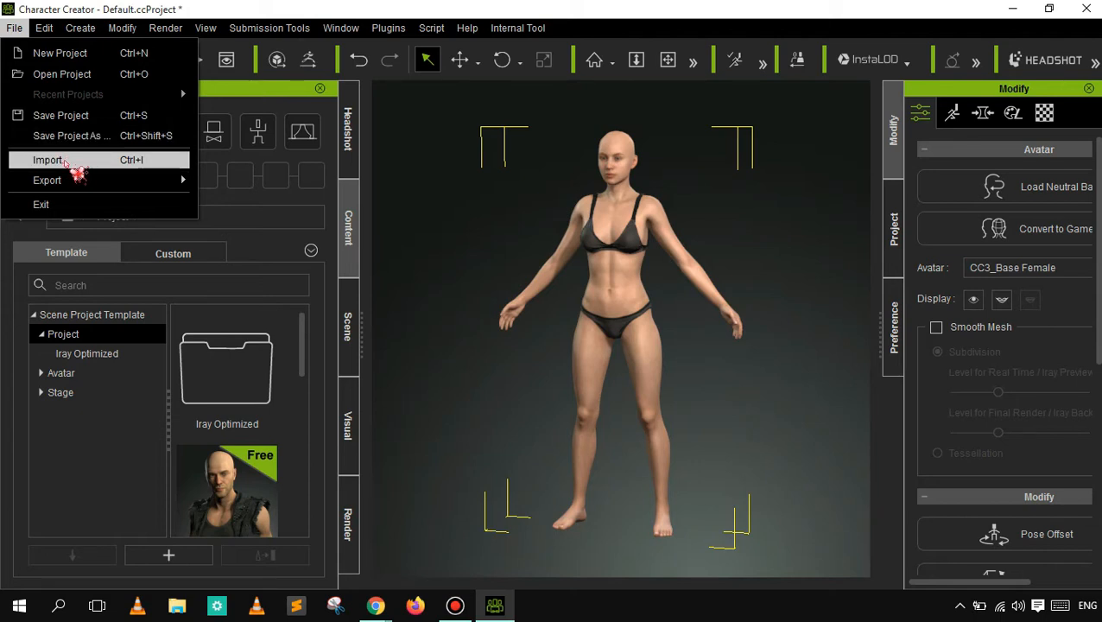
{"action": "left_click", "coordinate": [71, 160]}
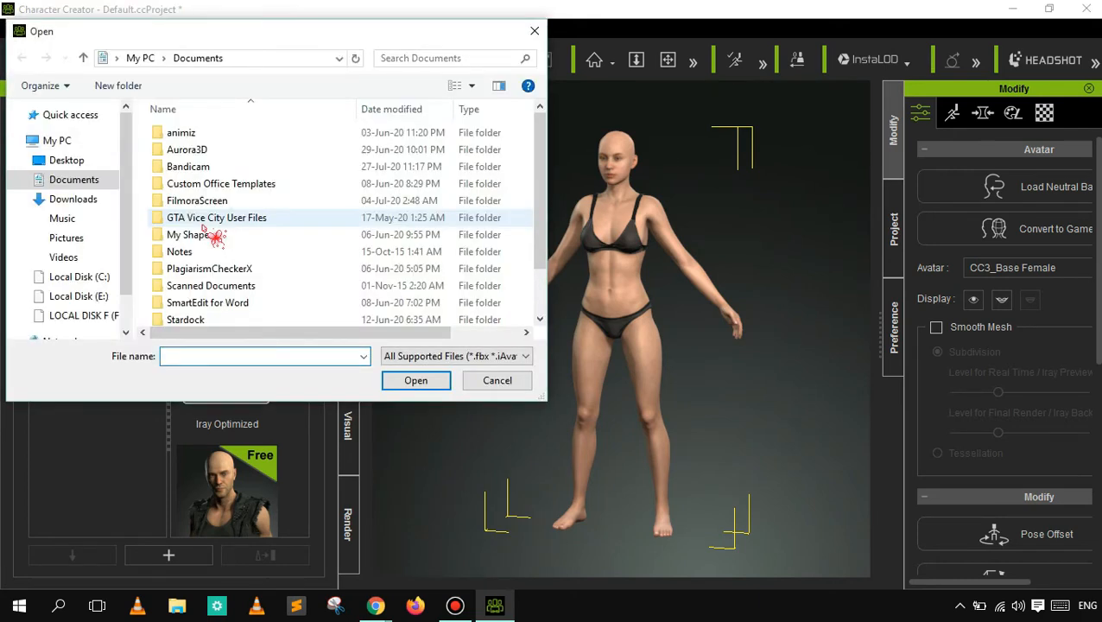
{"action": "left_click", "coordinate": [483, 359]}
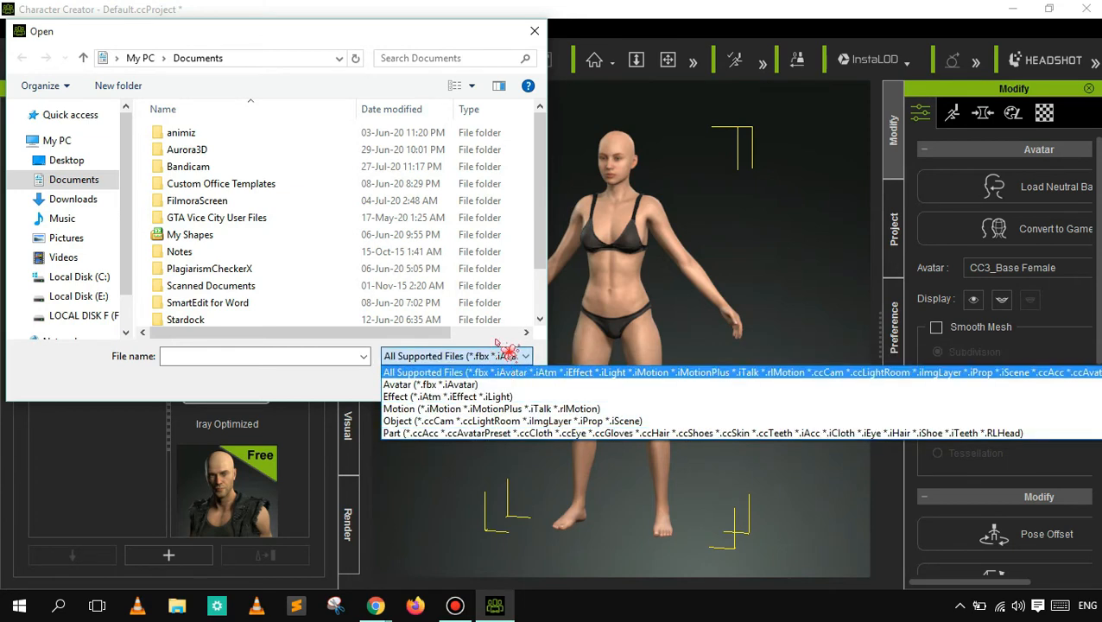
{"action": "left_click", "coordinate": [360, 395]}
{"action": "left_click", "coordinate": [480, 386]}
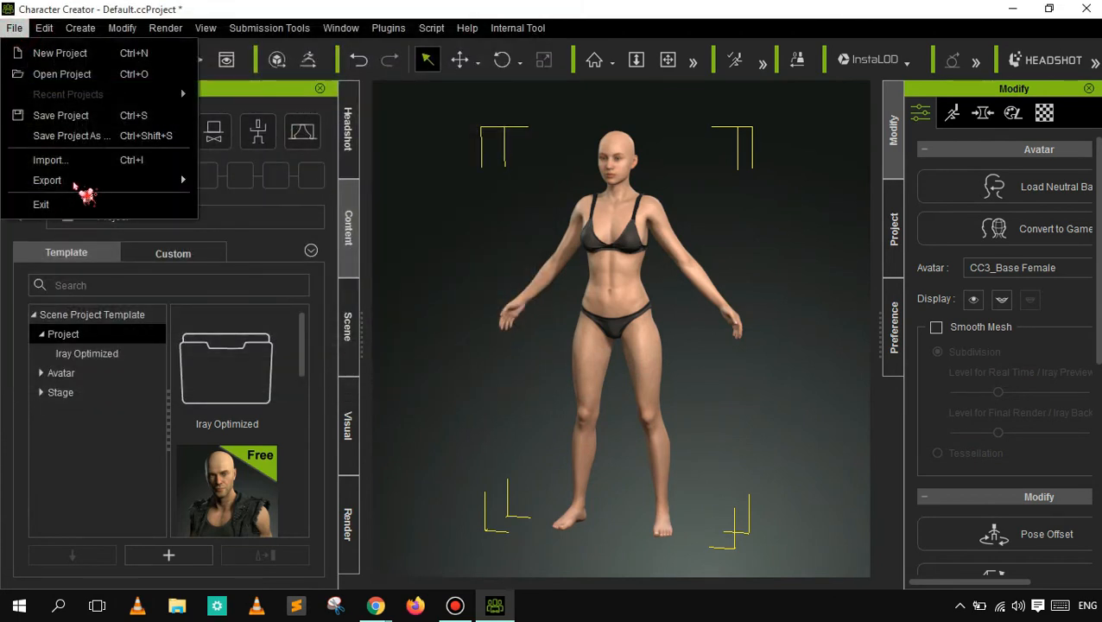
- Examine the available export options for the character, including OBJ, FBX (Clothed Character) and Upload to Sketchfab
{"action": "mouse_move", "coordinate": [92, 183]}
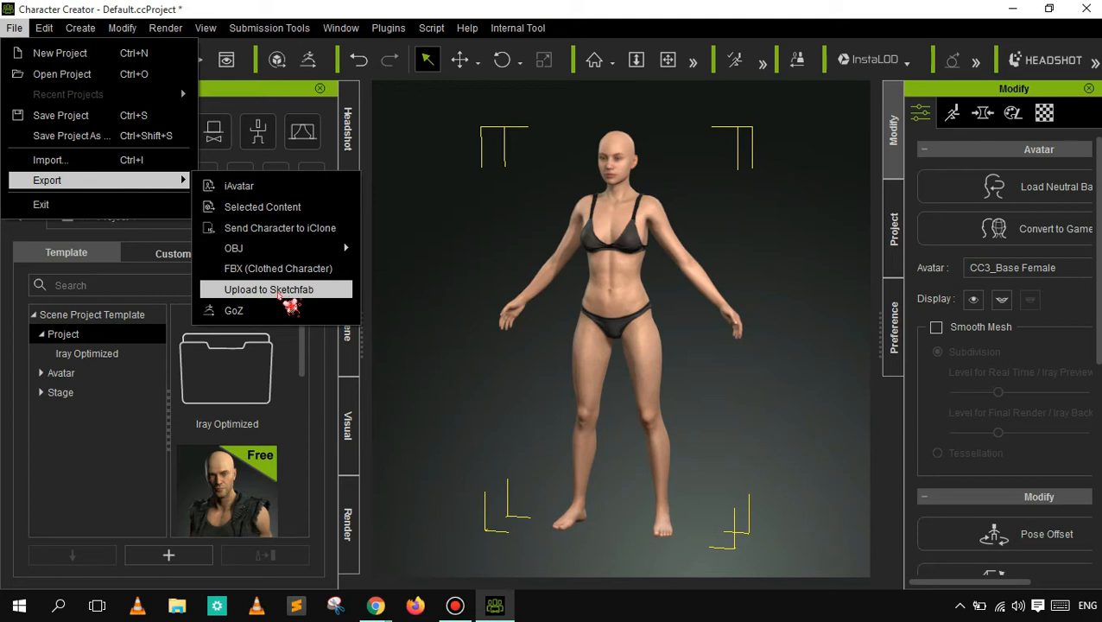
{"action": "mouse_move", "coordinate": [277, 252]}
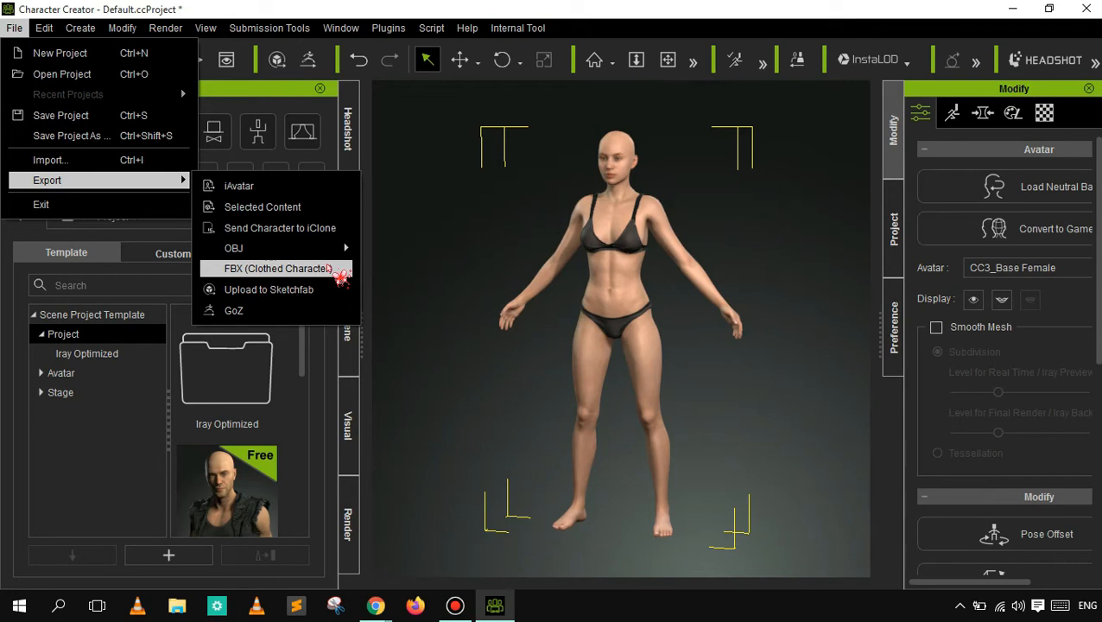
{"action": "left_click", "coordinate": [403, 242]}
{"action": "left_click", "coordinate": [51, 31]}
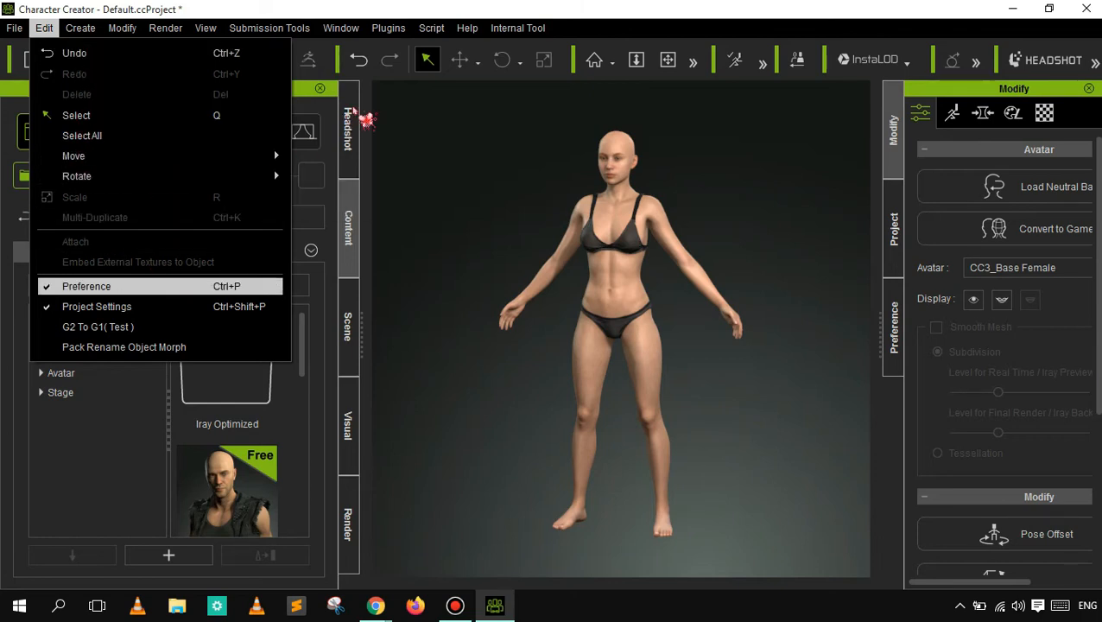
{"action": "left_click", "coordinate": [425, 106]}
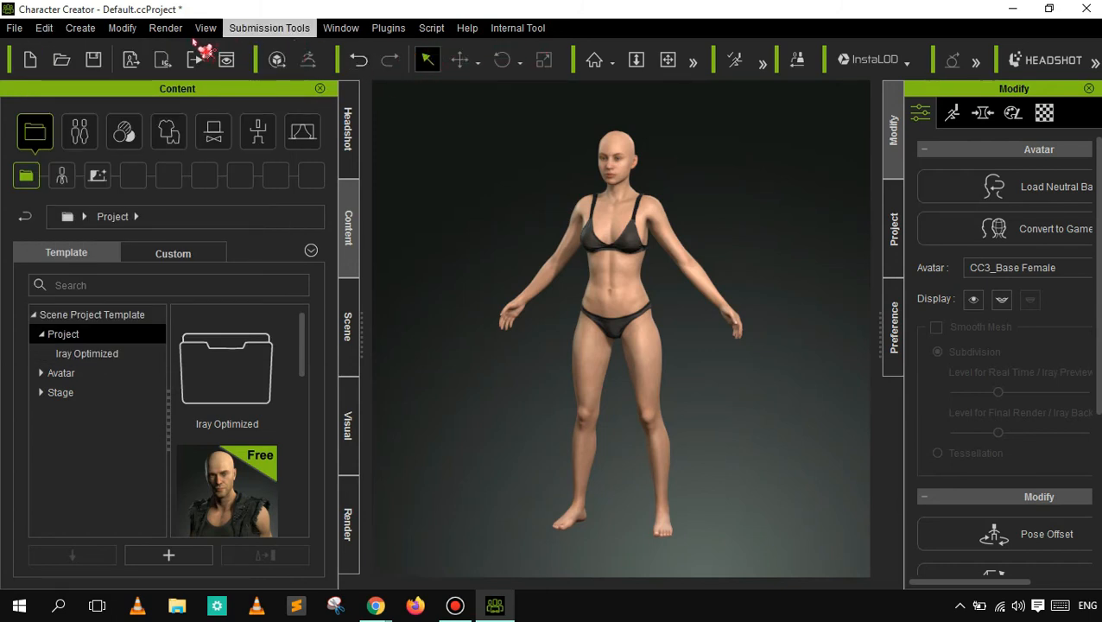
{"action": "left_click", "coordinate": [127, 29]}
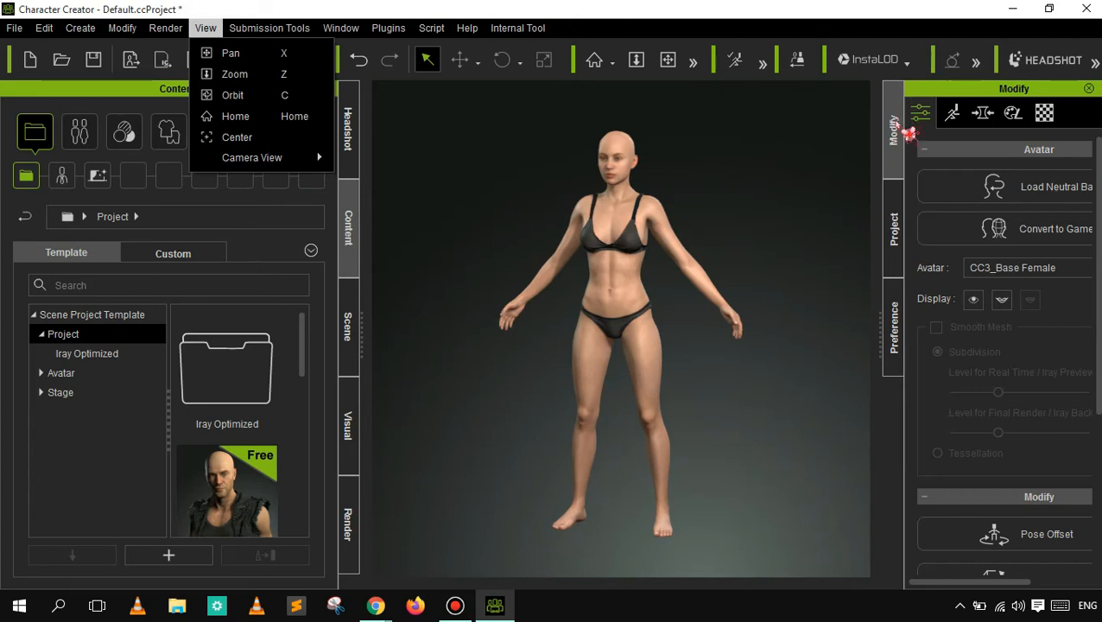
{"action": "left_click", "coordinate": [205, 28]}
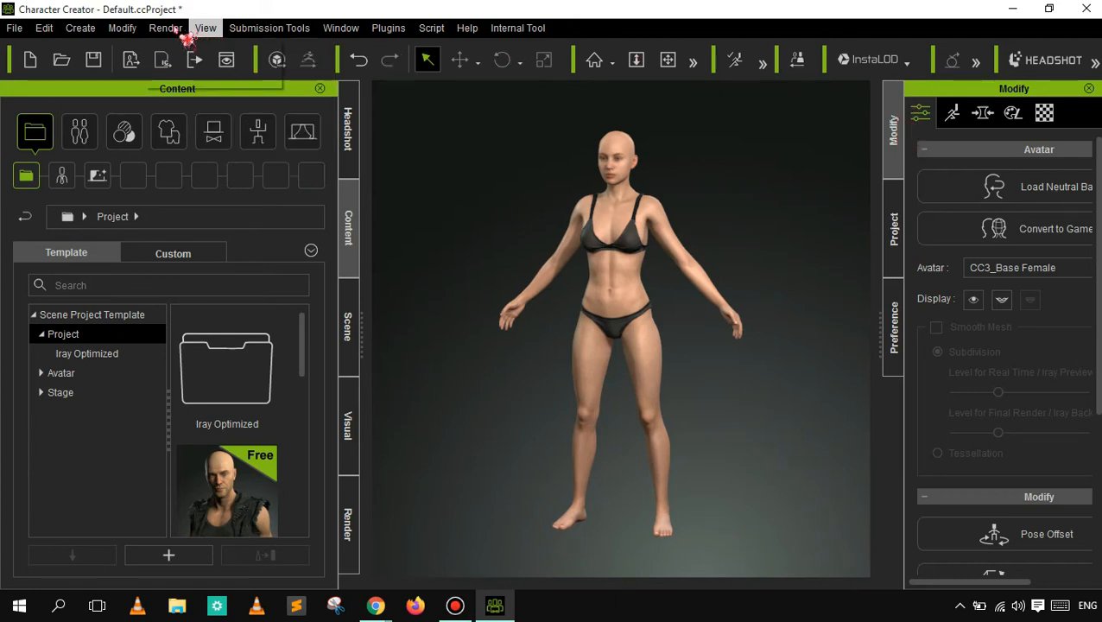
- Render a preview image of the female base character, inspect it up close, and return to Character Creator
{"action": "left_click", "coordinate": [183, 34]}
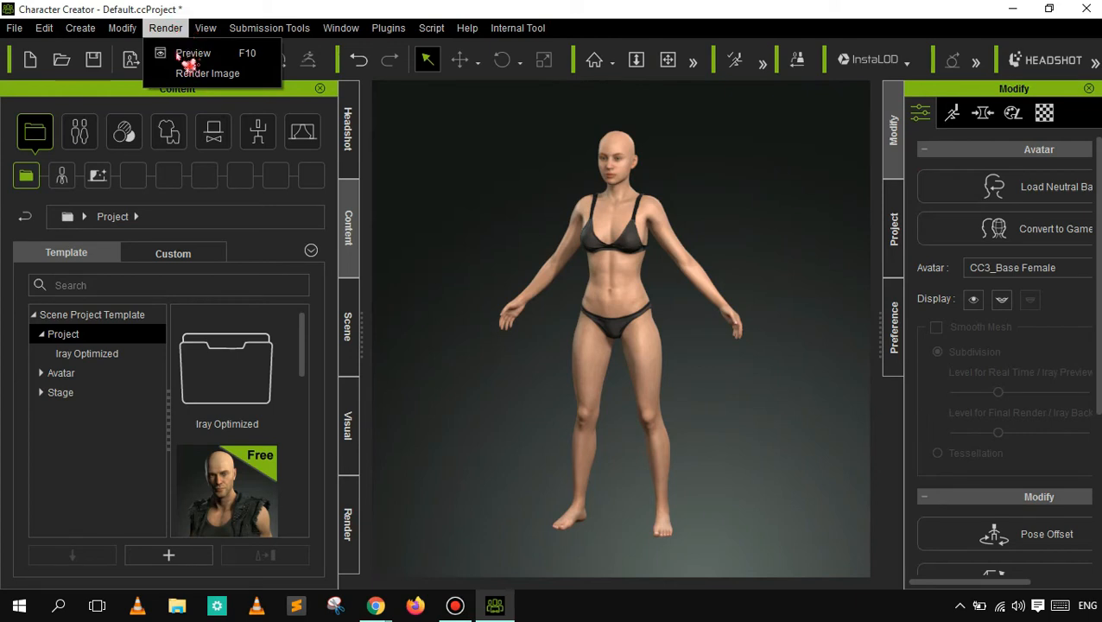
{"action": "left_click", "coordinate": [188, 63]}
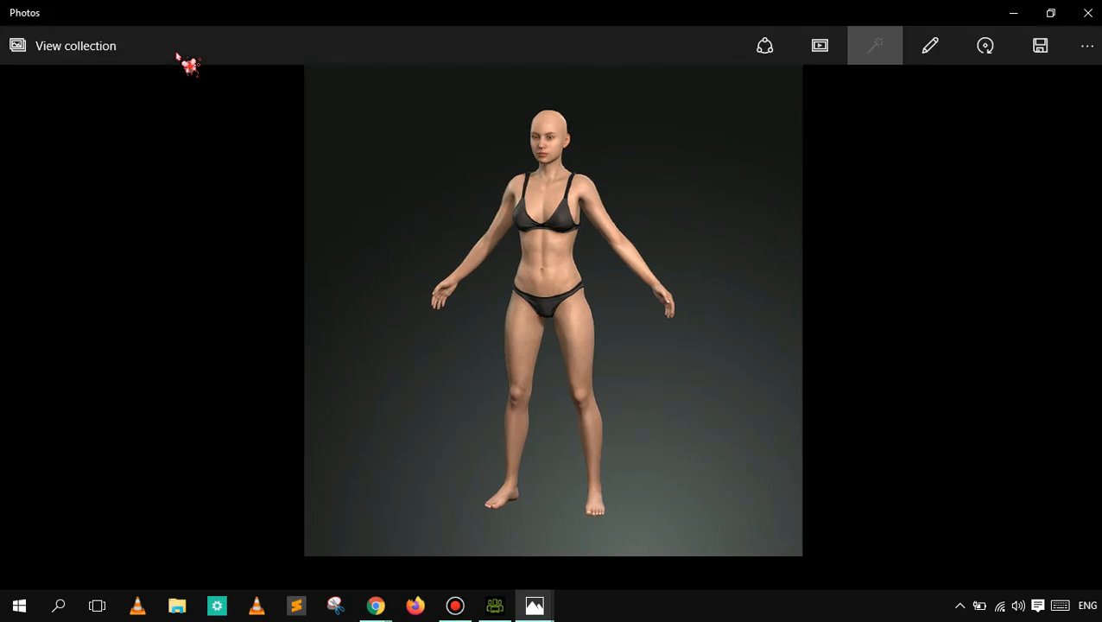
{"action": "double_click", "coordinate": [510, 232]}
{"action": "double_click", "coordinate": [509, 232]}
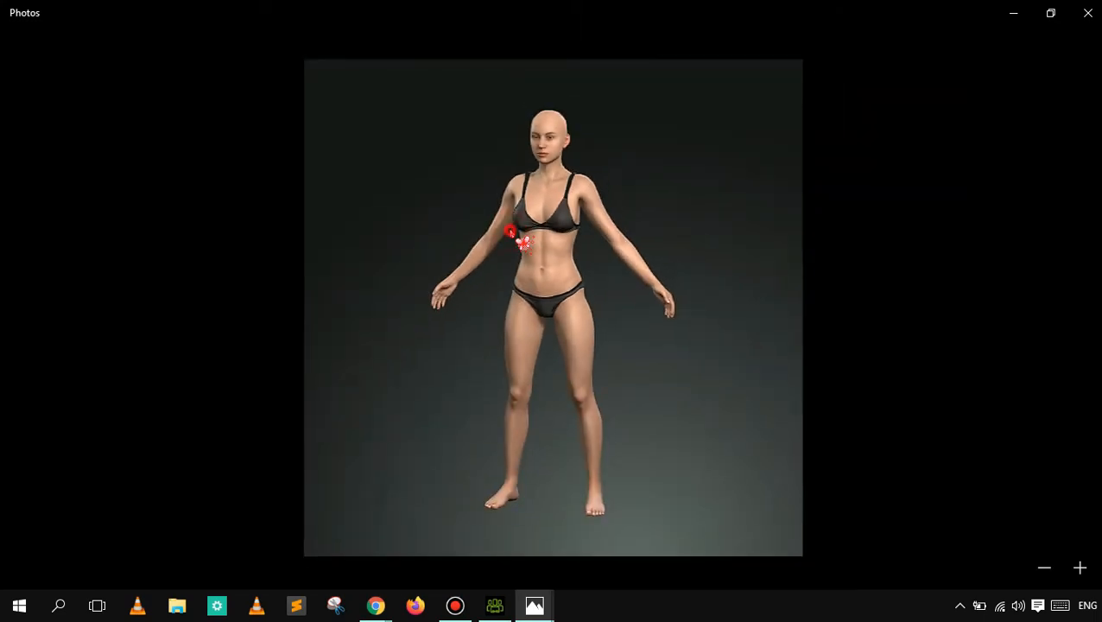
{"action": "double_click", "coordinate": [511, 232]}
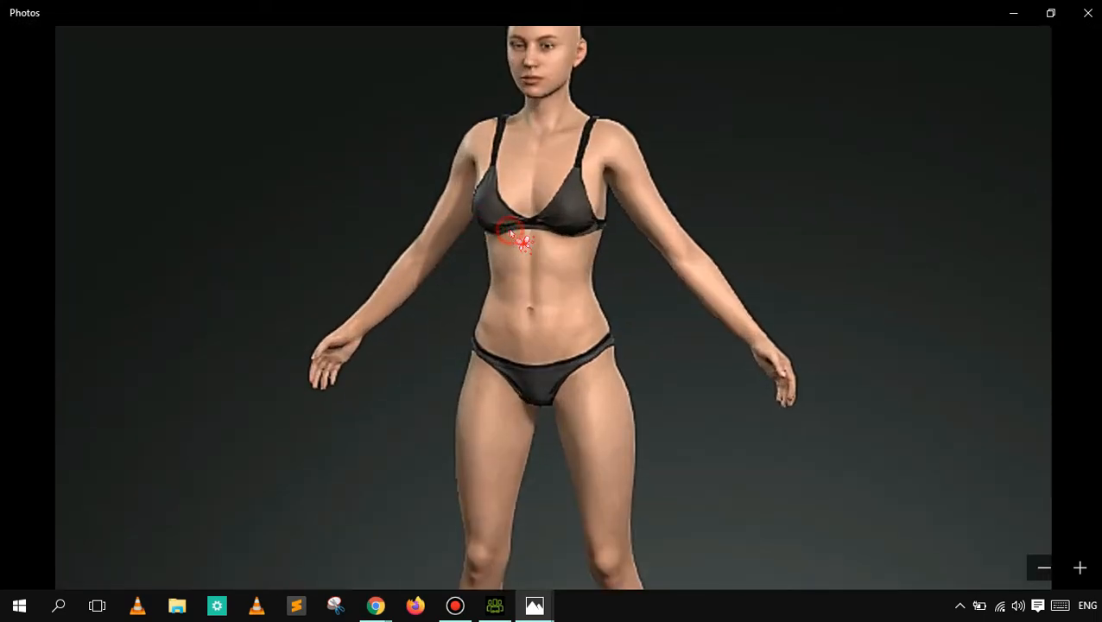
{"action": "left_click", "coordinate": [529, 283]}
{"action": "left_click_drag", "start_coordinate": [529, 283], "coordinate": [532, 121]}
{"action": "left_click", "coordinate": [553, 335]}
{"action": "left_click_drag", "start_coordinate": [541, 325], "coordinate": [548, 471]}
{"action": "double_click", "coordinate": [549, 471]}
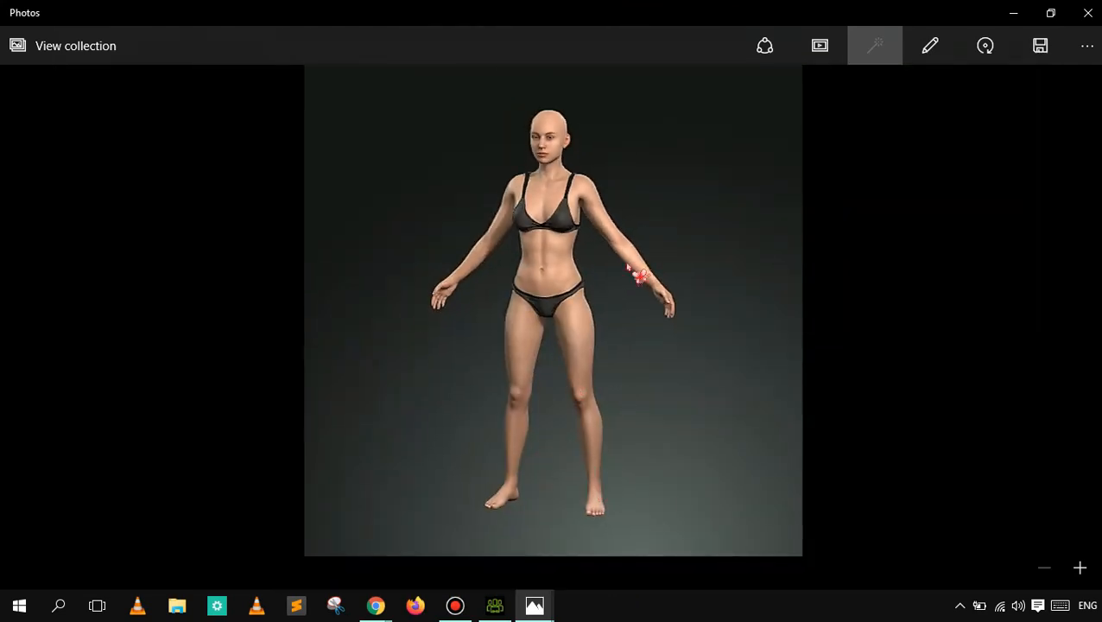
{"action": "left_click", "coordinate": [1016, 13]}
{"action": "left_click", "coordinate": [1017, 13]}
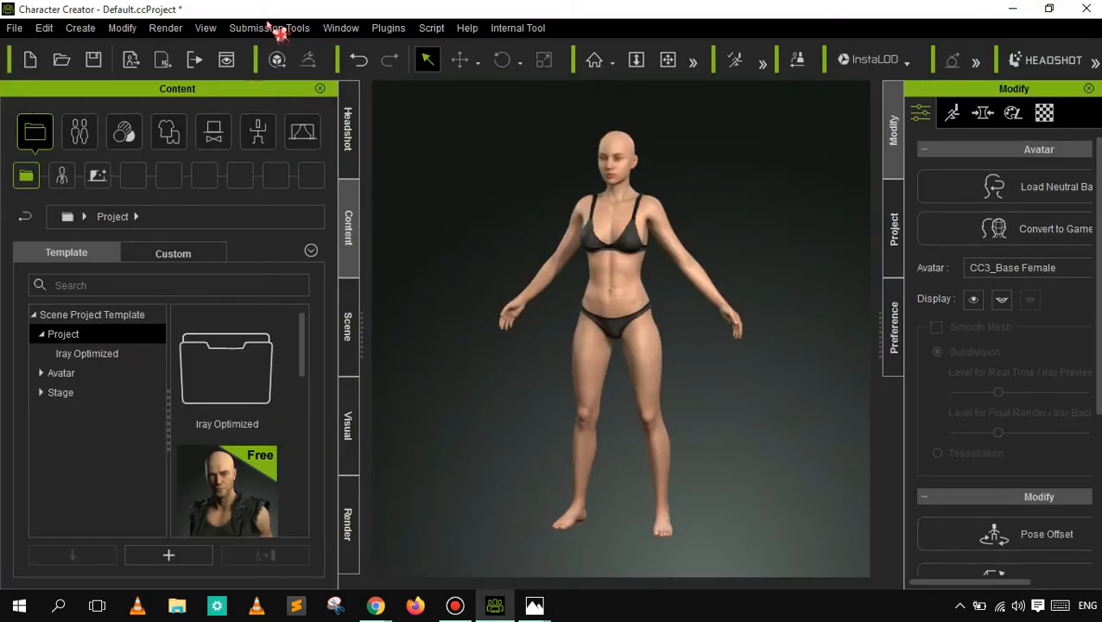
{"action": "left_click", "coordinate": [205, 28]}
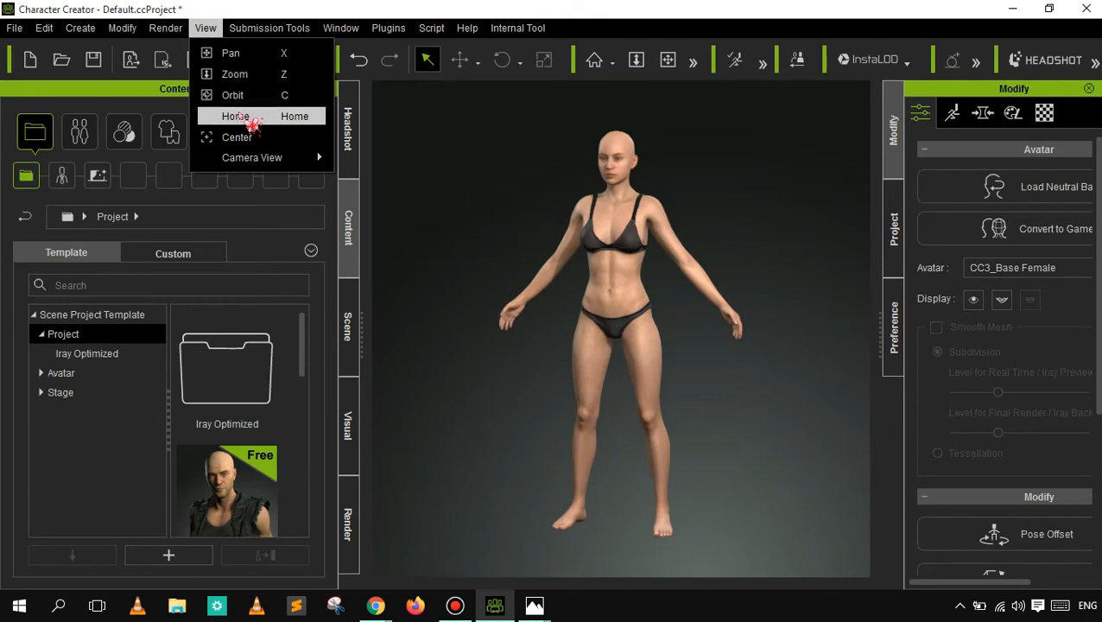
{"action": "left_click", "coordinate": [413, 169]}
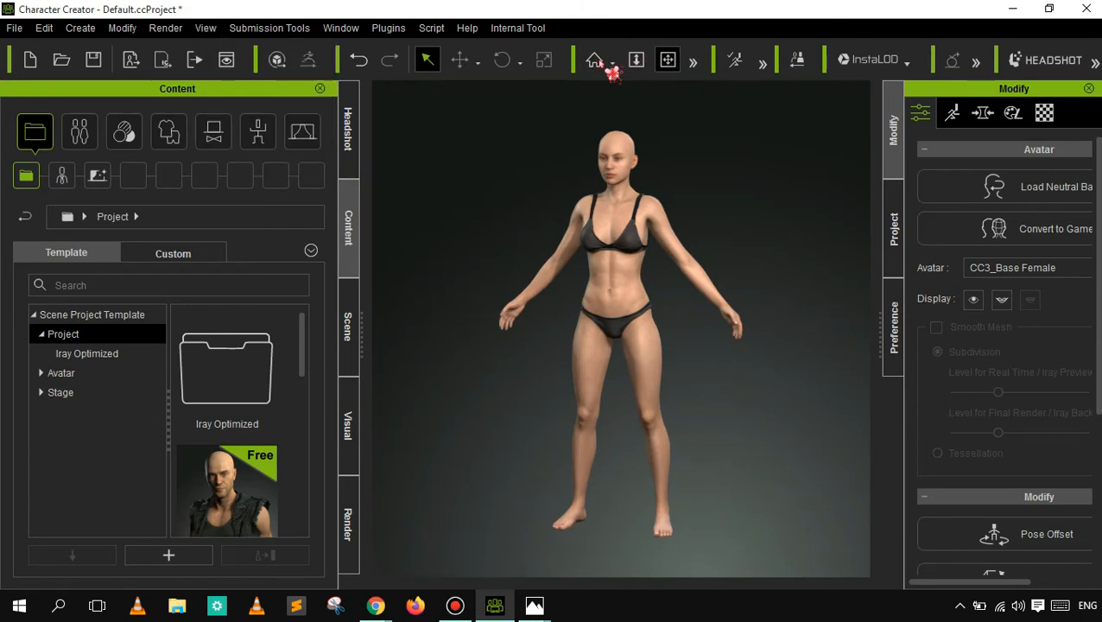
{"action": "left_click", "coordinate": [264, 31]}
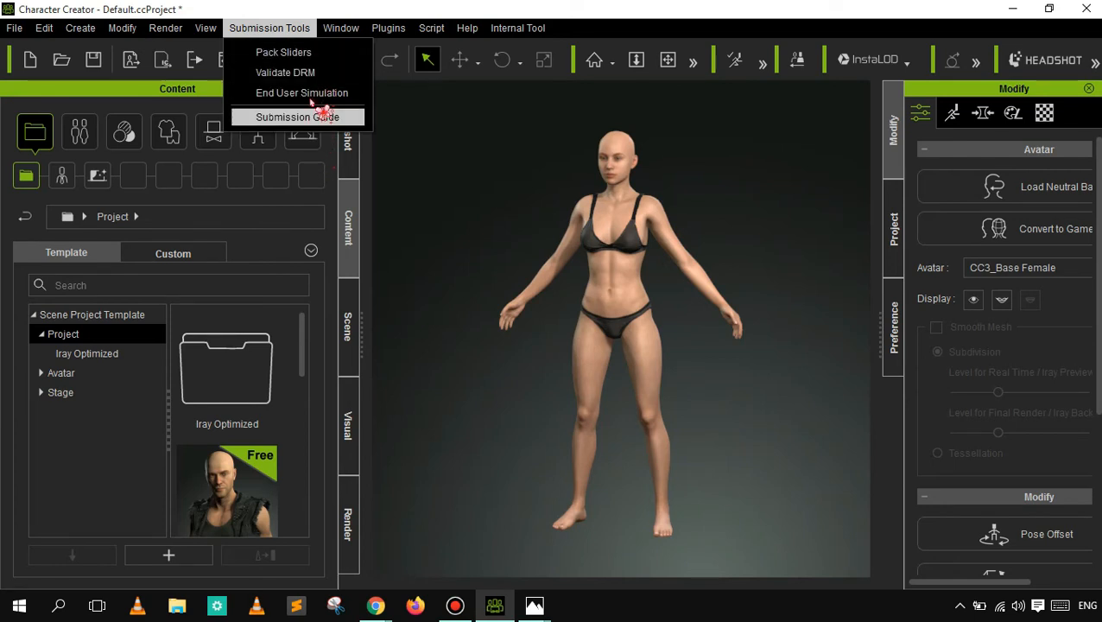
- Activate Pack Mode with the Pack Sliders submission tool
{"action": "left_click", "coordinate": [285, 52]}
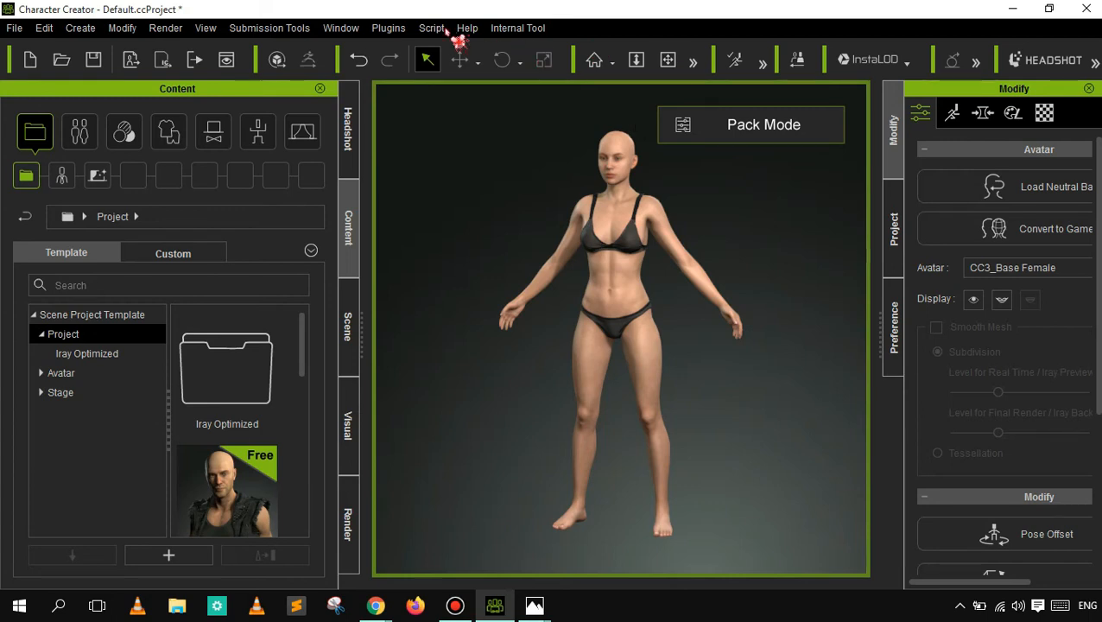
{"action": "left_click", "coordinate": [361, 59]}
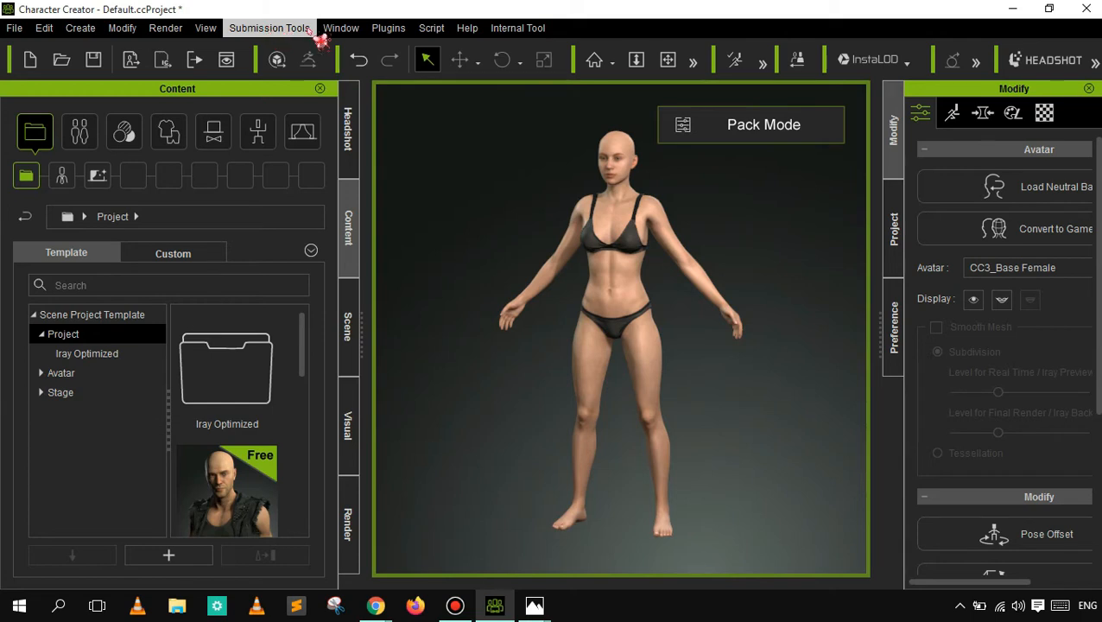
- Try the Standard workspace layout, and finish on the All Panels layout
{"action": "left_click", "coordinate": [342, 29]}
{"action": "left_click", "coordinate": [374, 54]}
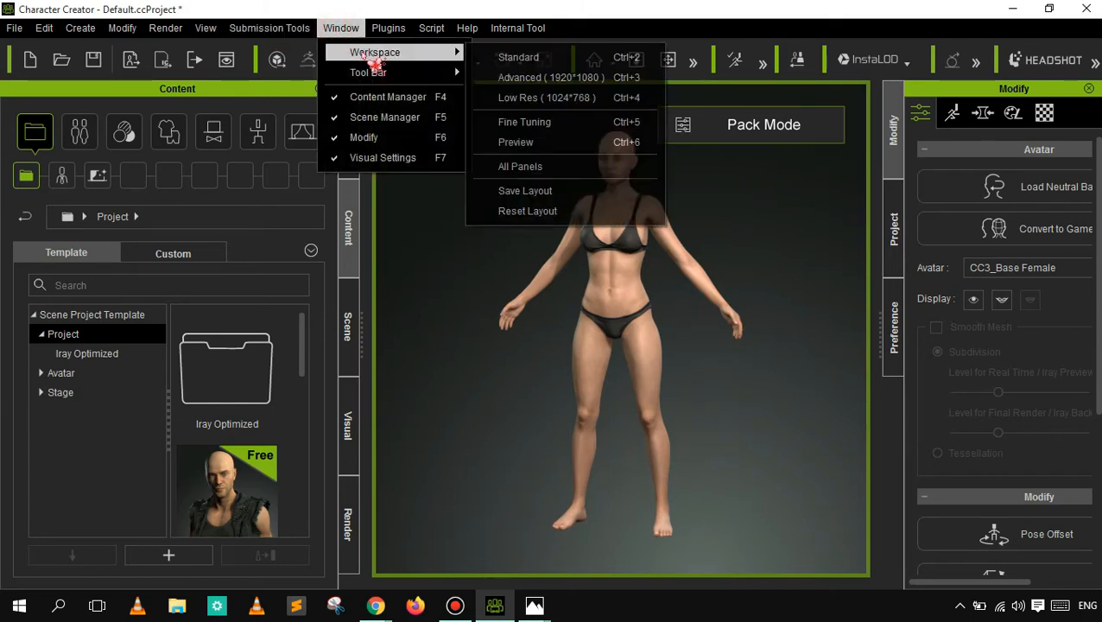
{"action": "left_click", "coordinate": [532, 59]}
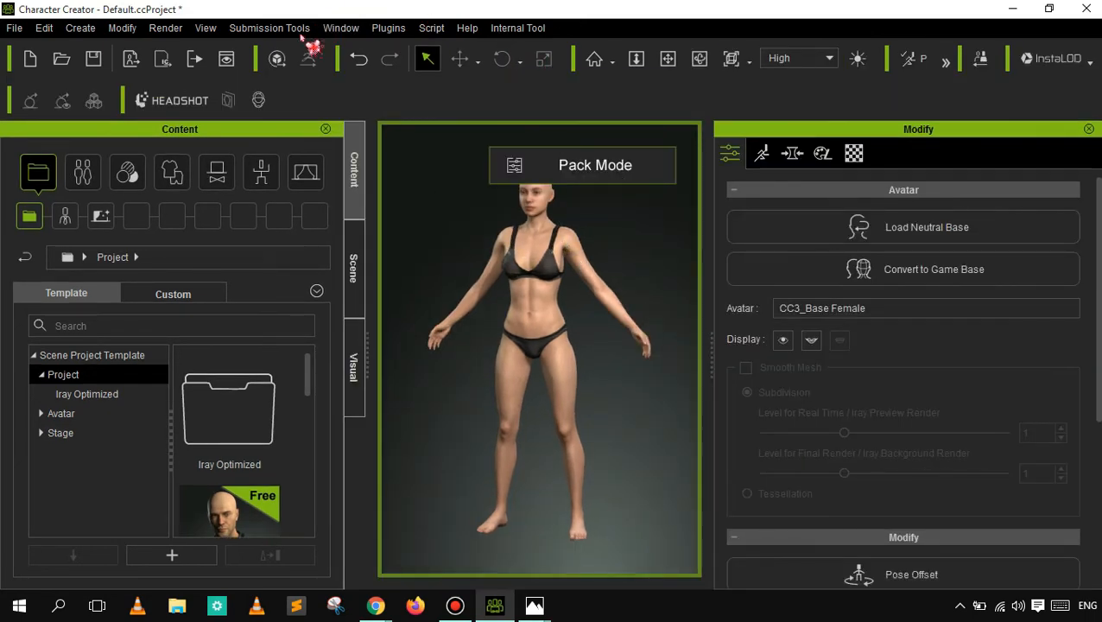
{"action": "left_click", "coordinate": [343, 28]}
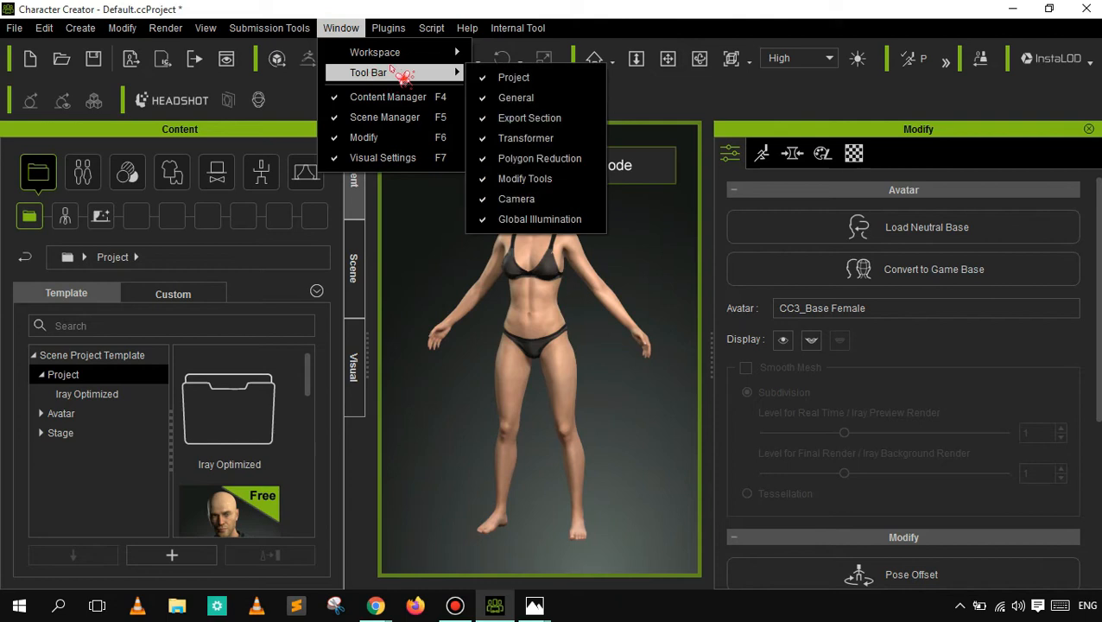
{"action": "mouse_move", "coordinate": [423, 53]}
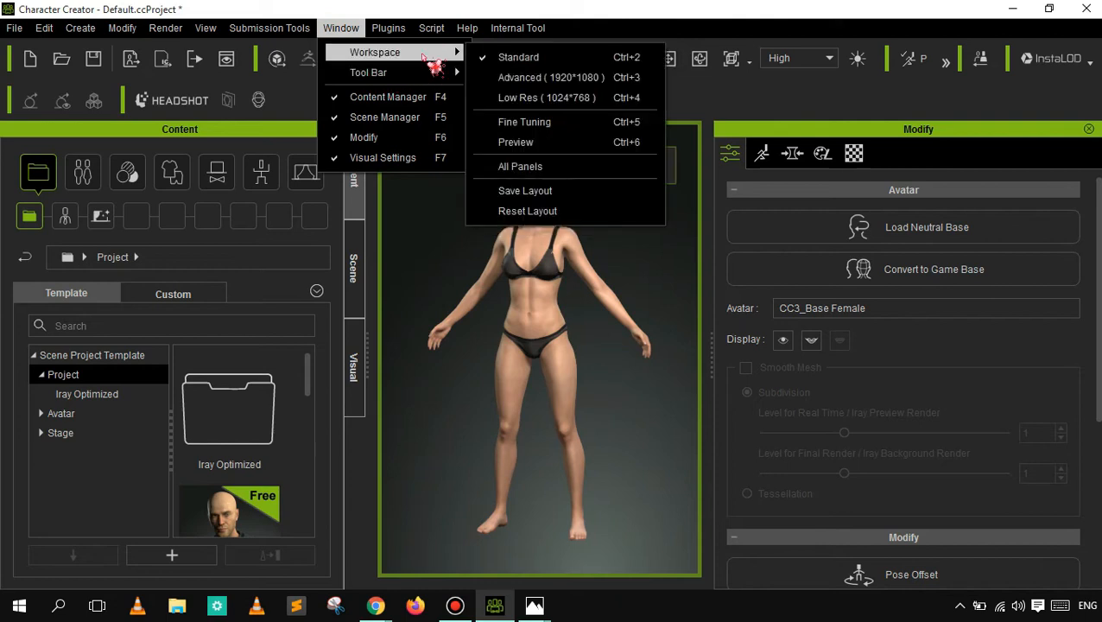
{"action": "left_click", "coordinate": [497, 167]}
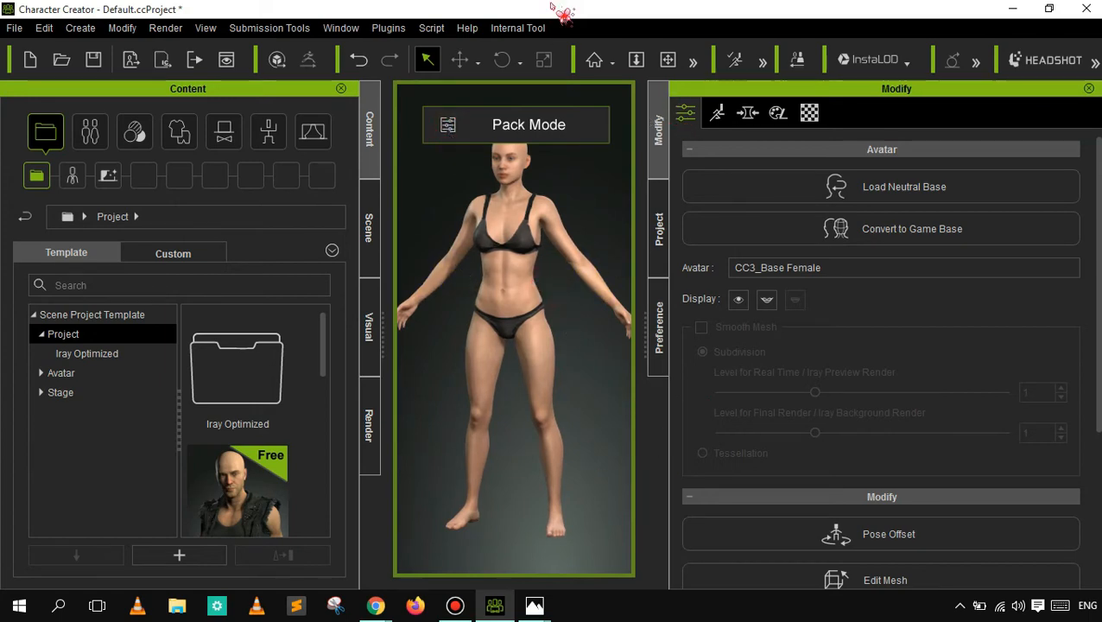
- Review which toolbars can be shown and examine the plugin commands for iClone Auto Setup and Headshot
{"action": "left_click", "coordinate": [346, 33]}
{"action": "mouse_move", "coordinate": [388, 82]}
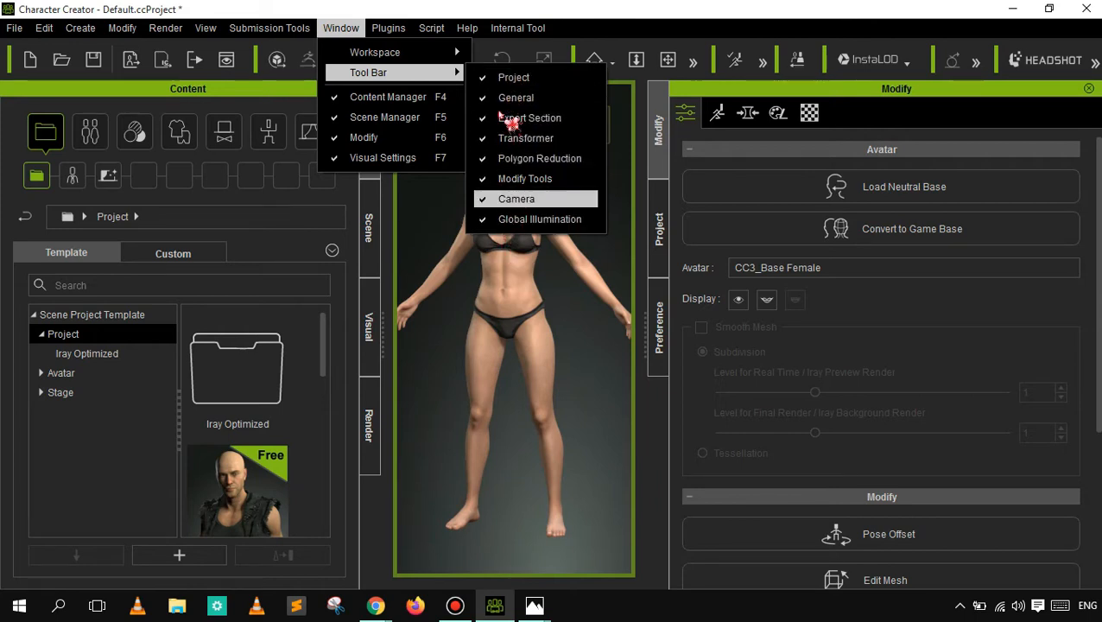
{"action": "left_click", "coordinate": [388, 28]}
{"action": "left_click", "coordinate": [388, 29]}
{"action": "mouse_move", "coordinate": [410, 54]}
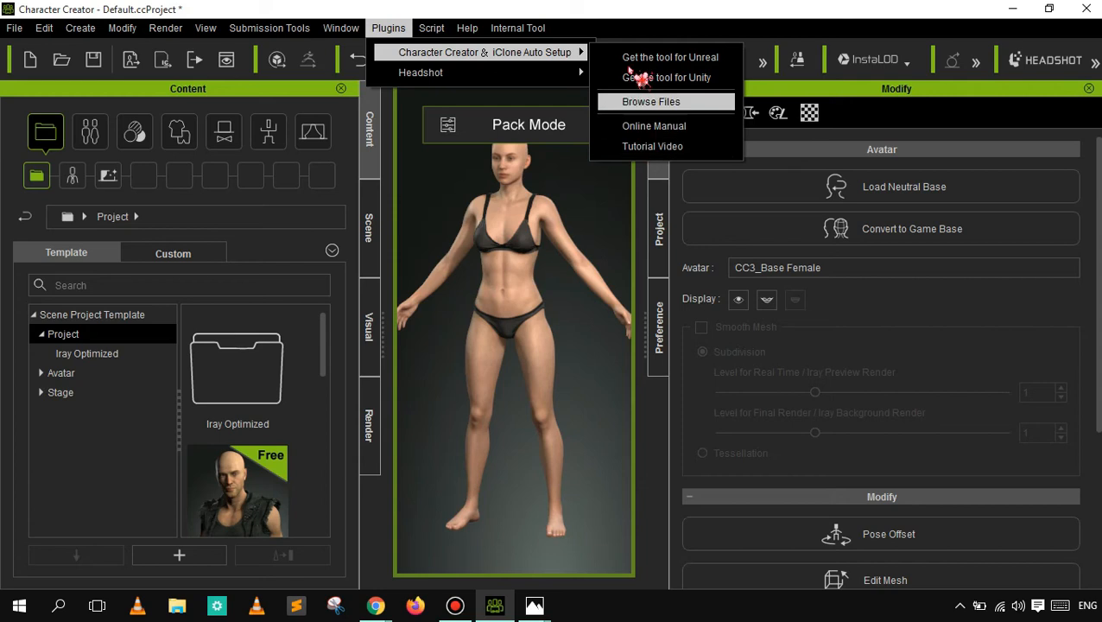
{"action": "mouse_move", "coordinate": [570, 74]}
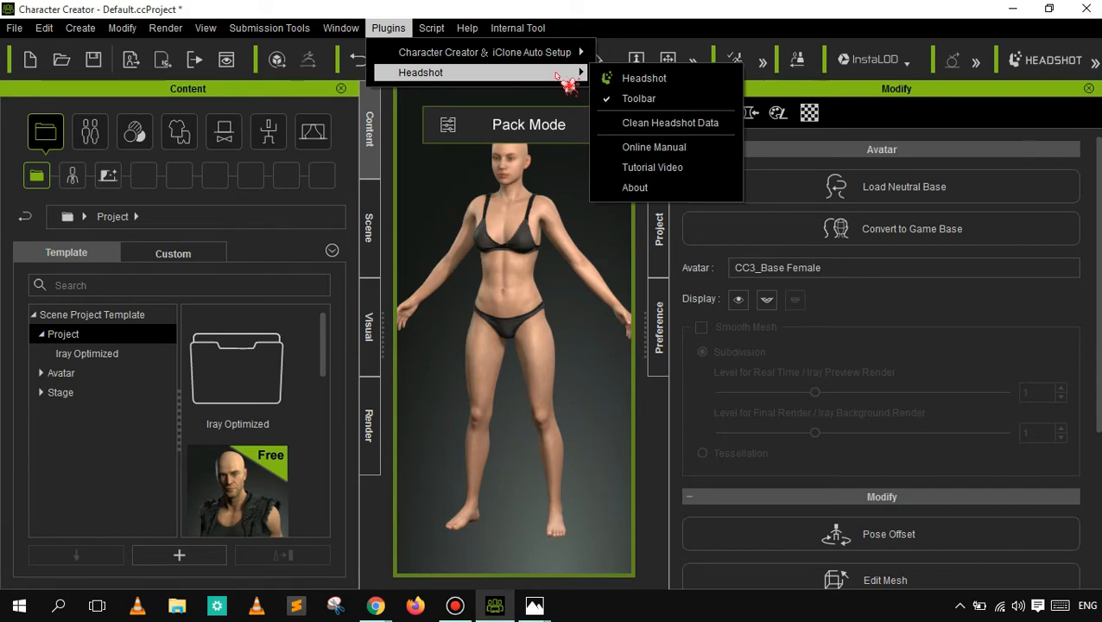
{"action": "left_click", "coordinate": [643, 79]}
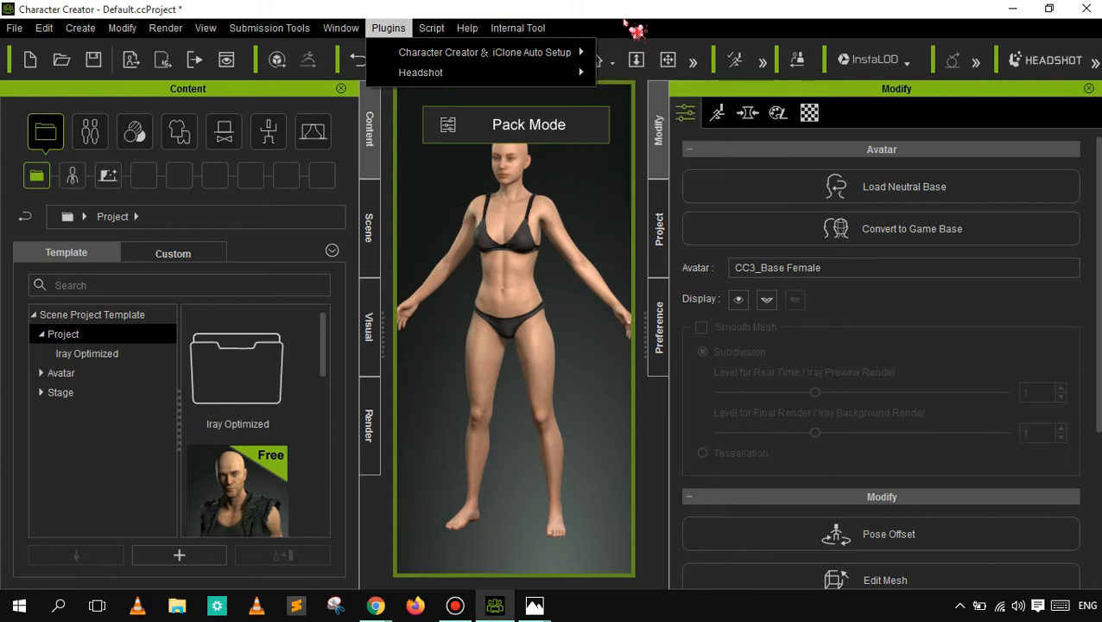
- Look through the Python scripting commands, the help resources and the internal tool commands
{"action": "left_click", "coordinate": [431, 28]}
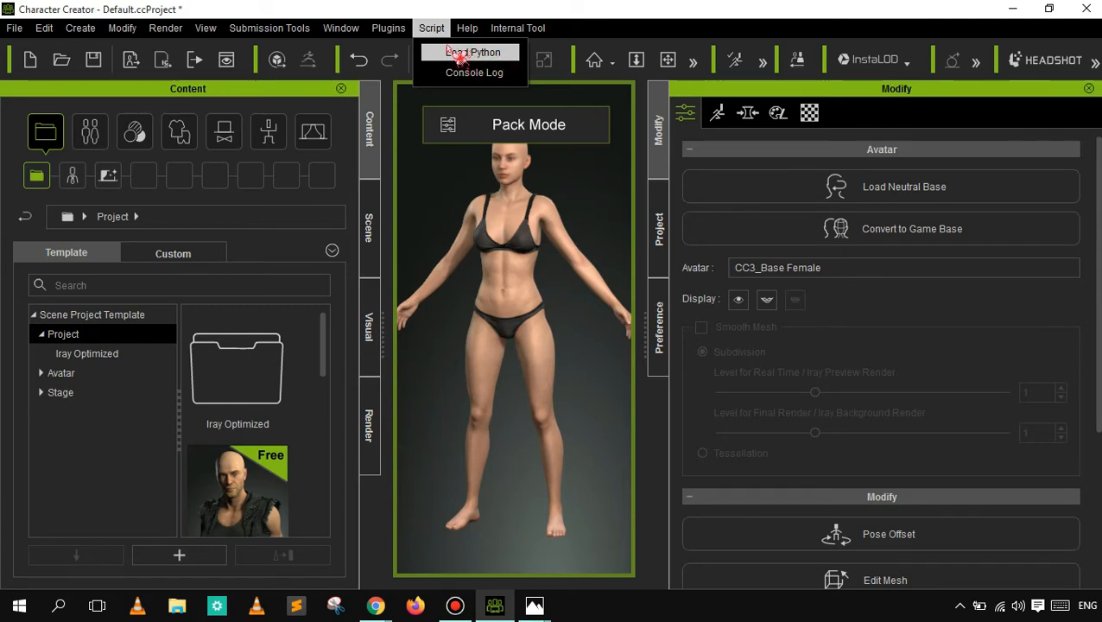
{"action": "mouse_move", "coordinate": [471, 37]}
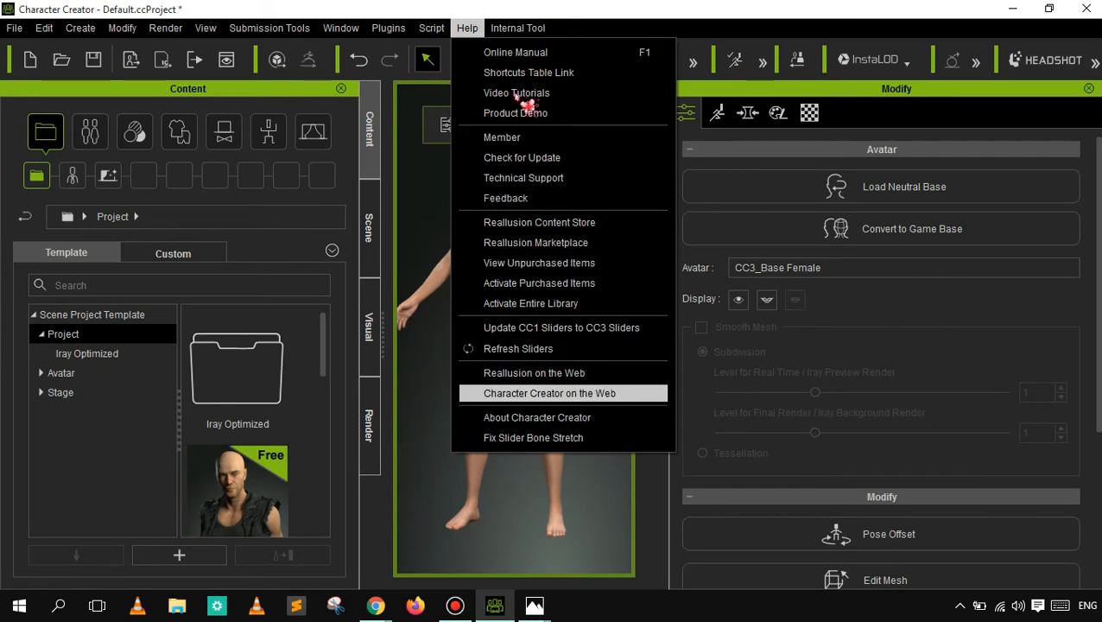
{"action": "mouse_move", "coordinate": [525, 32]}
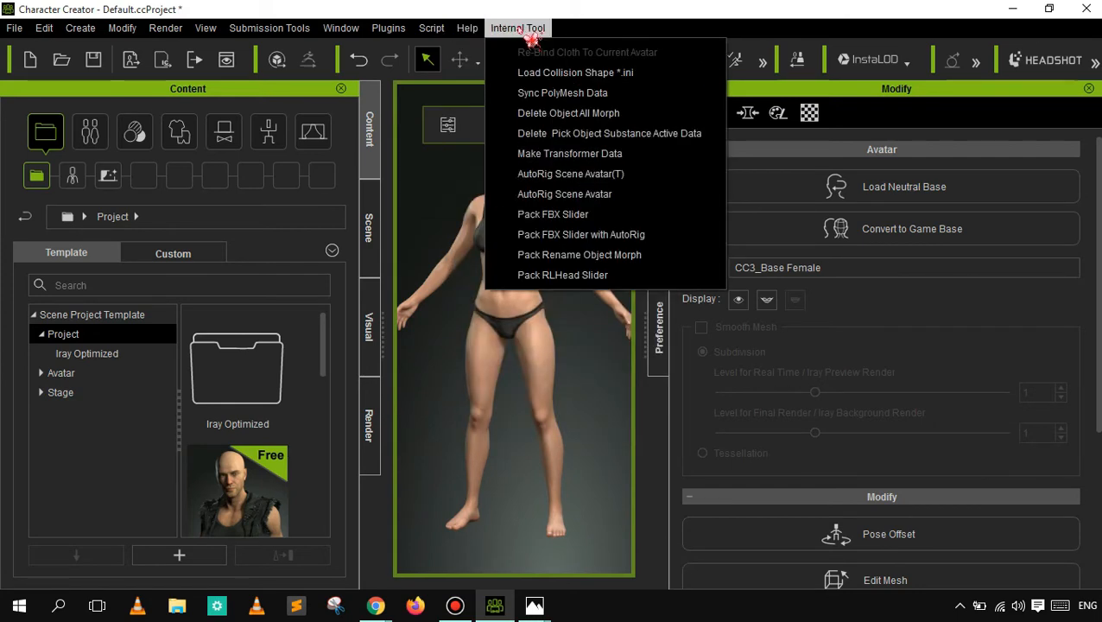
{"action": "left_click", "coordinate": [568, 24]}
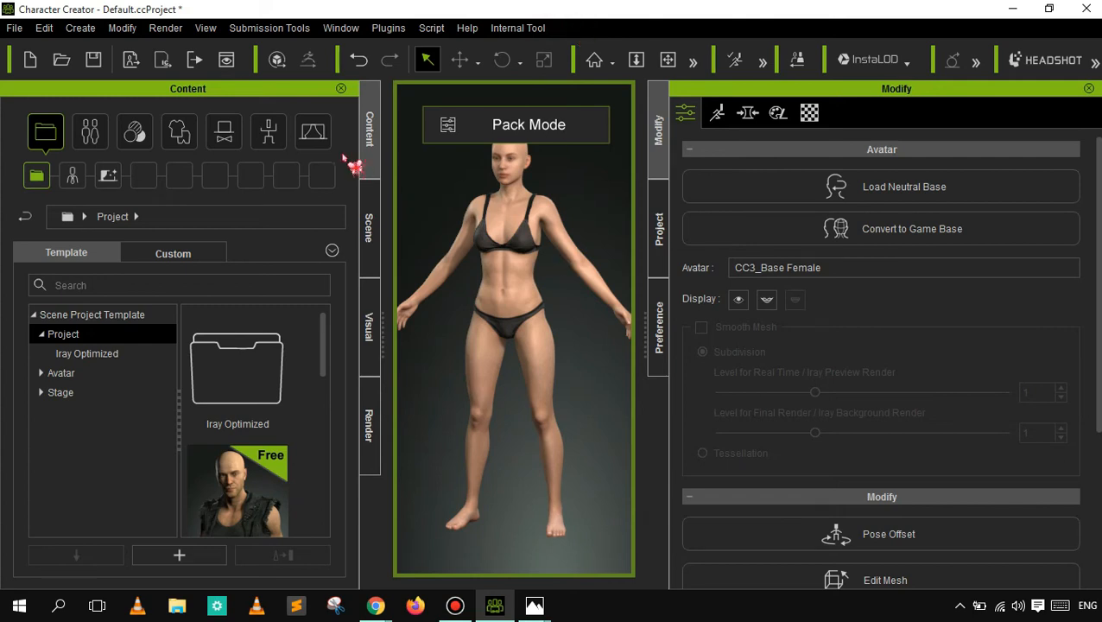
- Start a new project, discarding the current one without saving
{"action": "left_click", "coordinate": [14, 28]}
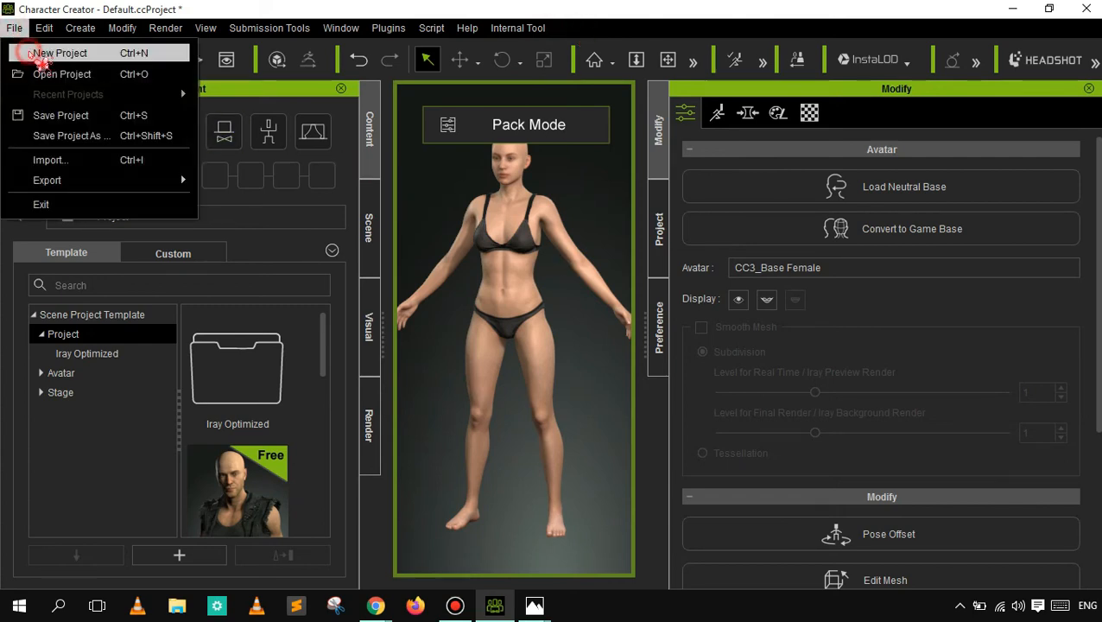
{"action": "left_click", "coordinate": [30, 53]}
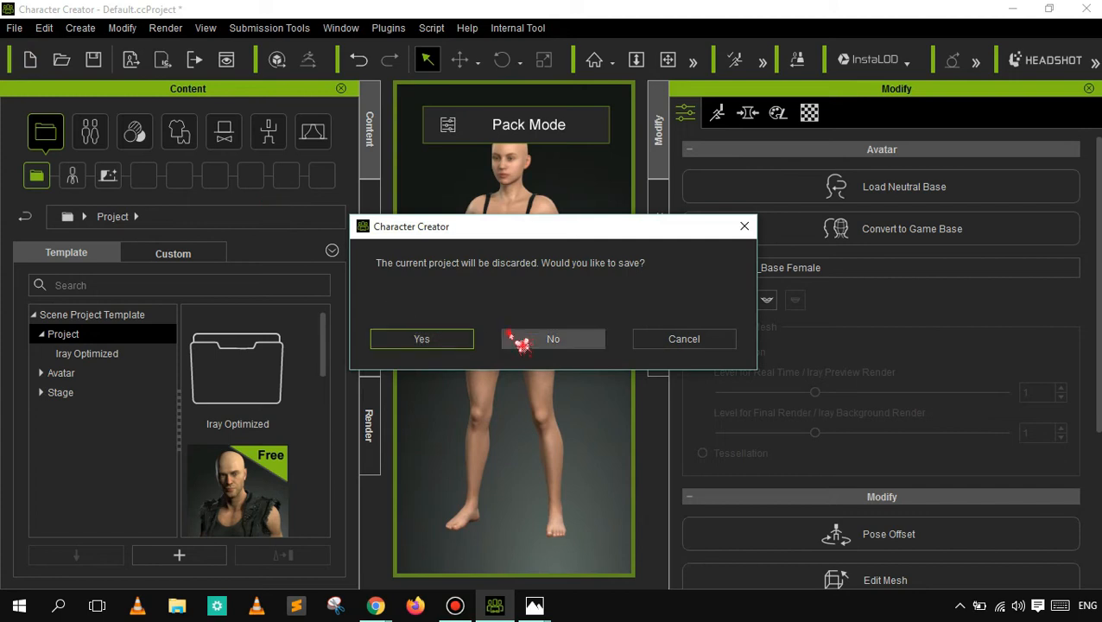
{"action": "left_click", "coordinate": [511, 336]}
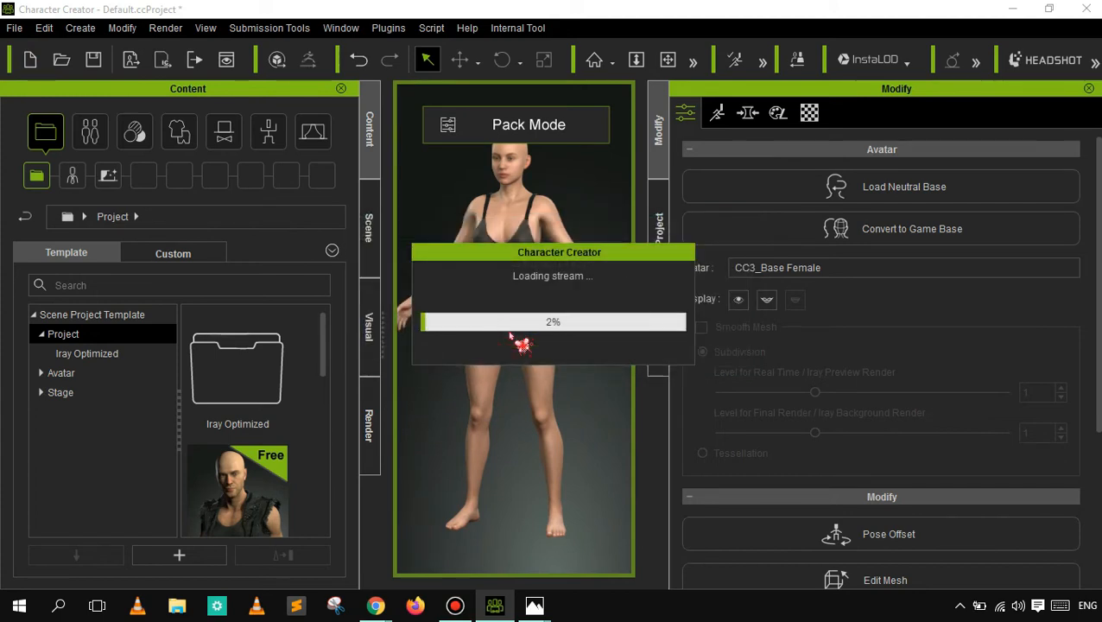
- Switch to Chrome, open the bookmarked Get Into PC site in a new tab, and search it for "character creator"
{"action": "mouse_move", "coordinate": [380, 610]}
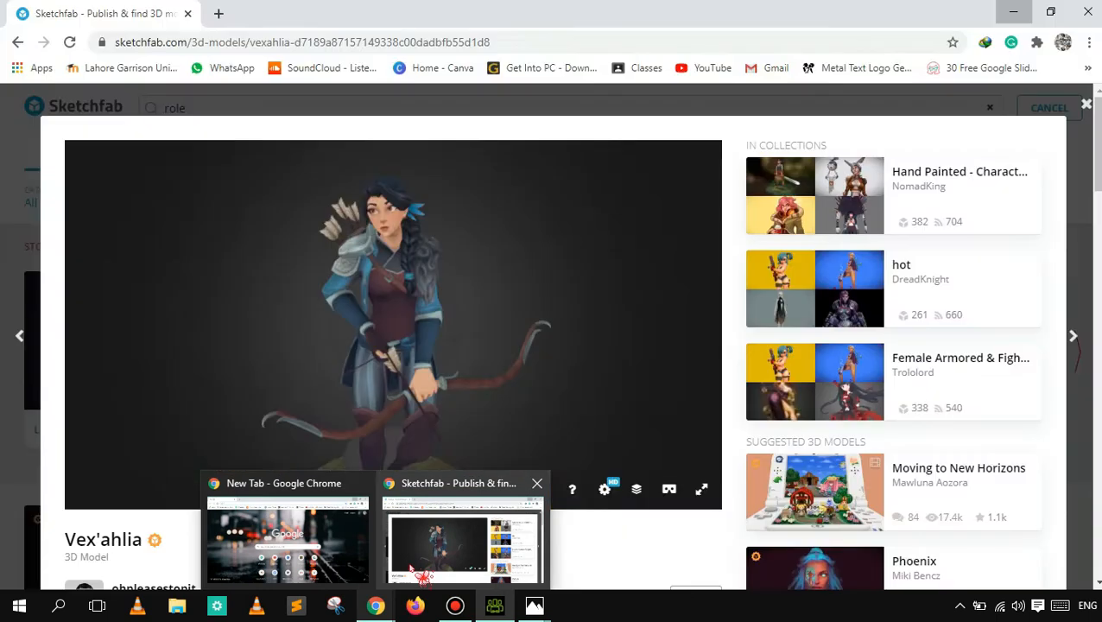
{"action": "left_click", "coordinate": [419, 572]}
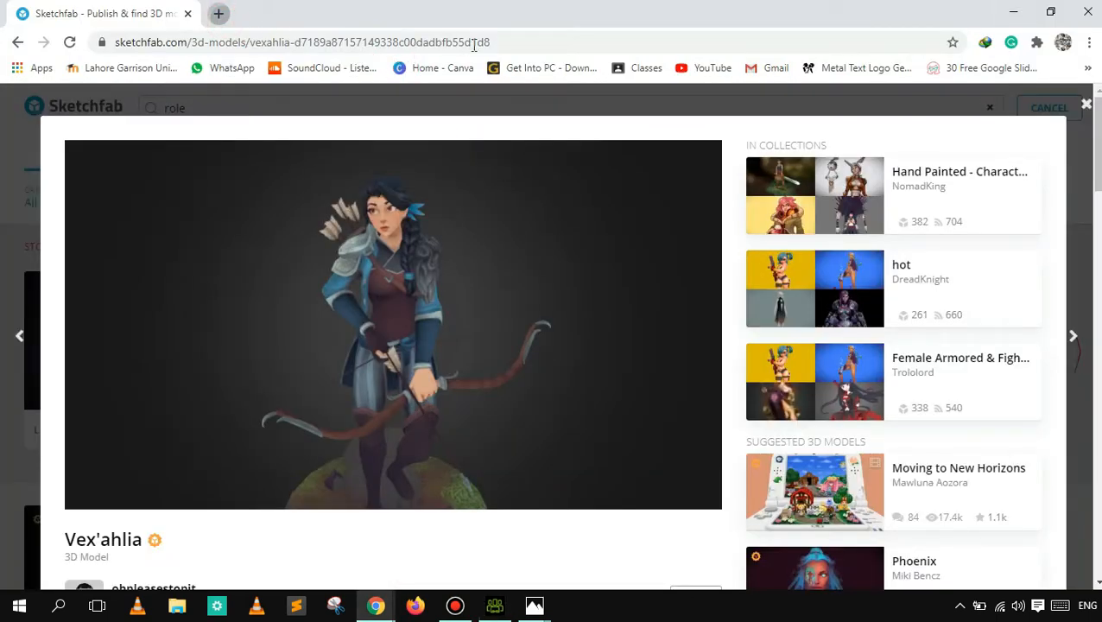
{"action": "key", "text": "ctrl+t"}
{"action": "left_click", "coordinate": [510, 74]}
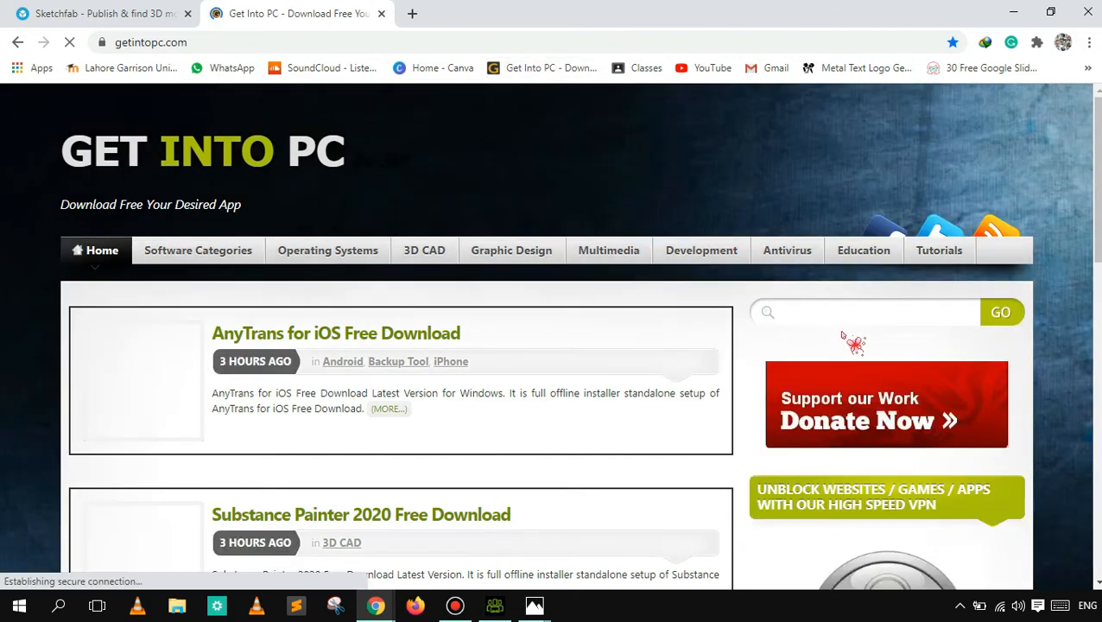
{"action": "left_click", "coordinate": [838, 315]}
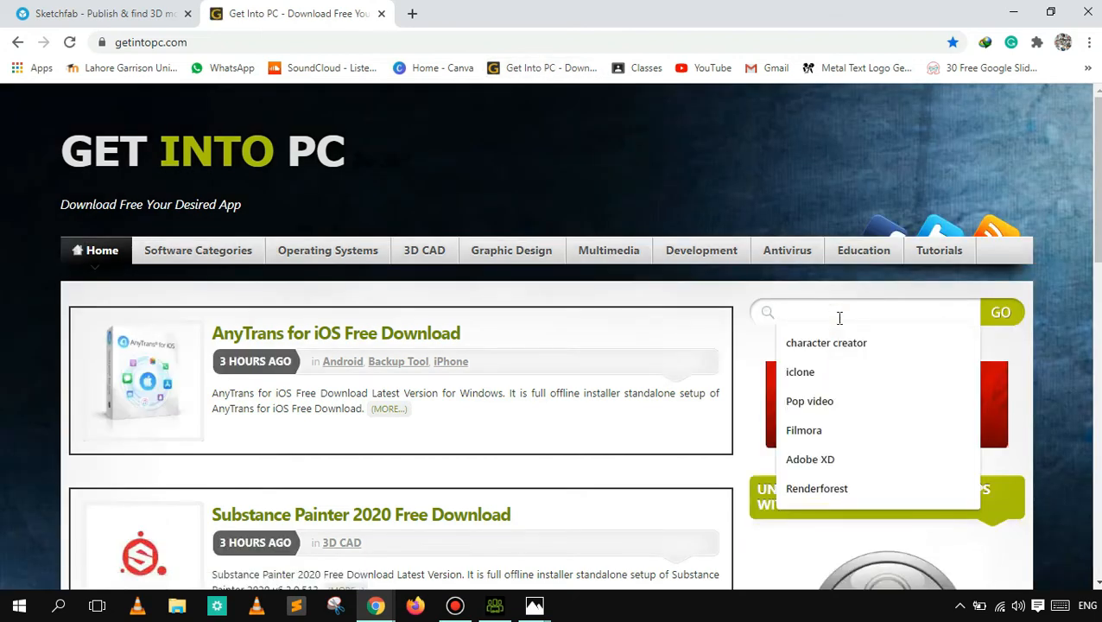
{"action": "left_click", "coordinate": [831, 335]}
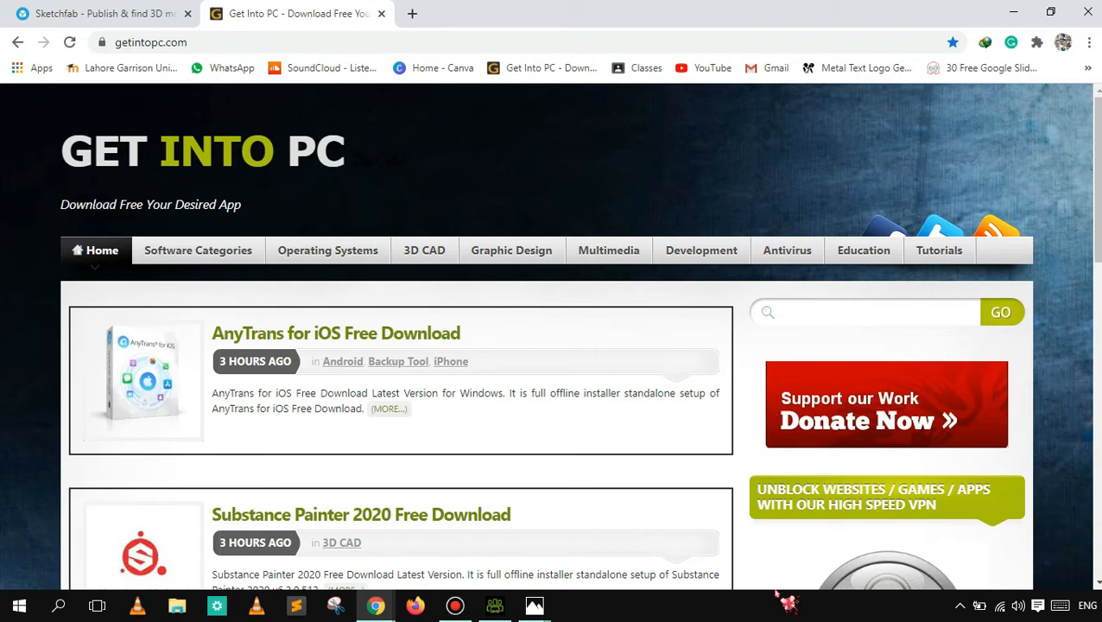
{"action": "type", "text": "character creator"}
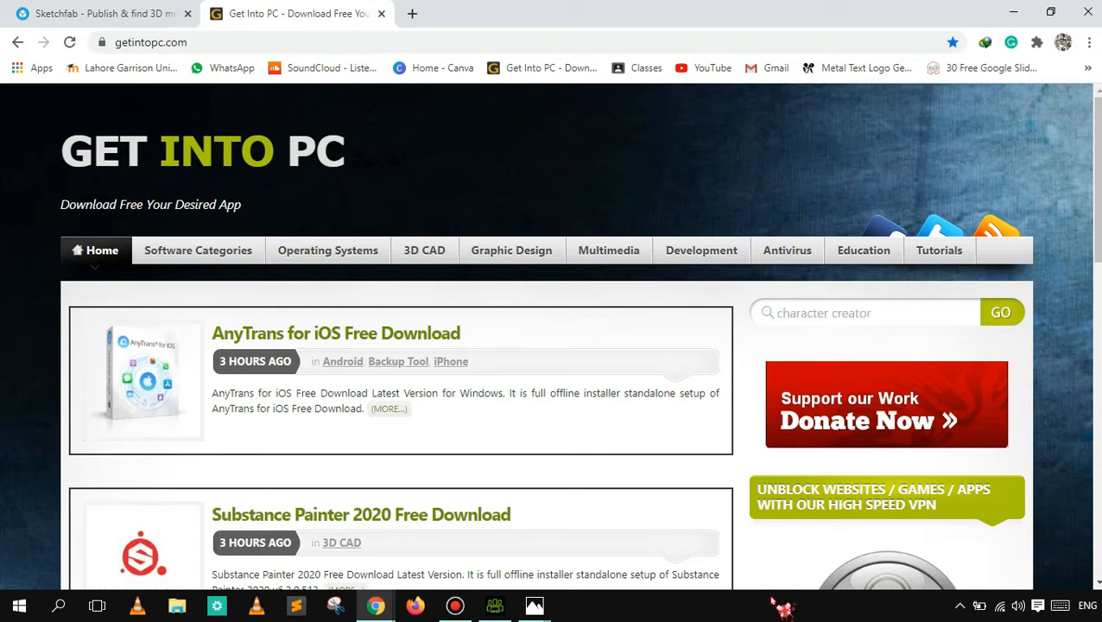
{"action": "mouse_move", "coordinate": [510, 610]}
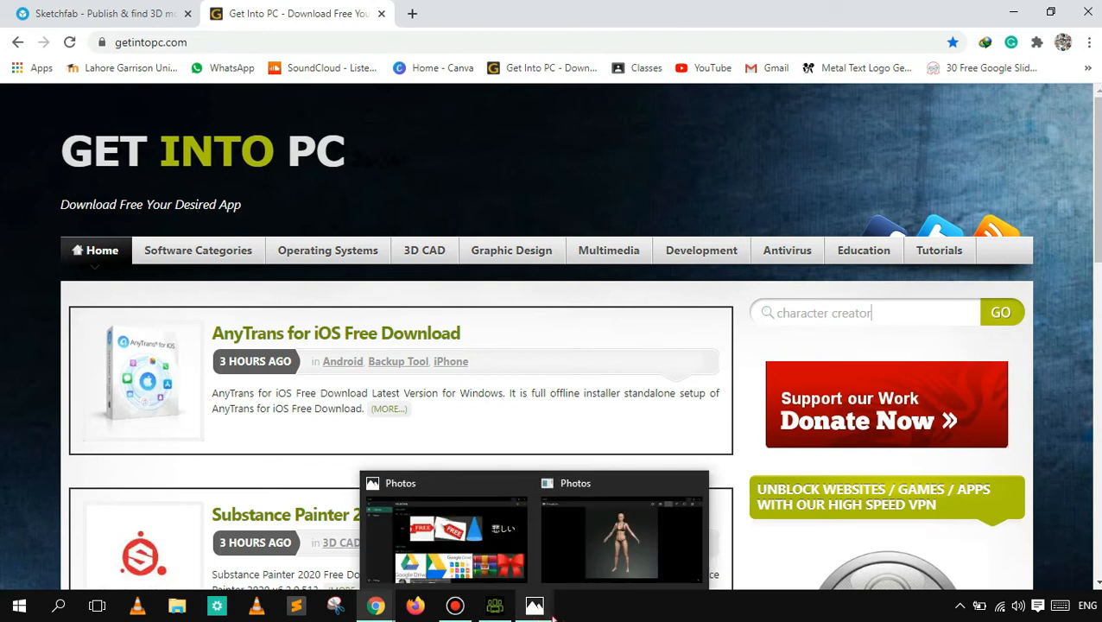
{"action": "left_click", "coordinate": [1001, 313]}
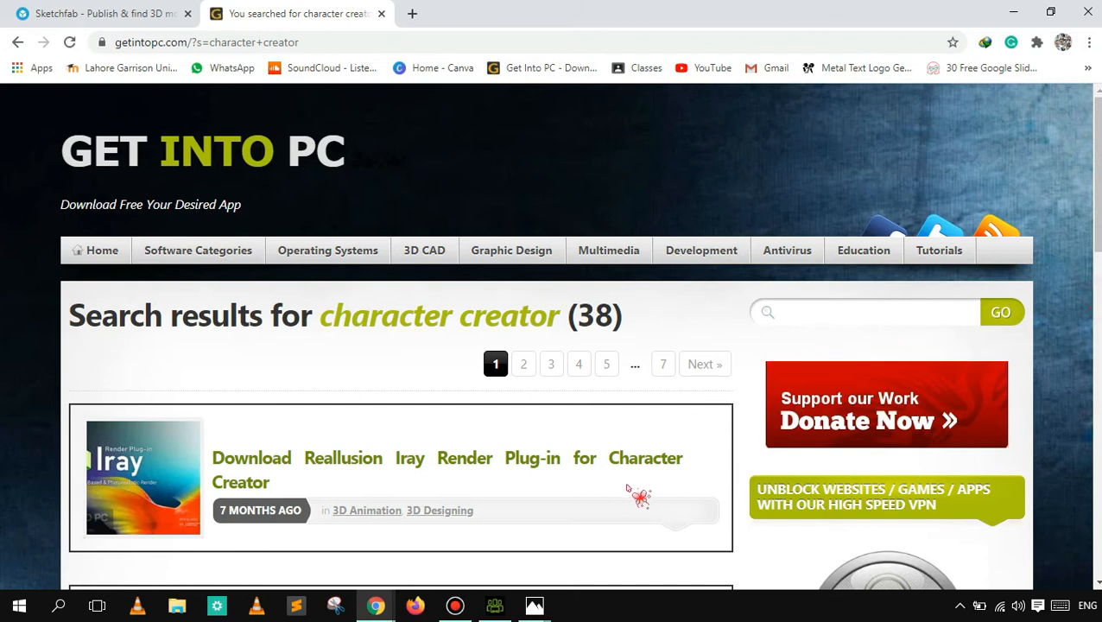
- Open the "Reallusion Character Creator 3 + Resource Pack – Templates Download" page from the search results
{"action": "scroll", "coordinate": [635, 484], "scroll_direction": "down", "scroll_amount": 2}
{"action": "scroll", "coordinate": [794, 255], "scroll_direction": "down", "scroll_amount": 2}
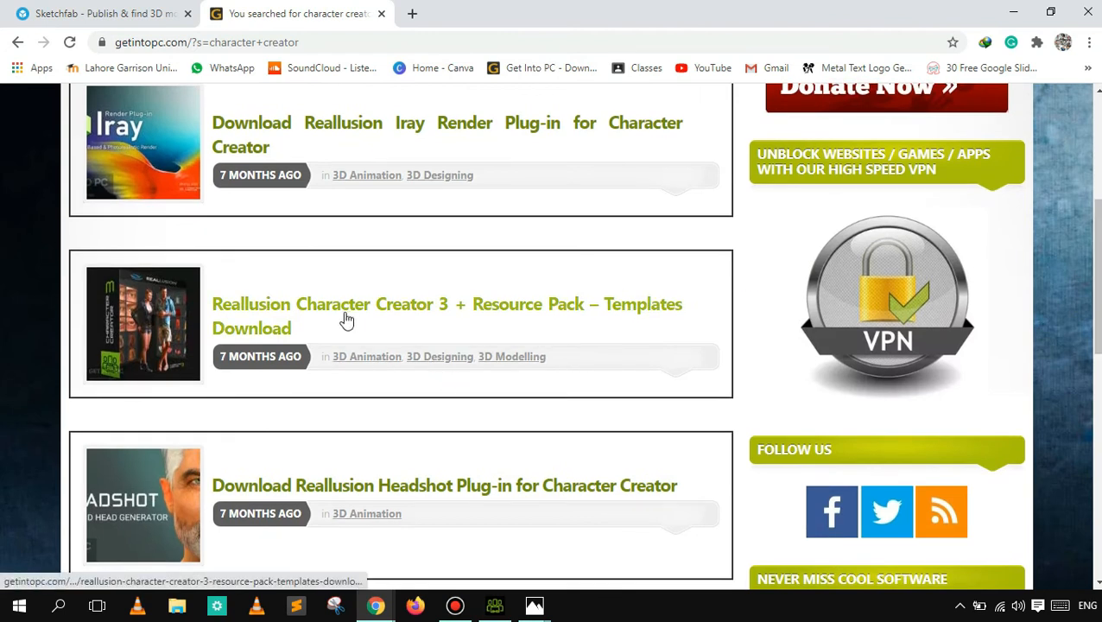
{"action": "left_click", "coordinate": [343, 315]}
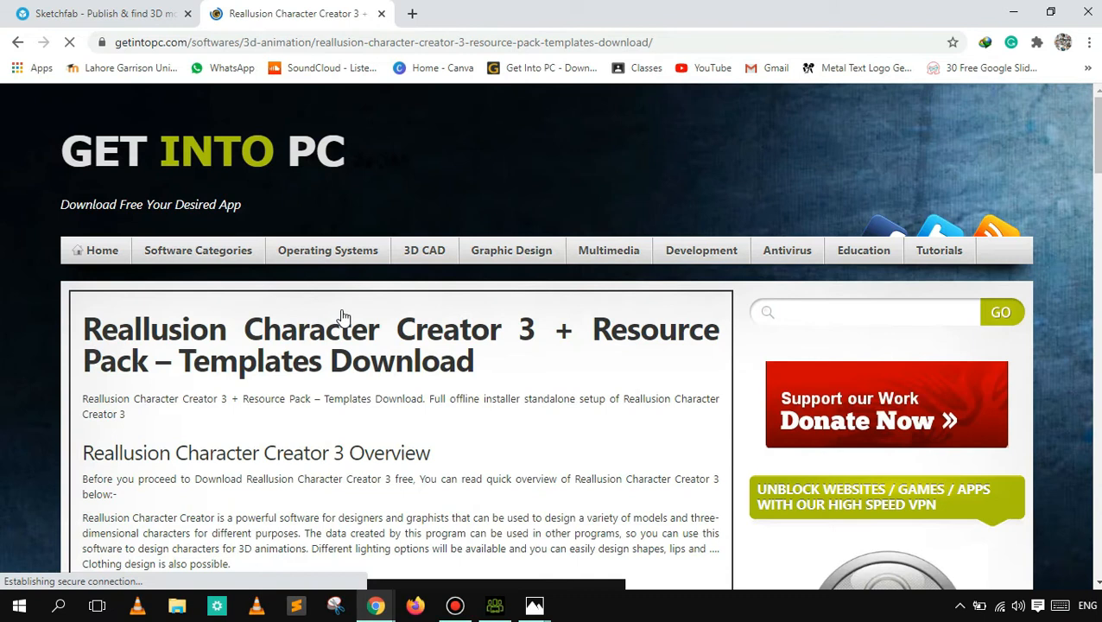
- Examine the system requirements and the download options for Character Creator 3 and its resource pack
{"action": "scroll", "coordinate": [553, 337], "scroll_direction": "down", "scroll_amount": 10}
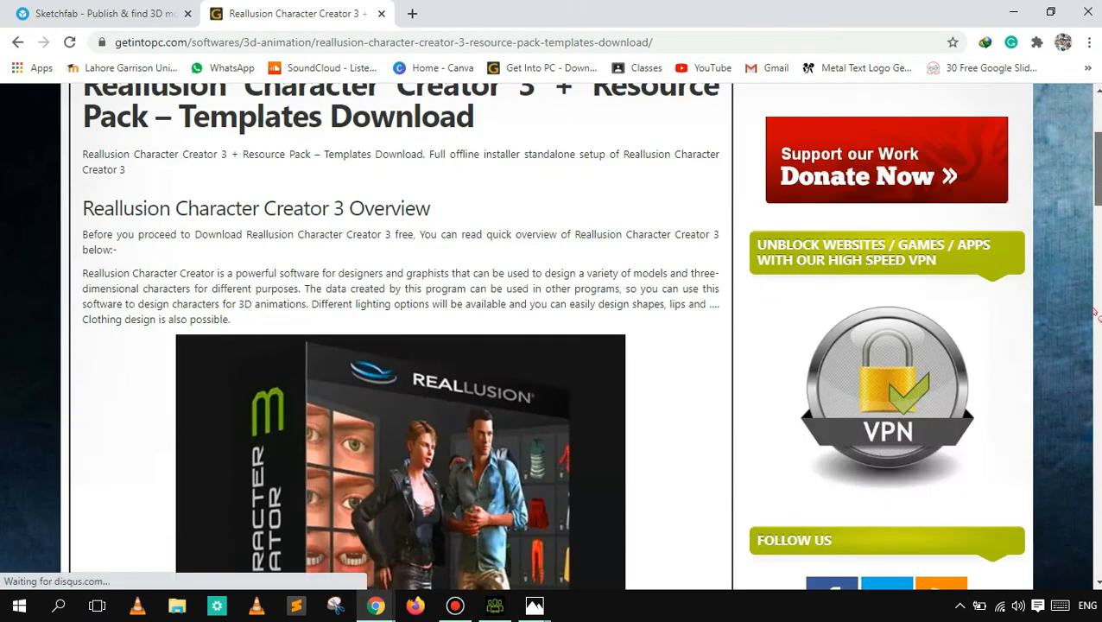
{"action": "scroll", "coordinate": [553, 337], "scroll_direction": "down", "scroll_amount": 10}
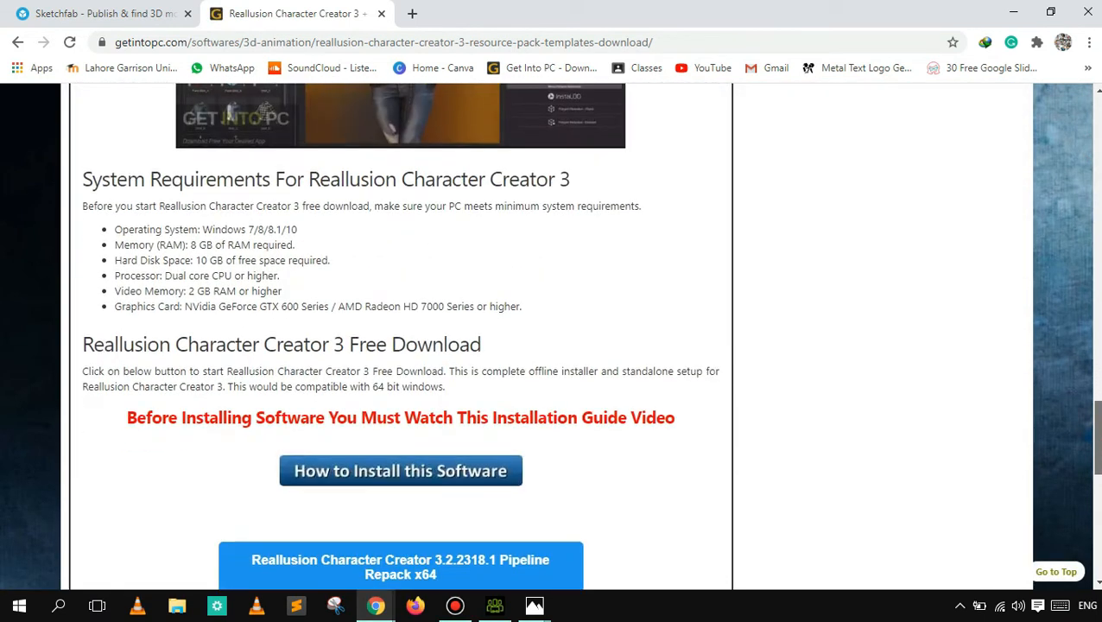
{"action": "scroll", "coordinate": [979, 401], "scroll_direction": "down", "scroll_amount": 2}
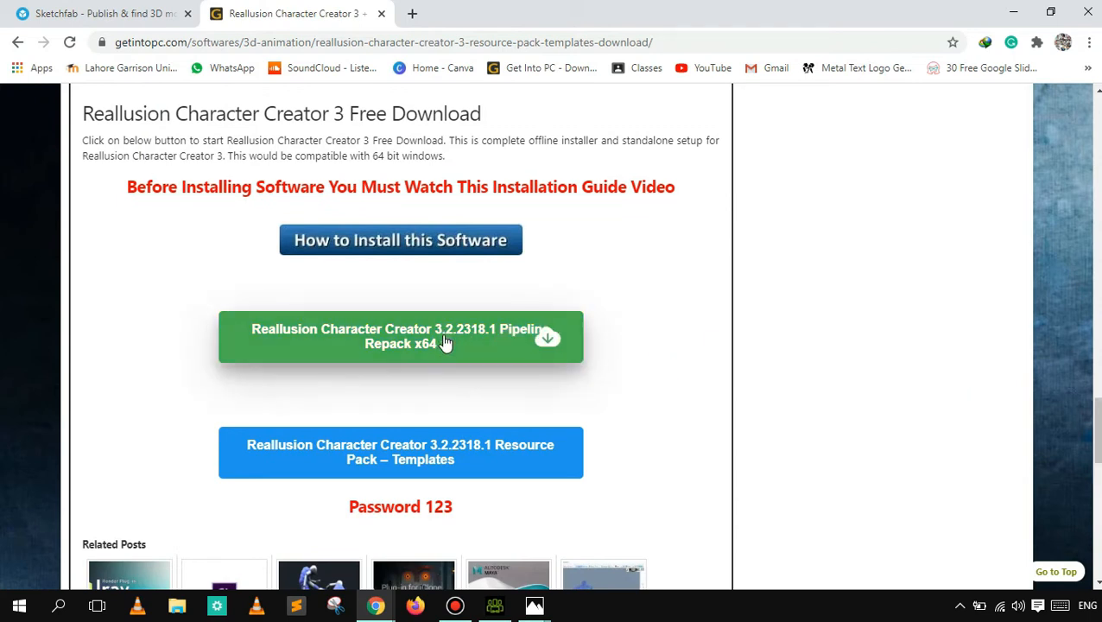
{"action": "left_click", "coordinate": [402, 458]}
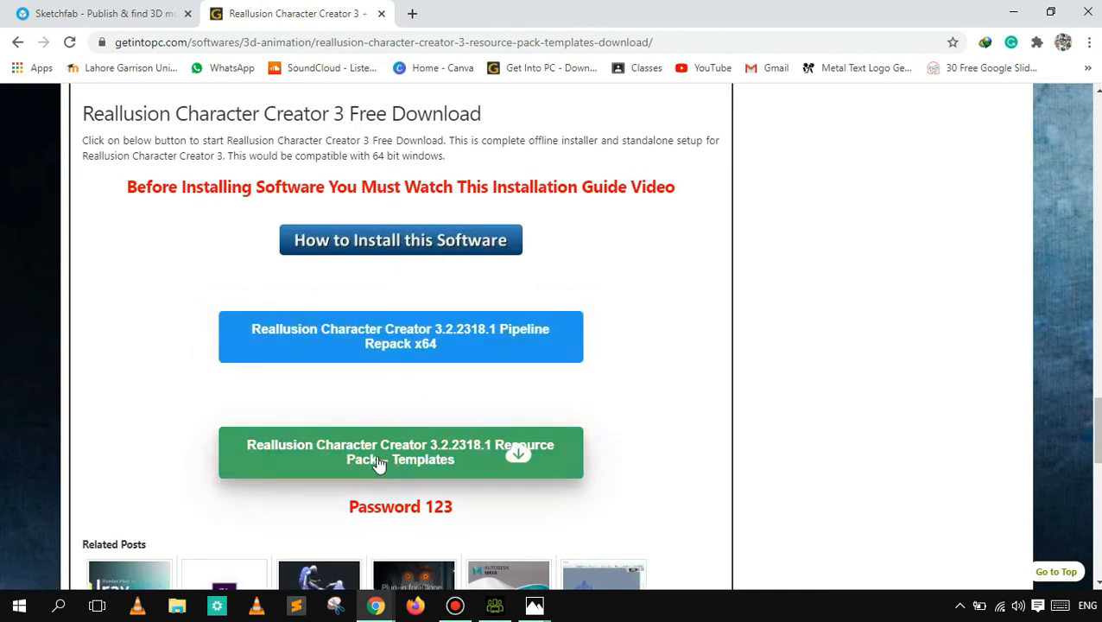
- Read the featured comment about installing the Character Creator 3 Template folder, and return to the search results
{"action": "left_click_drag", "start_coordinate": [1097, 458], "coordinate": [1097, 518]}
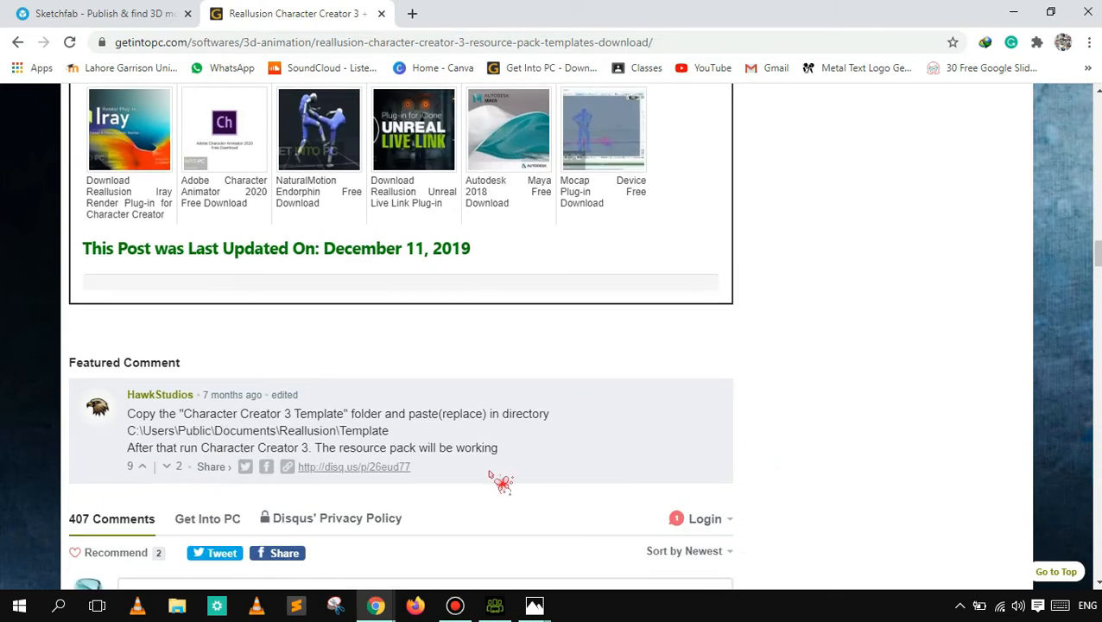
{"action": "left_click_drag", "start_coordinate": [468, 471], "coordinate": [128, 420]}
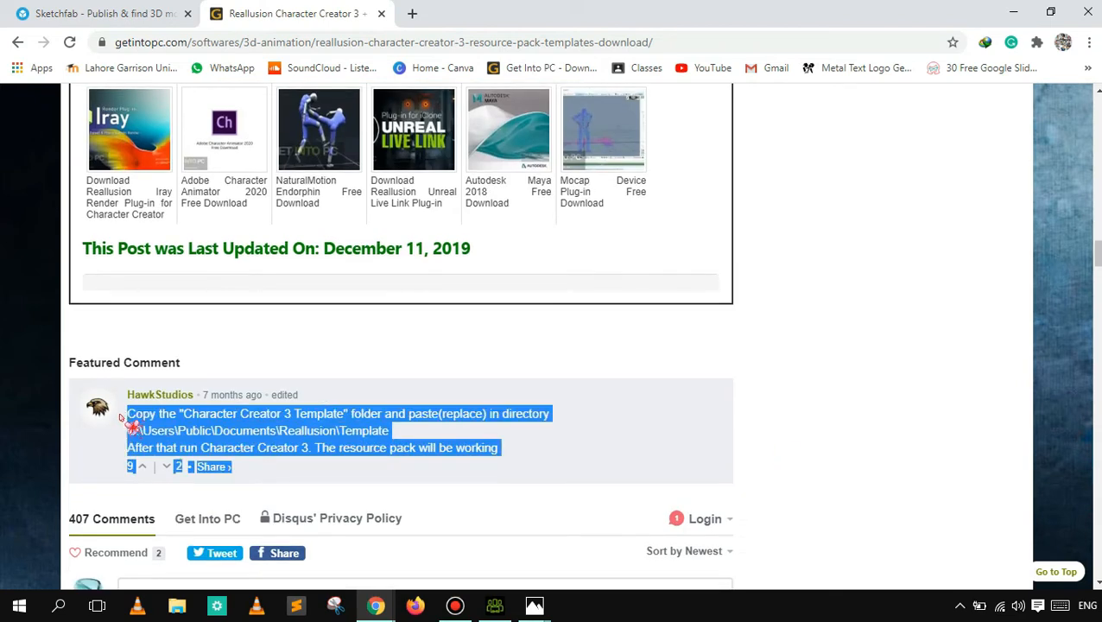
{"action": "left_click", "coordinate": [258, 427]}
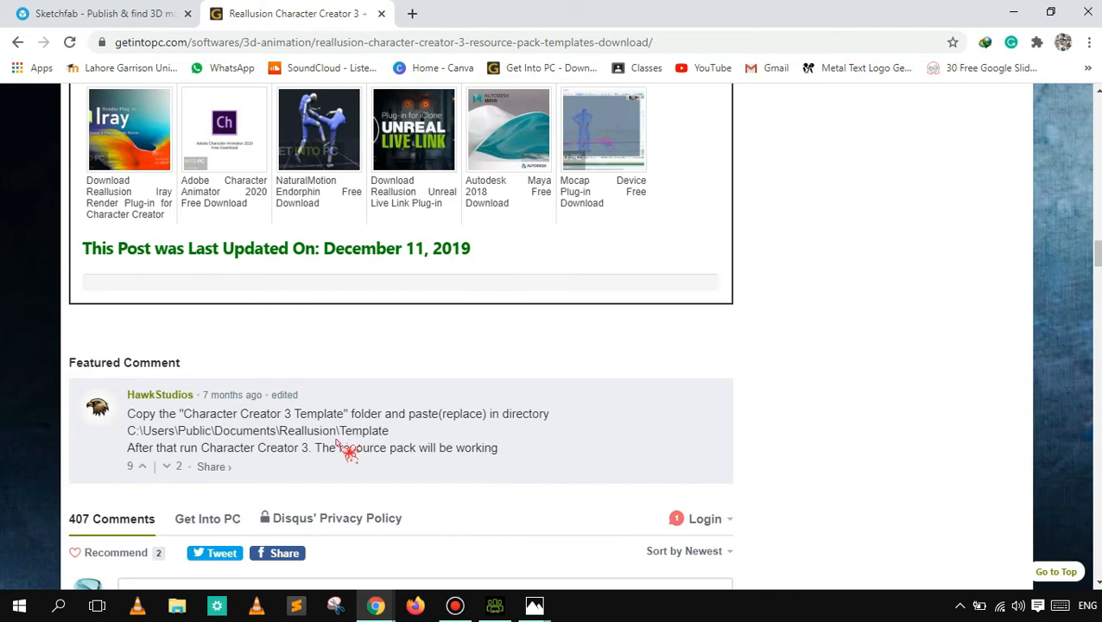
{"action": "left_click", "coordinate": [18, 42]}
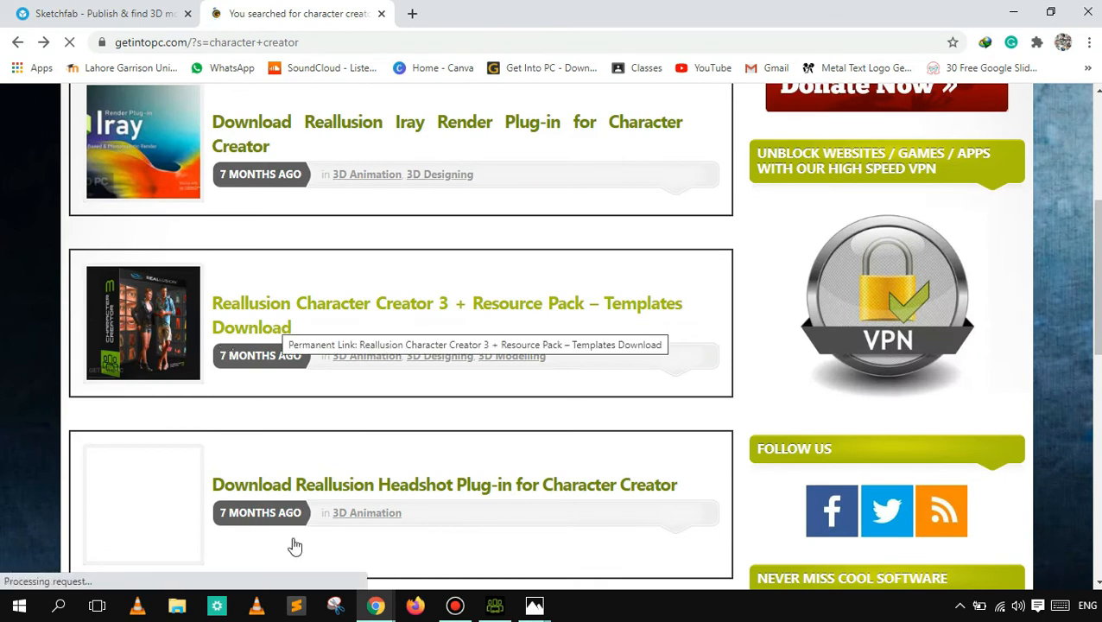
- Open the Headshot Plug-in for Character Creator page and examine its features, system requirements and download option
{"action": "left_click", "coordinate": [334, 493]}
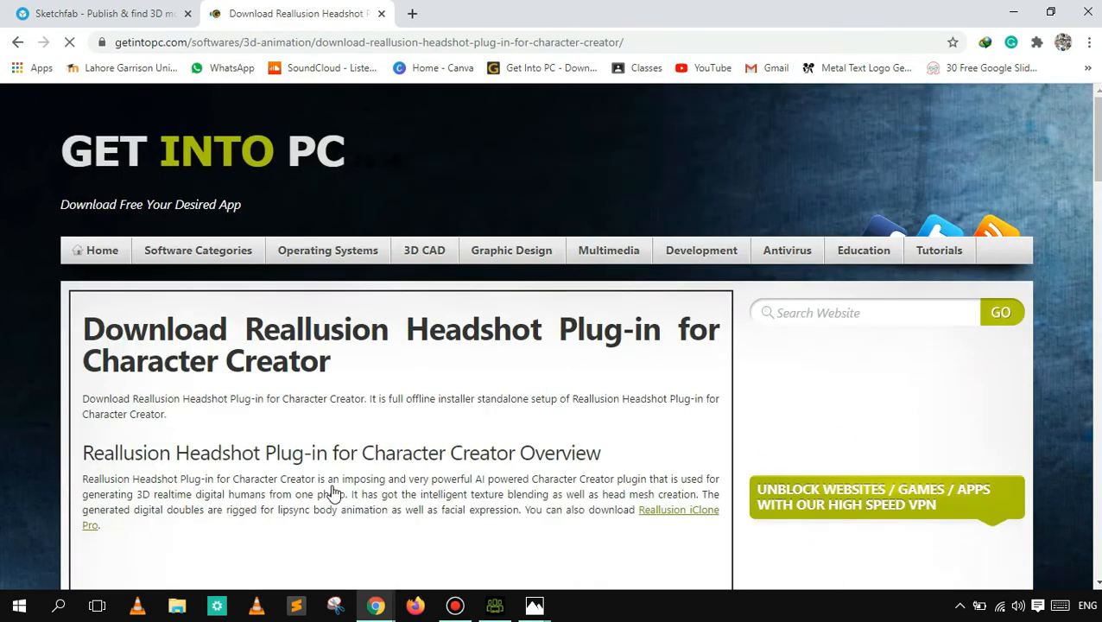
{"action": "left_click", "coordinate": [575, 421]}
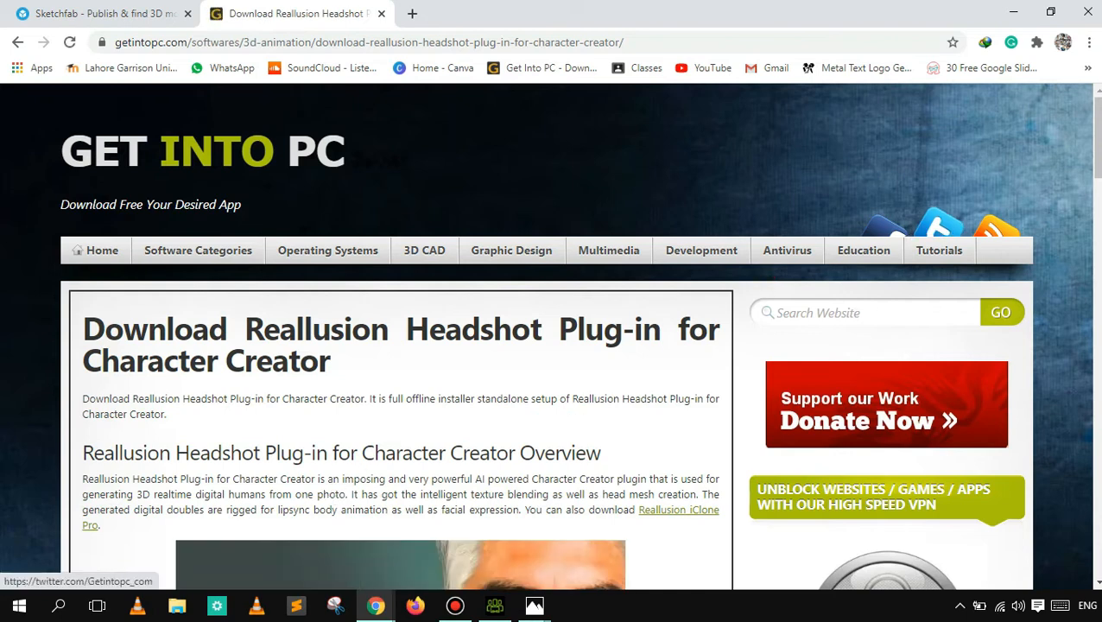
{"action": "scroll", "coordinate": [575, 421], "scroll_direction": "down", "scroll_amount": 7}
{"action": "scroll", "coordinate": [575, 420], "scroll_direction": "down", "scroll_amount": 9}
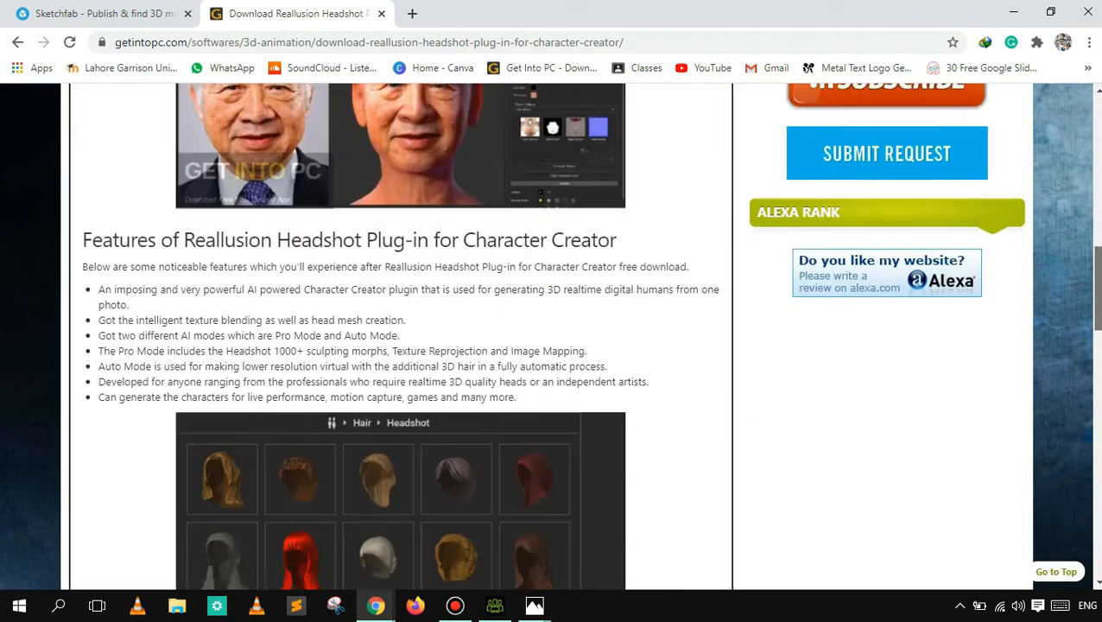
{"action": "scroll", "coordinate": [869, 421], "scroll_direction": "down", "scroll_amount": 9}
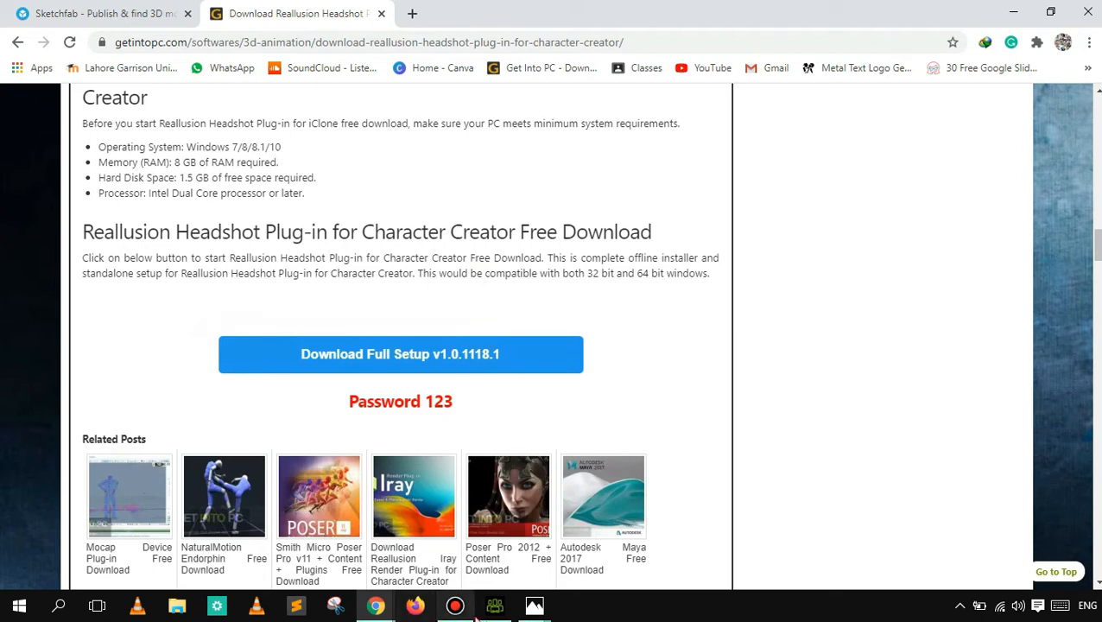
- Switch to Character Creator, restore its window to a smaller size and maximize it again
{"action": "mouse_move", "coordinate": [486, 616]}
{"action": "left_click", "coordinate": [504, 566]}
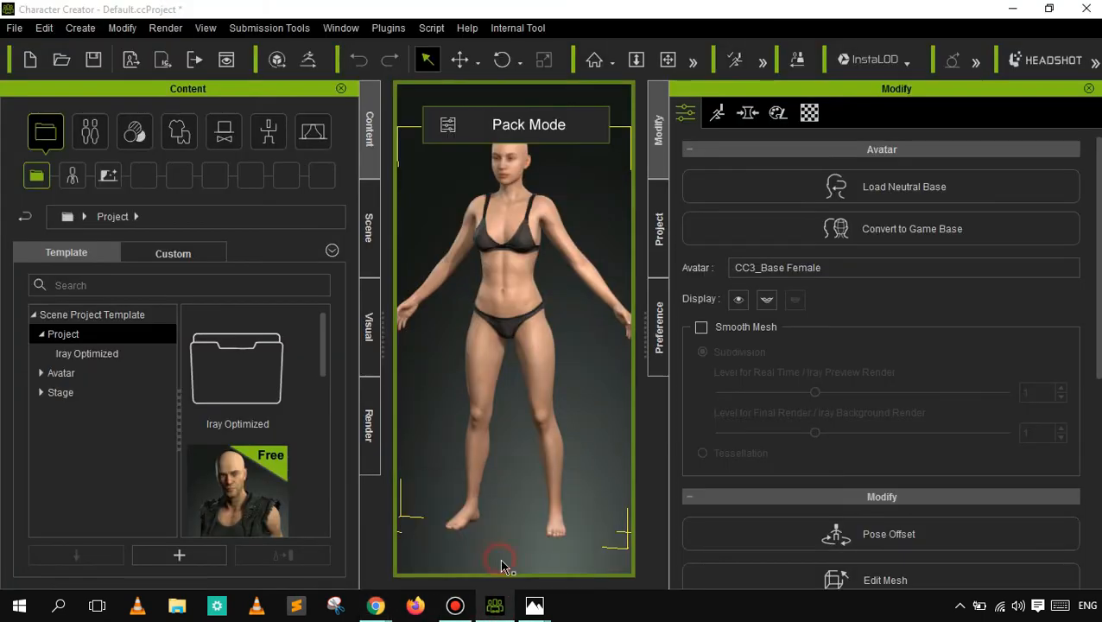
{"action": "left_click", "coordinate": [1051, 9]}
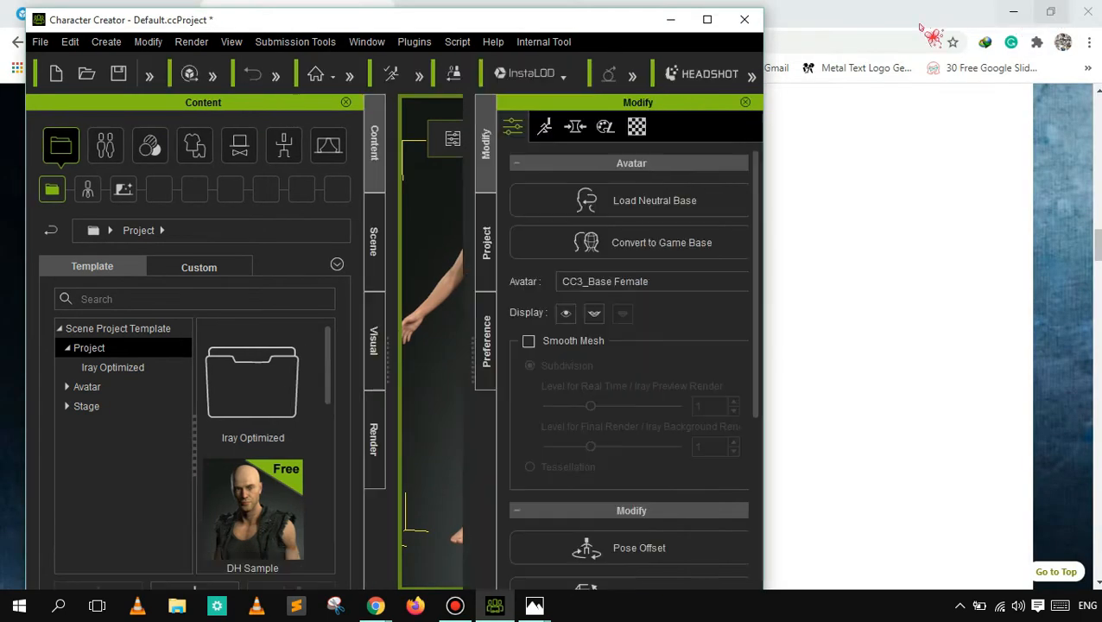
{"action": "left_click", "coordinate": [706, 15]}
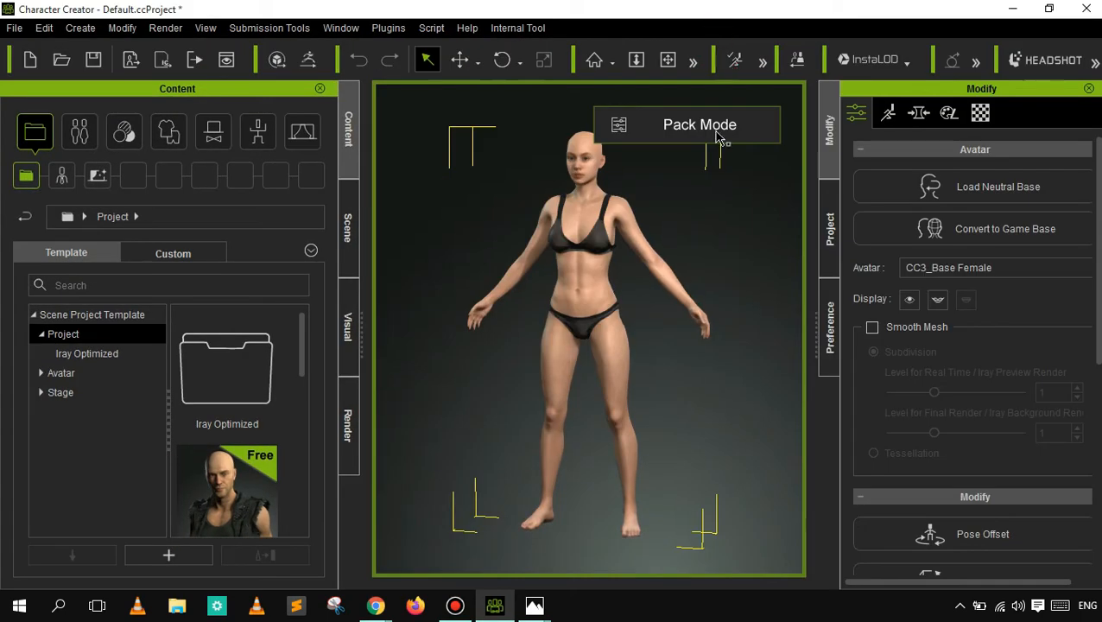
- Clear the avatar selection and turn off the Pack Sliders submission tool
{"action": "left_click", "coordinate": [569, 379]}
{"action": "left_click", "coordinate": [472, 400]}
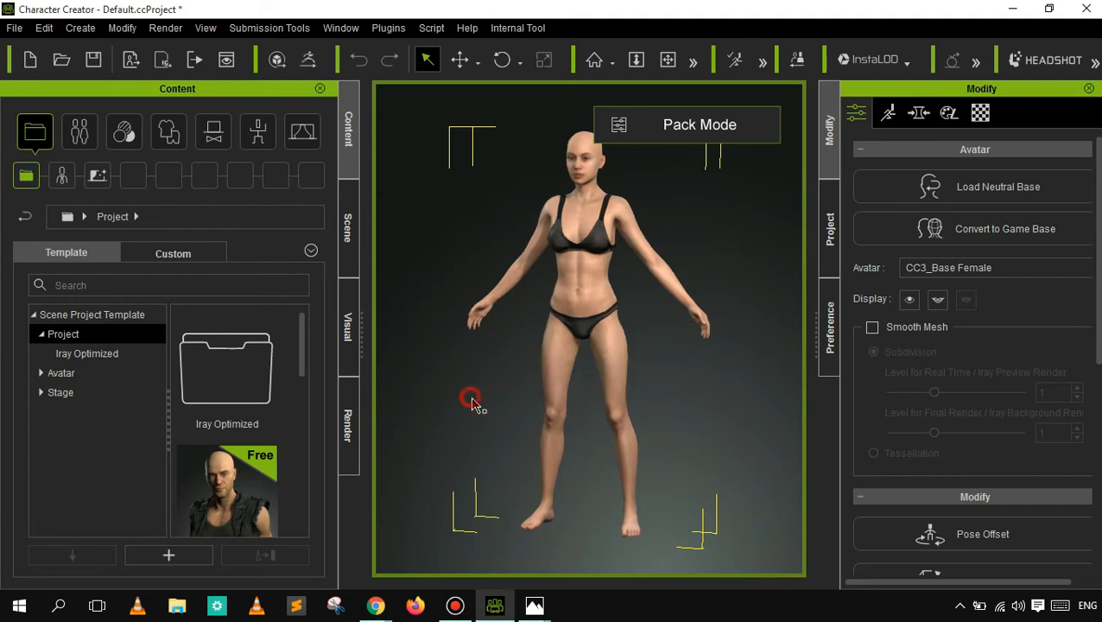
{"action": "left_click", "coordinate": [337, 387]}
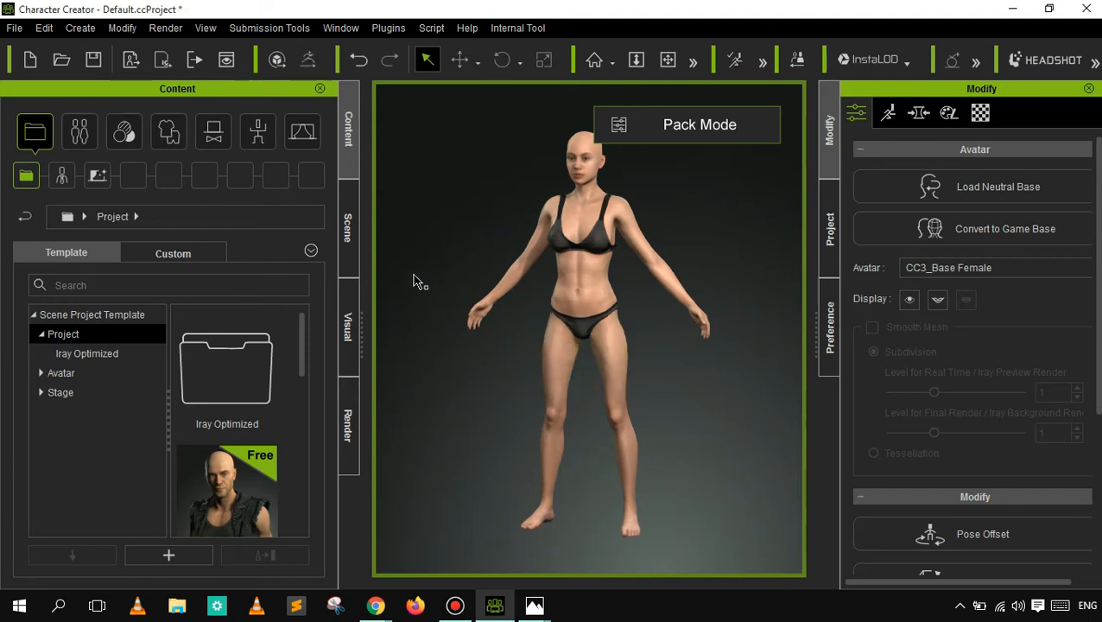
{"action": "left_click", "coordinate": [270, 29]}
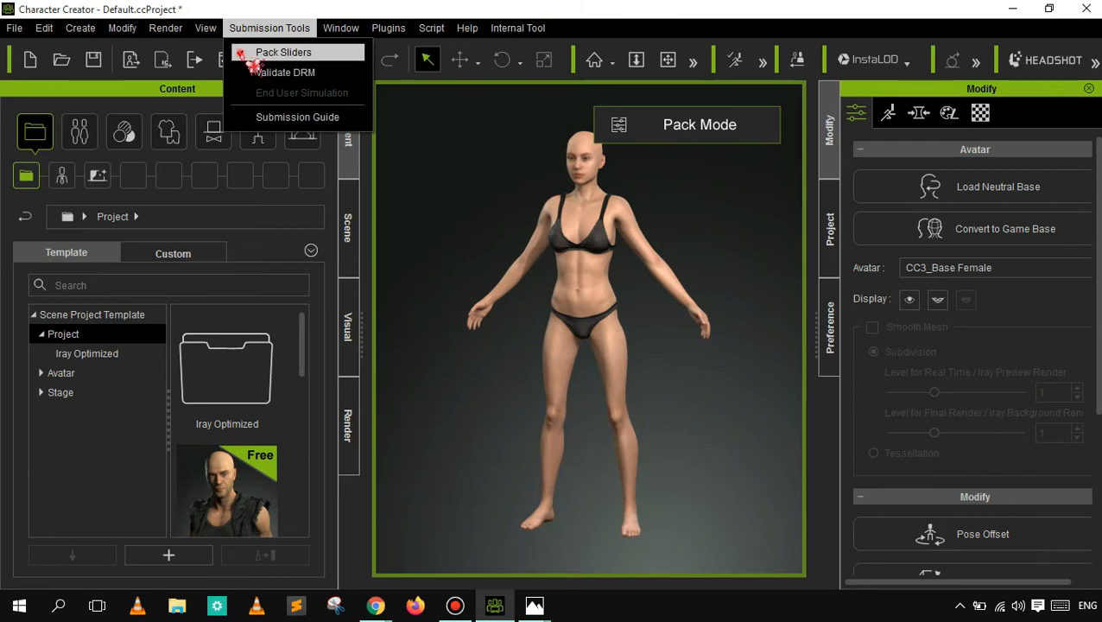
{"action": "left_click", "coordinate": [259, 53]}
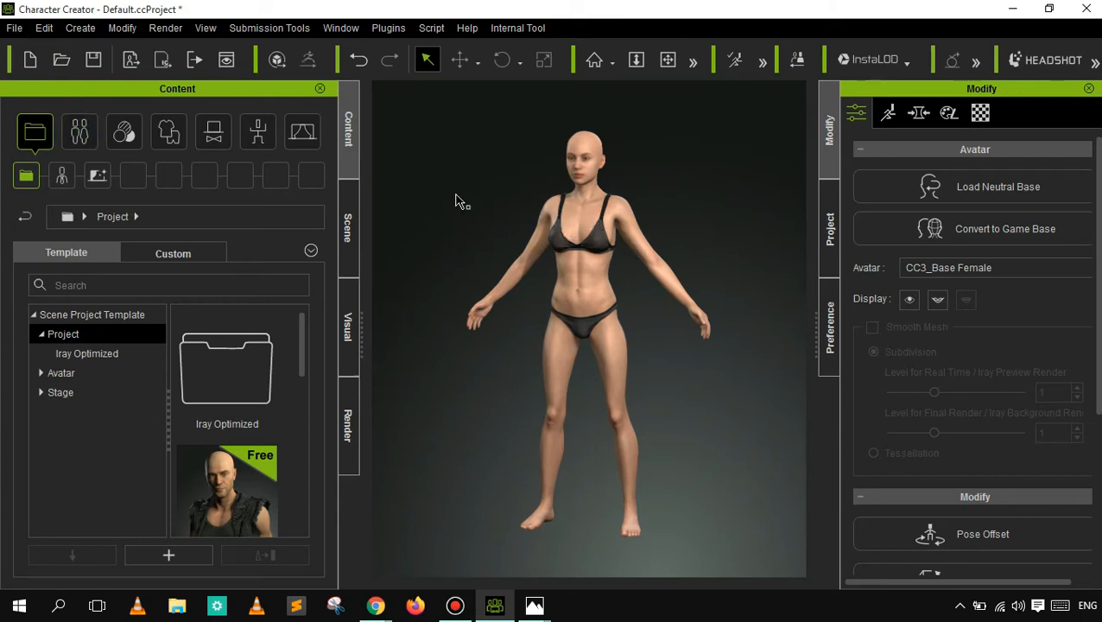
- Open the Headshot plug-in, and minimize Character Creator and Chrome to reach the desktop
{"action": "left_click", "coordinate": [1044, 57]}
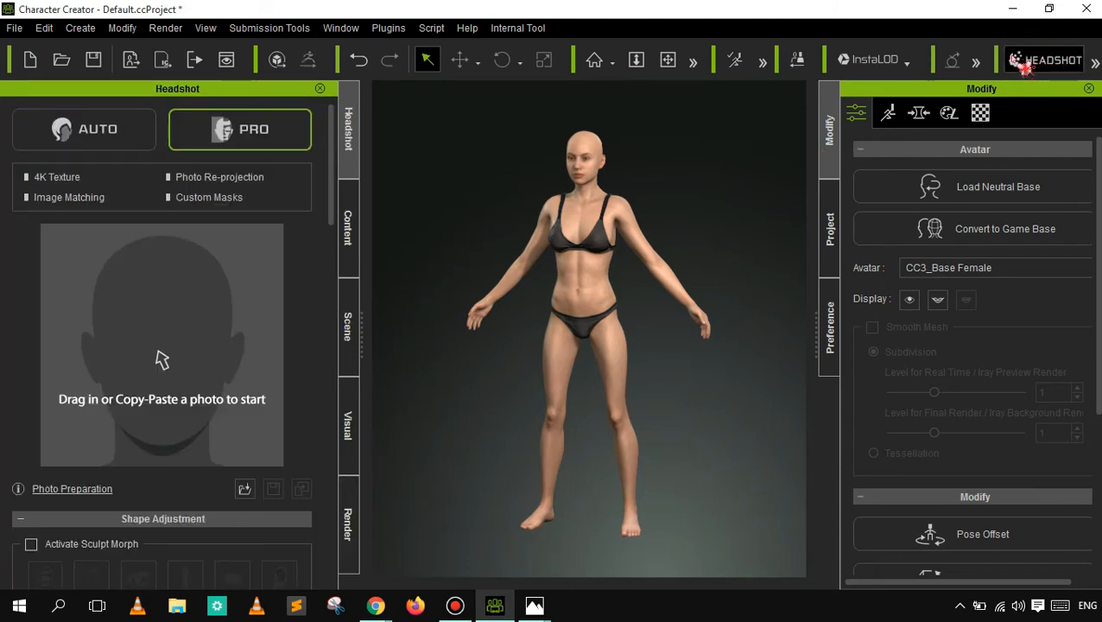
{"action": "left_click", "coordinate": [1015, 8]}
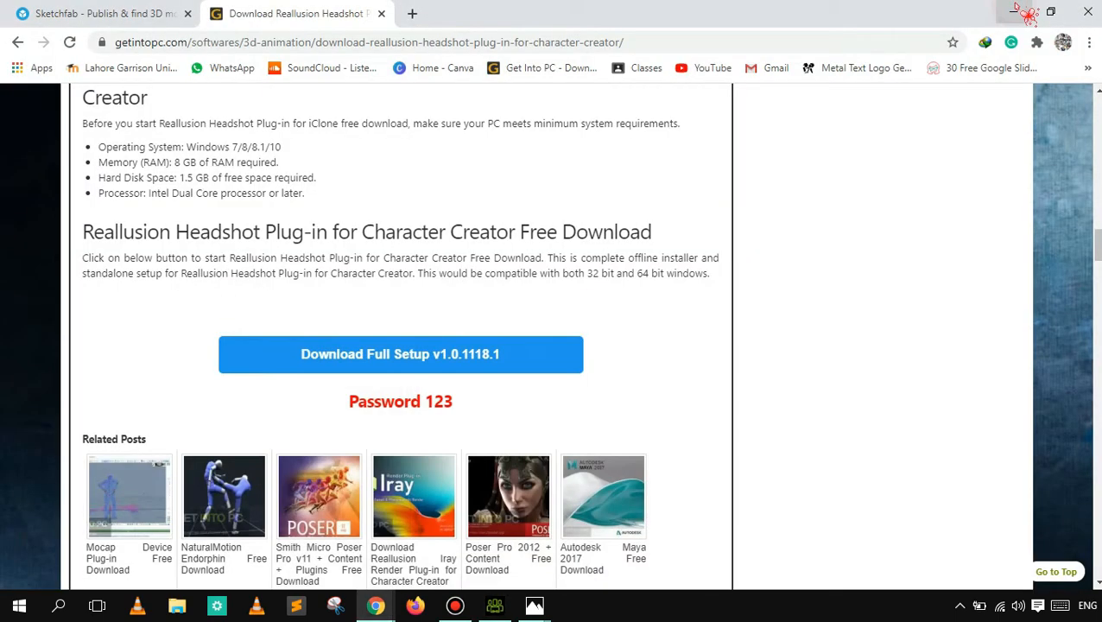
{"action": "left_click", "coordinate": [1015, 10]}
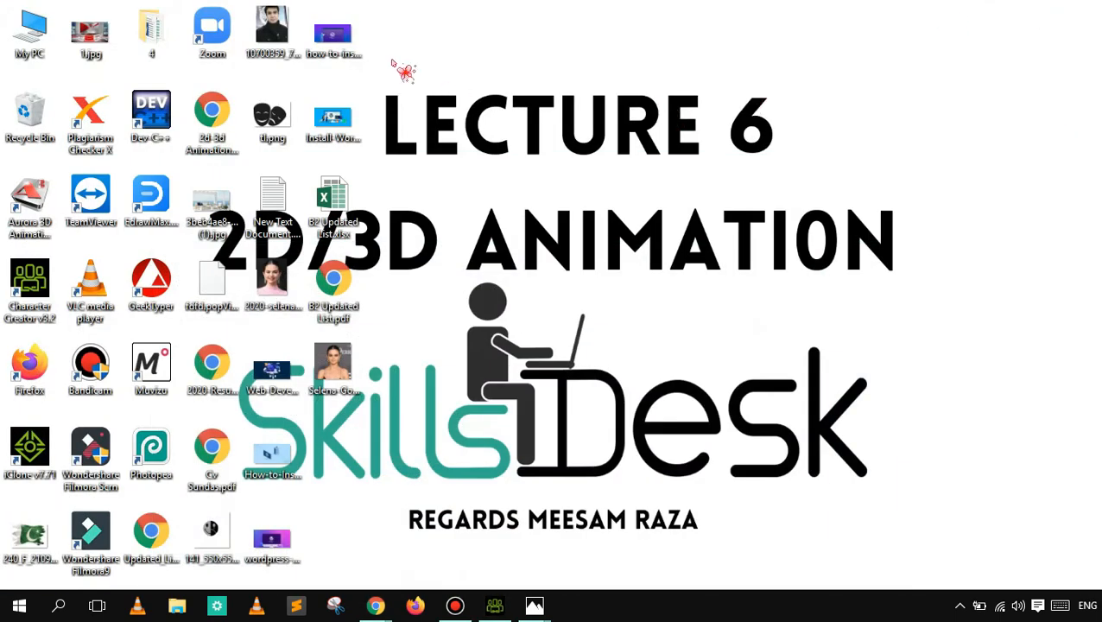
- View the man's portrait photo from the desktop, examine the face up close, and close the photo viewer
{"action": "double_click", "coordinate": [273, 50]}
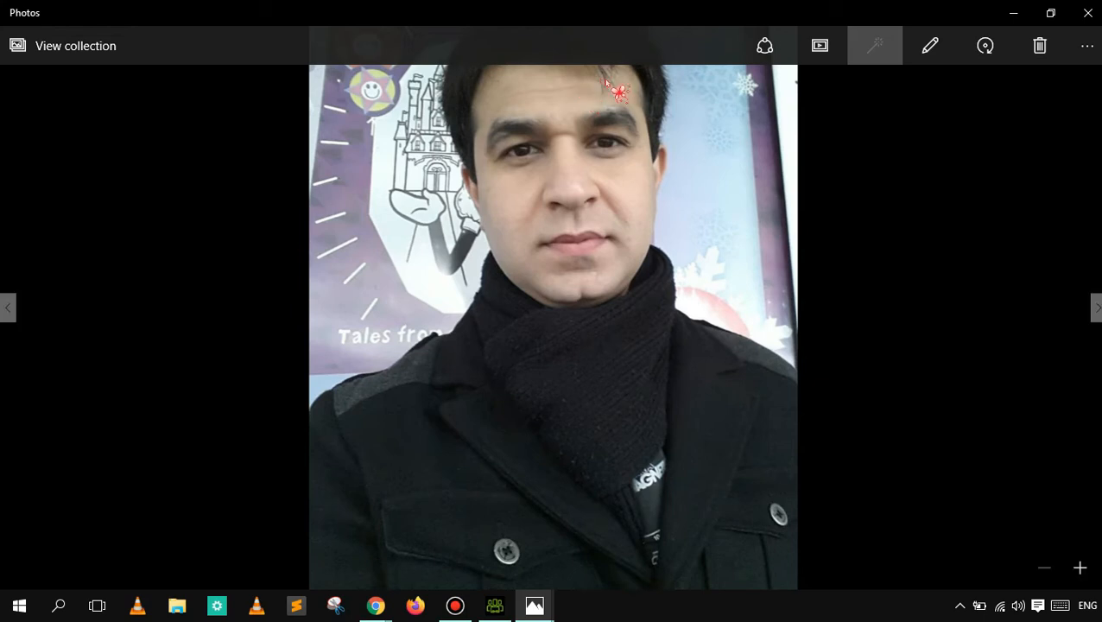
{"action": "scroll", "coordinate": [581, 89], "scroll_direction": "up", "scroll_amount": 3}
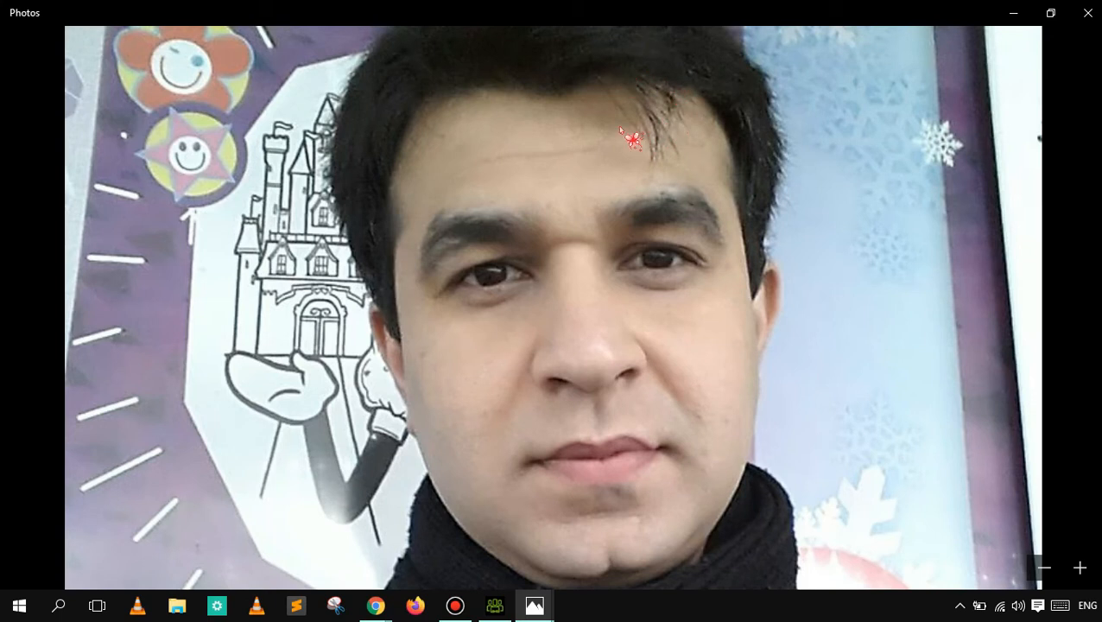
{"action": "scroll", "coordinate": [622, 125], "scroll_direction": "down", "scroll_amount": 3}
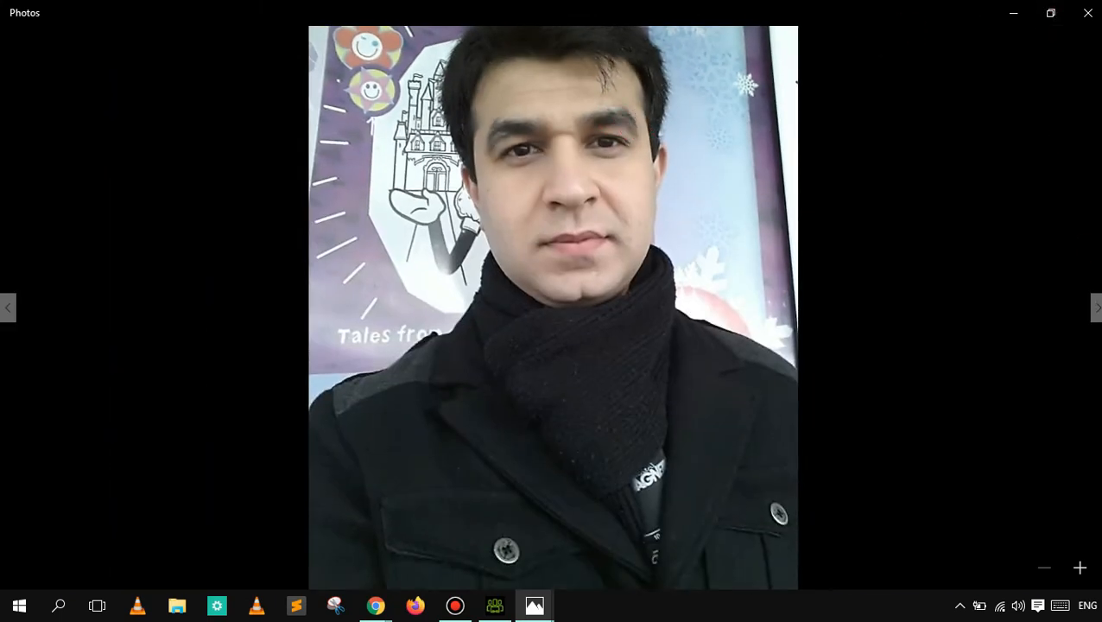
{"action": "left_click", "coordinate": [1096, 306]}
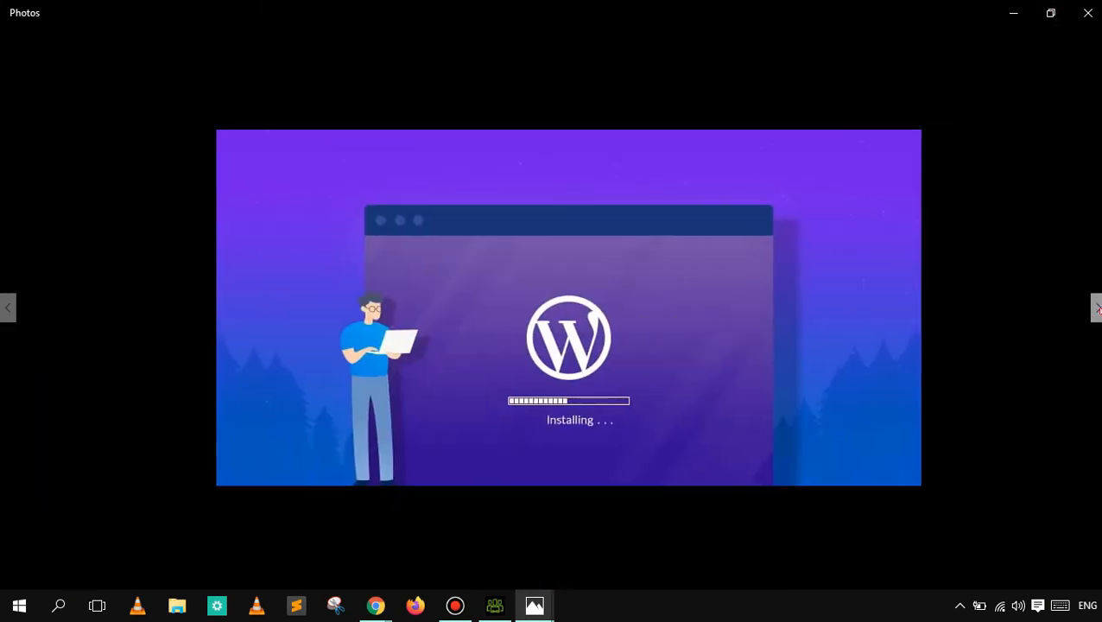
{"action": "left_click", "coordinate": [1088, 13]}
{"action": "left_click", "coordinate": [1013, 12]}
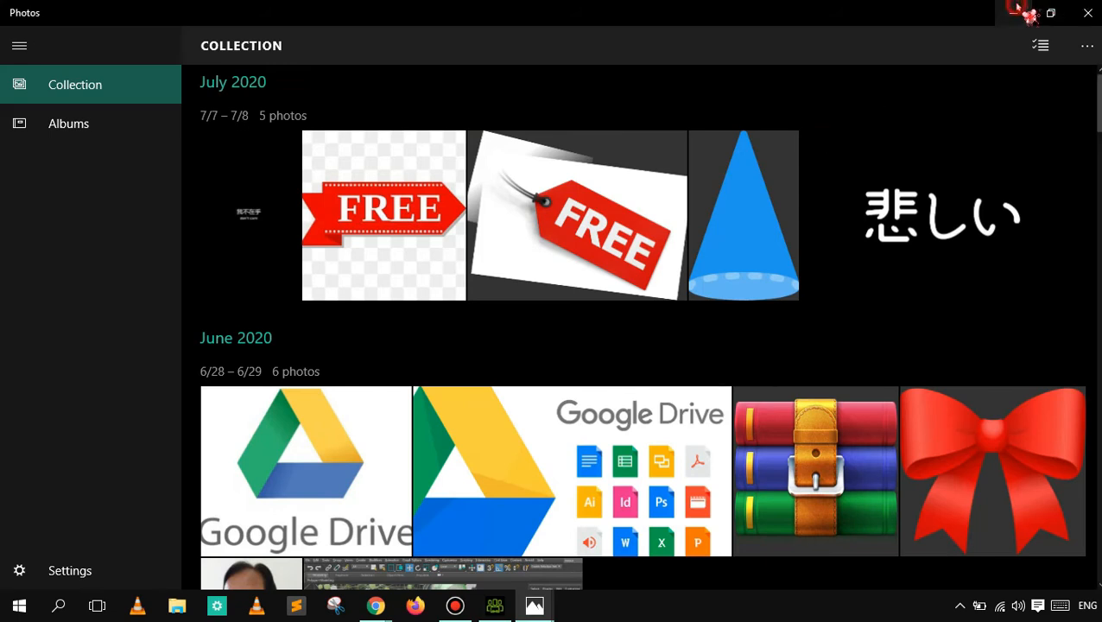
- View the Selena Gomez photo from the desktop as a sample face picture and close it
{"action": "double_click", "coordinate": [346, 366]}
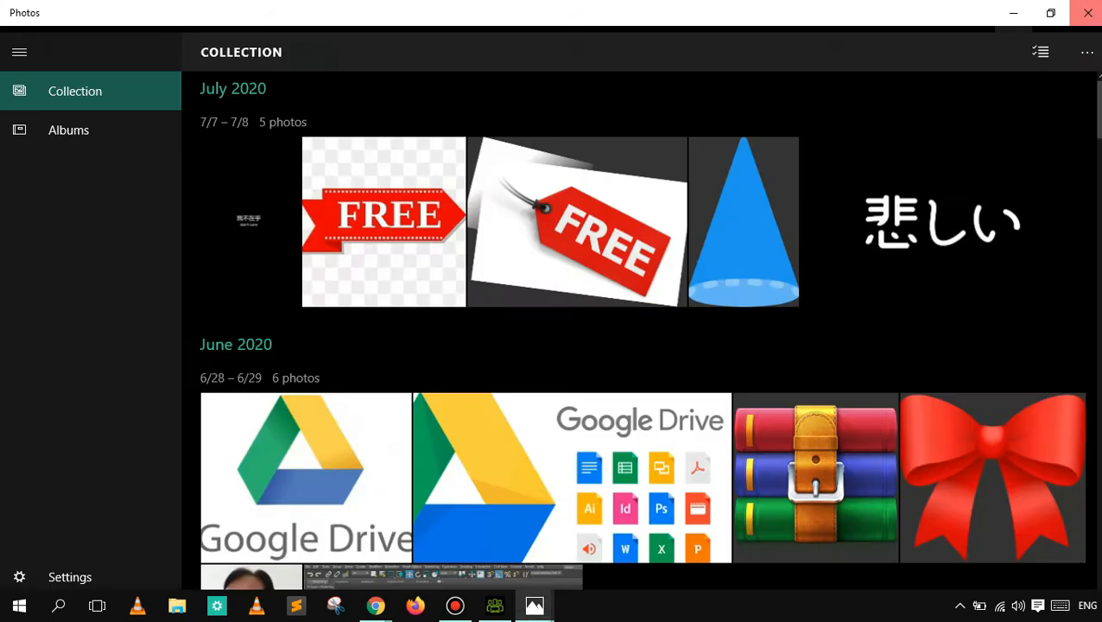
{"action": "left_click", "coordinate": [1087, 12]}
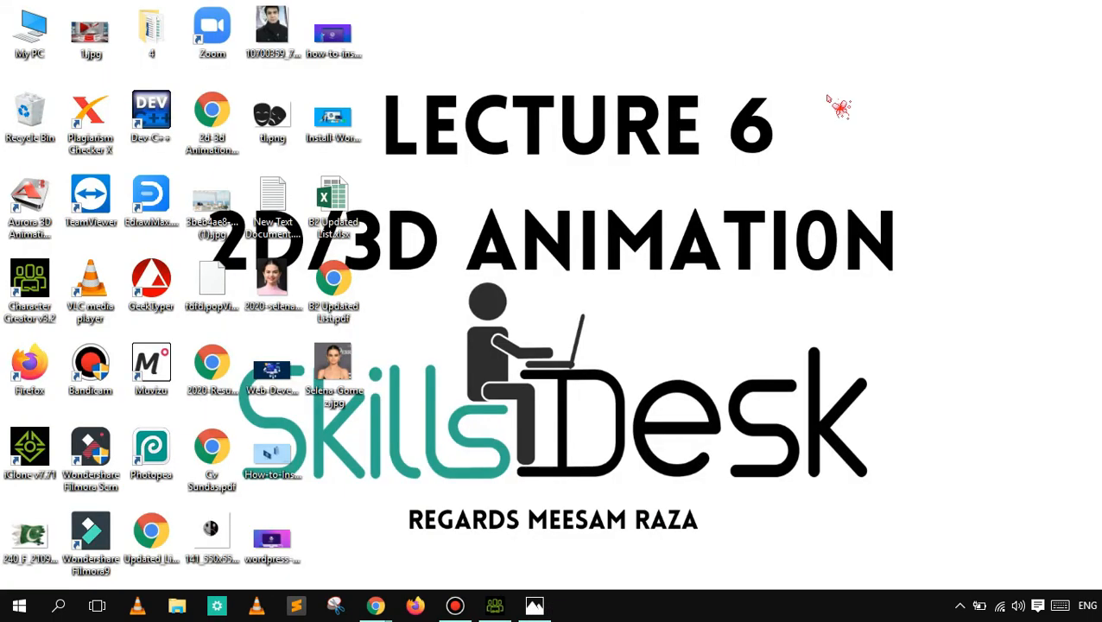
{"action": "double_click", "coordinate": [348, 382]}
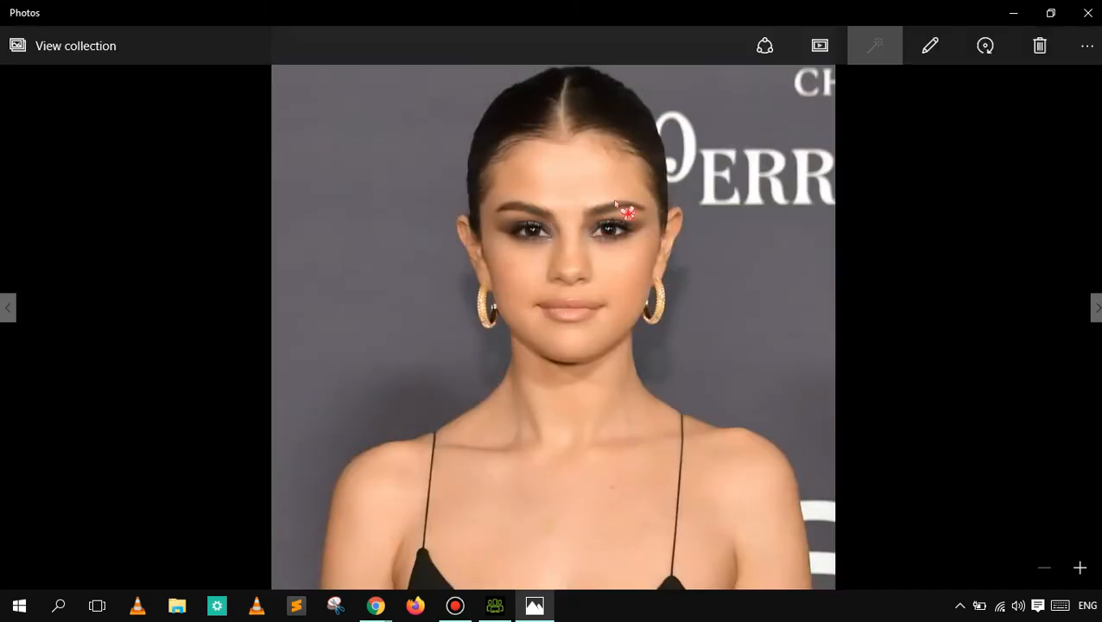
{"action": "left_click", "coordinate": [1088, 13]}
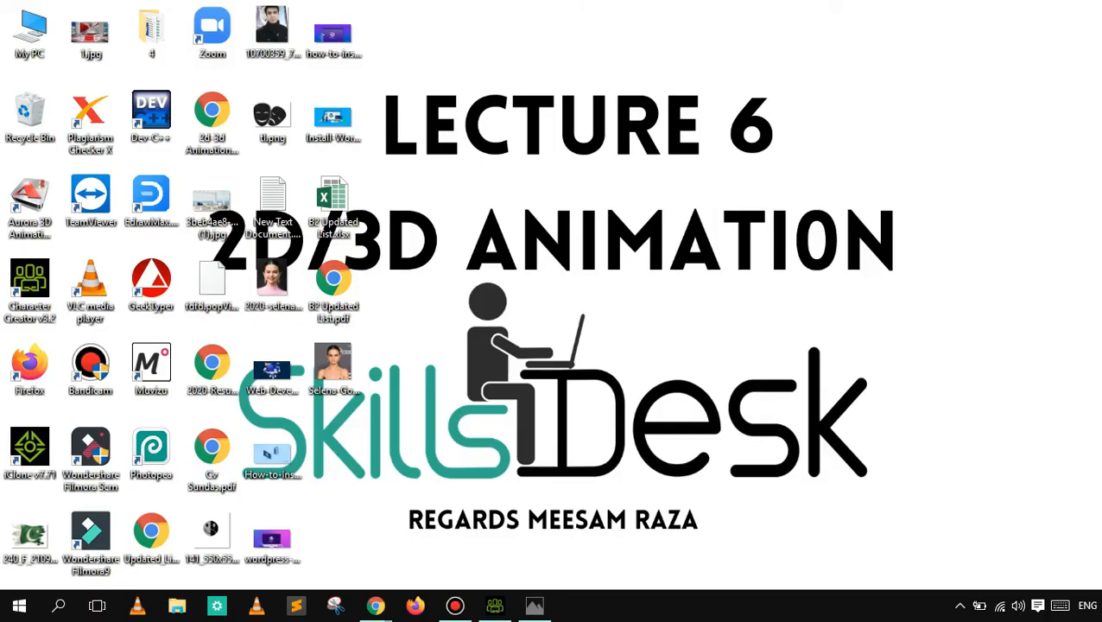
- Load the Selena Gomez desktop photo into Headshot in Character Creator and set the body type to Female
{"action": "left_click", "coordinate": [341, 367]}
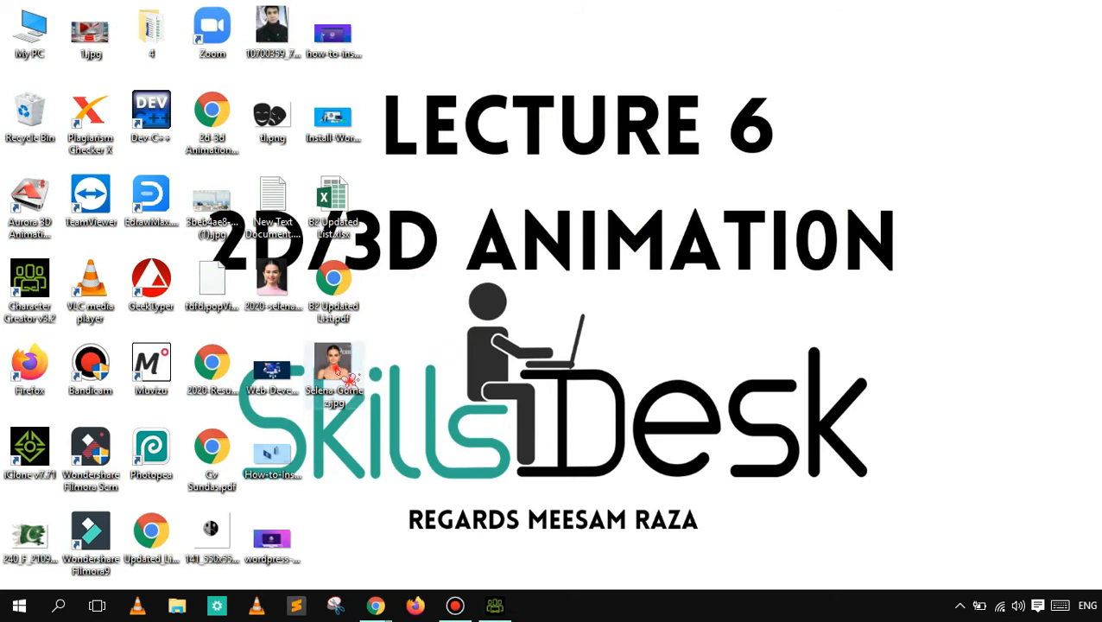
{"action": "left_click_drag", "start_coordinate": [336, 367], "coordinate": [187, 369]}
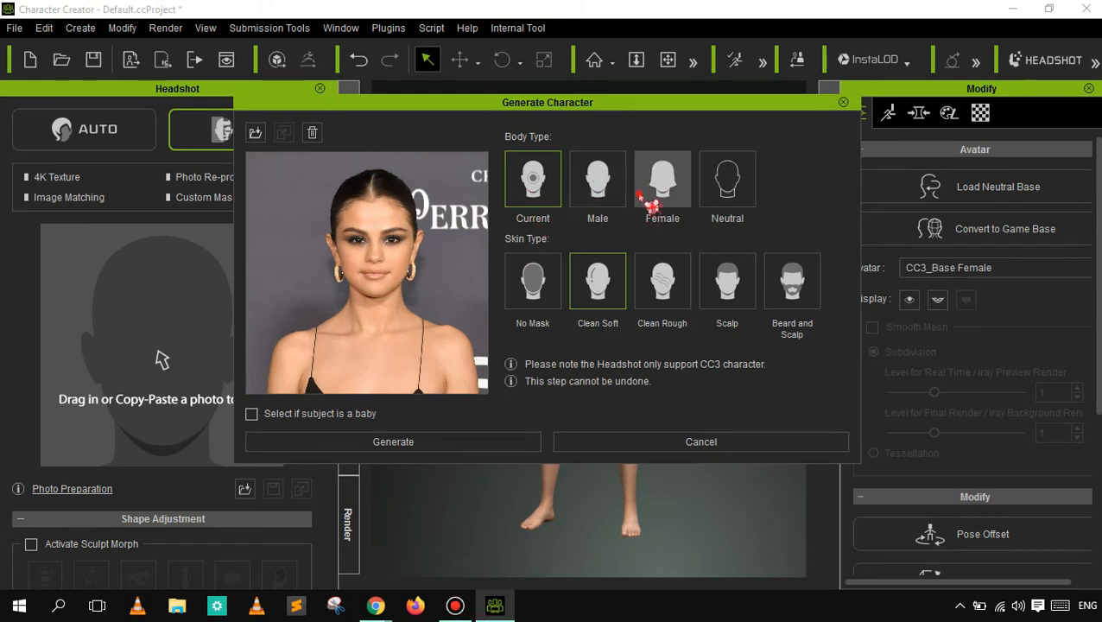
{"action": "left_click", "coordinate": [662, 183]}
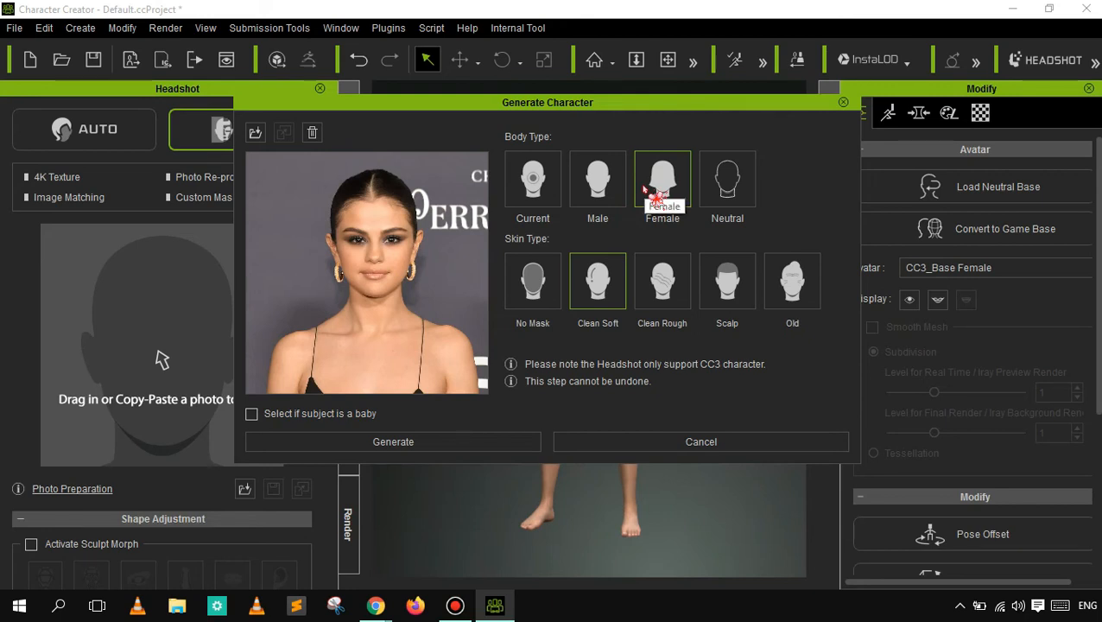
- Try the Clean Rough and Old skin types, settle on Clean Soft with the baby option off, and generate the character
{"action": "left_click", "coordinate": [659, 286]}
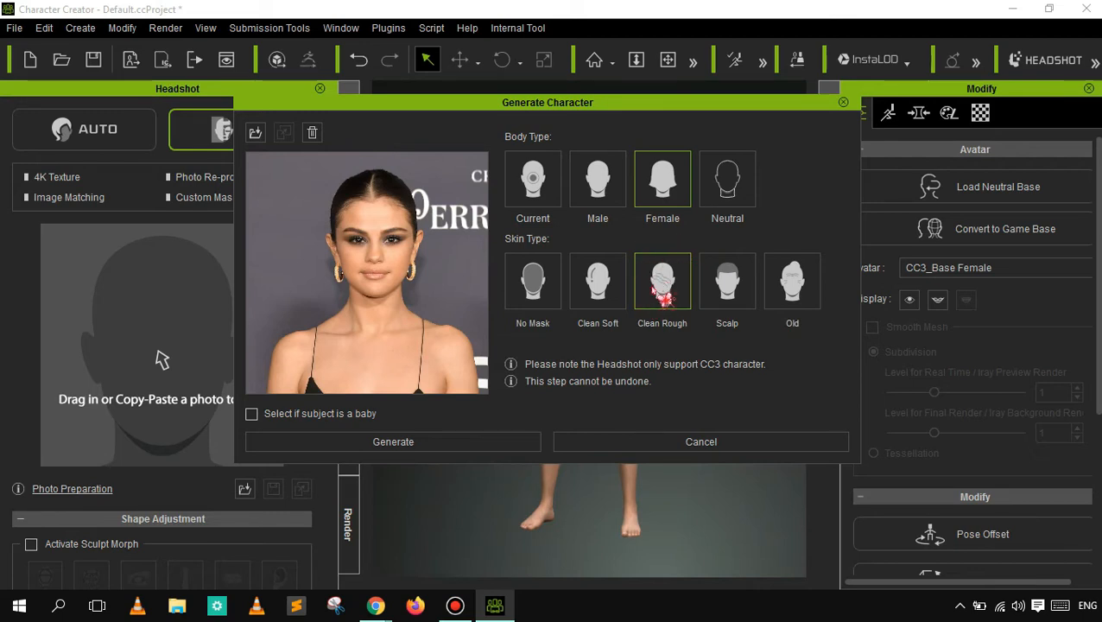
{"action": "left_click", "coordinate": [794, 275]}
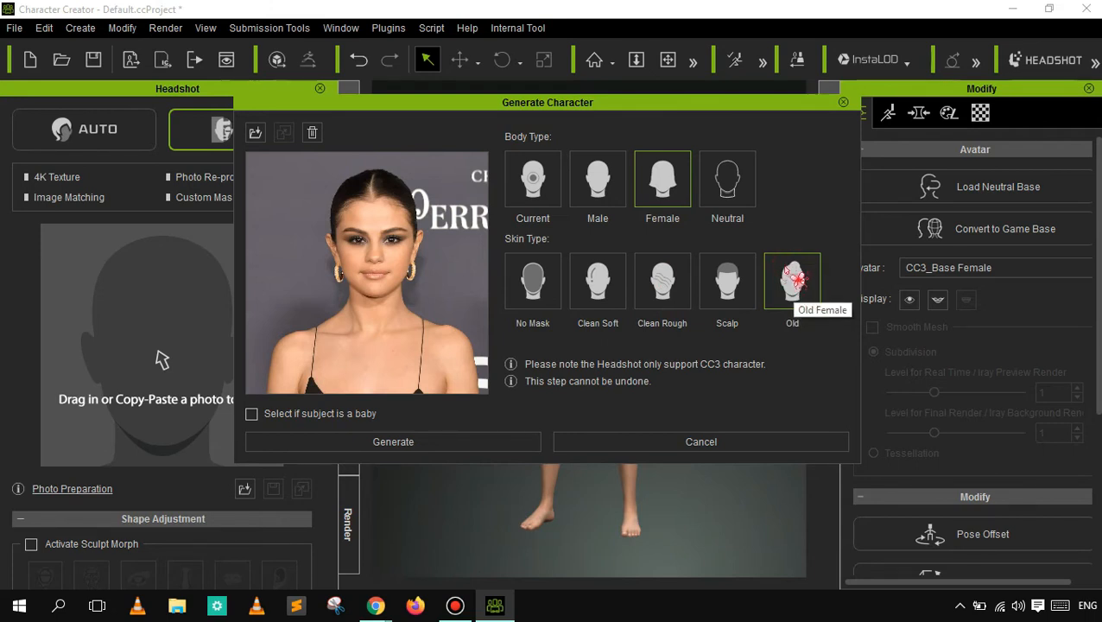
{"action": "left_click", "coordinate": [603, 278]}
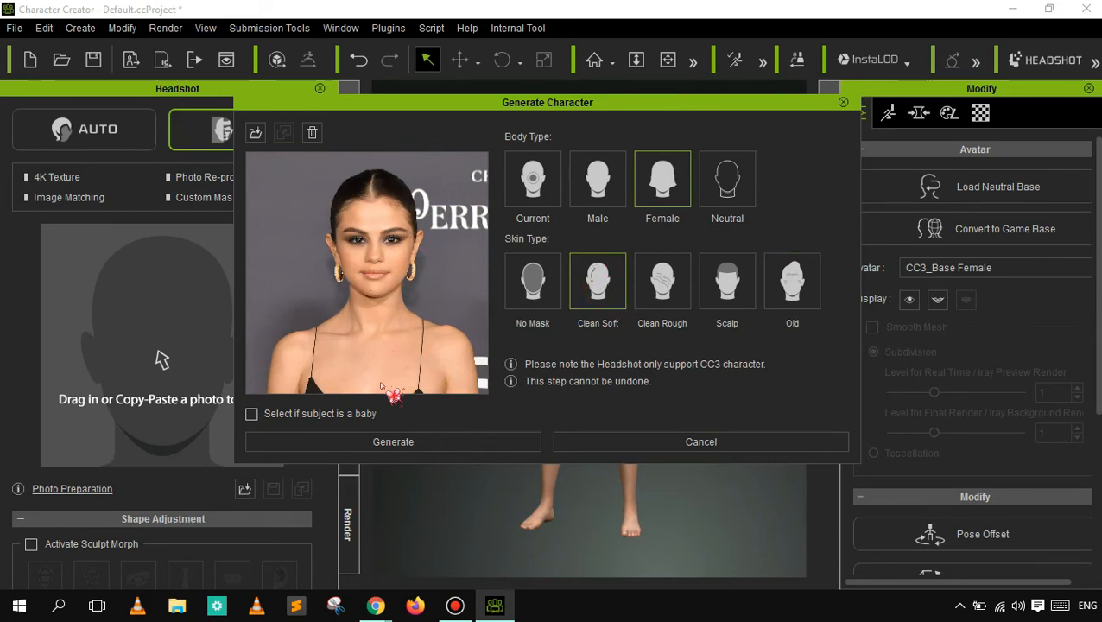
{"action": "left_click", "coordinate": [288, 415]}
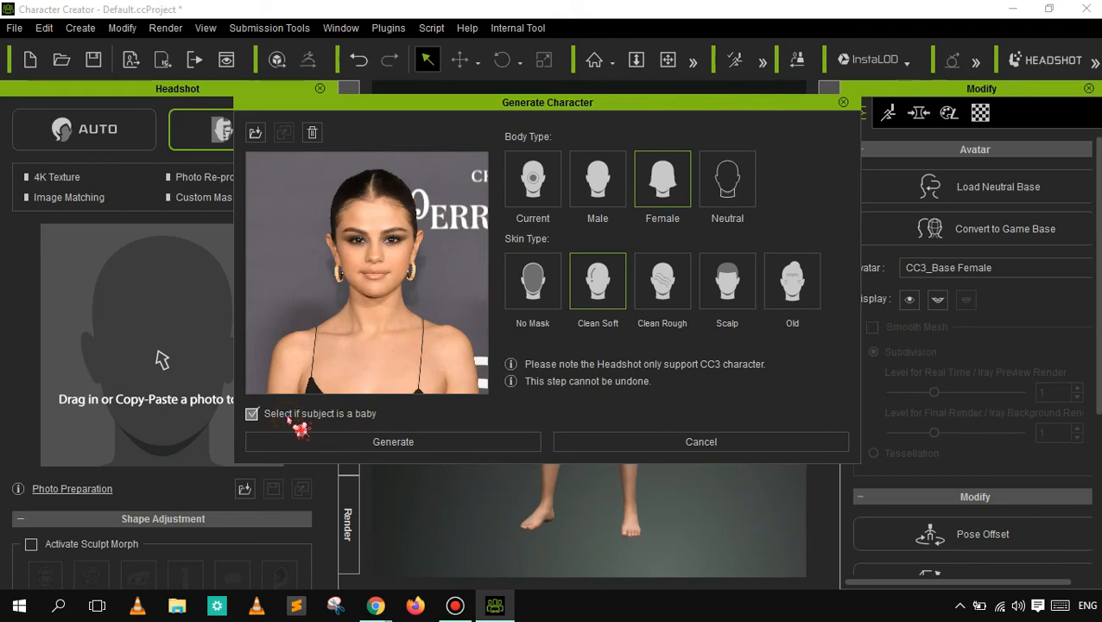
{"action": "left_click", "coordinate": [289, 416]}
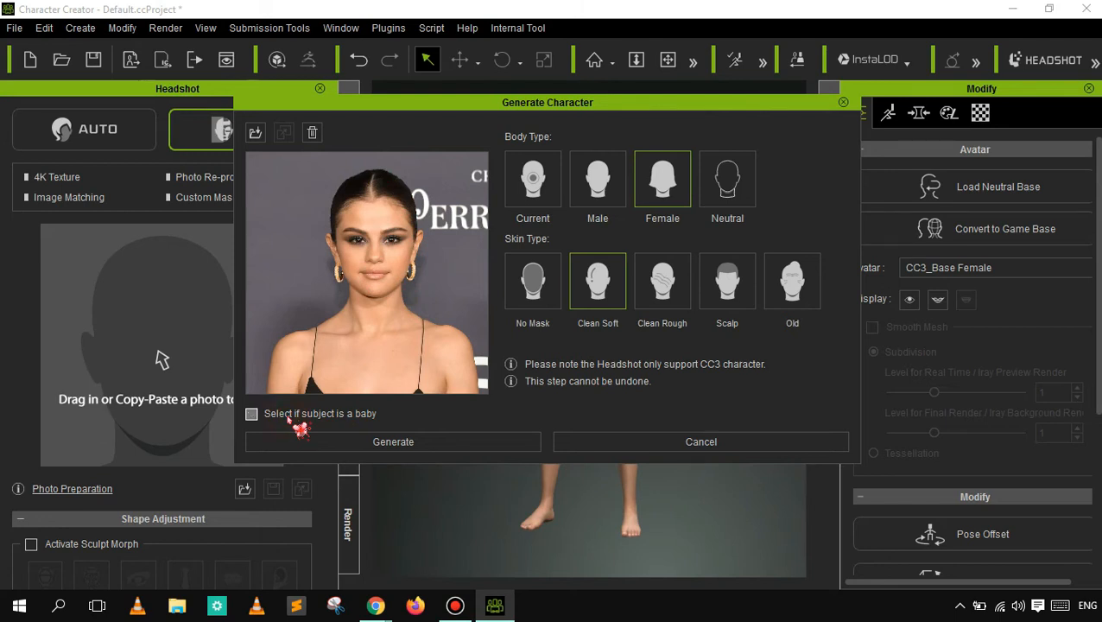
{"action": "left_click", "coordinate": [378, 444]}
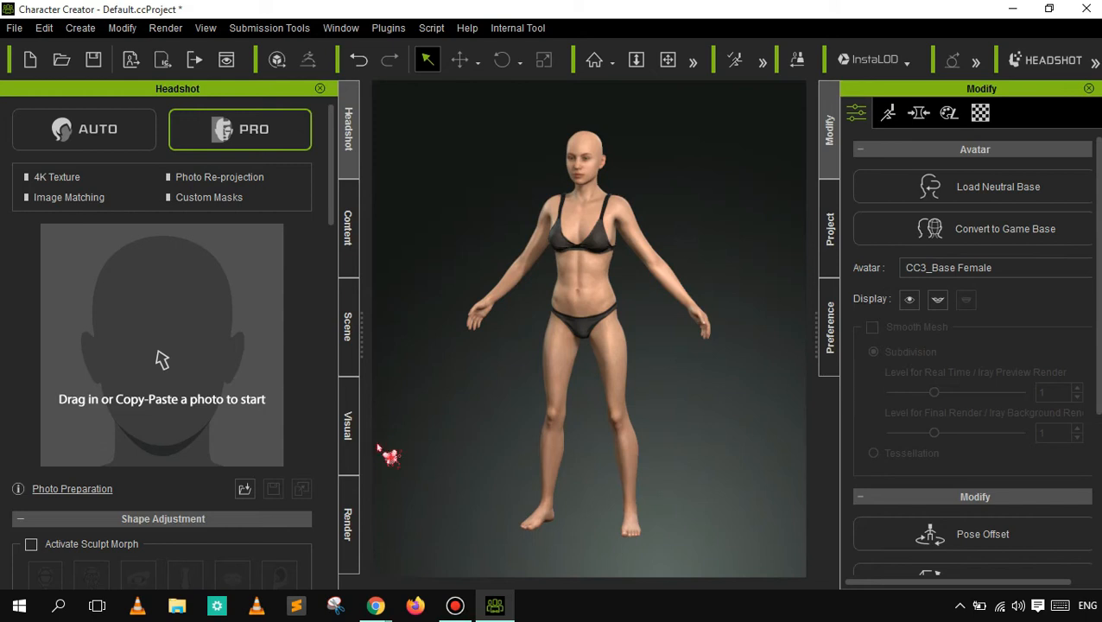
{"action": "key", "text": "ctrl+v"}
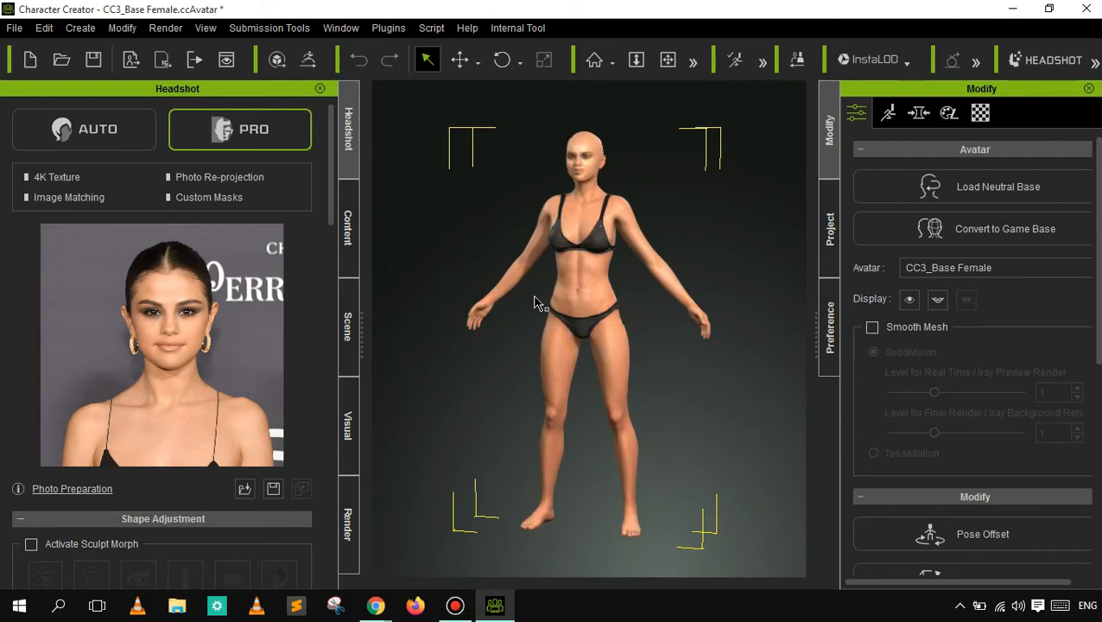
{"action": "left_click", "coordinate": [585, 289]}
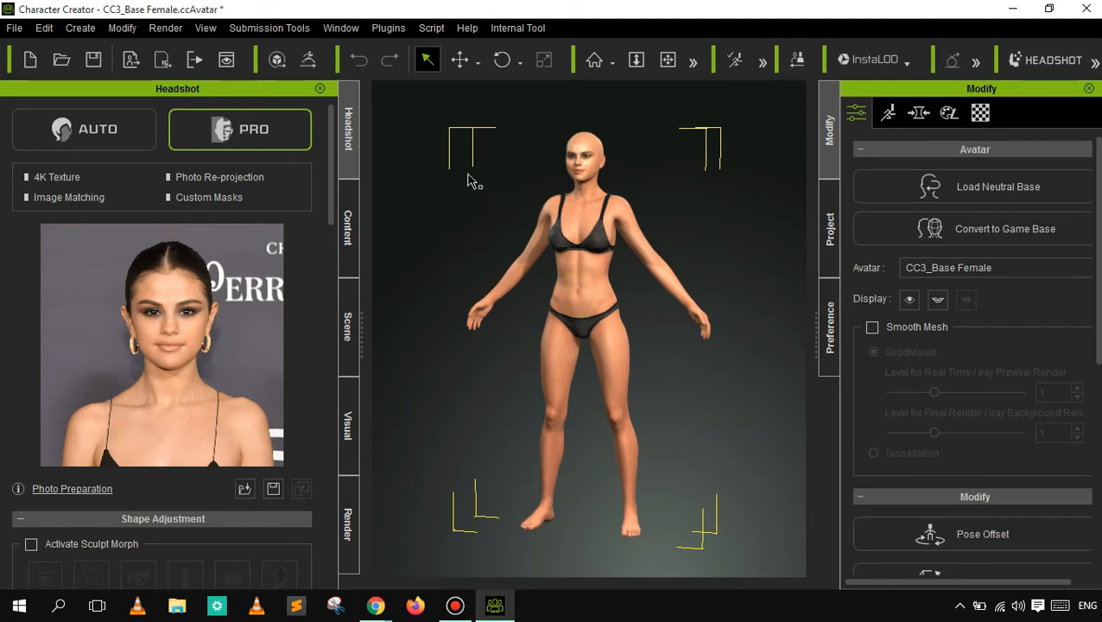
{"action": "left_click", "coordinate": [638, 61]}
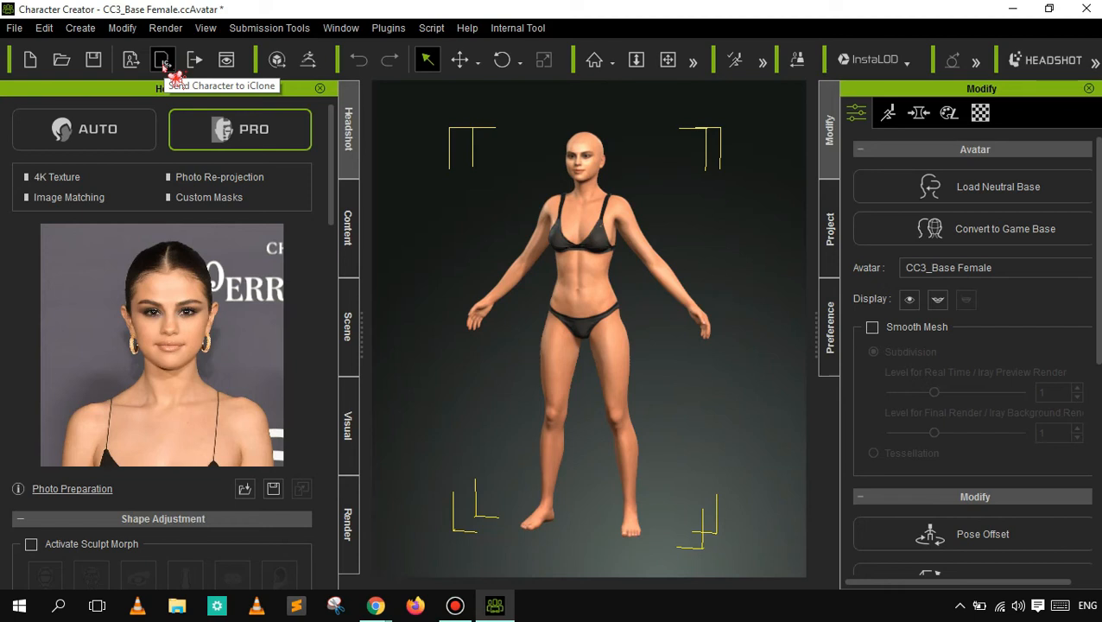
- Render the generated character to an image, zoom in on the body in the photo viewer, and minimize the viewer
{"action": "left_click", "coordinate": [233, 62]}
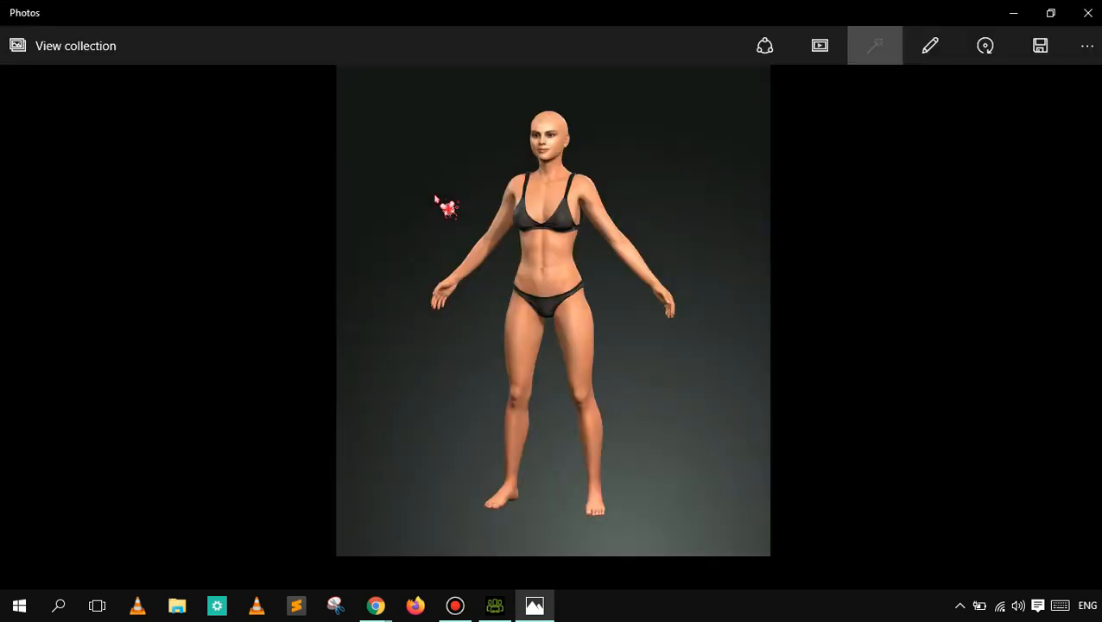
{"action": "left_click", "coordinate": [512, 201]}
{"action": "double_click", "coordinate": [520, 179]}
{"action": "double_click", "coordinate": [519, 178]}
{"action": "double_click", "coordinate": [518, 175]}
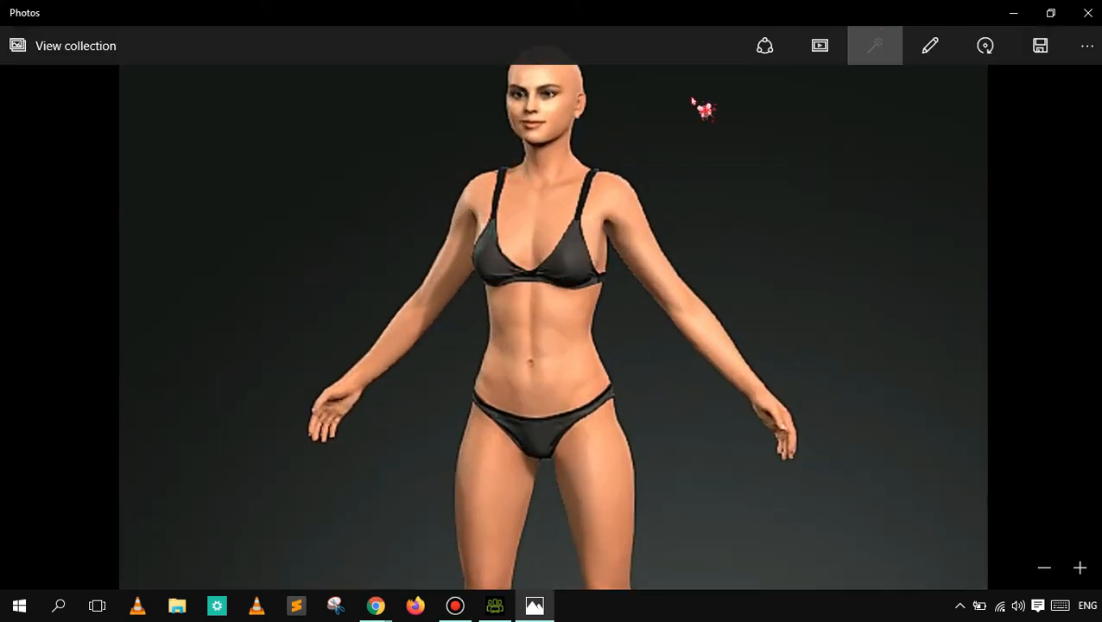
{"action": "left_click", "coordinate": [1010, 14]}
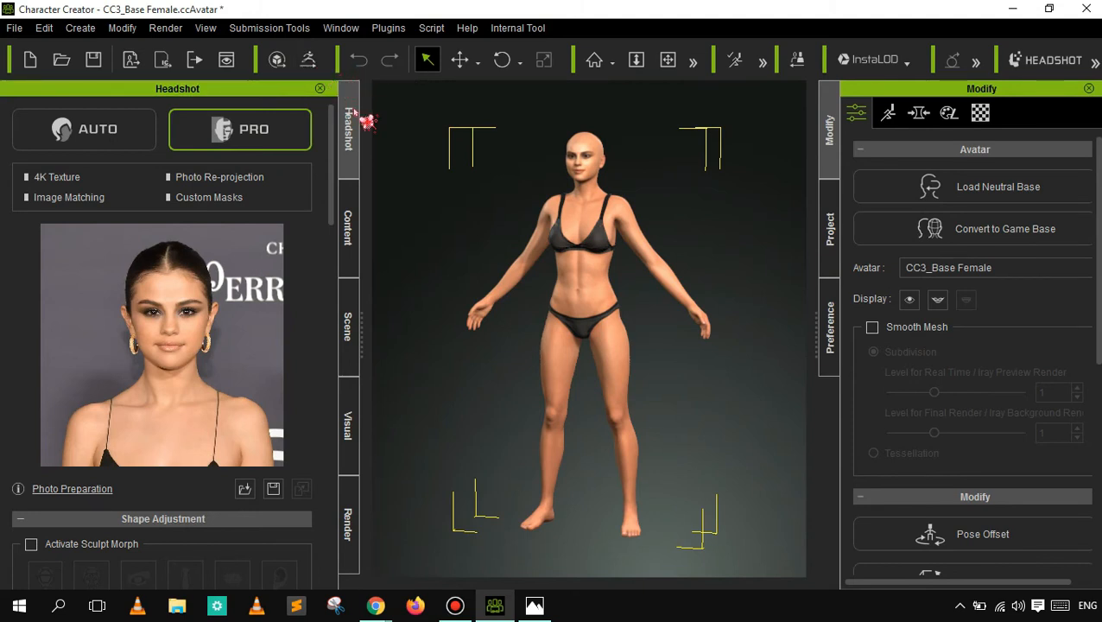
- Move the character up and slightly sideways from its spot with the World Move tool
{"action": "left_click", "coordinate": [431, 60]}
{"action": "left_click", "coordinate": [461, 60]}
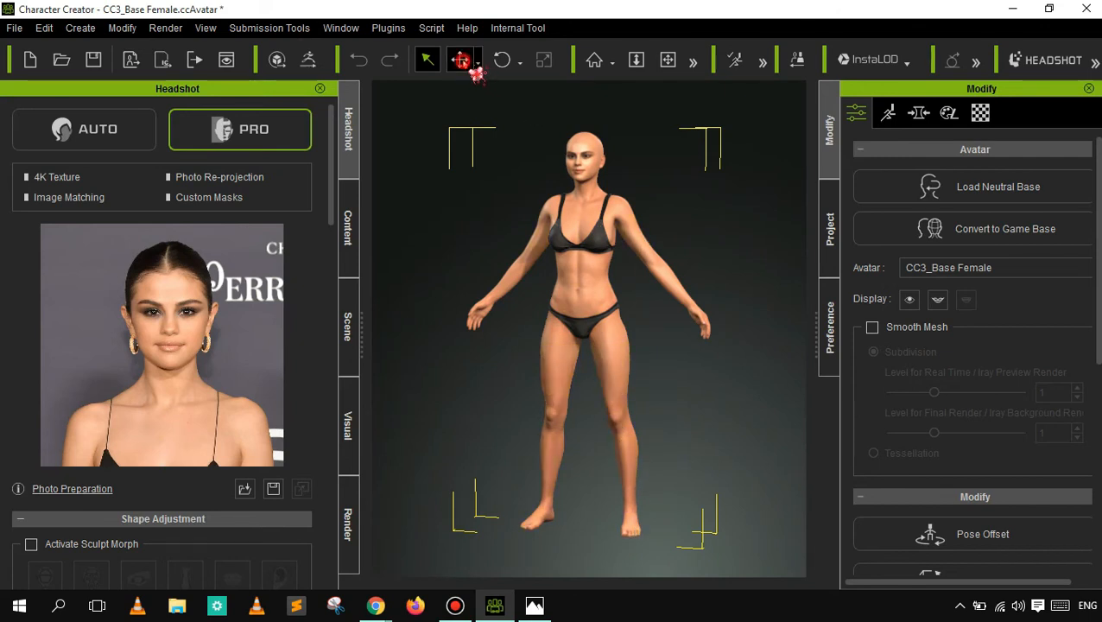
{"action": "left_click", "coordinate": [489, 72]}
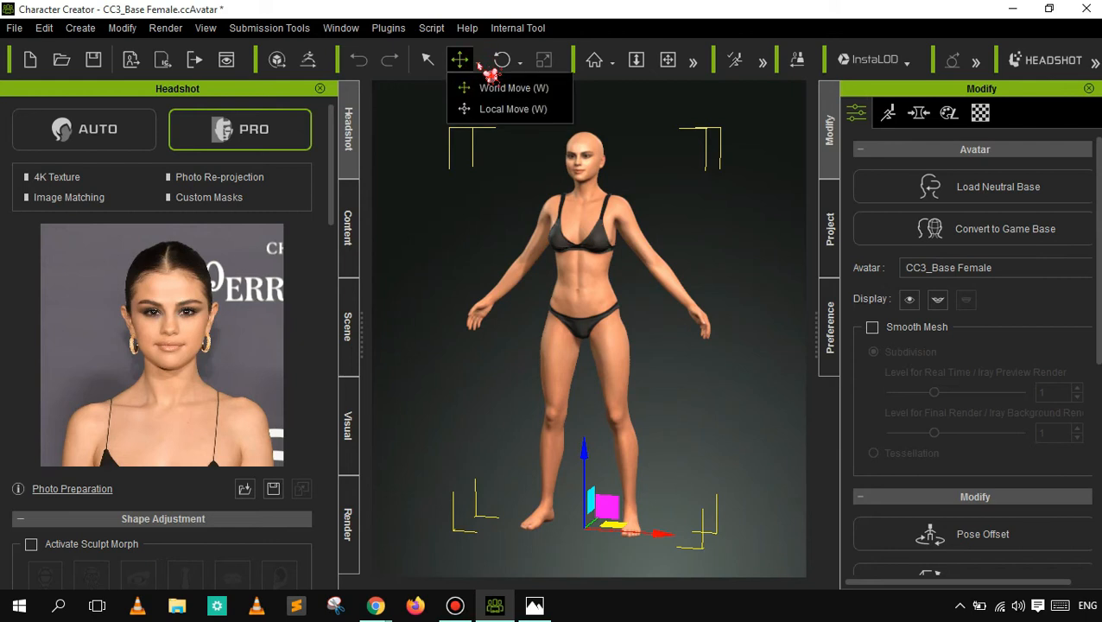
{"action": "left_click", "coordinate": [468, 87]}
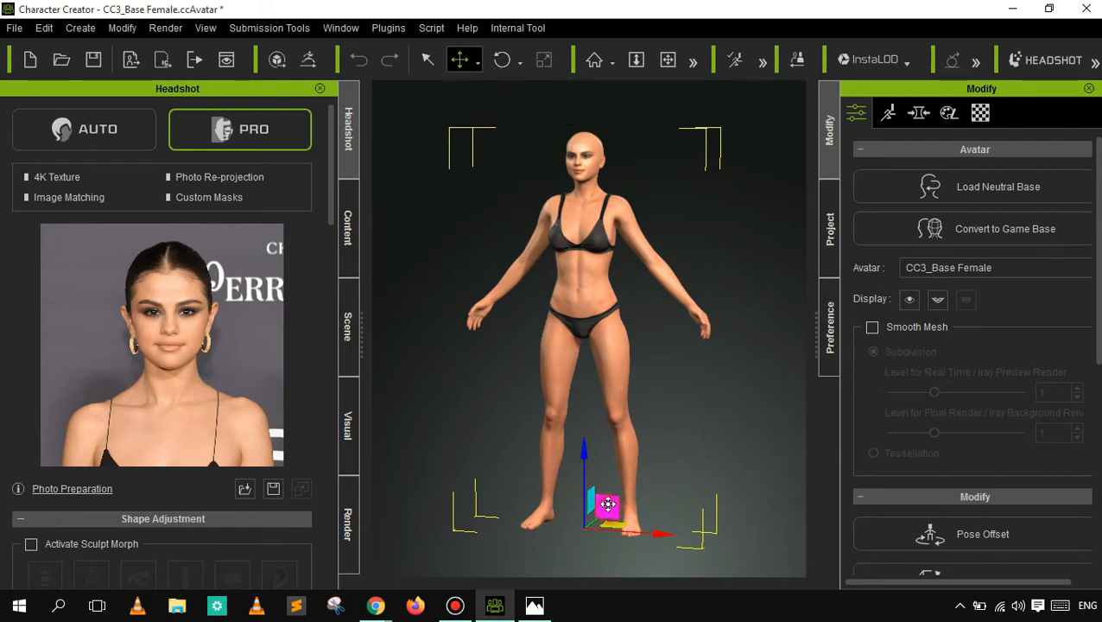
{"action": "left_click_drag", "start_coordinate": [608, 499], "coordinate": [623, 477]}
{"action": "left_click", "coordinate": [625, 479]}
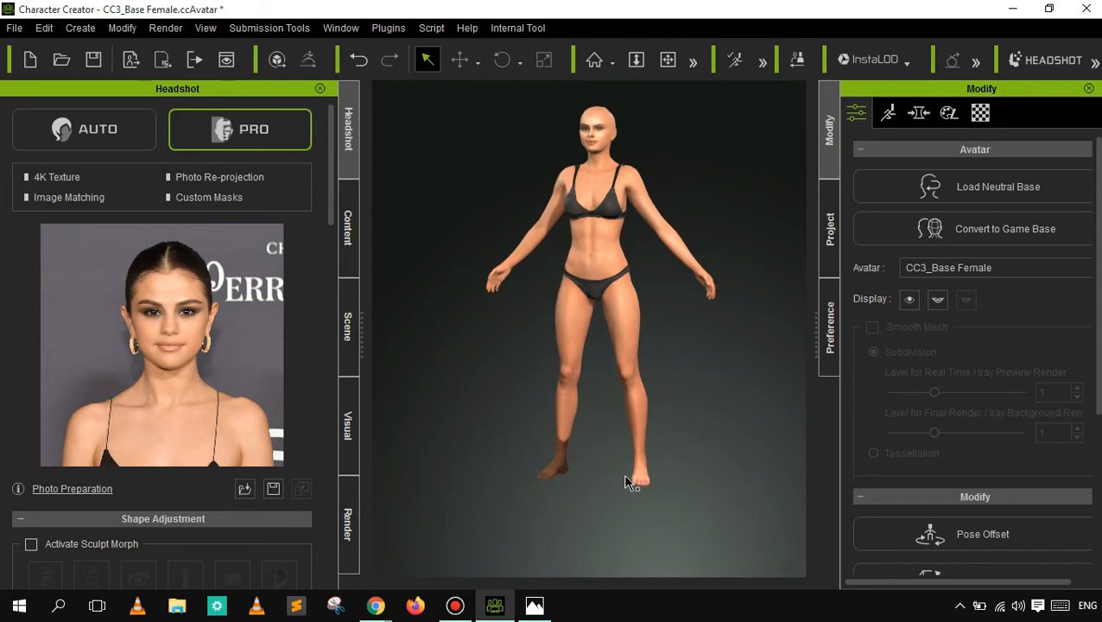
- Reselect the character and move it forward again, close to its original spot in the scene
{"action": "left_click", "coordinate": [644, 418]}
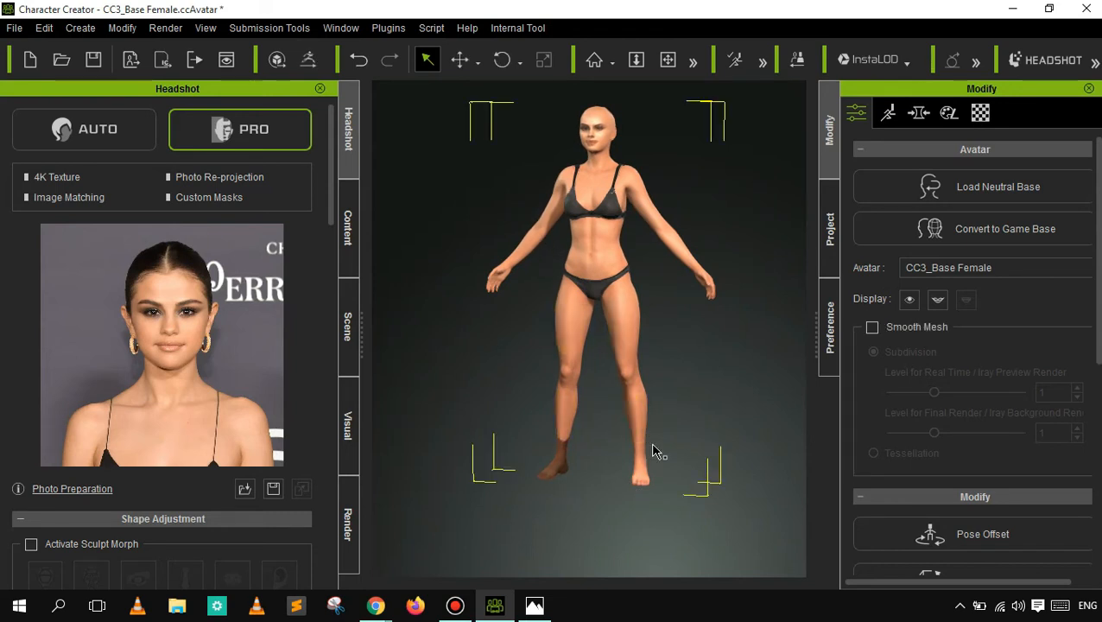
{"action": "left_click", "coordinate": [460, 59]}
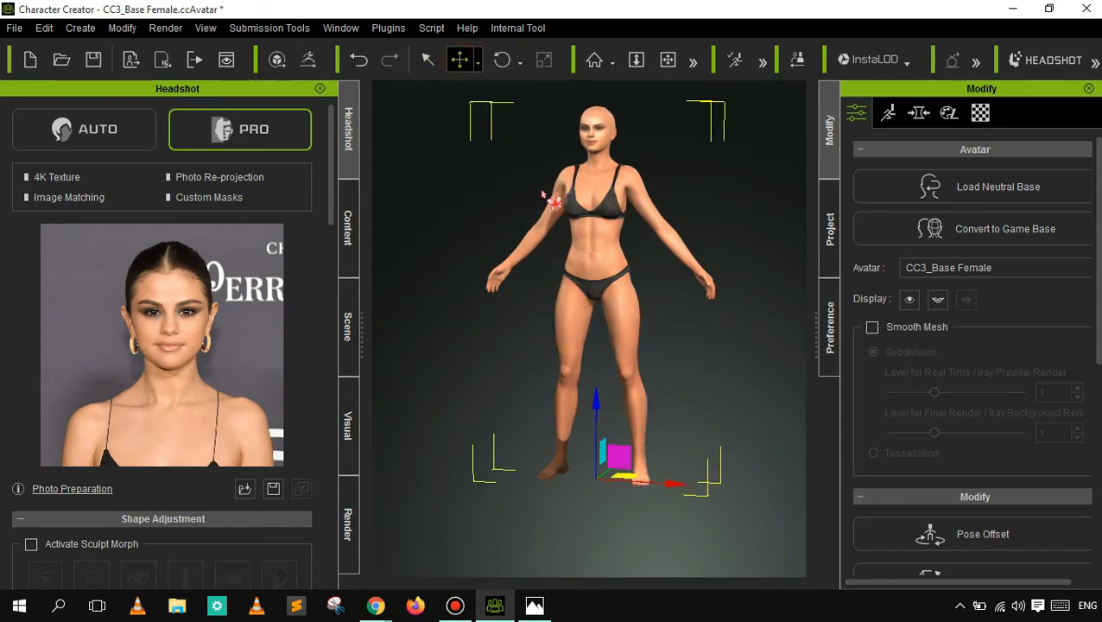
{"action": "left_click_drag", "start_coordinate": [634, 475], "coordinate": [623, 521]}
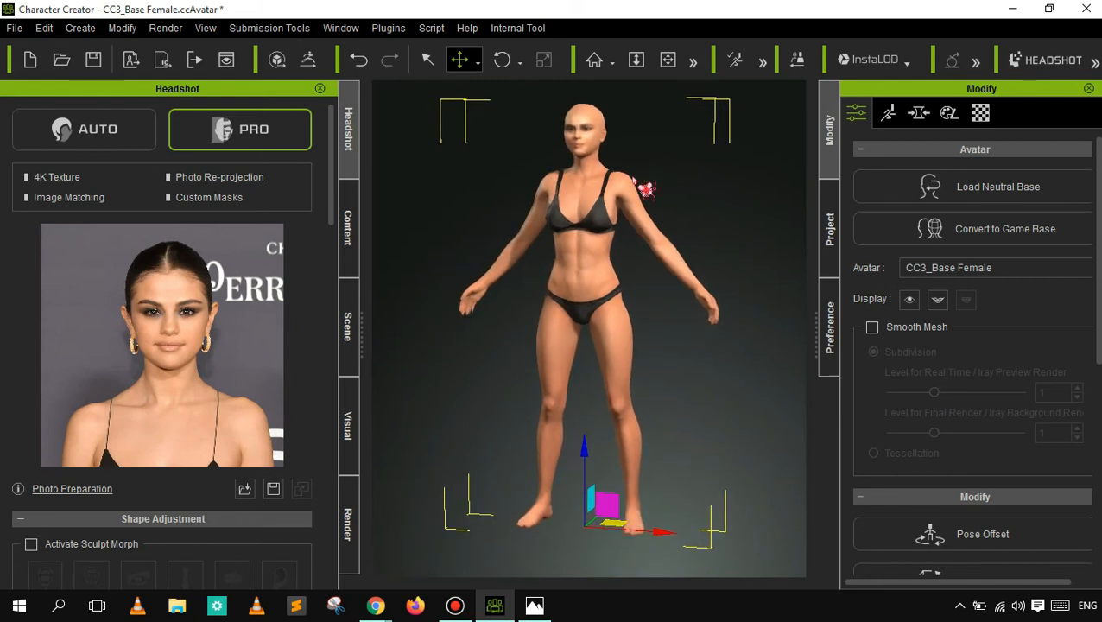
- Try rotating the character with the Rotate tool, undo the last rotation, and deselect the character
{"action": "left_click", "coordinate": [502, 61]}
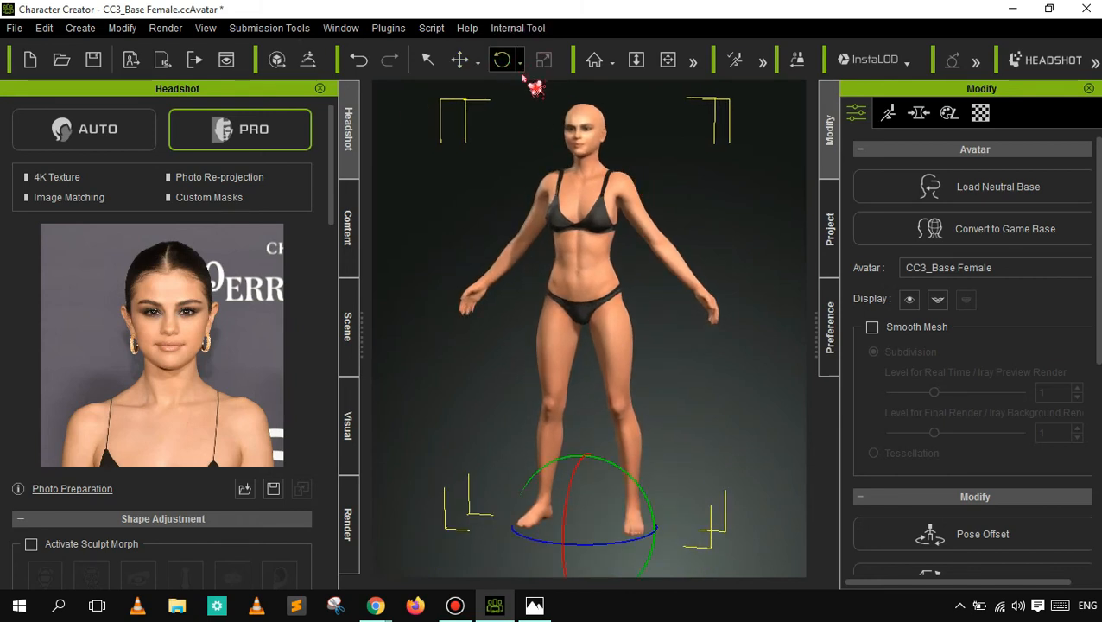
{"action": "left_click_drag", "start_coordinate": [573, 485], "coordinate": [594, 458]}
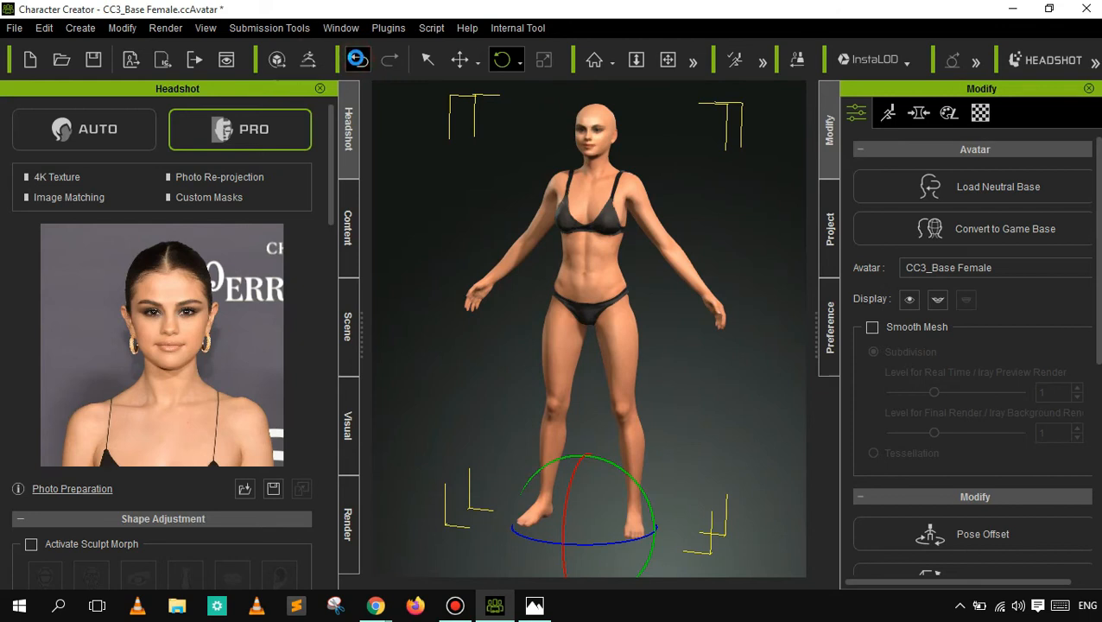
{"action": "left_click", "coordinate": [362, 63]}
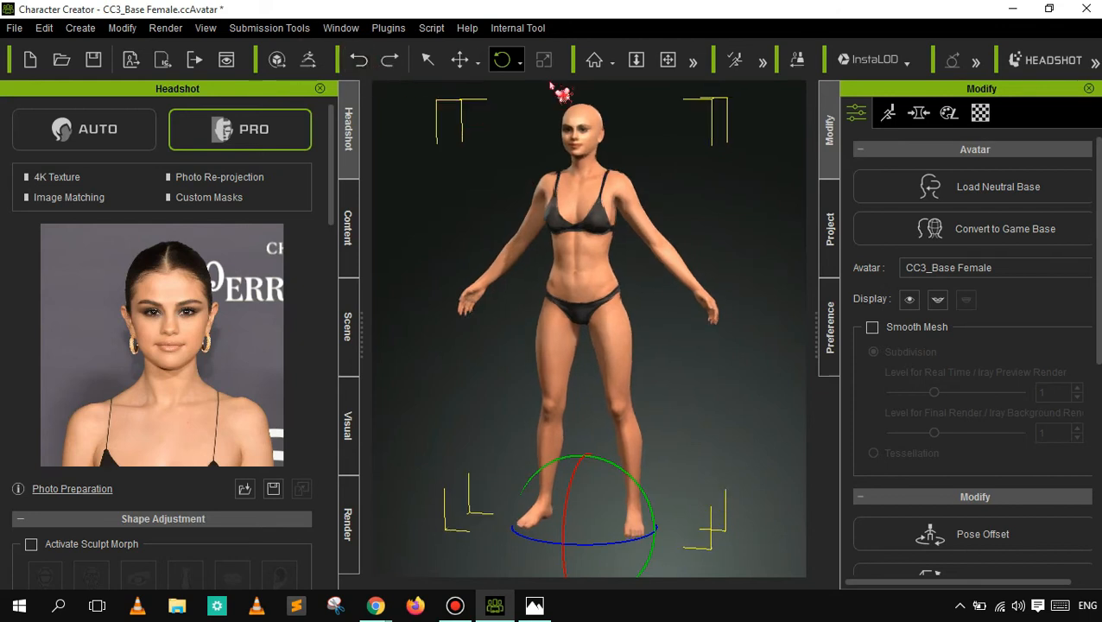
{"action": "left_click", "coordinate": [710, 169]}
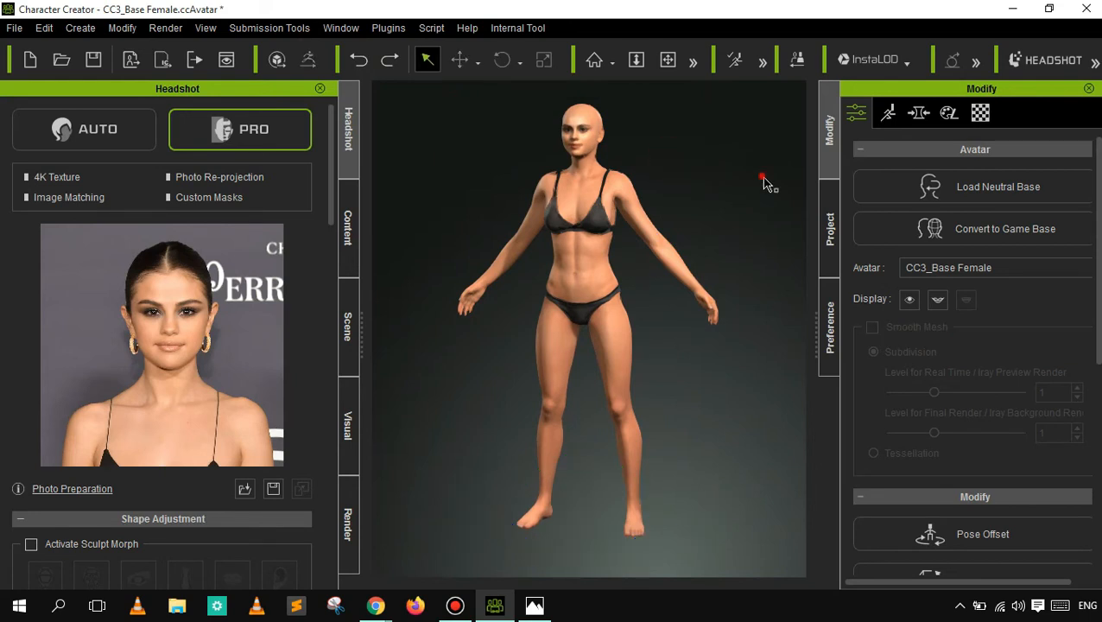
- Reset the camera to the home view, then zoom and pan to the character's face to compare it with the source photo
{"action": "left_click", "coordinate": [607, 65]}
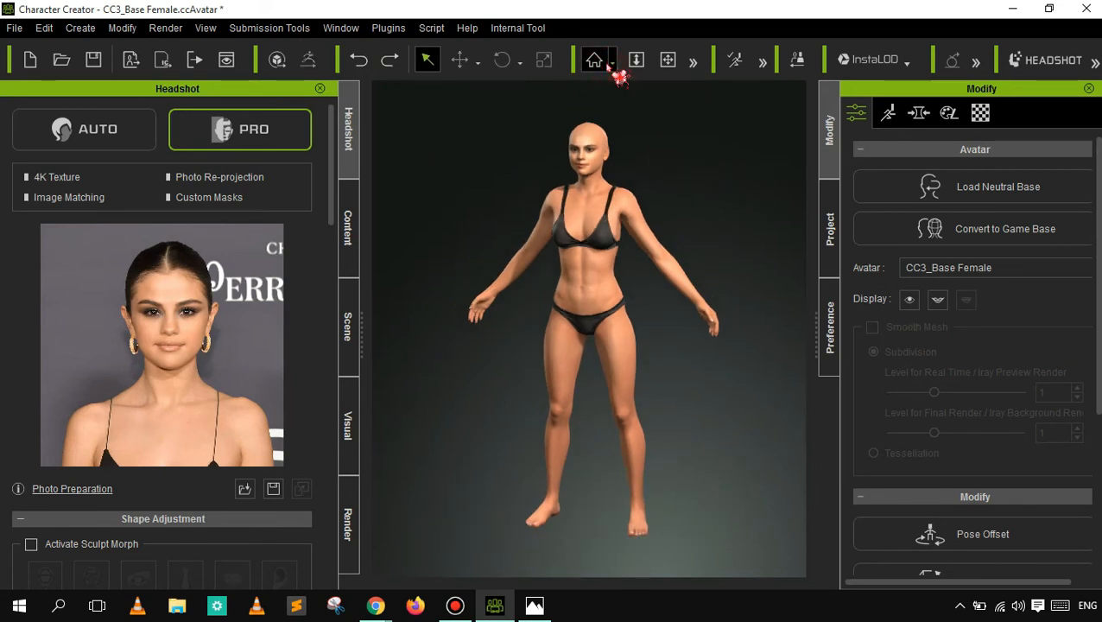
{"action": "left_click", "coordinate": [636, 60]}
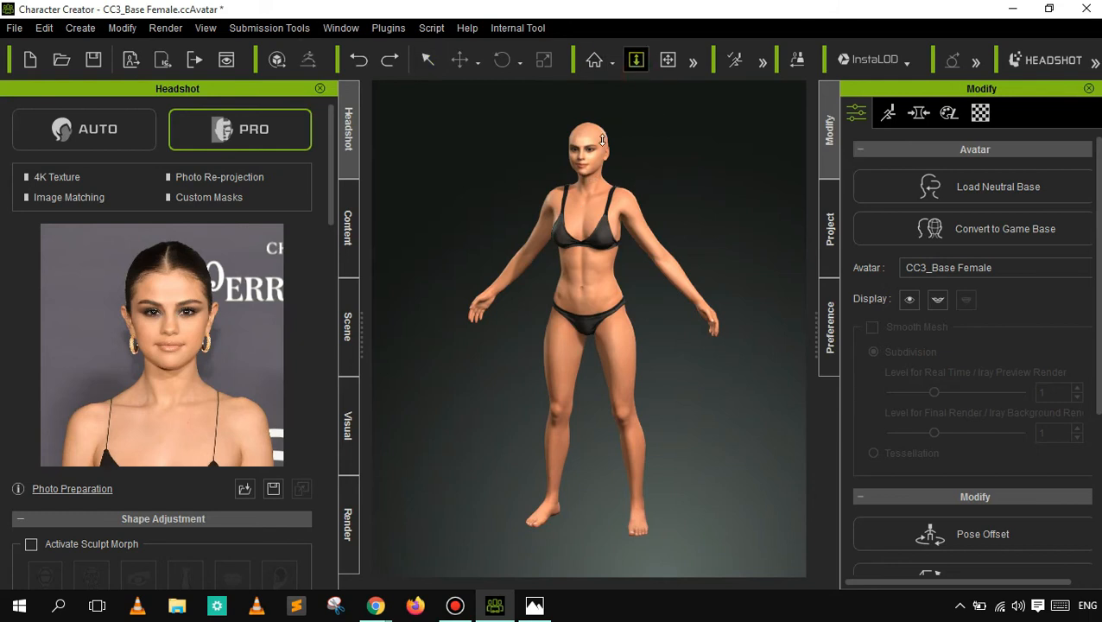
{"action": "left_click_drag", "start_coordinate": [585, 172], "coordinate": [610, 68]}
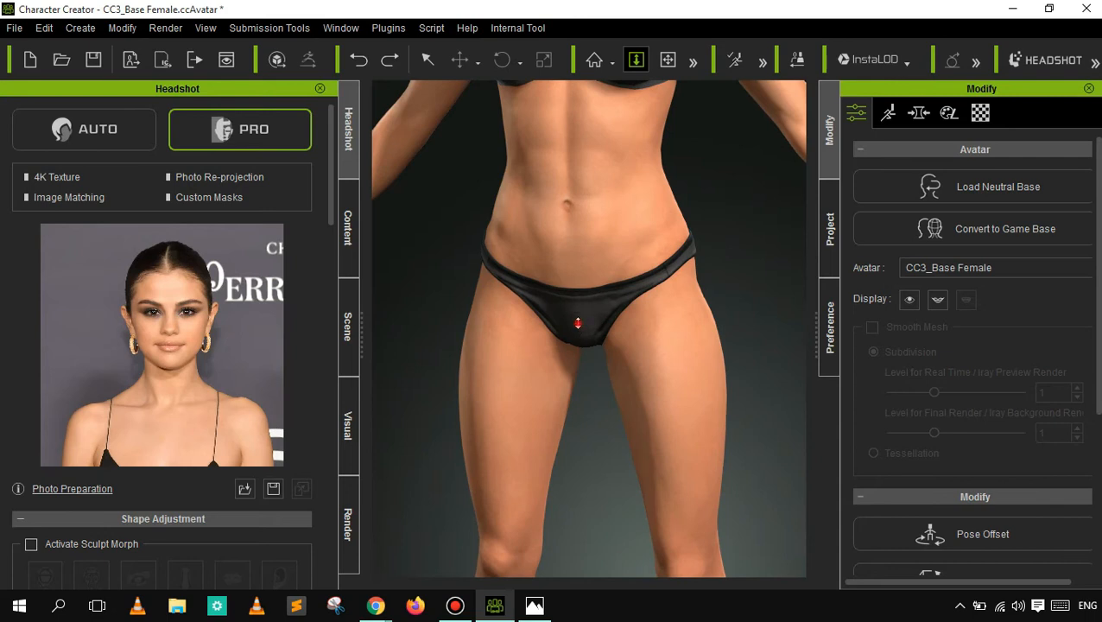
{"action": "left_click_drag", "start_coordinate": [574, 326], "coordinate": [778, 132]}
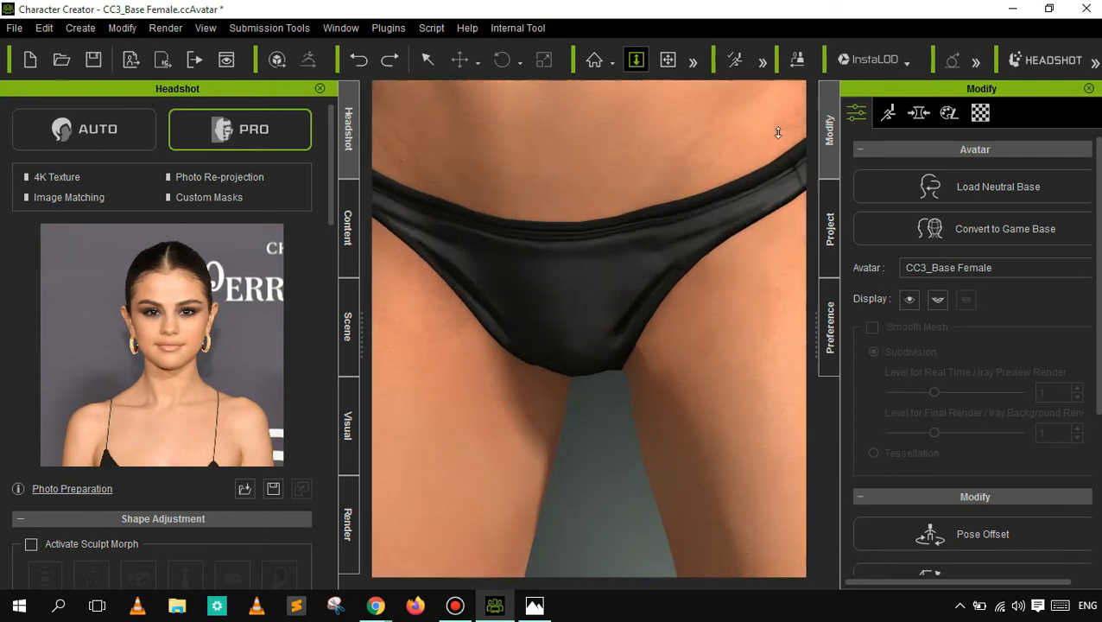
{"action": "left_click", "coordinate": [668, 60]}
{"action": "left_click_drag", "start_coordinate": [615, 256], "coordinate": [629, 574]}
{"action": "left_click_drag", "start_coordinate": [553, 270], "coordinate": [576, 514]}
{"action": "left_click_drag", "start_coordinate": [565, 251], "coordinate": [573, 381]}
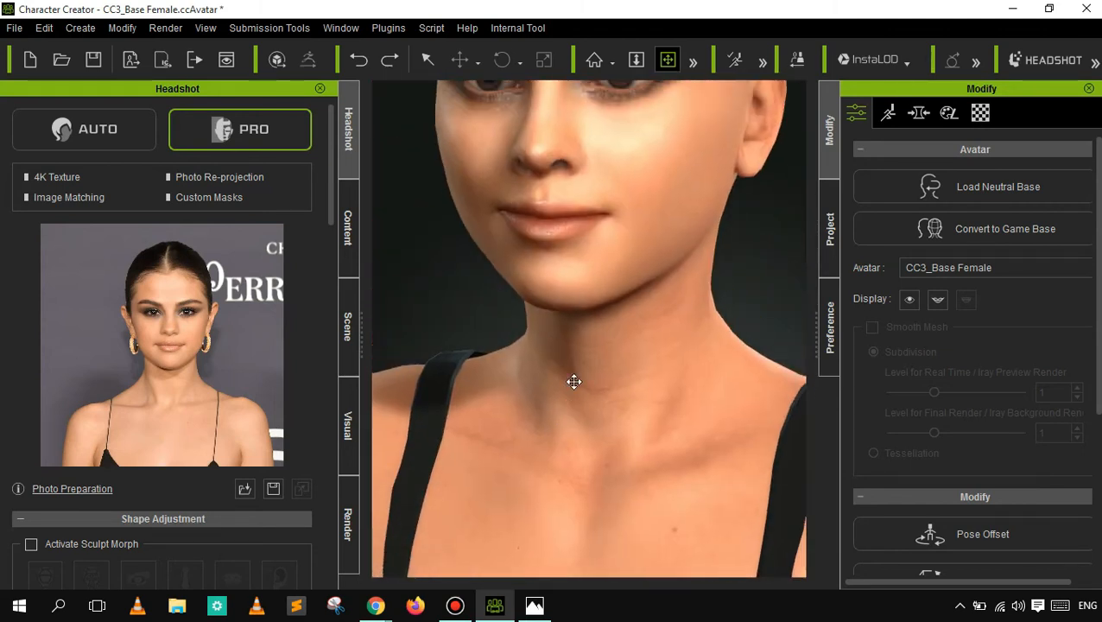
{"action": "left_click_drag", "start_coordinate": [592, 260], "coordinate": [580, 371]}
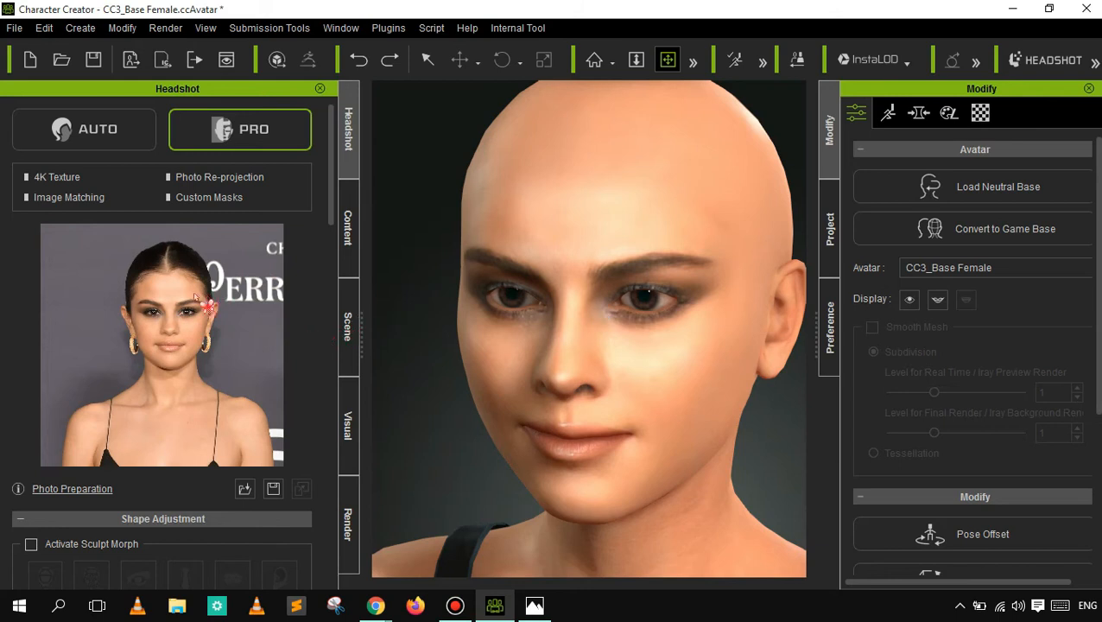
{"action": "mouse_move", "coordinate": [197, 298]}
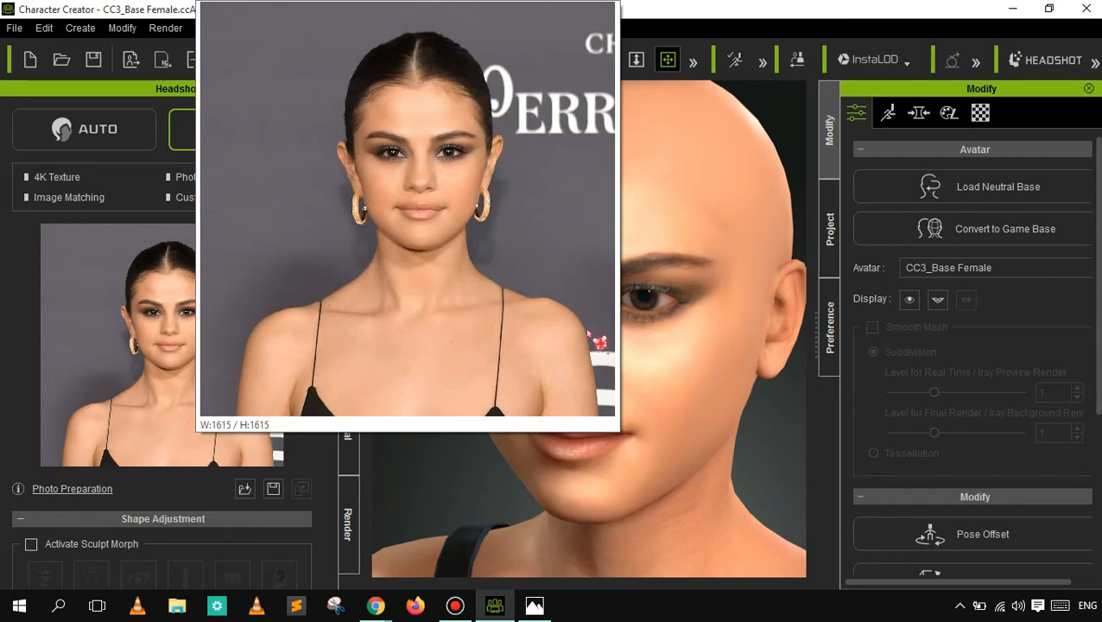
- Orbit the camera around the head to examine the face from different angles
{"action": "left_click", "coordinate": [693, 62]}
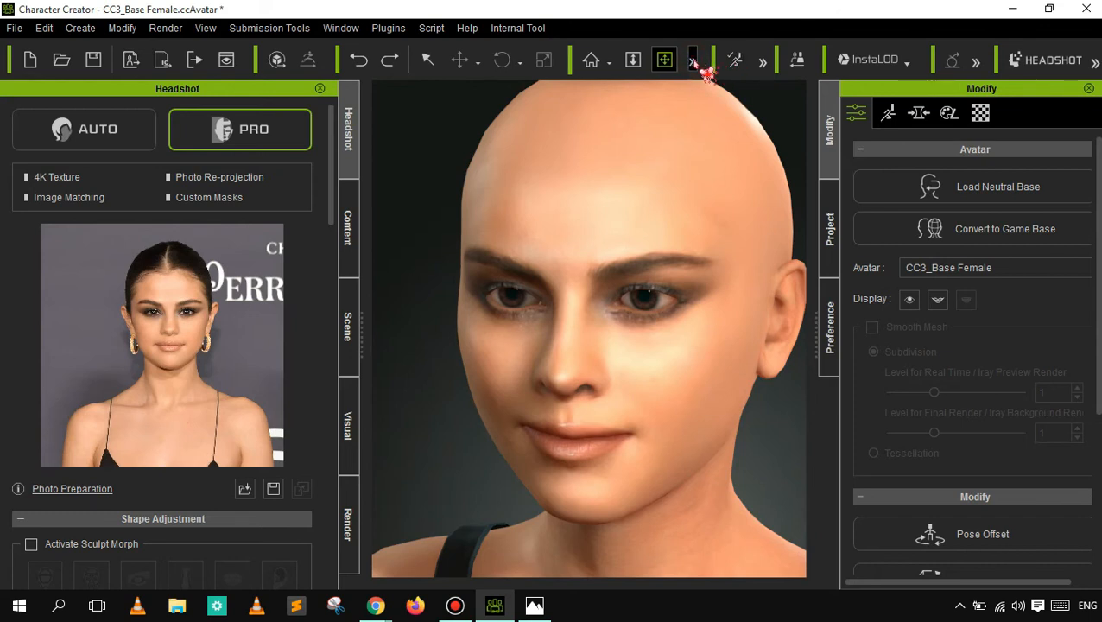
{"action": "left_click", "coordinate": [655, 61]}
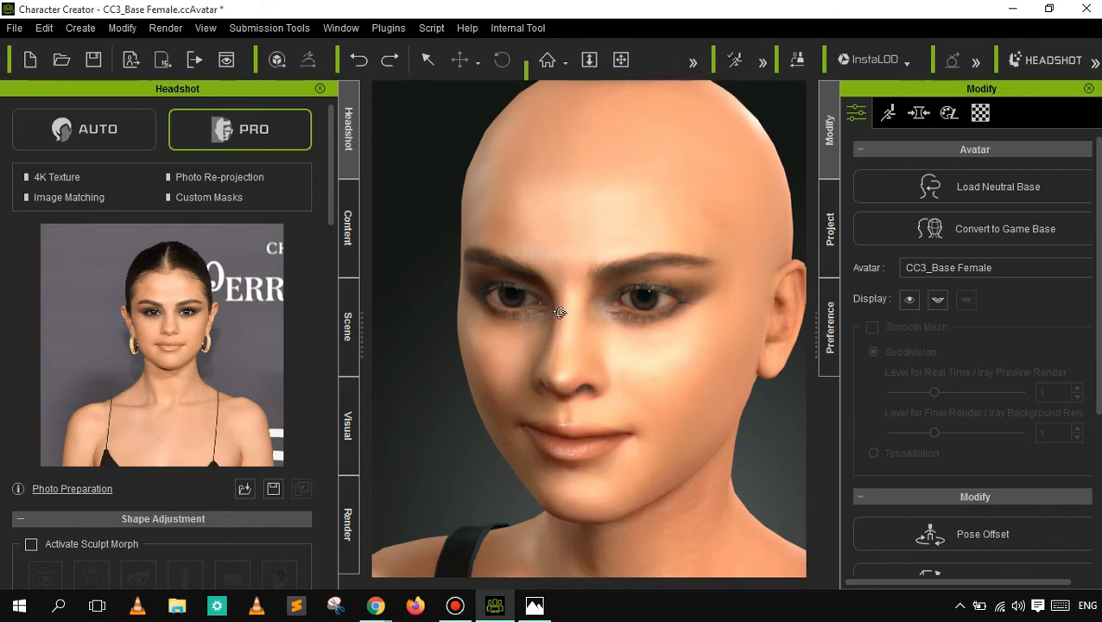
{"action": "left_click_drag", "start_coordinate": [546, 324], "coordinate": [668, 97]}
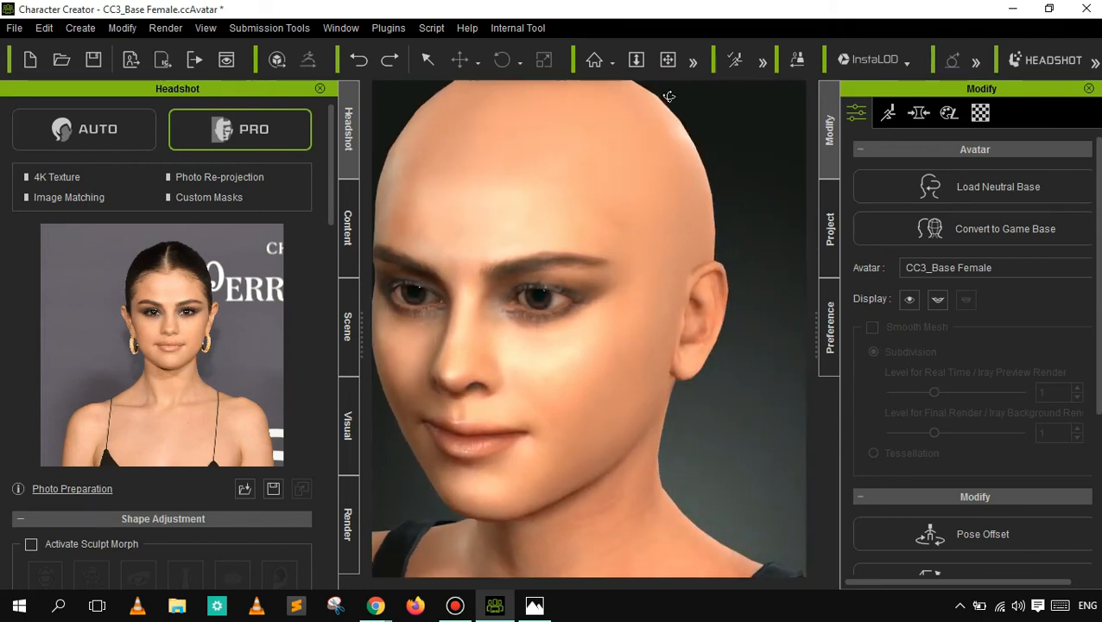
{"action": "left_click_drag", "start_coordinate": [535, 429], "coordinate": [617, 203]}
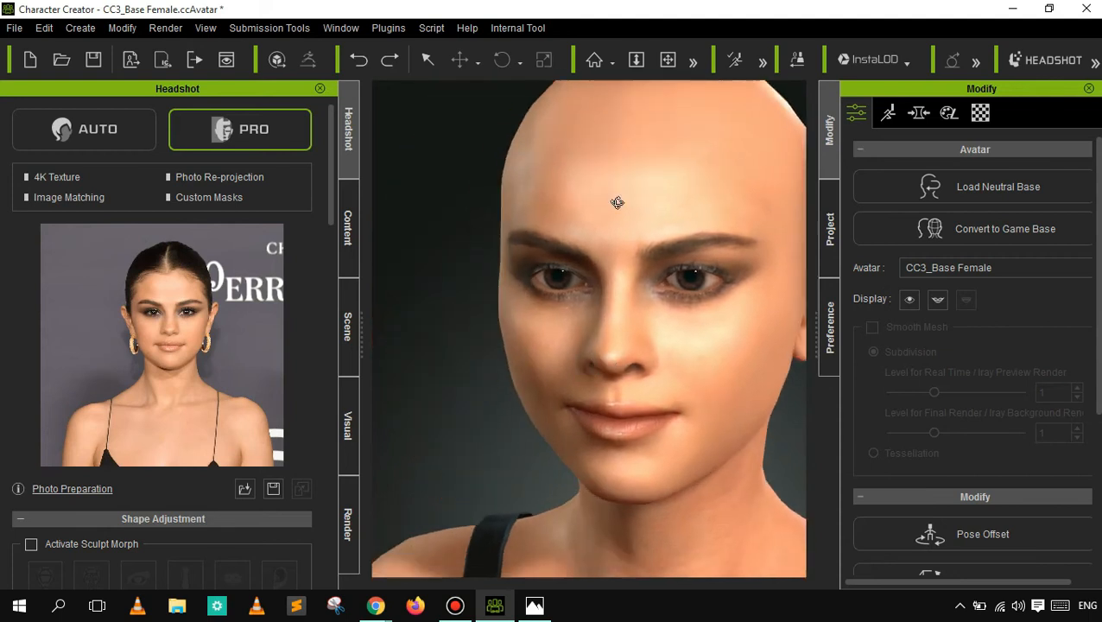
- Zoom out to the upper body and orbit the camera around the character
{"action": "left_click", "coordinate": [636, 59]}
{"action": "left_click_drag", "start_coordinate": [638, 304], "coordinate": [635, 508]}
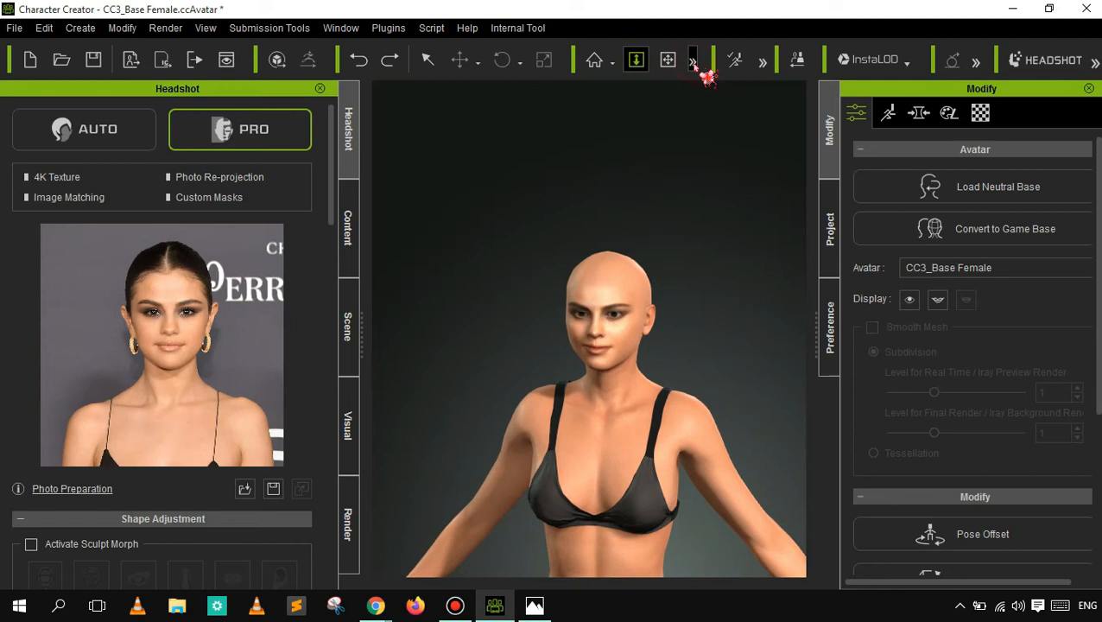
{"action": "left_click", "coordinate": [693, 61]}
{"action": "left_click", "coordinate": [655, 60]}
{"action": "left_click_drag", "start_coordinate": [594, 450], "coordinate": [536, 421]}
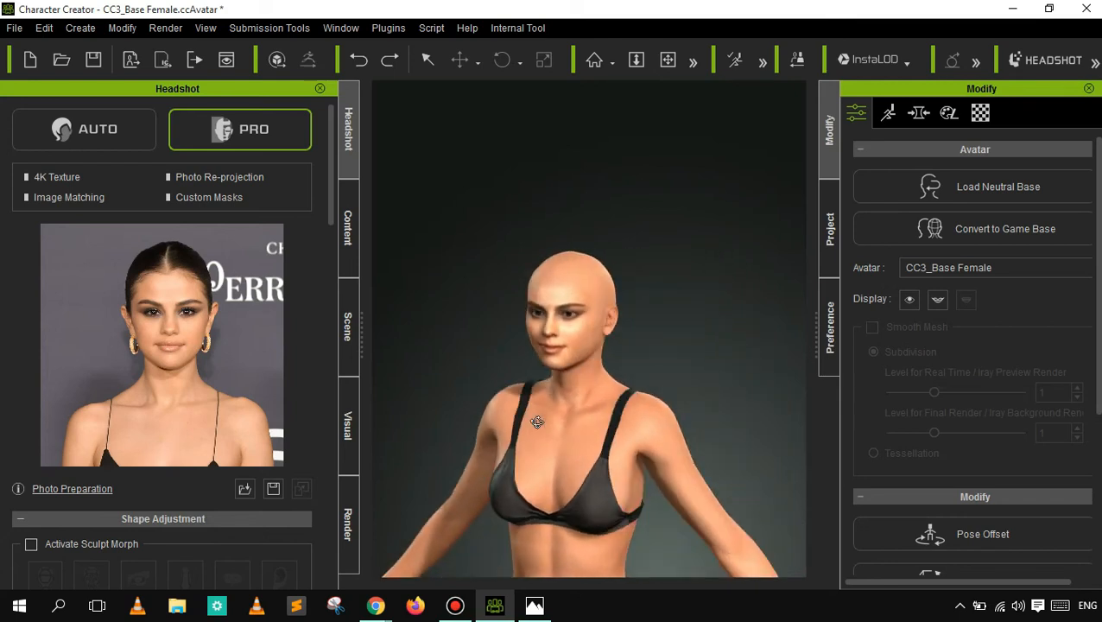
{"action": "left_click_drag", "start_coordinate": [653, 432], "coordinate": [567, 490]}
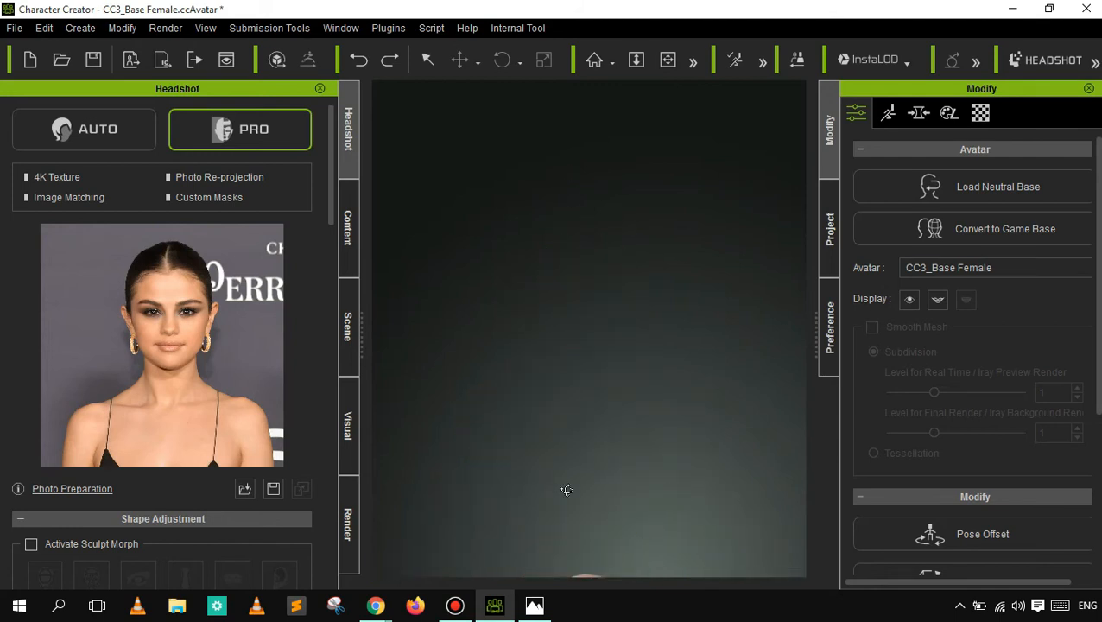
{"action": "left_click_drag", "start_coordinate": [609, 299], "coordinate": [595, 76]}
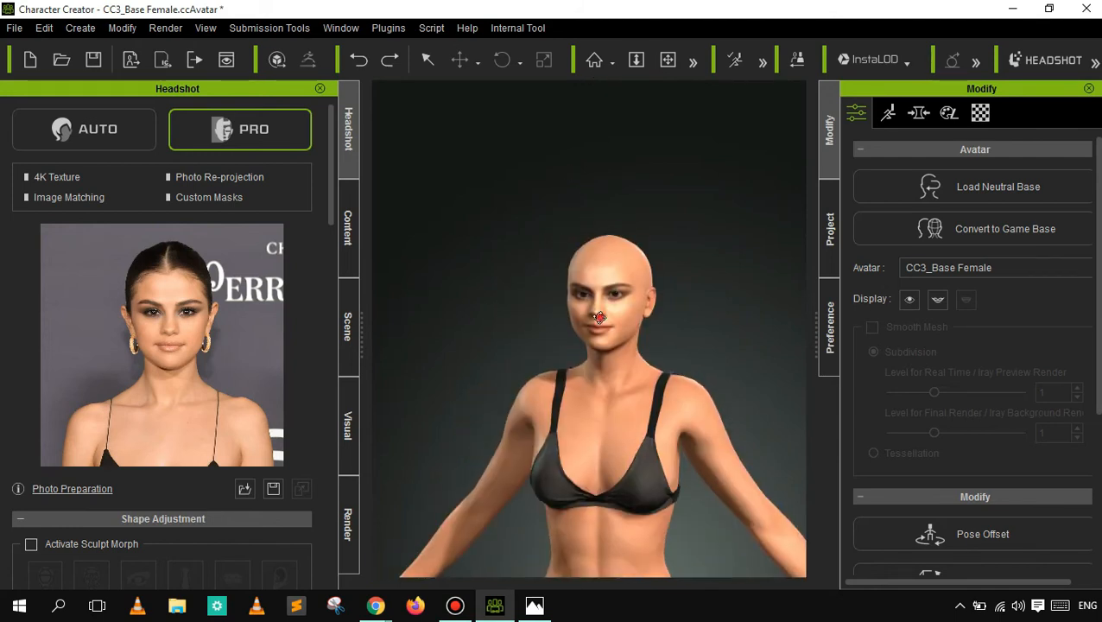
{"action": "left_click_drag", "start_coordinate": [605, 218], "coordinate": [626, 304]}
- Examine the eyes, nose and mouth at close range, and zoom back out to the character's upper body
{"action": "left_click", "coordinate": [636, 60]}
{"action": "left_click_drag", "start_coordinate": [625, 381], "coordinate": [657, 272]}
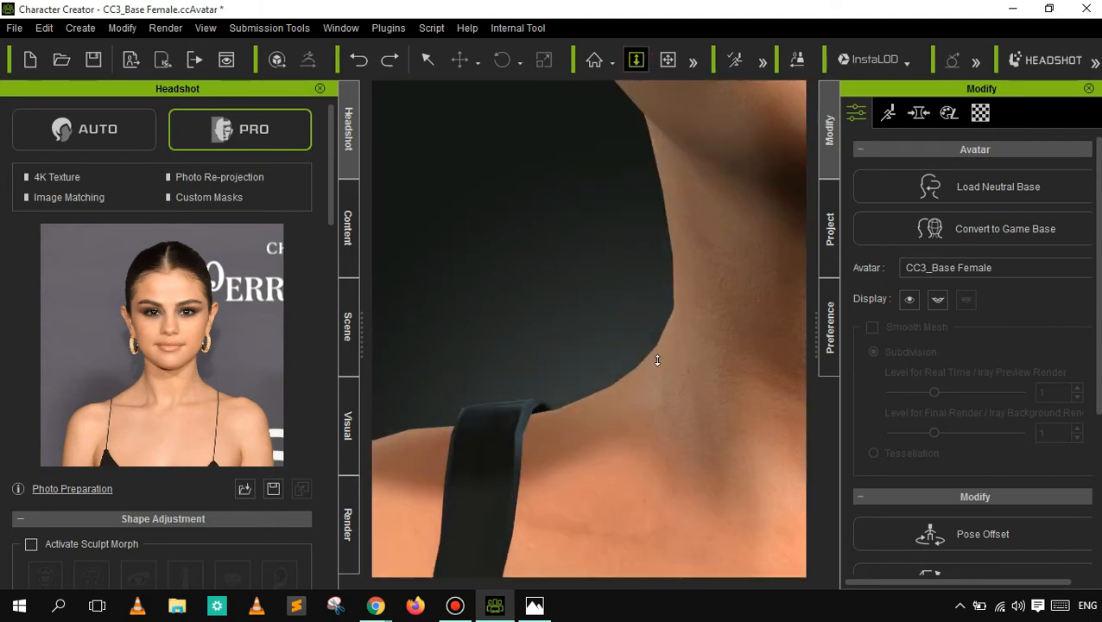
{"action": "left_click_drag", "start_coordinate": [658, 361], "coordinate": [673, 142]}
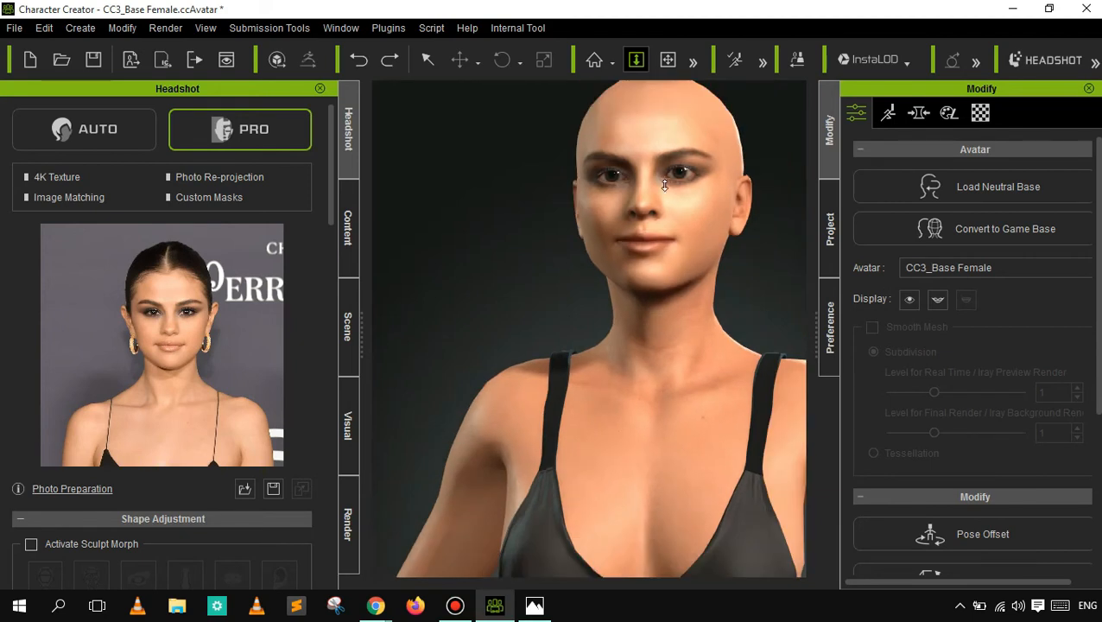
{"action": "left_click_drag", "start_coordinate": [660, 187], "coordinate": [686, 129]}
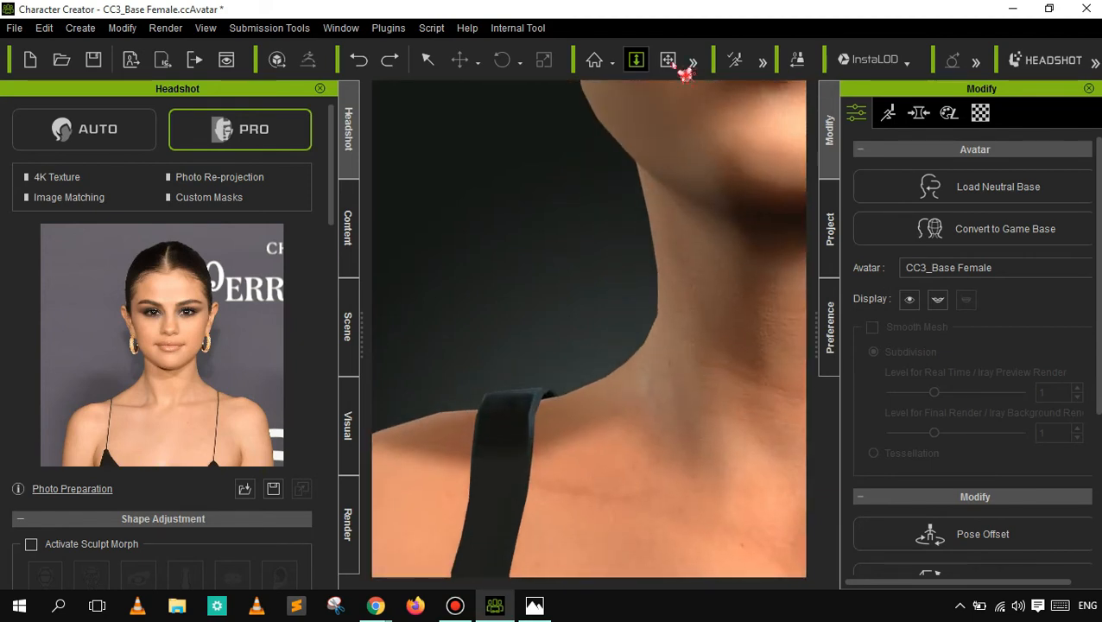
{"action": "left_click", "coordinate": [669, 60]}
{"action": "left_click_drag", "start_coordinate": [705, 326], "coordinate": [637, 414]}
{"action": "left_click_drag", "start_coordinate": [650, 470], "coordinate": [648, 503]}
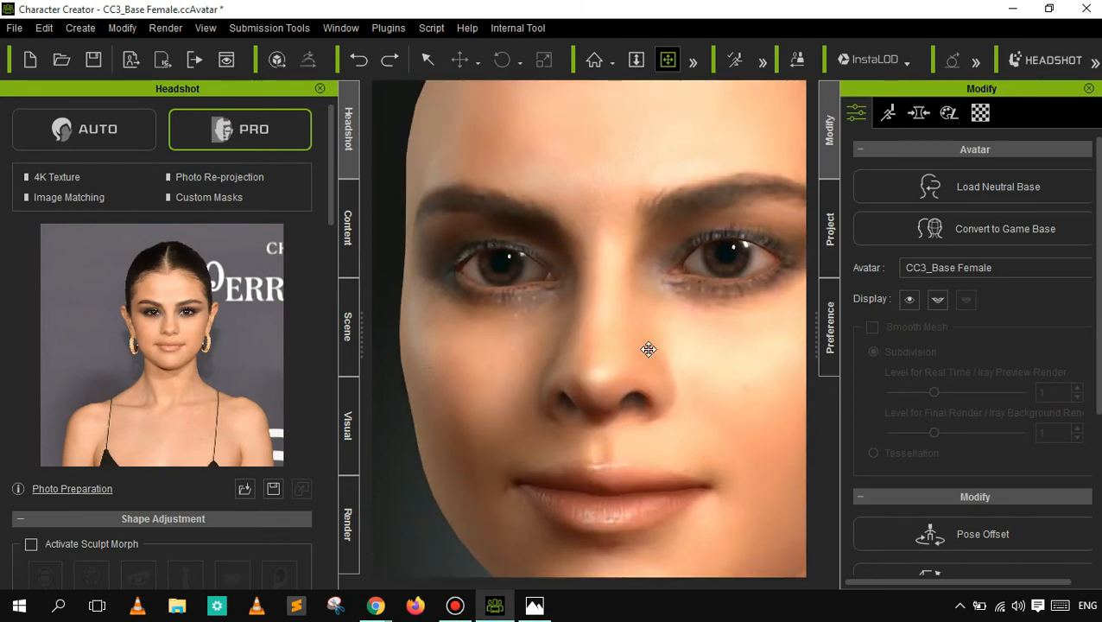
{"action": "left_click_drag", "start_coordinate": [661, 327], "coordinate": [652, 103]}
{"action": "left_click", "coordinate": [636, 60]}
{"action": "left_click_drag", "start_coordinate": [558, 236], "coordinate": [544, 278]}
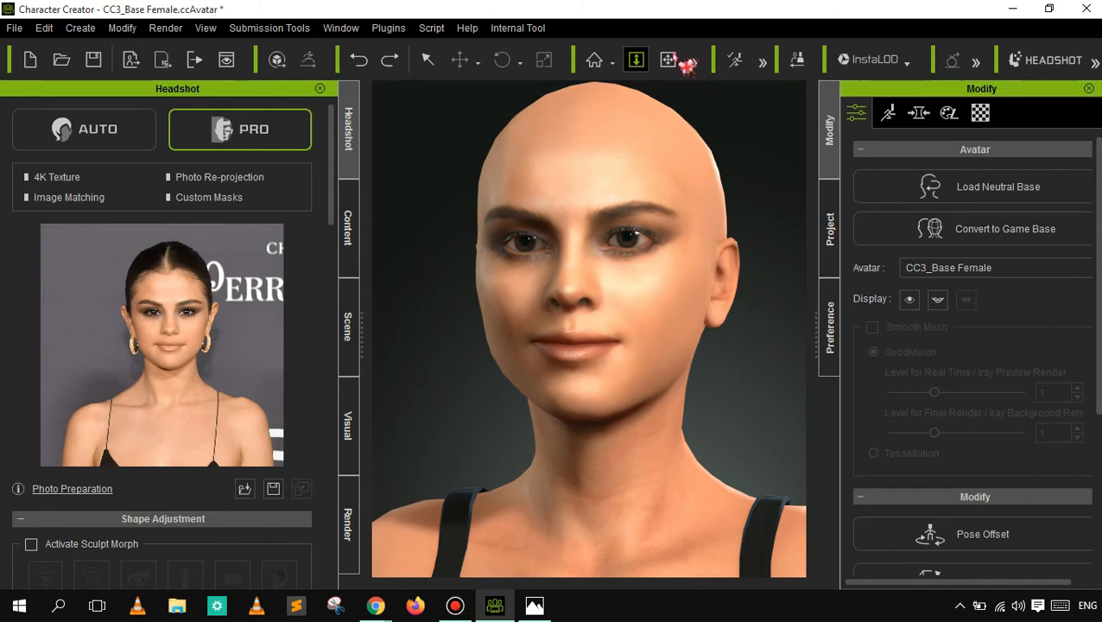
{"action": "left_click_drag", "start_coordinate": [620, 278], "coordinate": [602, 347]}
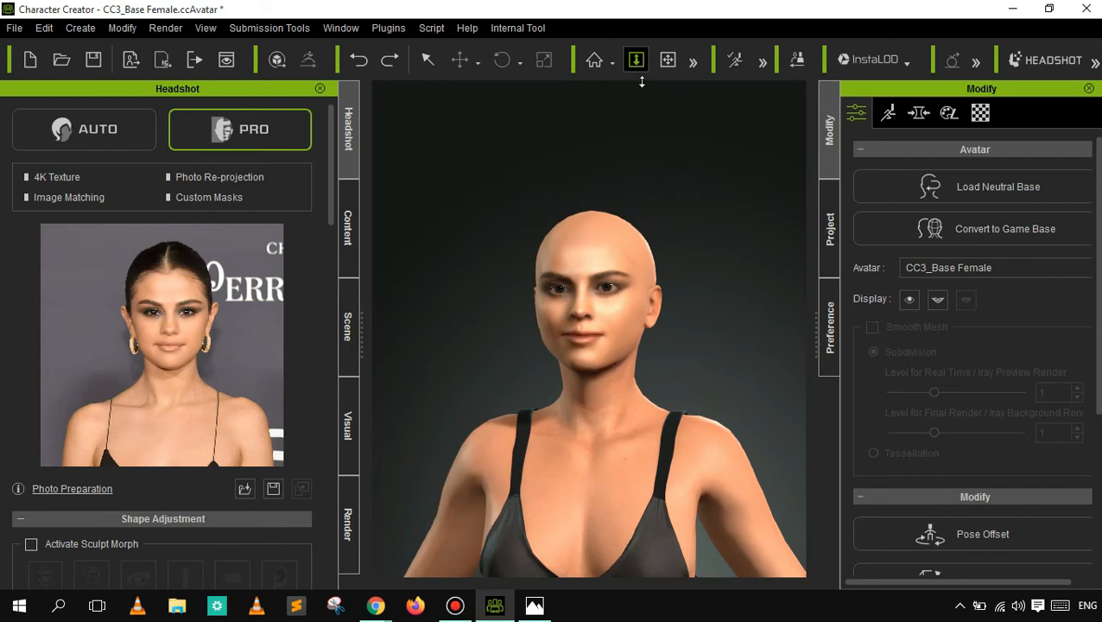
{"action": "left_click", "coordinate": [669, 60]}
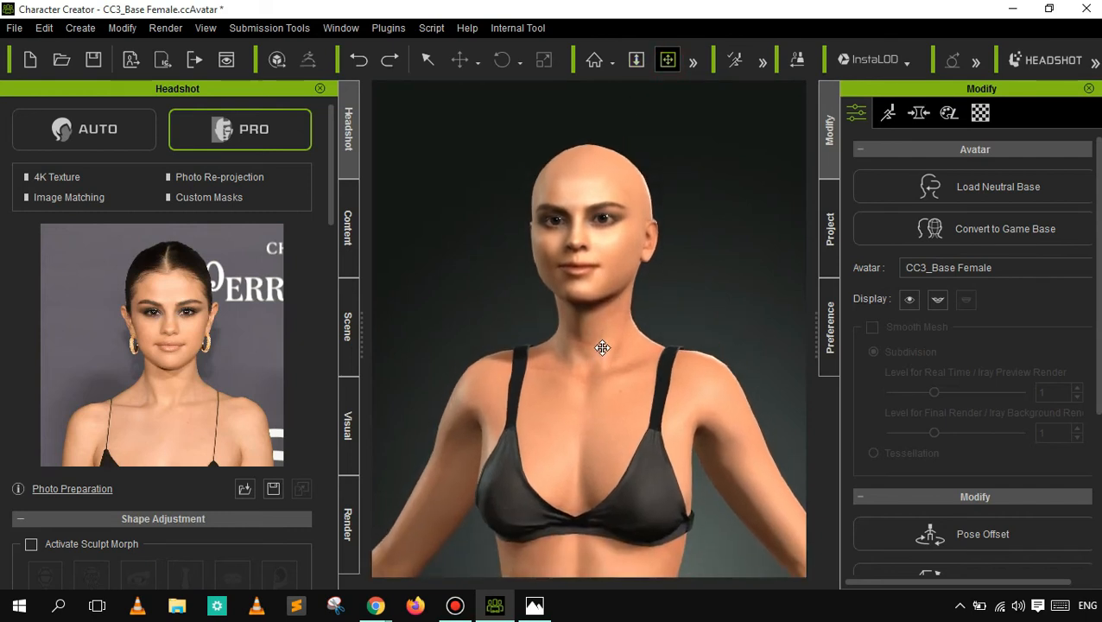
- Show the Motion pose templates in the content library and switch to the Project templates
{"action": "left_click", "coordinate": [738, 61]}
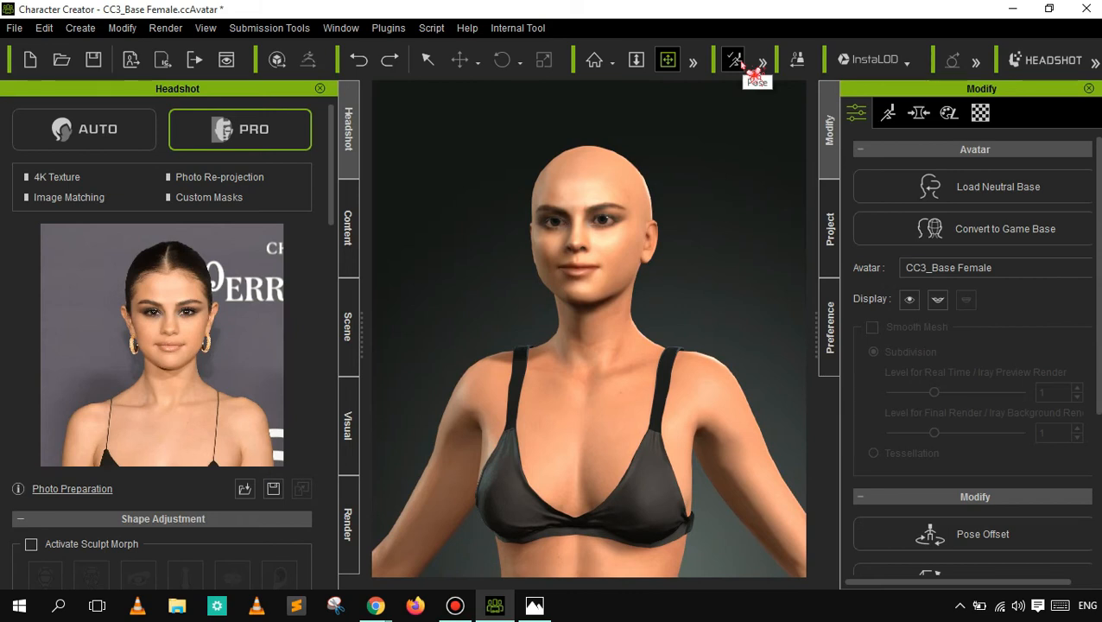
{"action": "left_click", "coordinate": [740, 61]}
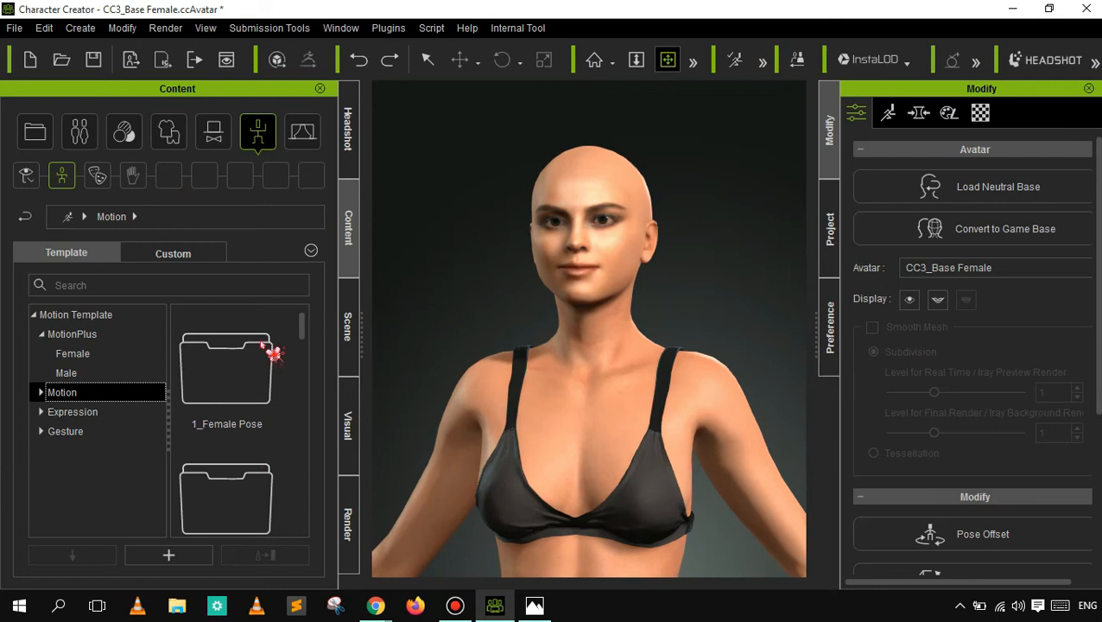
{"action": "left_click", "coordinate": [763, 62]}
{"action": "left_click_drag", "start_coordinate": [582, 277], "coordinate": [579, 190]}
{"action": "left_click_drag", "start_coordinate": [576, 229], "coordinate": [589, 293]}
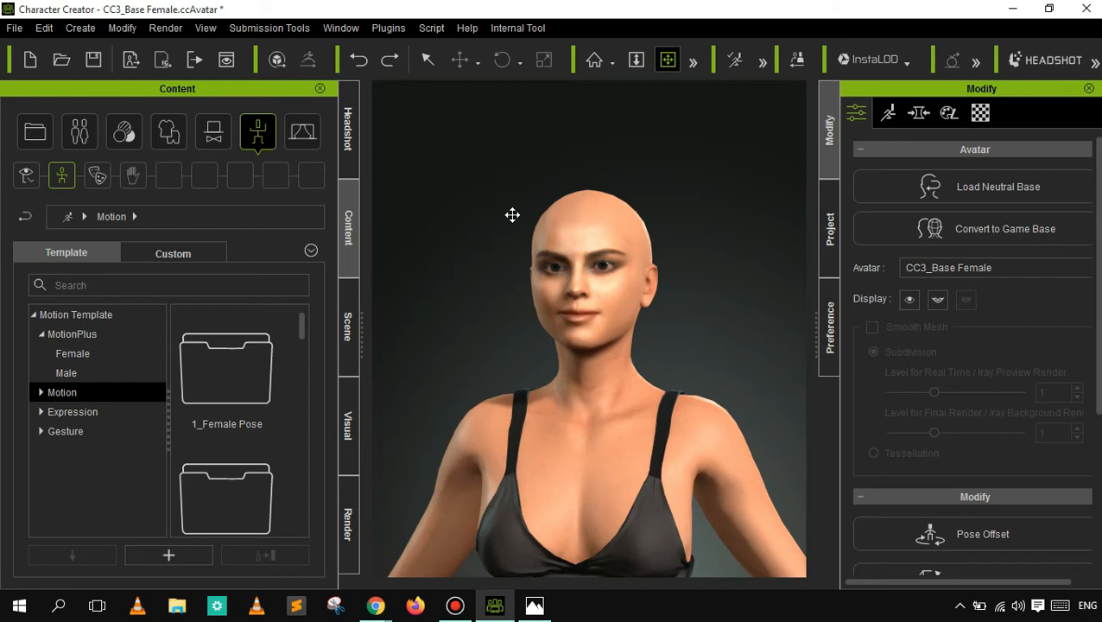
{"action": "left_click", "coordinate": [48, 143]}
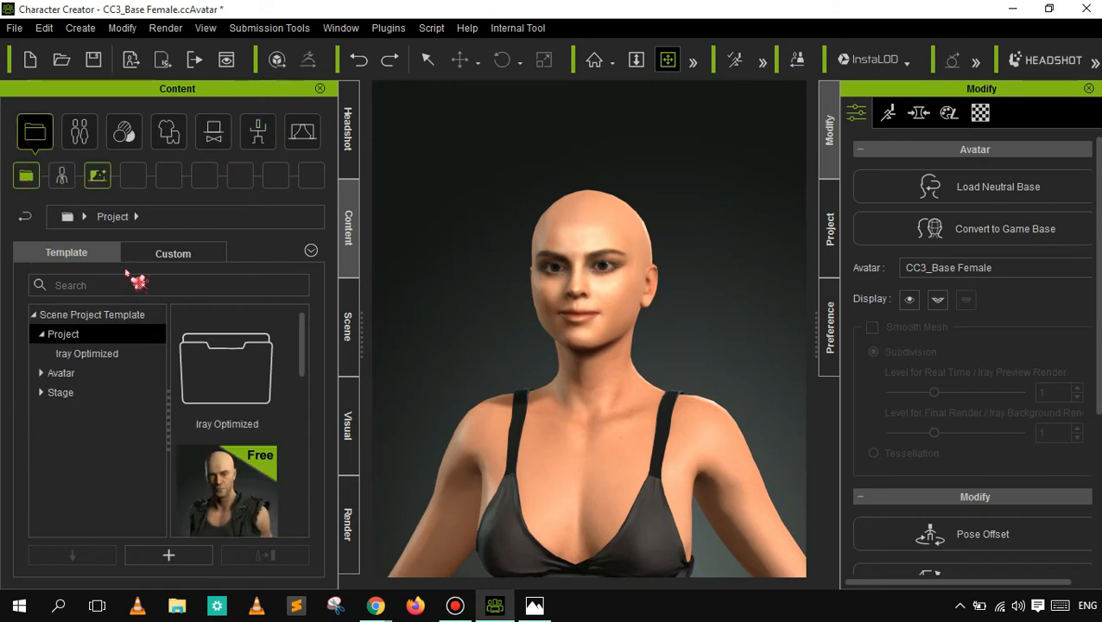
- Show the Iray Optimized project templates, and open the Base folder of the Avatar templates
{"action": "left_click", "coordinate": [88, 354]}
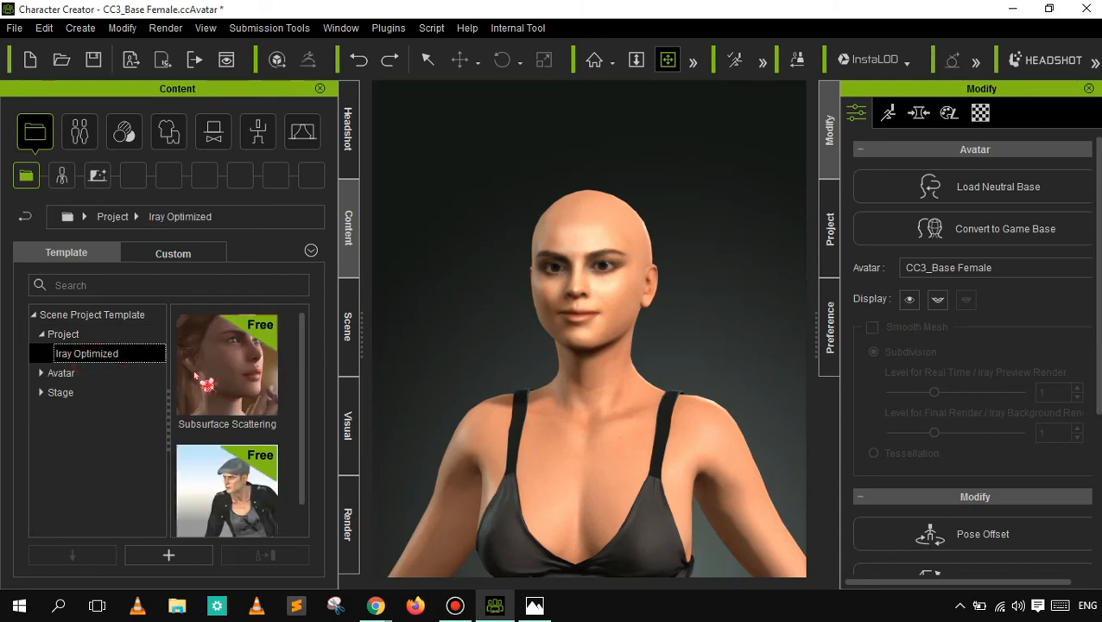
{"action": "mouse_move", "coordinate": [305, 369]}
{"action": "left_mouse_down"}
{"action": "mouse_move", "coordinate": [312, 442]}
{"action": "mouse_move", "coordinate": [311, 363]}
{"action": "left_mouse_up"}
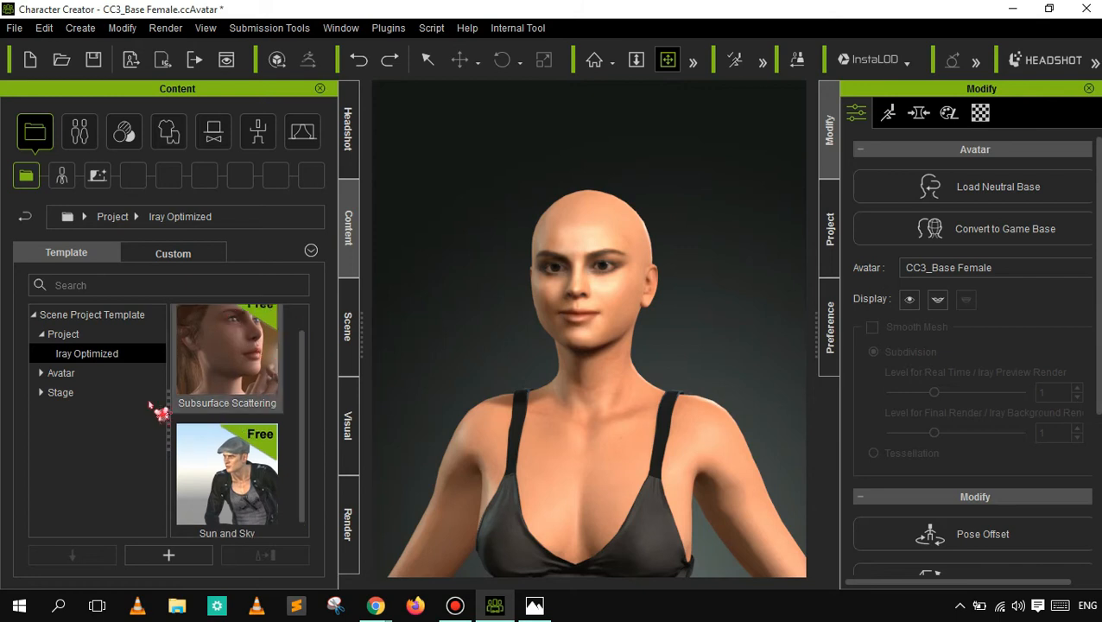
{"action": "left_click", "coordinate": [86, 373]}
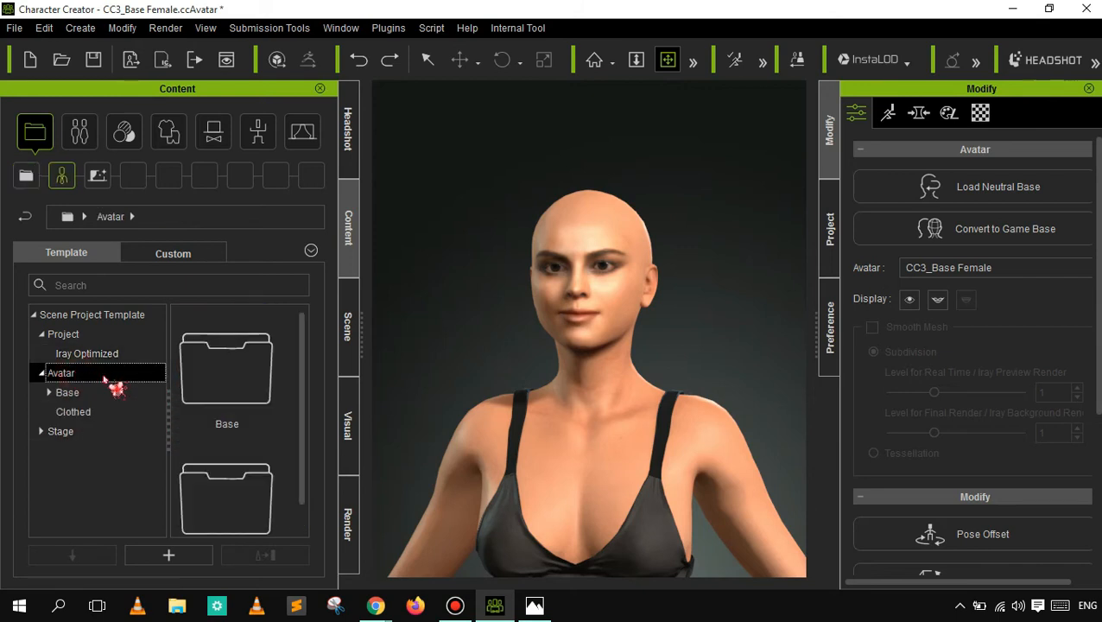
{"action": "left_click", "coordinate": [43, 374]}
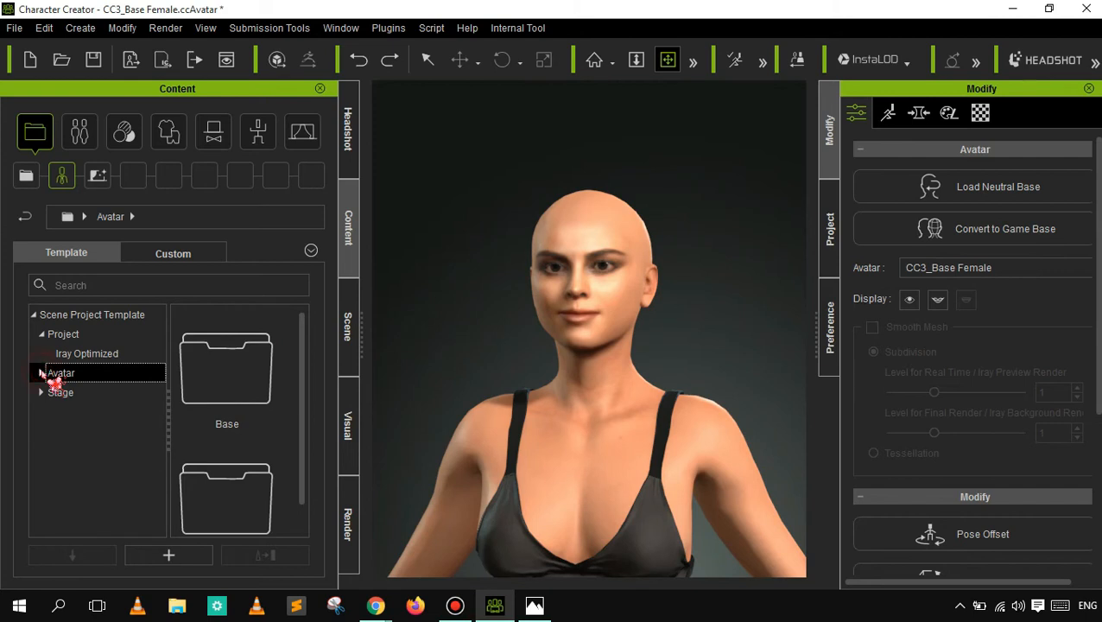
{"action": "left_click", "coordinate": [44, 374]}
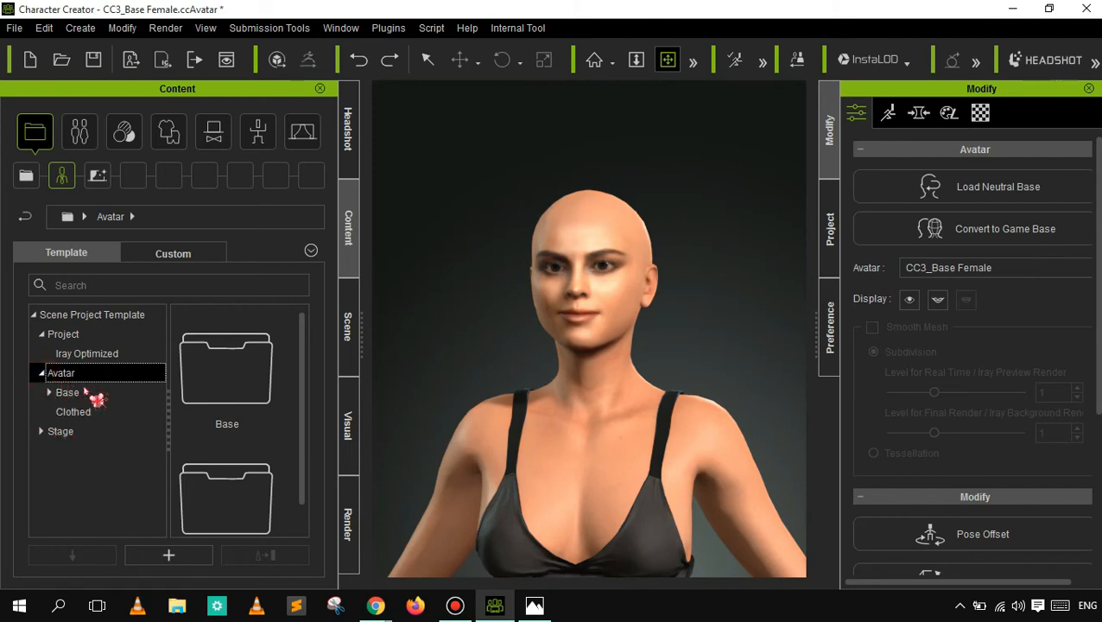
{"action": "left_click_drag", "start_coordinate": [303, 357], "coordinate": [297, 435]}
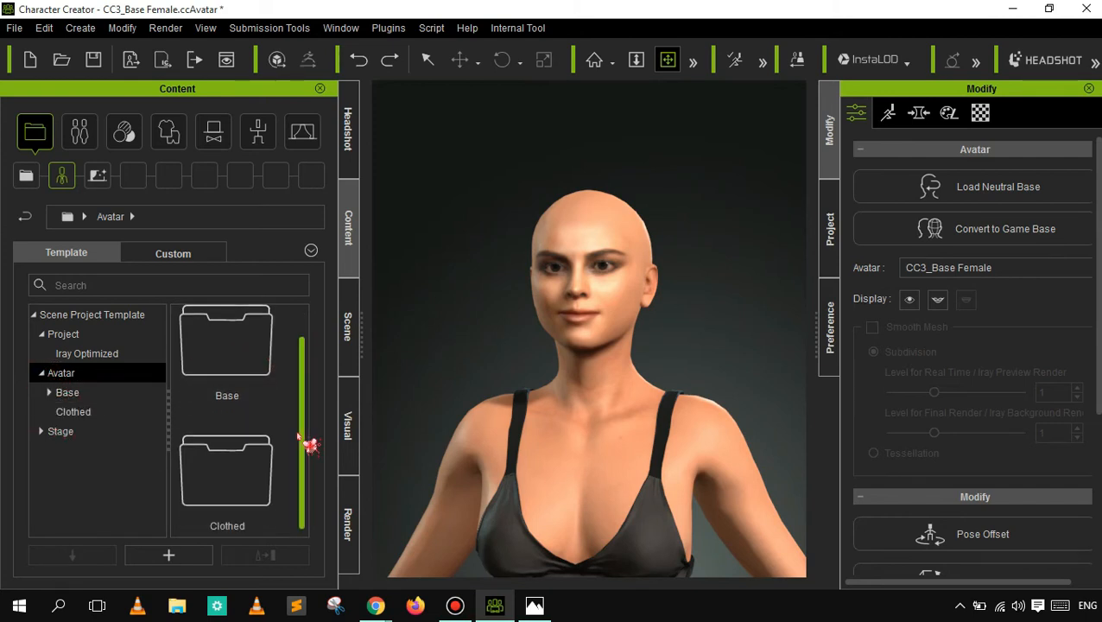
{"action": "left_click", "coordinate": [243, 348]}
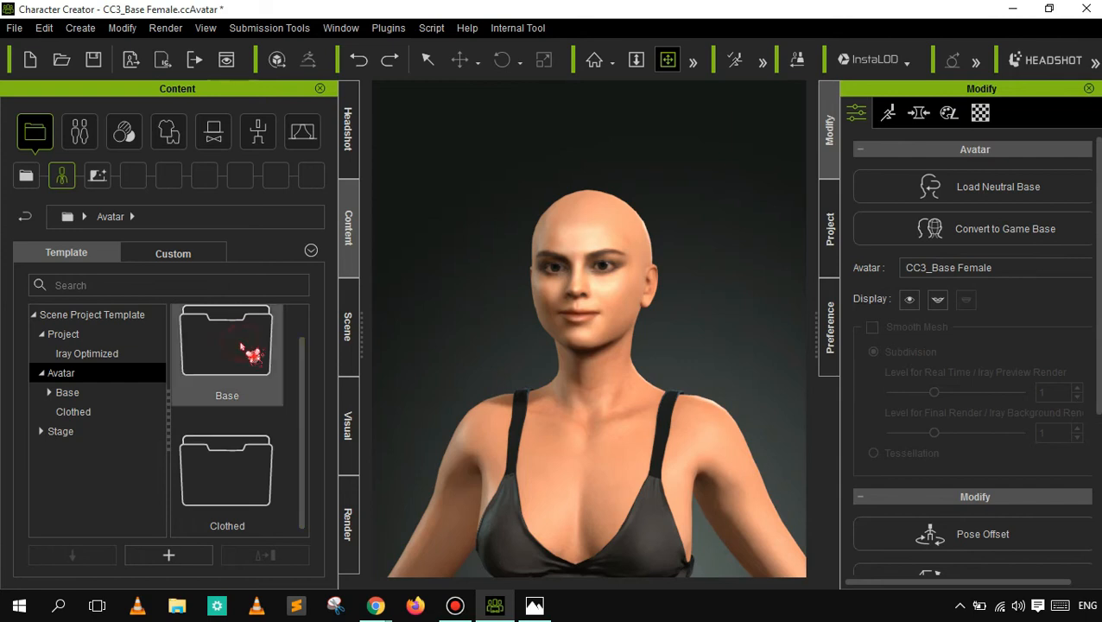
{"action": "double_click", "coordinate": [244, 346]}
{"action": "mouse_move", "coordinate": [300, 331]}
{"action": "left_mouse_down"}
{"action": "mouse_move", "coordinate": [299, 382]}
{"action": "mouse_move", "coordinate": [302, 320]}
{"action": "left_mouse_up"}
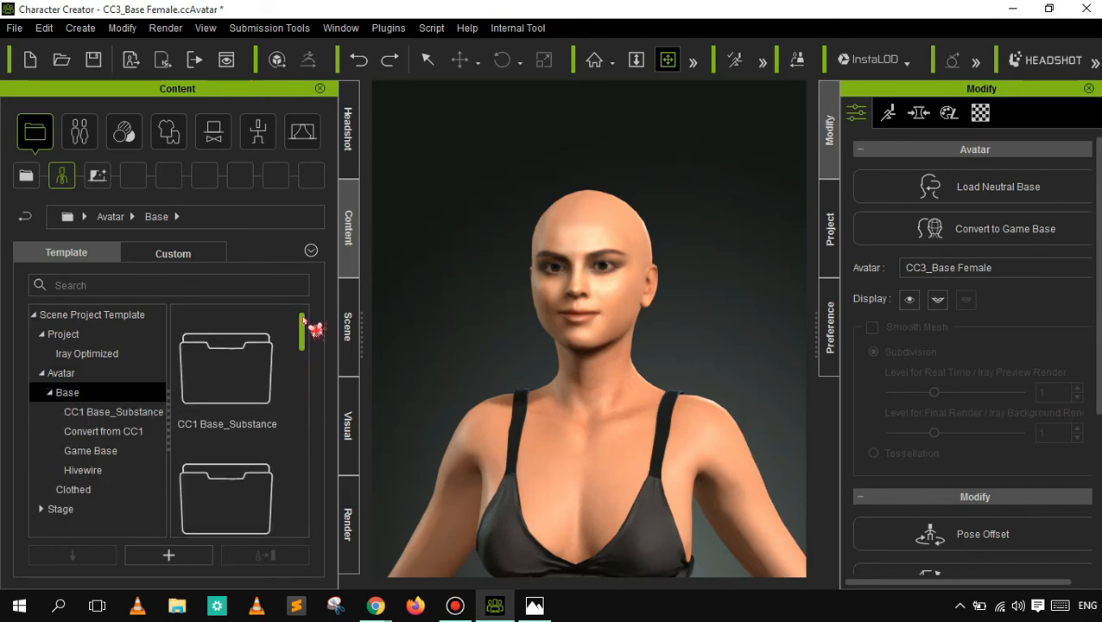
- Look through the CC1 Base_Substance, Convert from CC1, Game Base and Hivewire avatar templates
{"action": "left_click", "coordinate": [95, 414]}
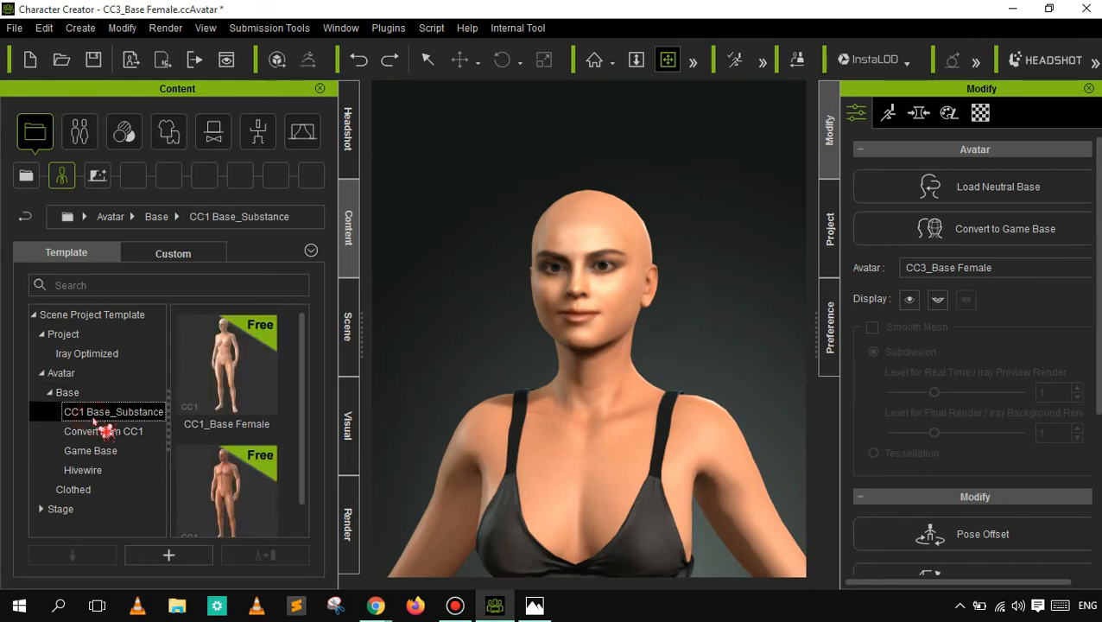
{"action": "left_click_drag", "start_coordinate": [304, 343], "coordinate": [313, 411]}
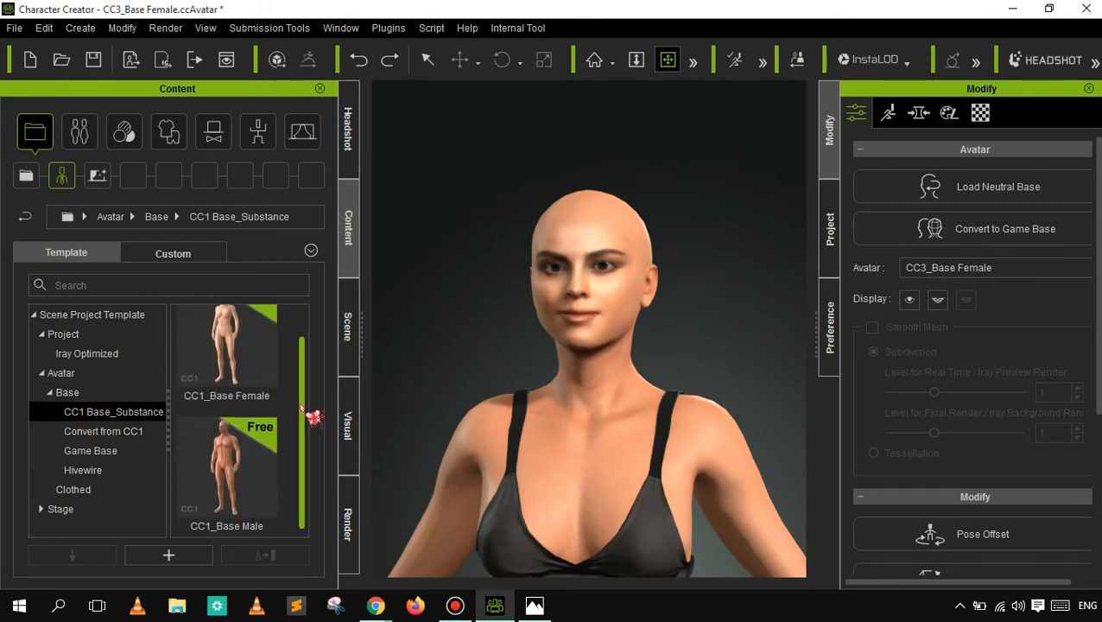
{"action": "left_click", "coordinate": [107, 435]}
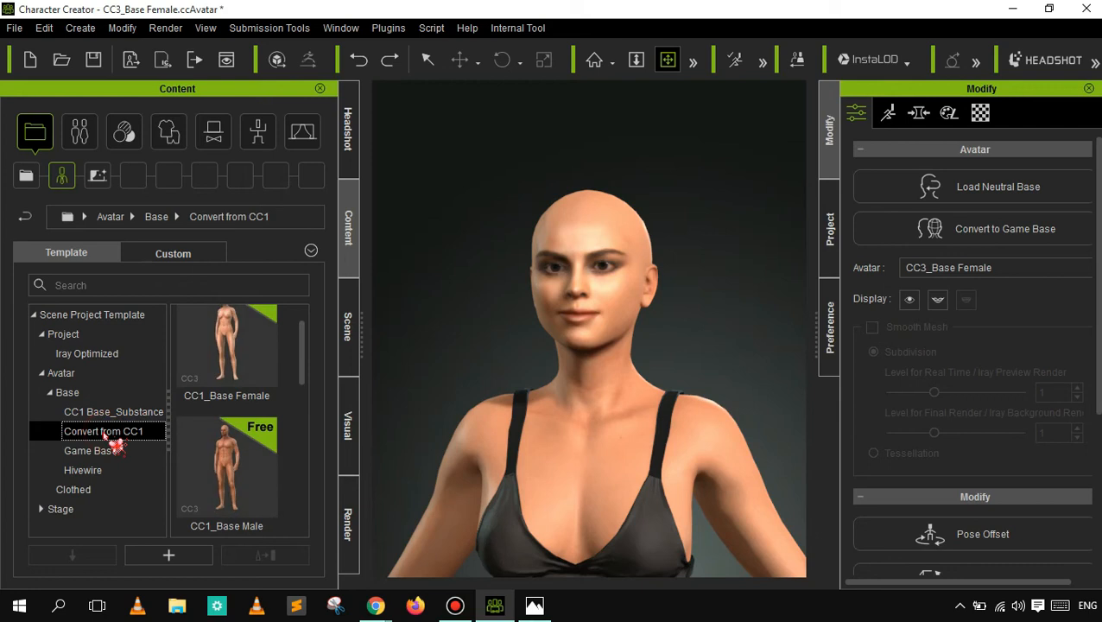
{"action": "left_click", "coordinate": [104, 452]}
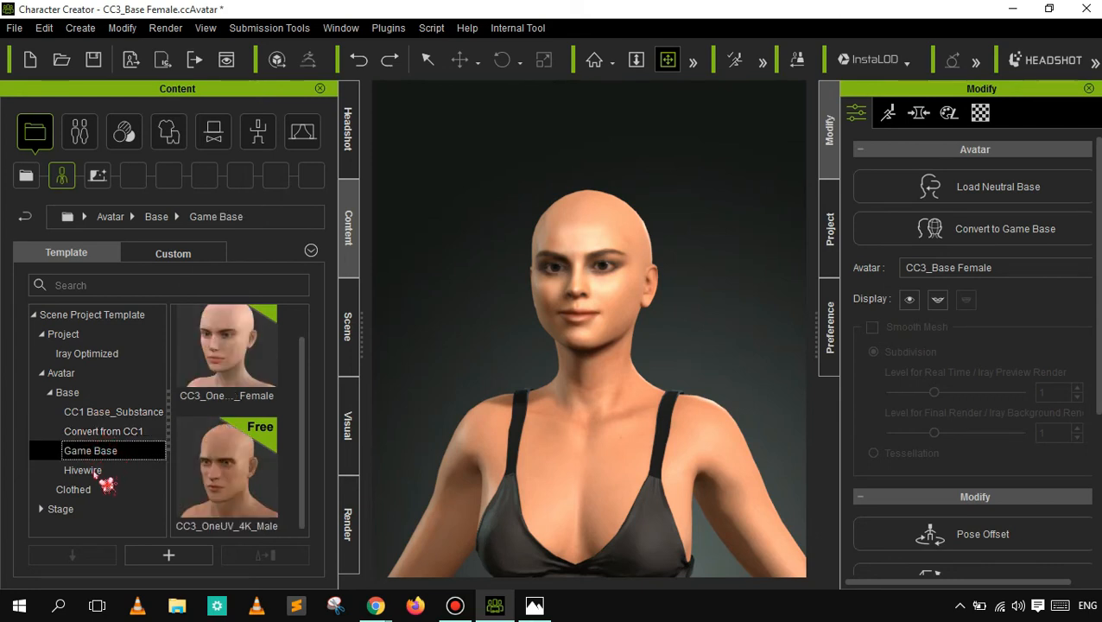
{"action": "mouse_move", "coordinate": [240, 334]}
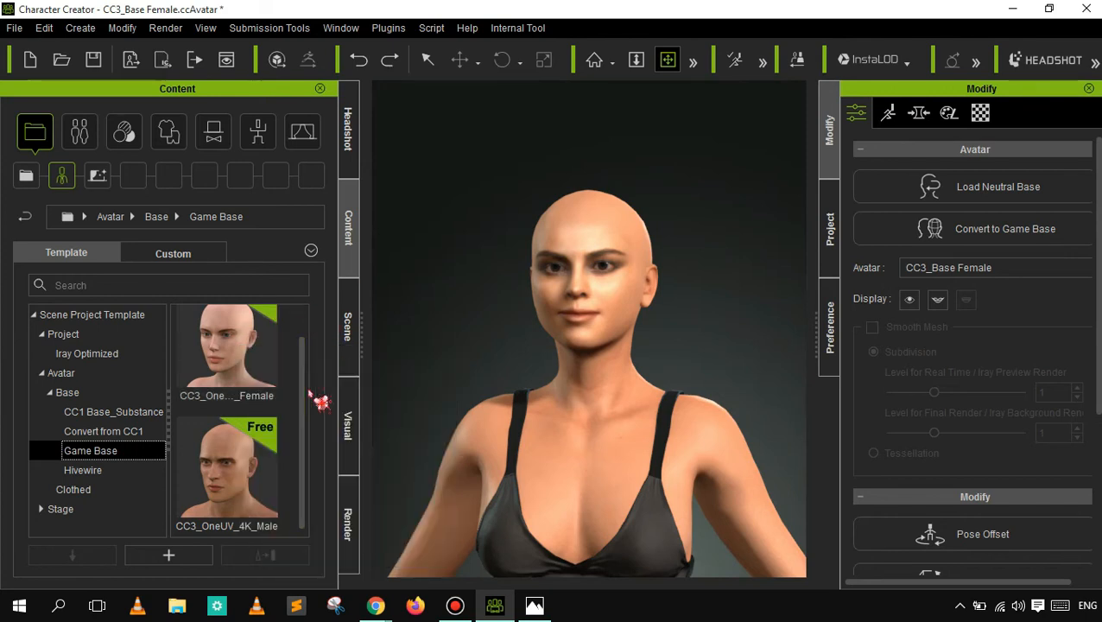
{"action": "left_click", "coordinate": [97, 473]}
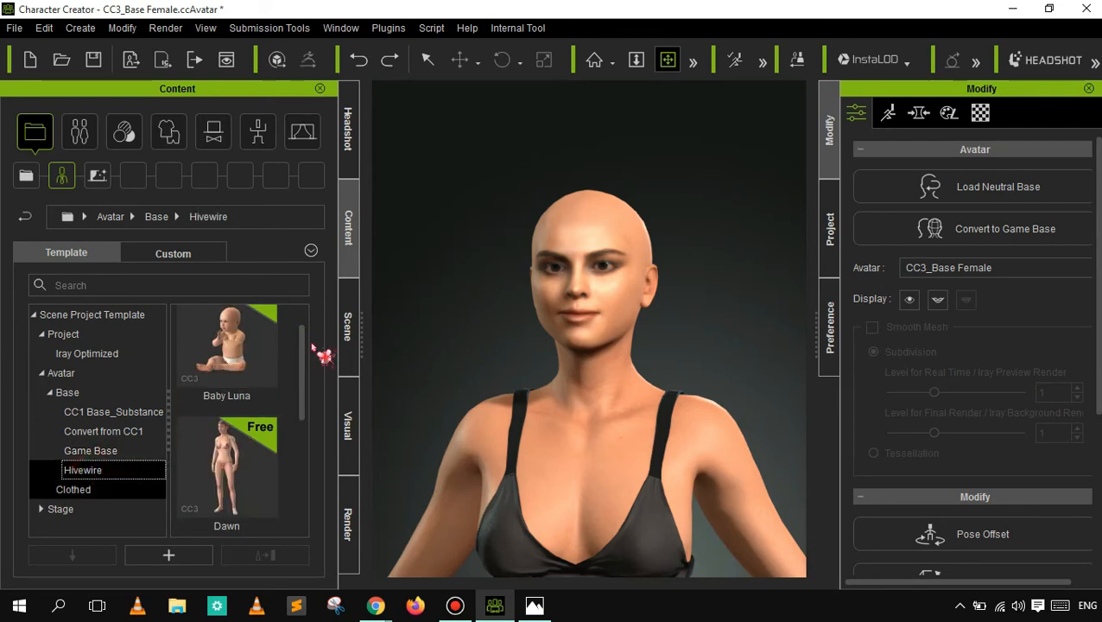
{"action": "left_click_drag", "start_coordinate": [306, 328], "coordinate": [310, 516]}
- Replace only the character's costume with Outfits_DH Jody from the Clothed avatar templates
{"action": "left_click", "coordinate": [83, 490]}
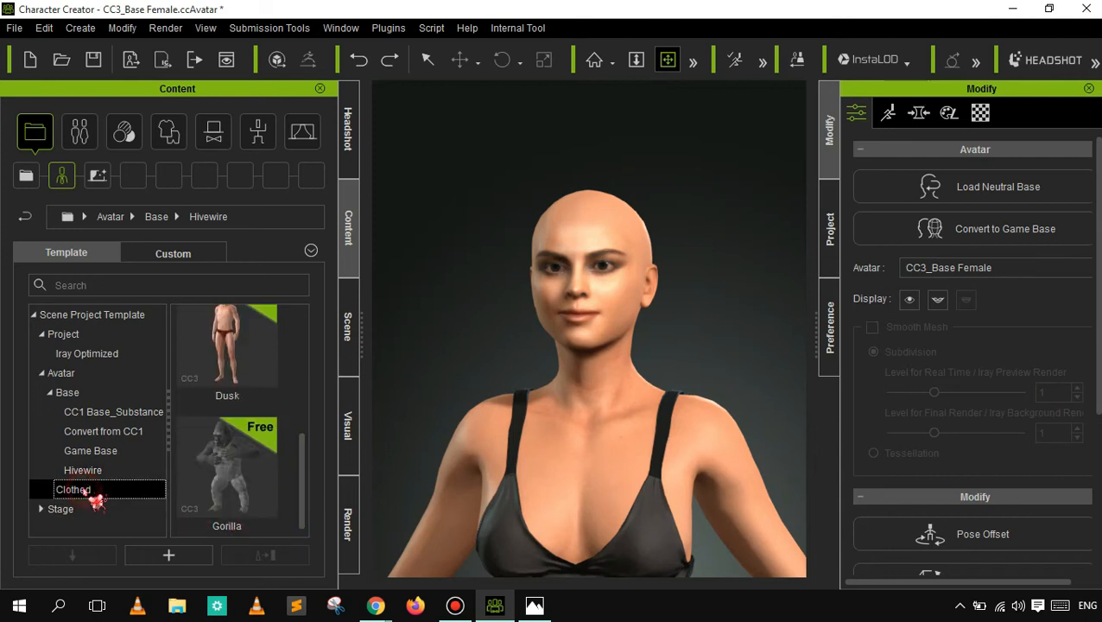
{"action": "scroll", "coordinate": [312, 390], "scroll_direction": "up", "scroll_amount": 2}
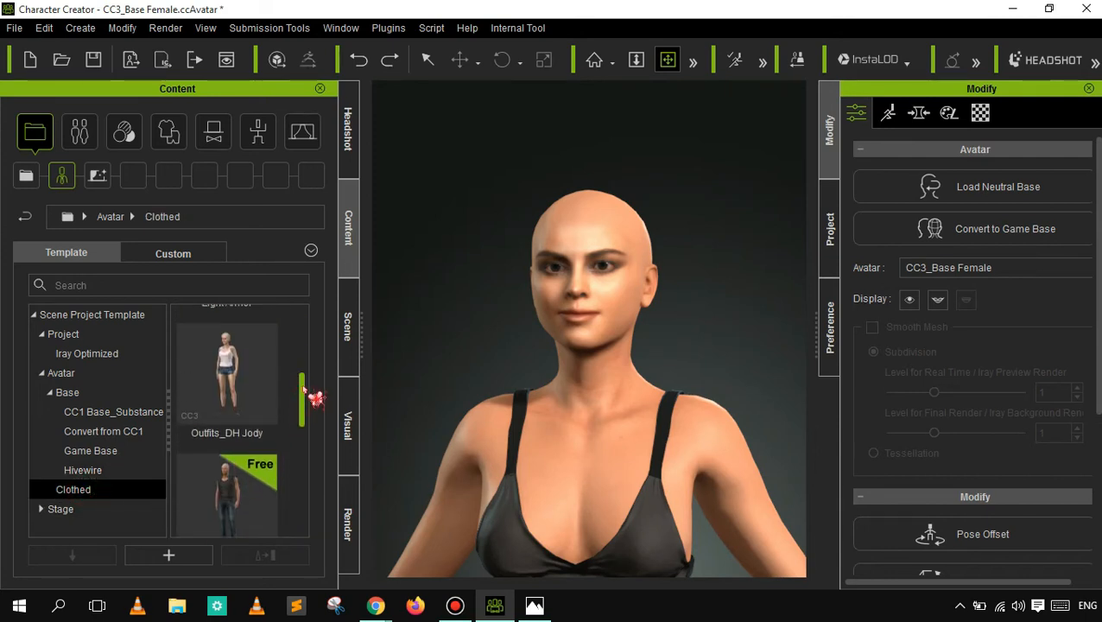
{"action": "scroll", "coordinate": [305, 367], "scroll_direction": "up", "scroll_amount": 3}
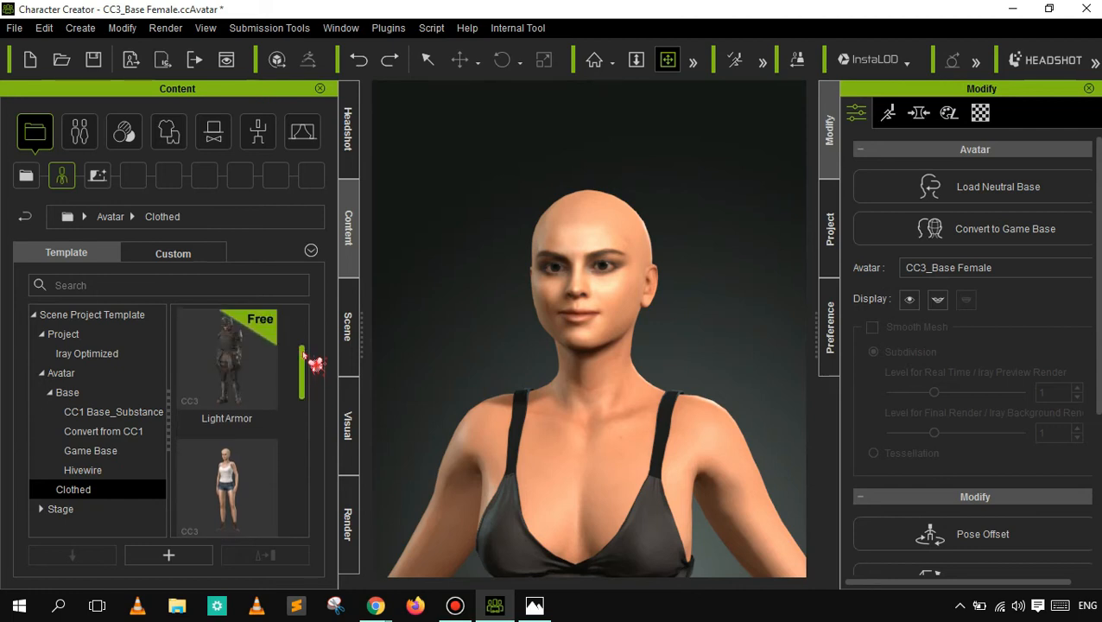
{"action": "scroll", "coordinate": [299, 415], "scroll_direction": "down", "scroll_amount": 2}
{"action": "scroll", "coordinate": [302, 506], "scroll_direction": "down", "scroll_amount": 4}
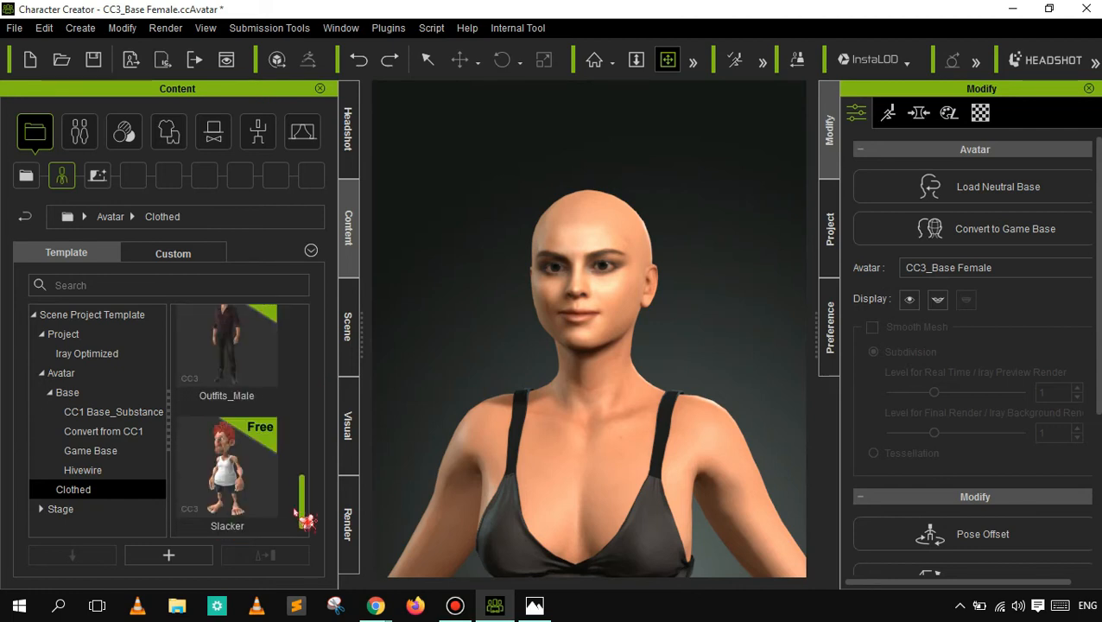
{"action": "scroll", "coordinate": [314, 415], "scroll_direction": "up", "scroll_amount": 3}
{"action": "scroll", "coordinate": [312, 363], "scroll_direction": "up", "scroll_amount": 2}
{"action": "scroll", "coordinate": [310, 406], "scroll_direction": "down", "scroll_amount": 2}
{"action": "scroll", "coordinate": [309, 402], "scroll_direction": "up", "scroll_amount": 1}
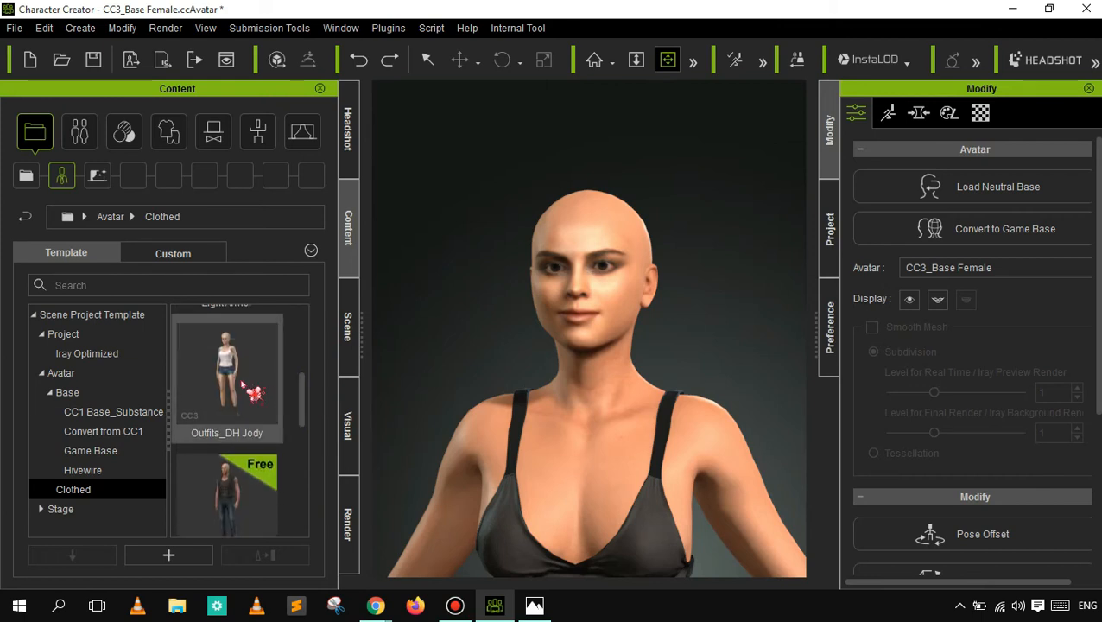
{"action": "double_click", "coordinate": [242, 386]}
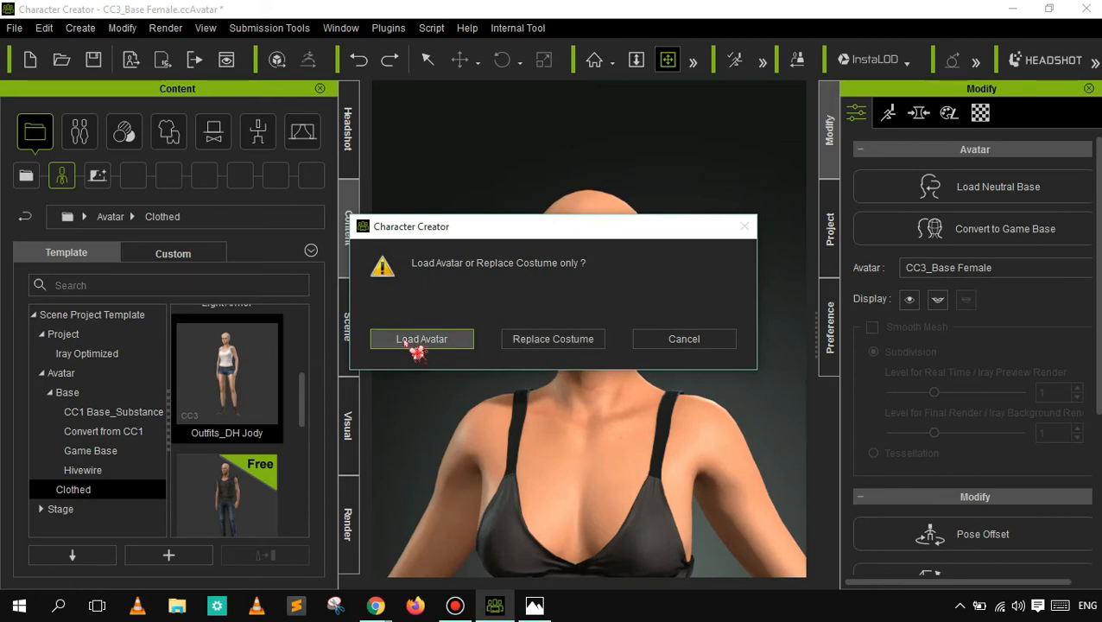
{"action": "left_click", "coordinate": [534, 342]}
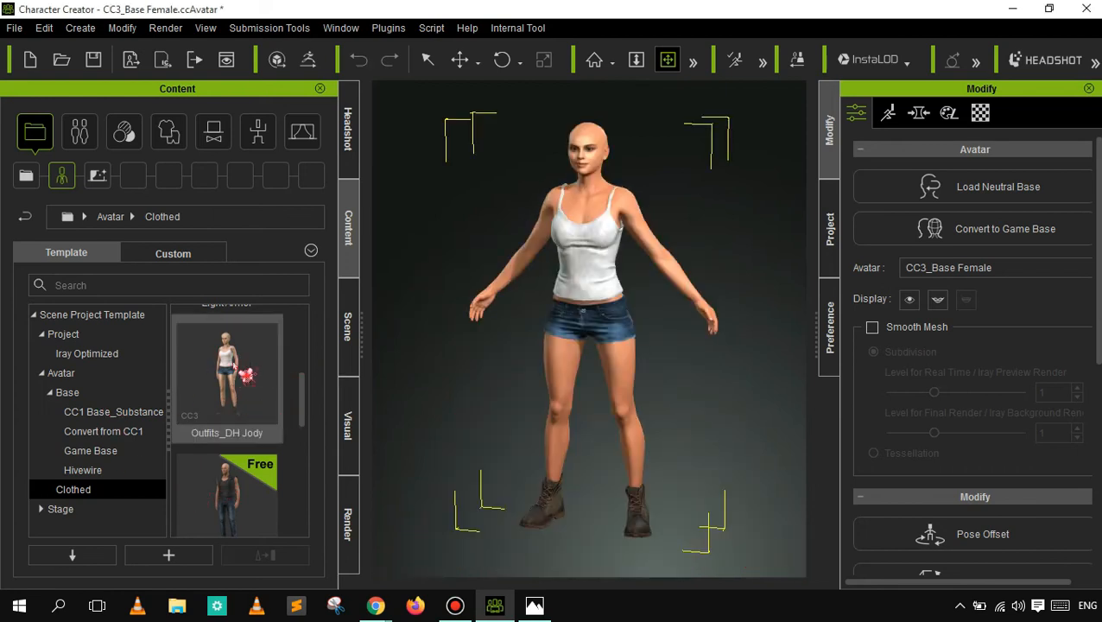
- Zoom in on the character's new outfit and pan the camera up to frame the head and torso
{"action": "left_click", "coordinate": [644, 63]}
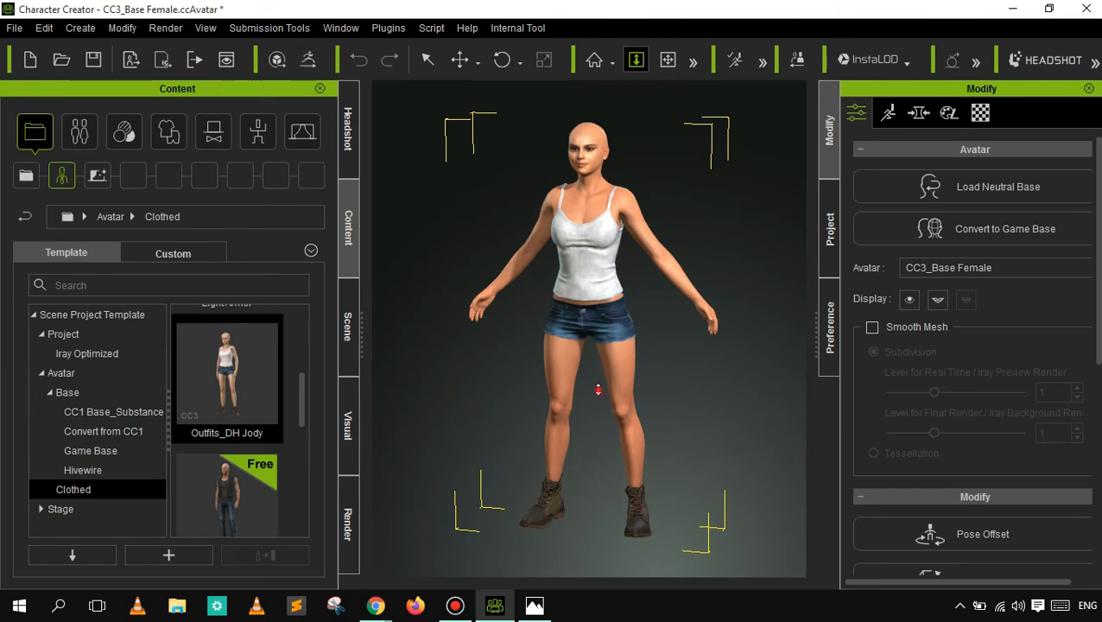
{"action": "left_click_drag", "start_coordinate": [602, 341], "coordinate": [621, 75]}
{"action": "left_click", "coordinate": [668, 59]}
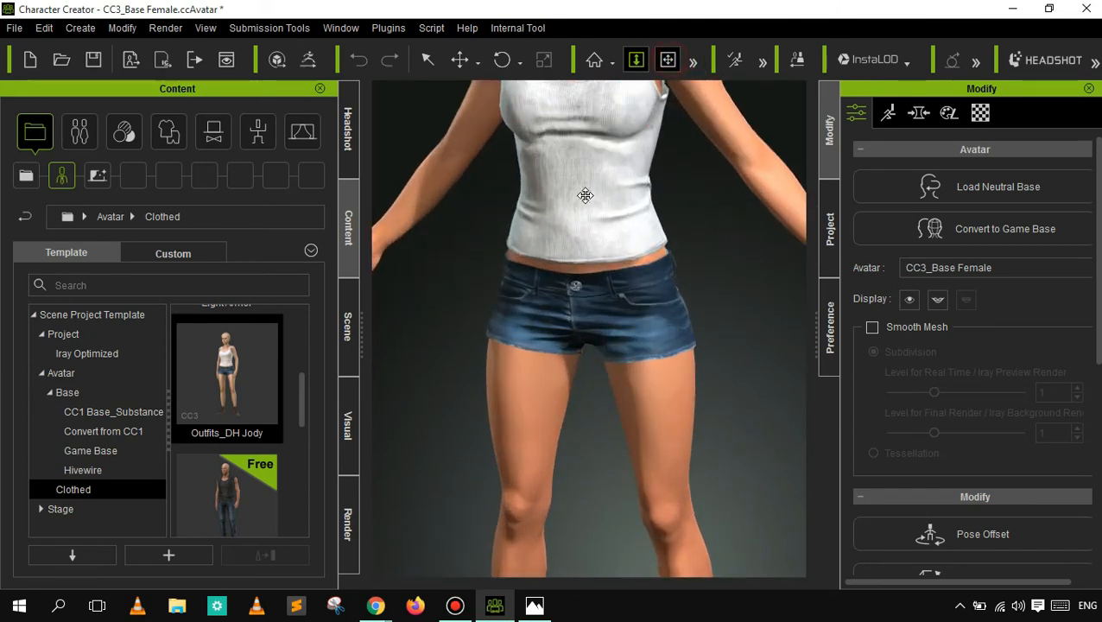
{"action": "left_click_drag", "start_coordinate": [585, 258], "coordinate": [575, 202]}
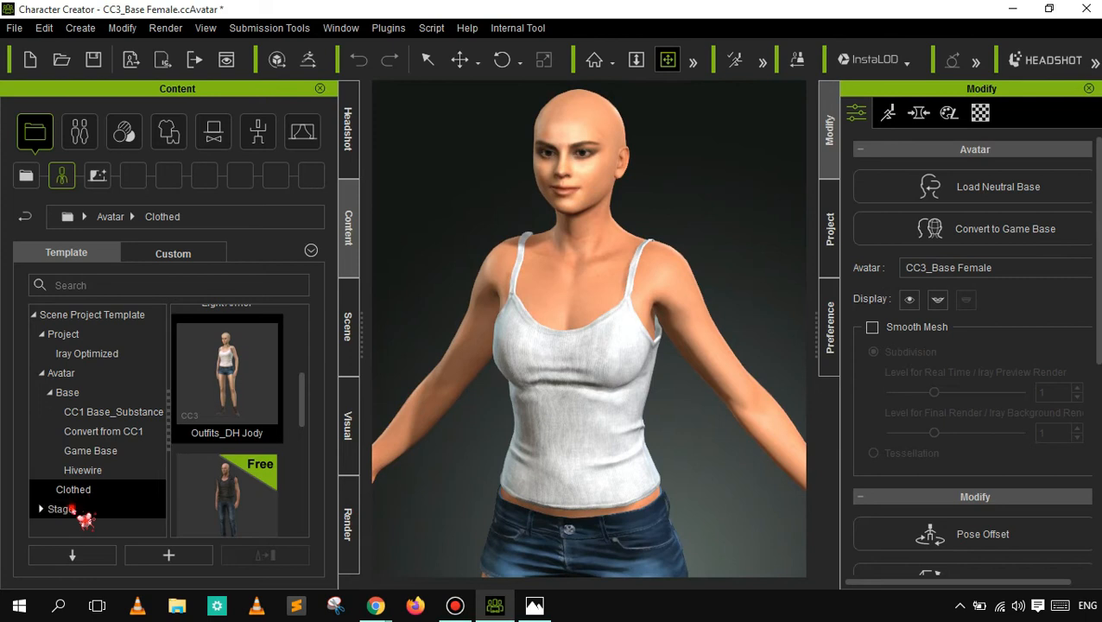
- Apply the 3 Point Lighting template from the Stage templates to the scene and reframe the full character
{"action": "left_click", "coordinate": [82, 510]}
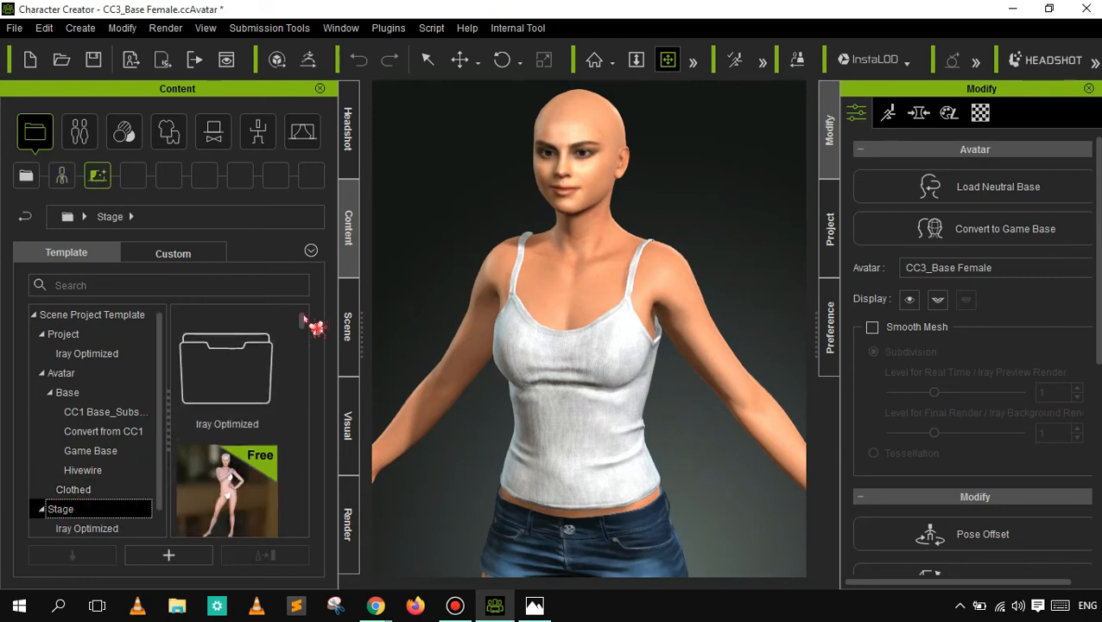
{"action": "scroll", "coordinate": [309, 339], "scroll_direction": "down", "scroll_amount": 1}
{"action": "scroll", "coordinate": [304, 337], "scroll_direction": "down", "scroll_amount": 2}
{"action": "scroll", "coordinate": [305, 338], "scroll_direction": "up", "scroll_amount": 2}
{"action": "scroll", "coordinate": [307, 339], "scroll_direction": "down", "scroll_amount": 1}
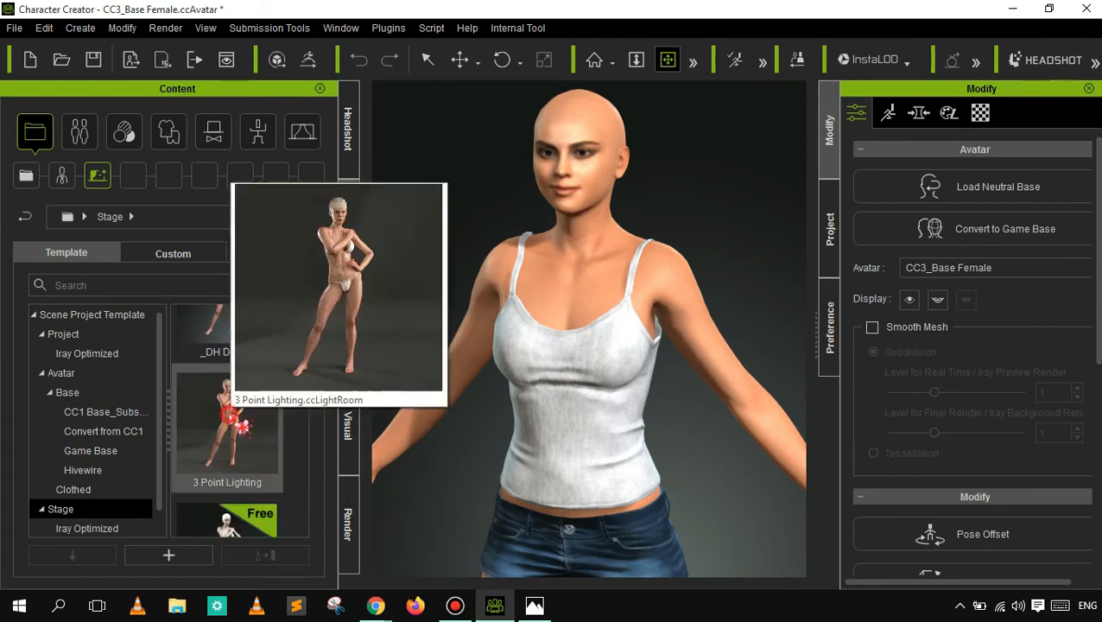
{"action": "double_click", "coordinate": [228, 423]}
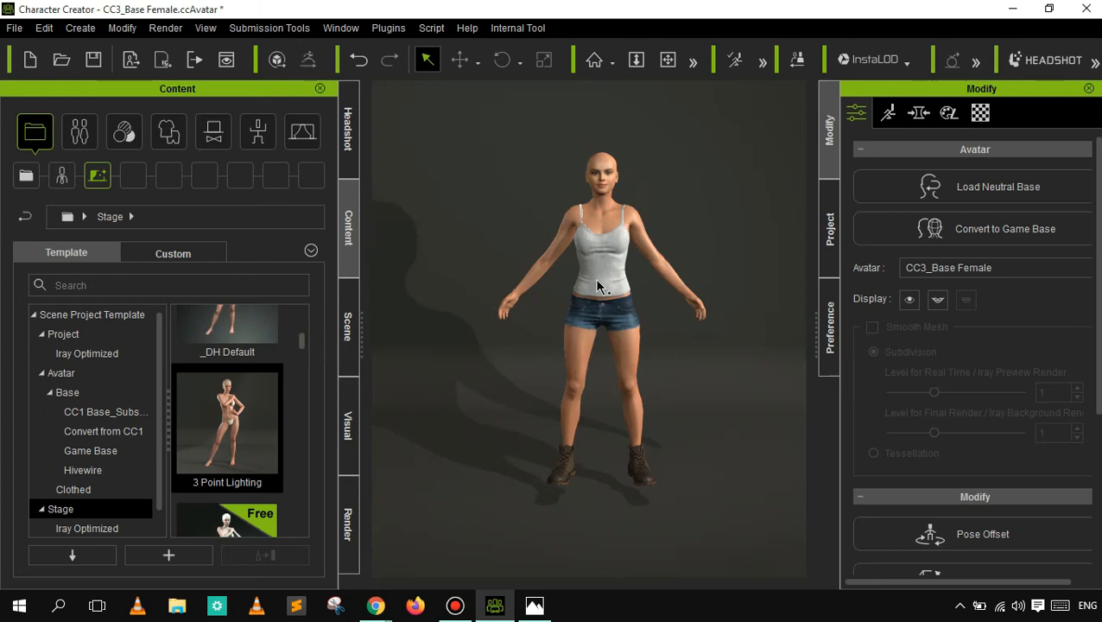
{"action": "left_click", "coordinate": [668, 59]}
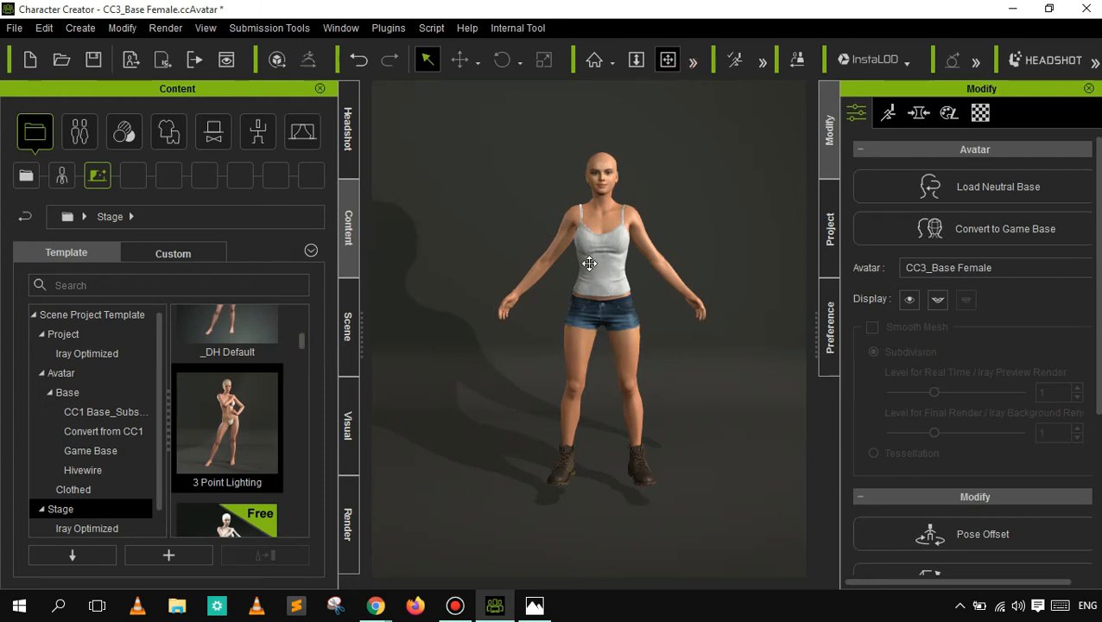
{"action": "left_click_drag", "start_coordinate": [573, 290], "coordinate": [520, 315]}
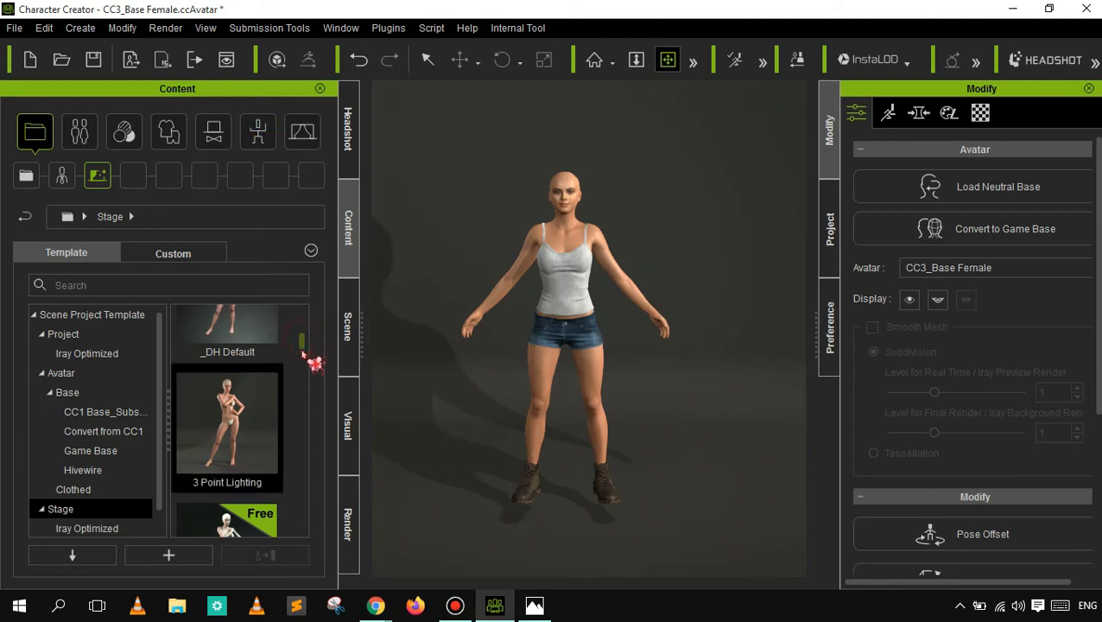
- Look through the remaining Stage templates and the Iray Optimized stages, and switch to the Actor templates
{"action": "scroll", "coordinate": [307, 354], "scroll_direction": "down", "scroll_amount": 3}
{"action": "scroll", "coordinate": [314, 419], "scroll_direction": "down", "scroll_amount": 1}
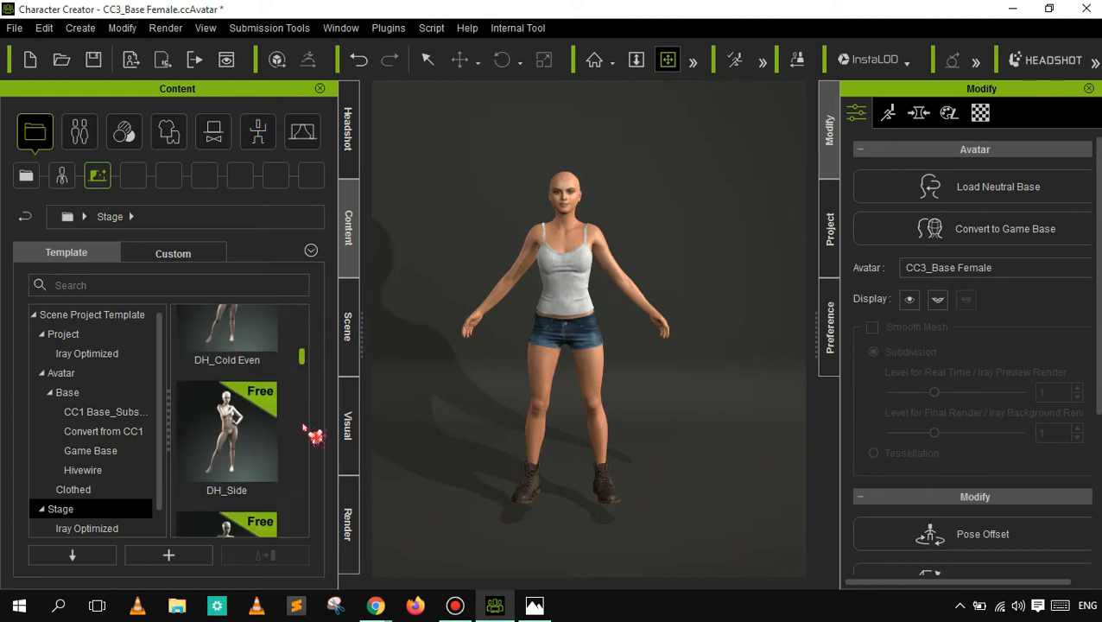
{"action": "scroll", "coordinate": [309, 482], "scroll_direction": "down", "scroll_amount": 2}
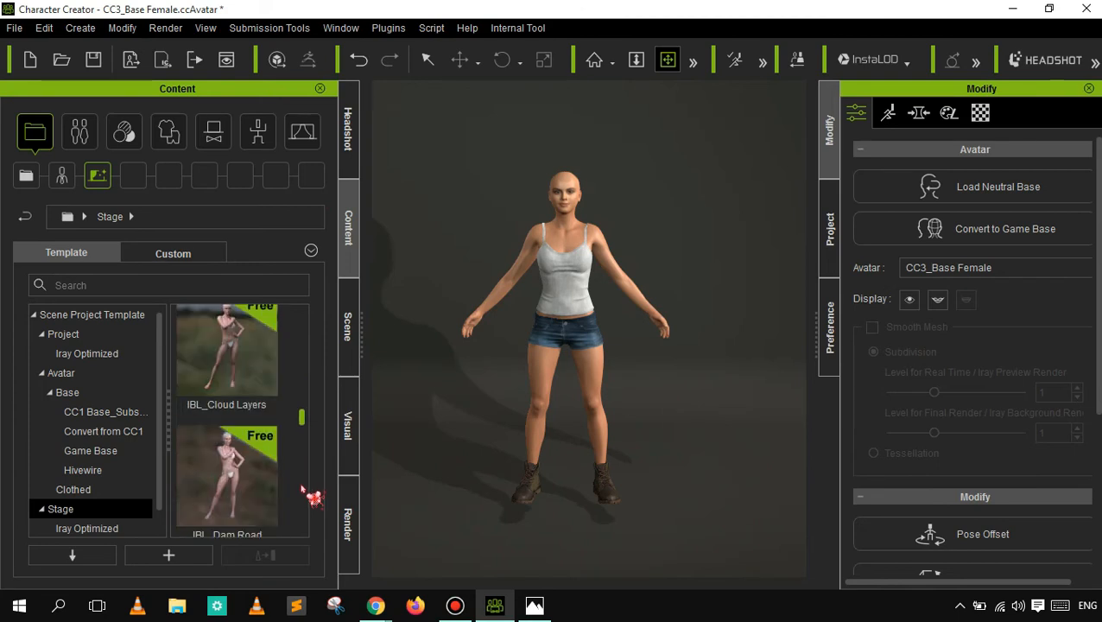
{"action": "scroll", "coordinate": [311, 501], "scroll_direction": "down", "scroll_amount": 3}
{"action": "scroll", "coordinate": [313, 518], "scroll_direction": "down", "scroll_amount": 4}
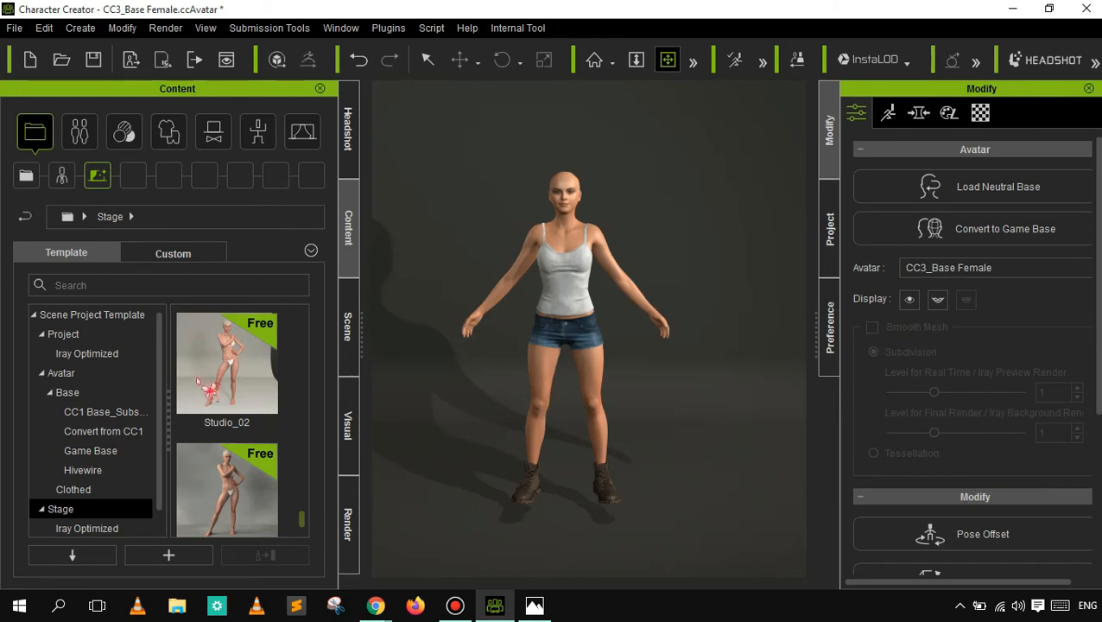
{"action": "left_click", "coordinate": [88, 529]}
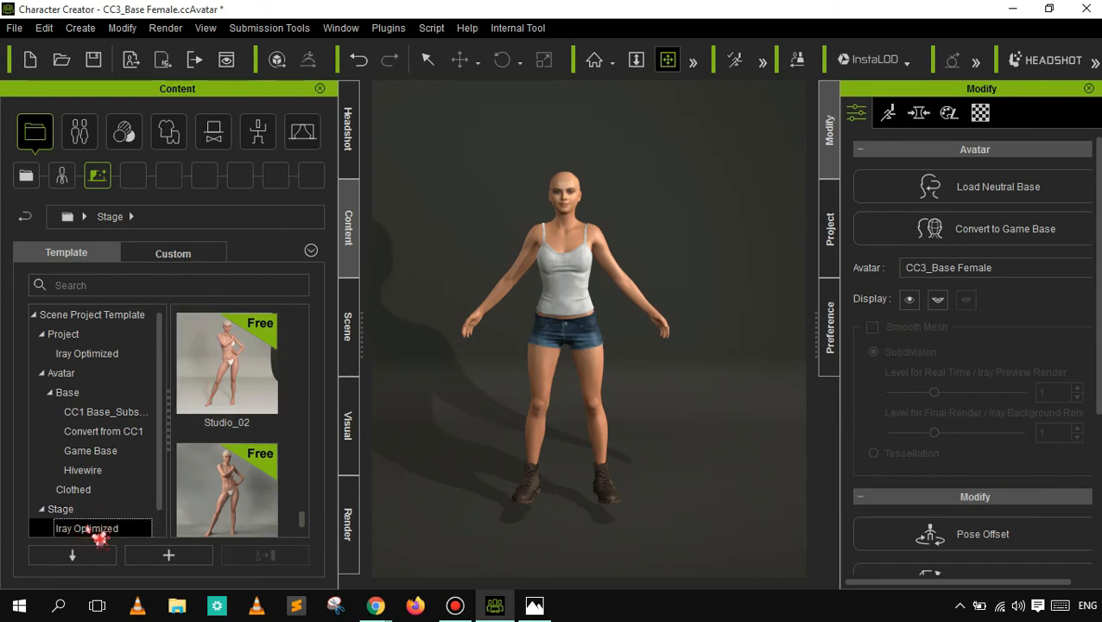
{"action": "left_click_drag", "start_coordinate": [301, 434], "coordinate": [302, 311]}
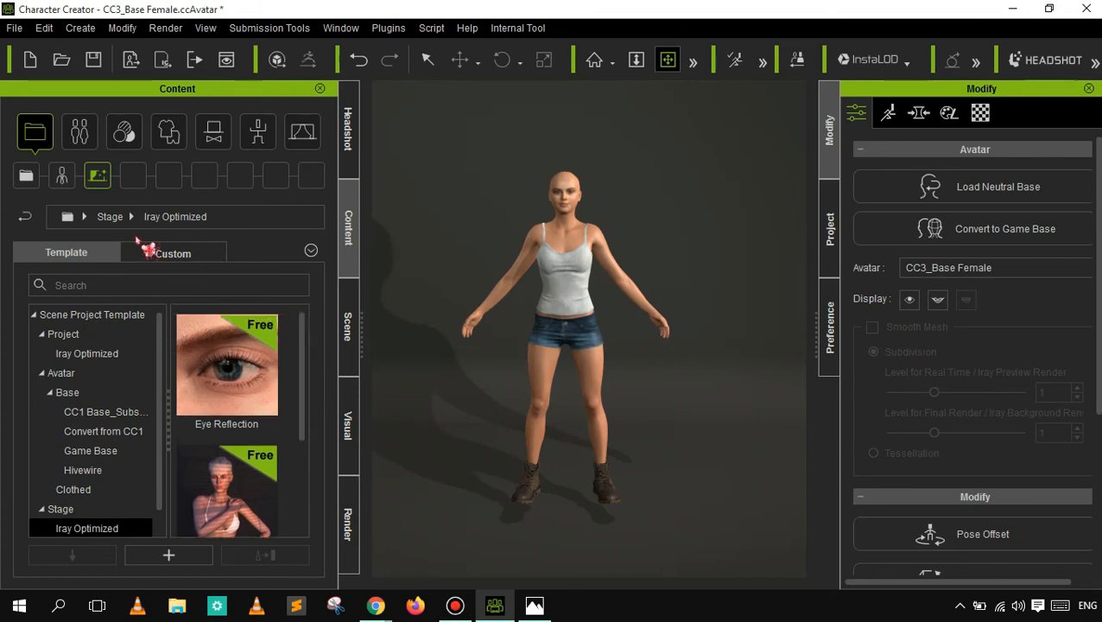
{"action": "left_click", "coordinate": [92, 143]}
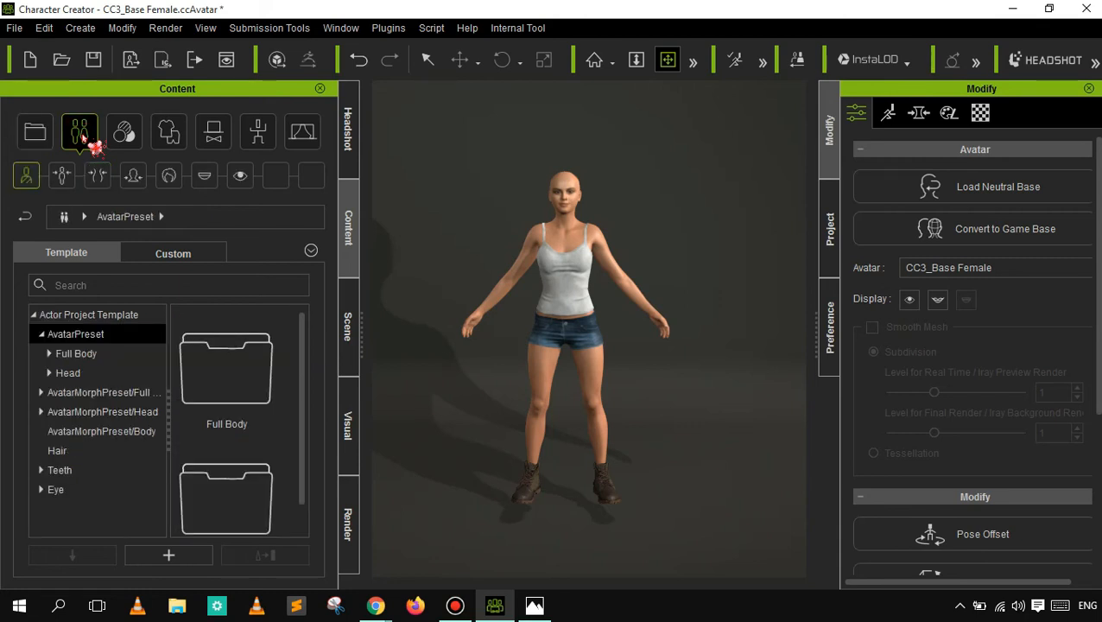
- Look through the Full Body avatar presets for Convert from CC1, High Resolution and Hivewire, plus the Head presets and their Convert from CC1 set
{"action": "left_click", "coordinate": [51, 354]}
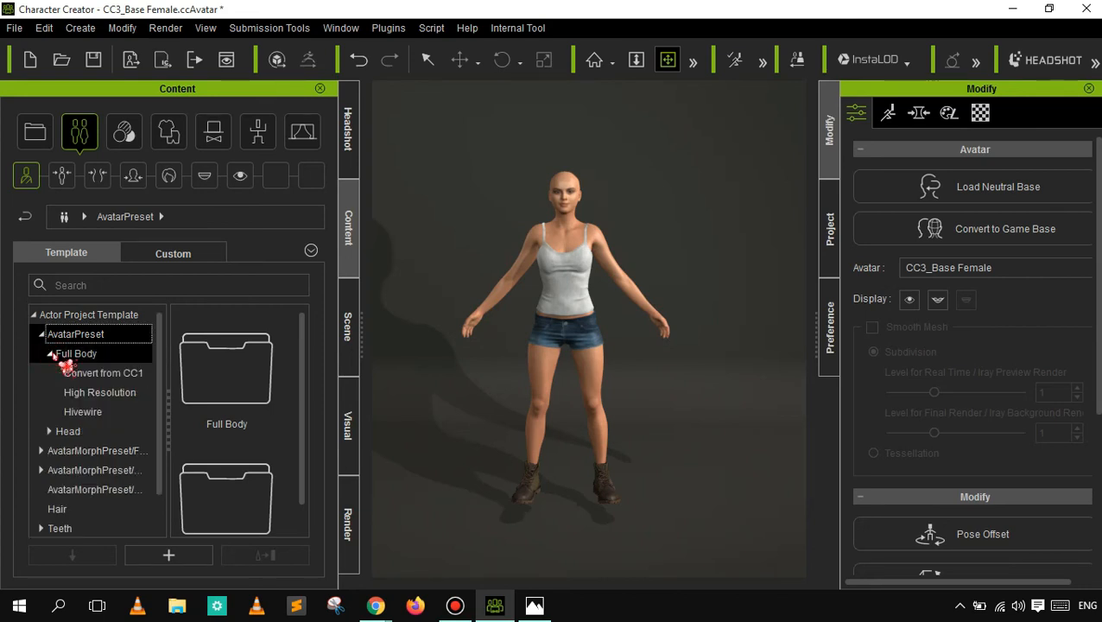
{"action": "left_click", "coordinate": [88, 375]}
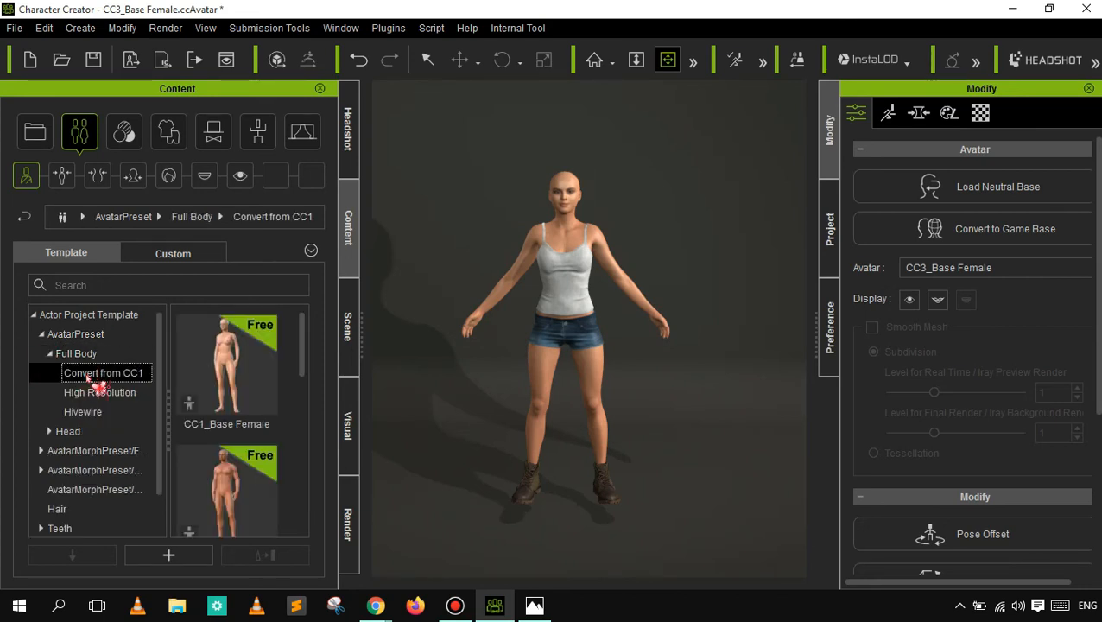
{"action": "left_click_drag", "start_coordinate": [302, 354], "coordinate": [300, 445]}
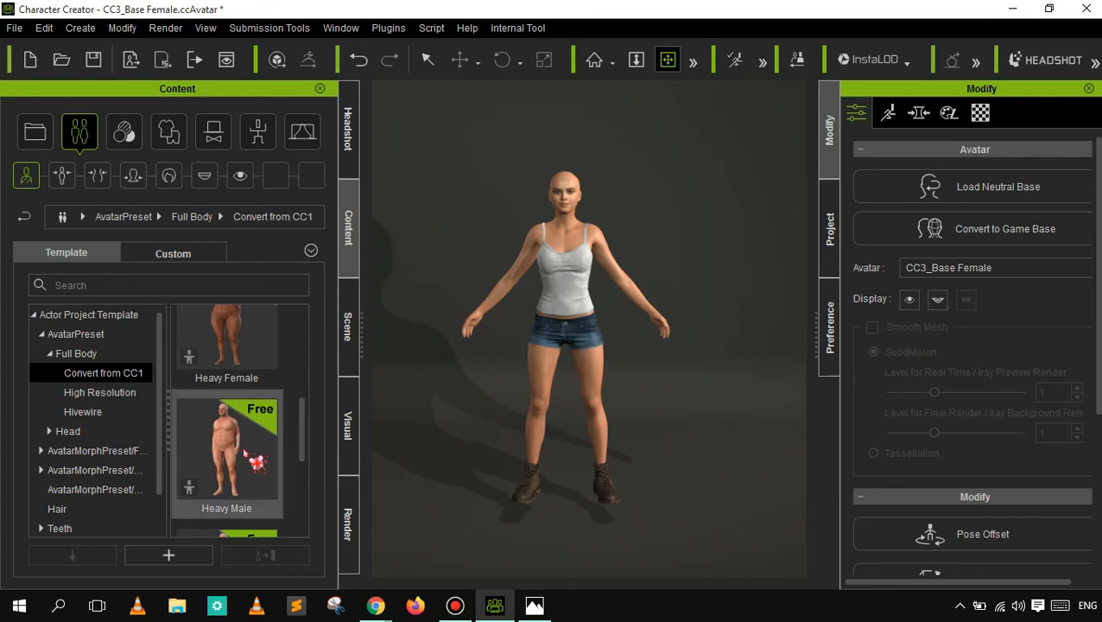
{"action": "mouse_move", "coordinate": [244, 453]}
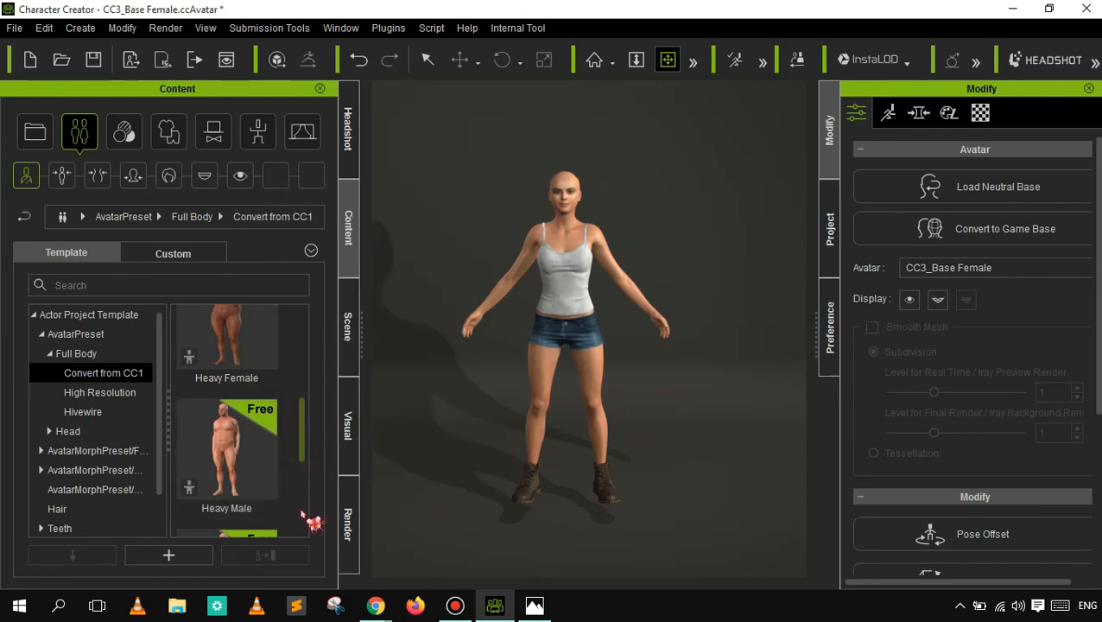
{"action": "scroll", "coordinate": [308, 523], "scroll_direction": "down", "scroll_amount": 3}
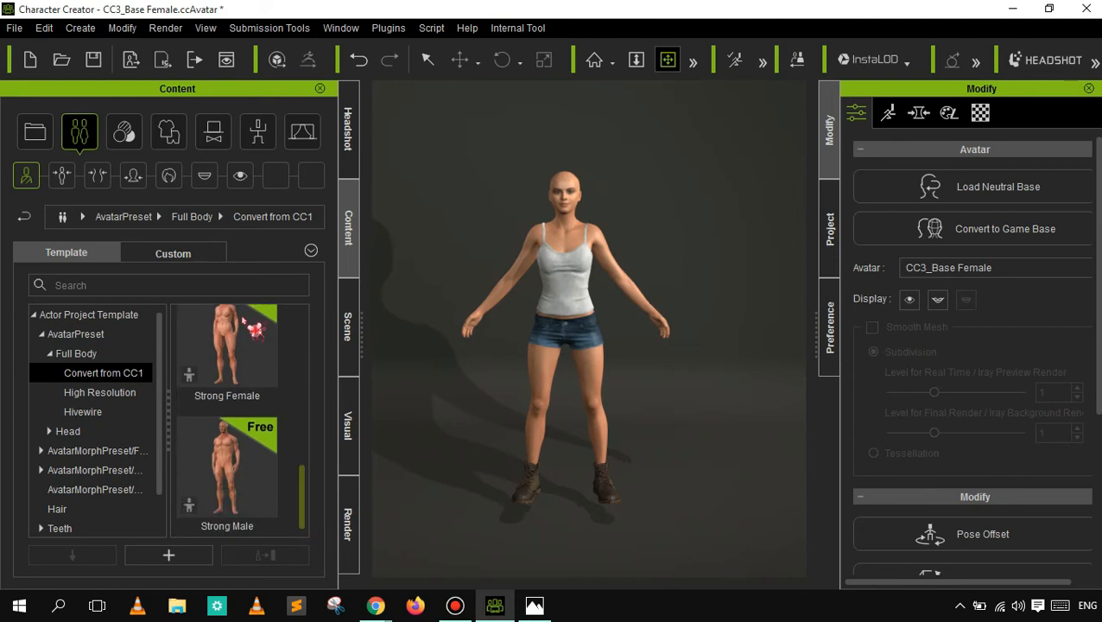
{"action": "left_click", "coordinate": [126, 397]}
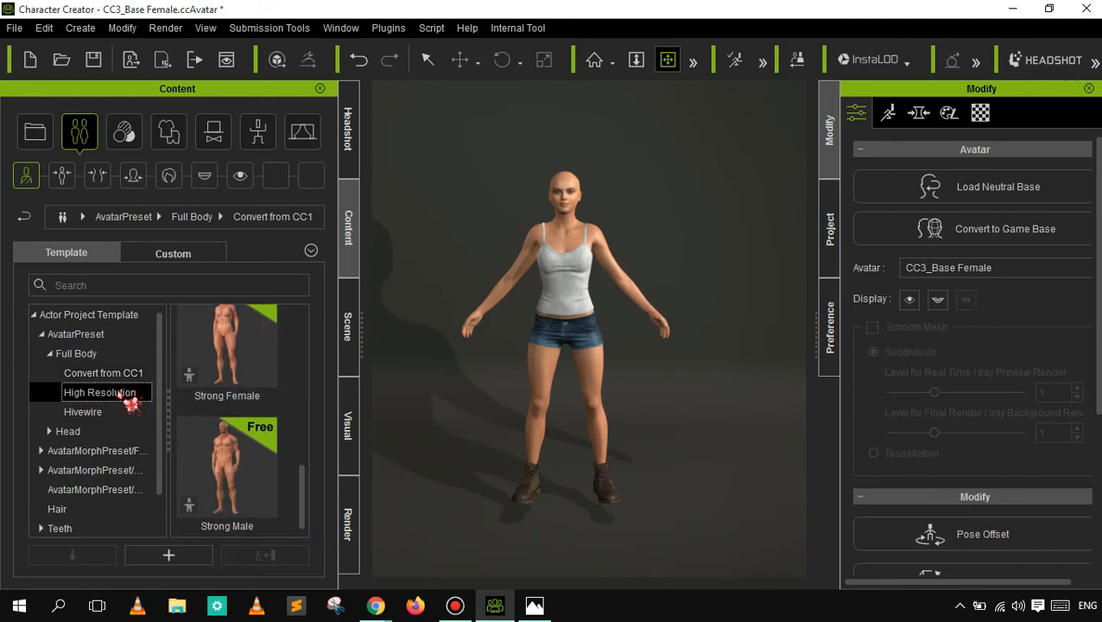
{"action": "left_click", "coordinate": [105, 412]}
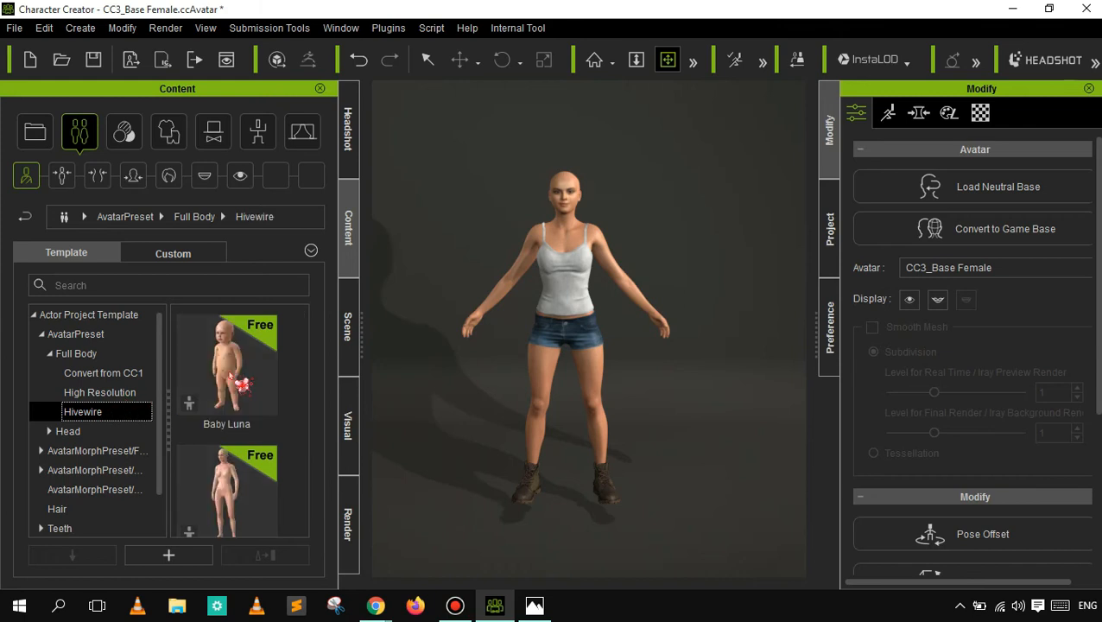
{"action": "left_click_drag", "start_coordinate": [302, 397], "coordinate": [303, 536]}
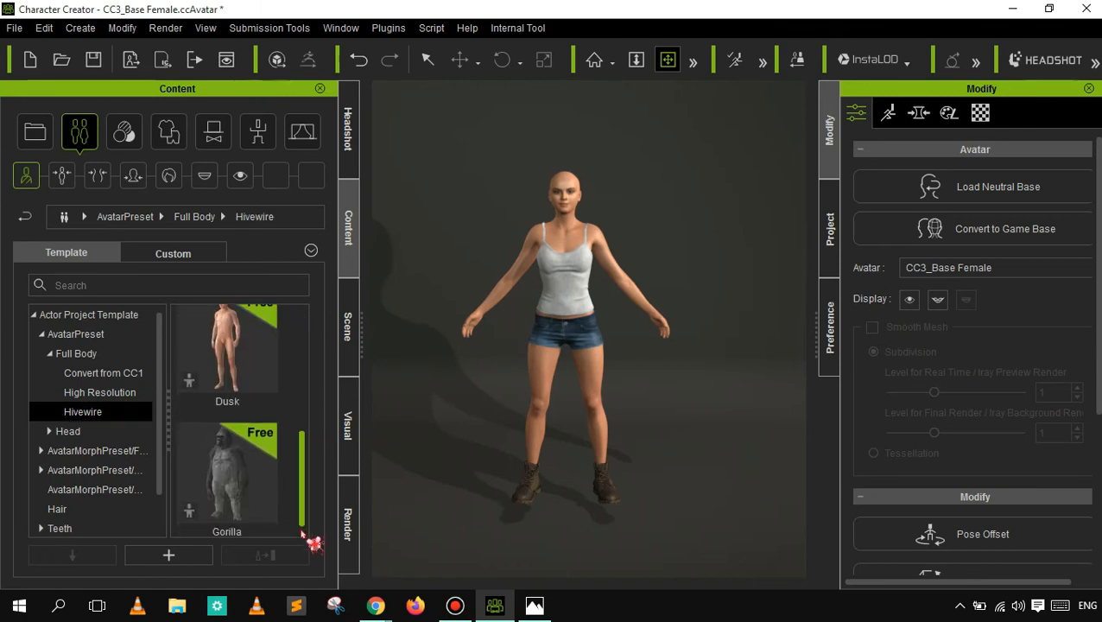
{"action": "left_click", "coordinate": [88, 435]}
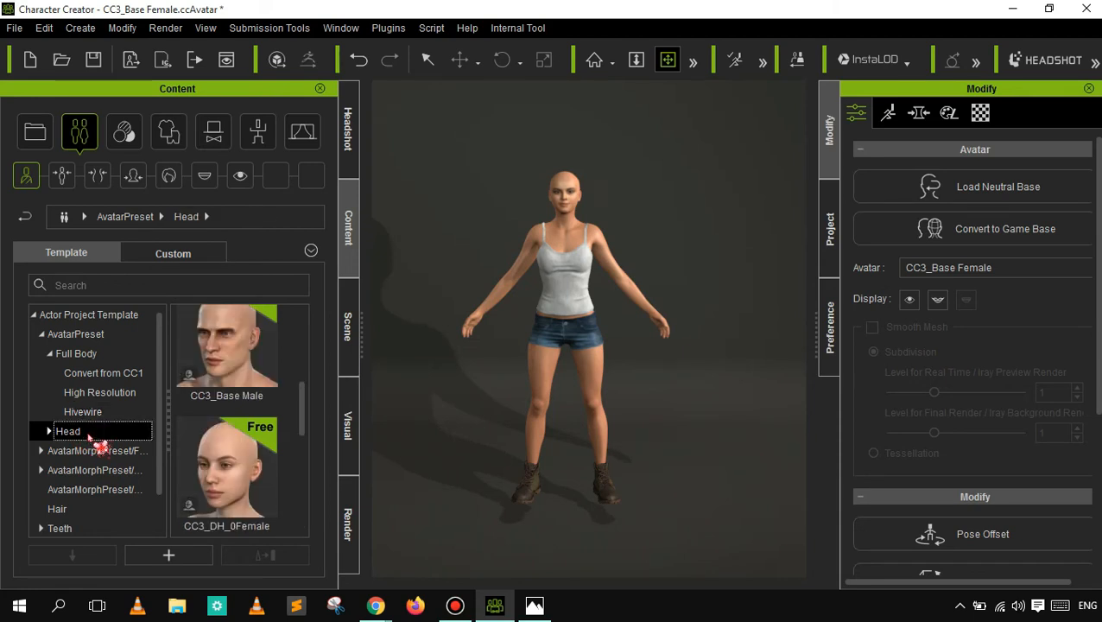
{"action": "scroll", "coordinate": [316, 462], "scroll_direction": "down", "scroll_amount": 5}
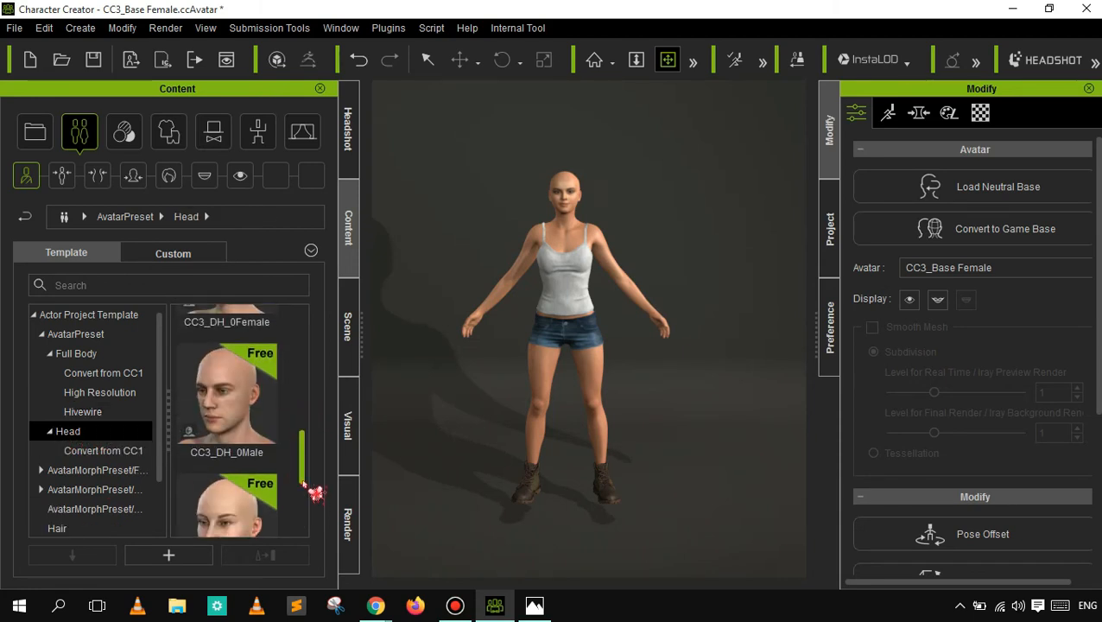
{"action": "left_click", "coordinate": [127, 451]}
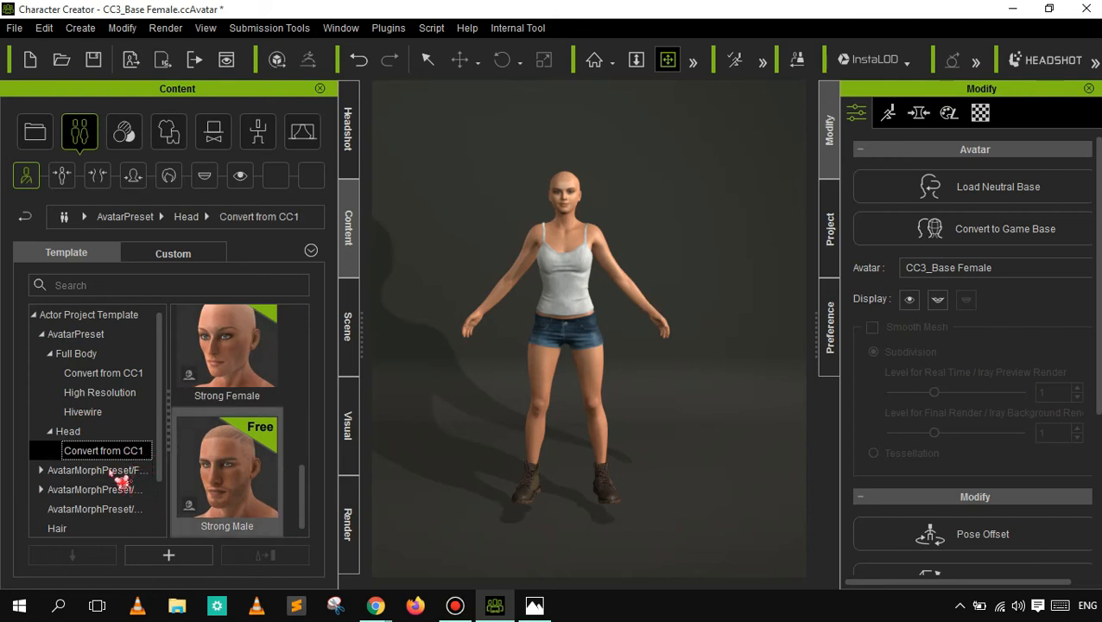
- Apply the Slacker preset from the full-body avatar morph templates to the character
{"action": "left_click", "coordinate": [121, 470]}
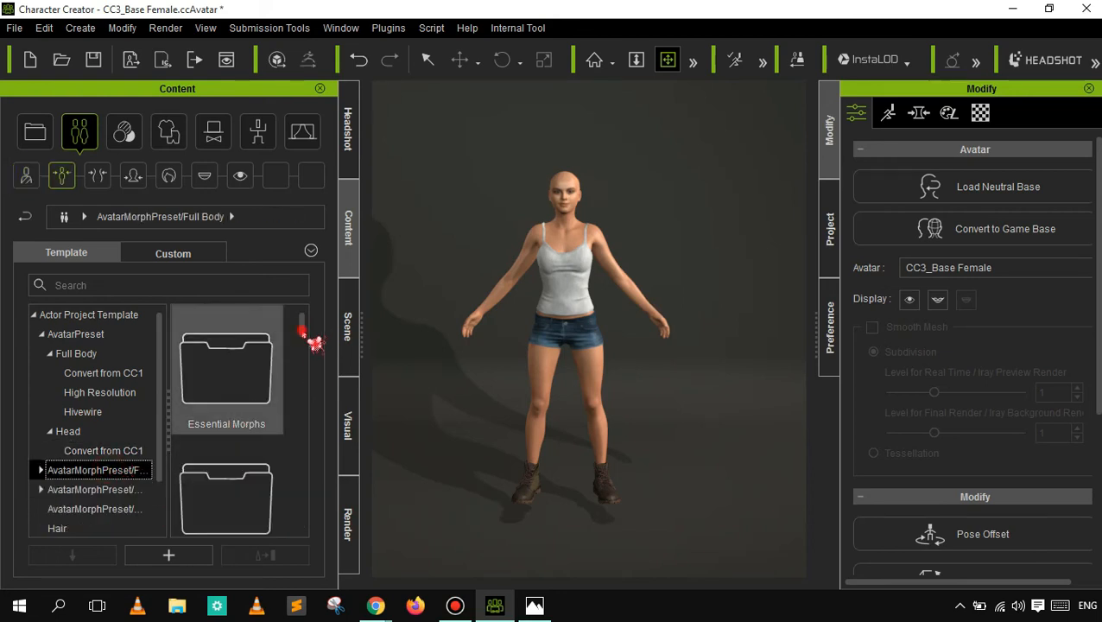
{"action": "scroll", "coordinate": [314, 365], "scroll_direction": "down", "scroll_amount": 4}
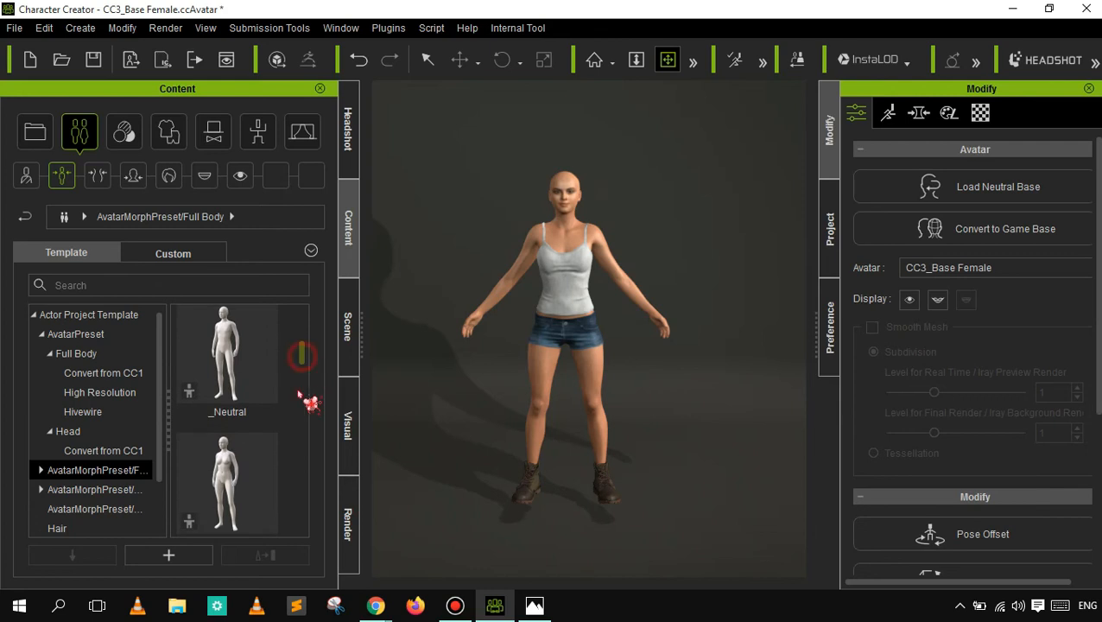
{"action": "scroll", "coordinate": [309, 401], "scroll_direction": "down", "scroll_amount": 2}
{"action": "scroll", "coordinate": [309, 427], "scroll_direction": "down", "scroll_amount": 5}
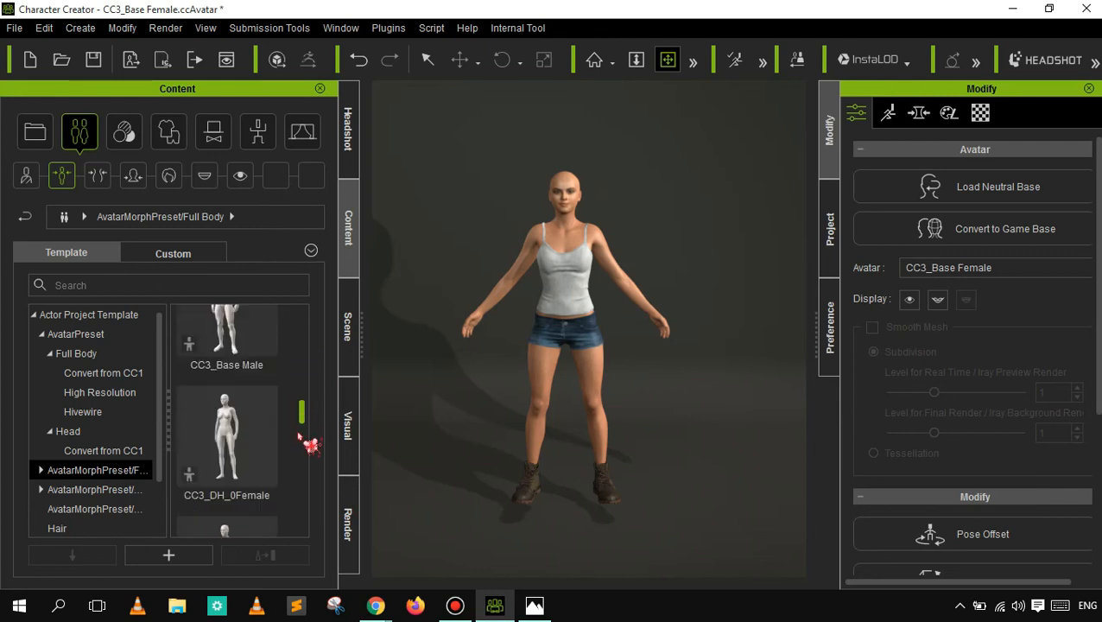
{"action": "scroll", "coordinate": [309, 479], "scroll_direction": "down", "scroll_amount": 1}
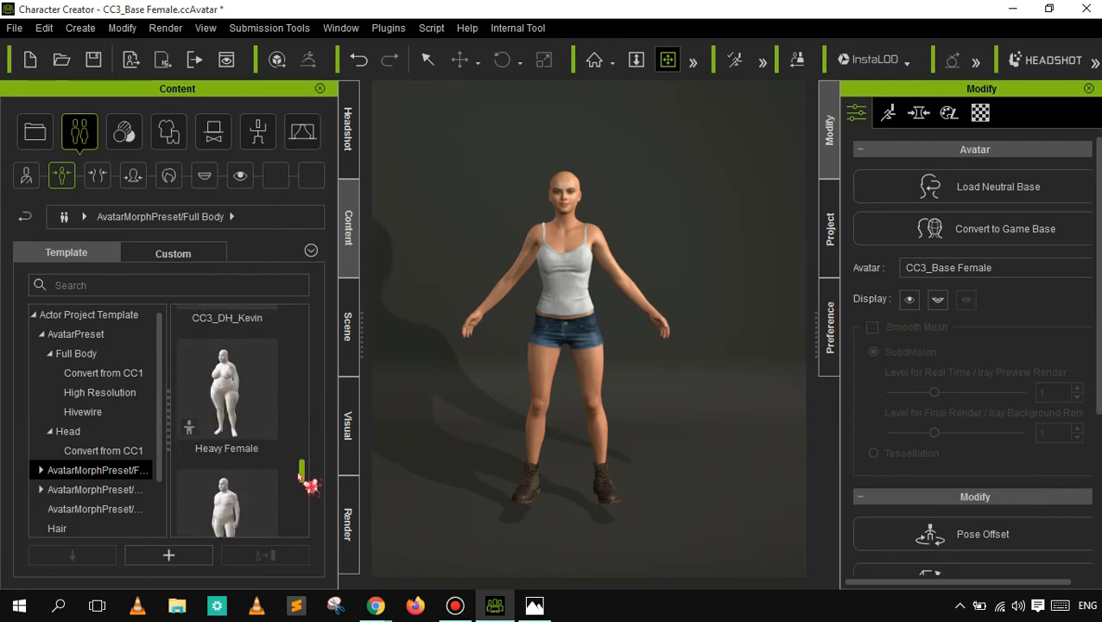
{"action": "scroll", "coordinate": [309, 497], "scroll_direction": "down", "scroll_amount": 1}
{"action": "scroll", "coordinate": [309, 497], "scroll_direction": "down", "scroll_amount": 2}
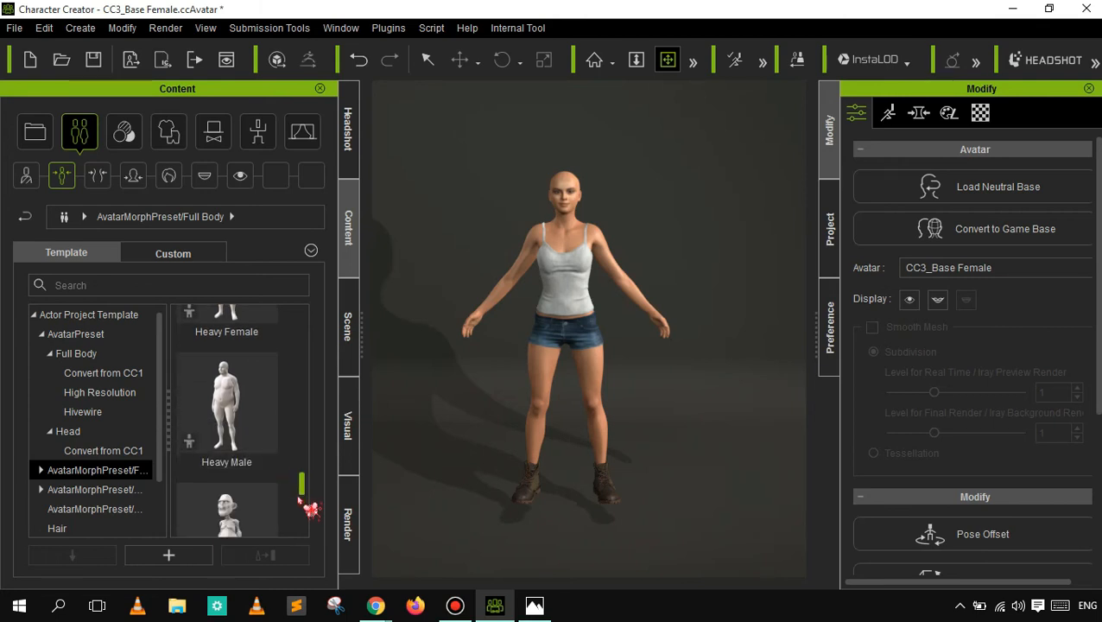
{"action": "scroll", "coordinate": [299, 491], "scroll_direction": "down", "scroll_amount": 2}
{"action": "scroll", "coordinate": [309, 508], "scroll_direction": "down", "scroll_amount": 1}
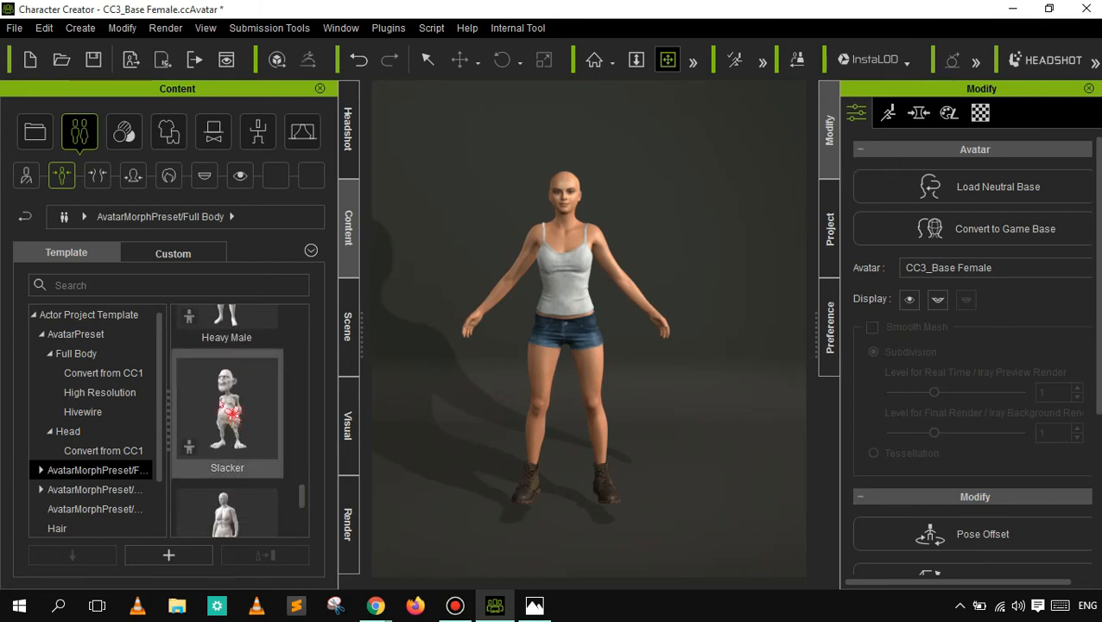
{"action": "double_click", "coordinate": [248, 408]}
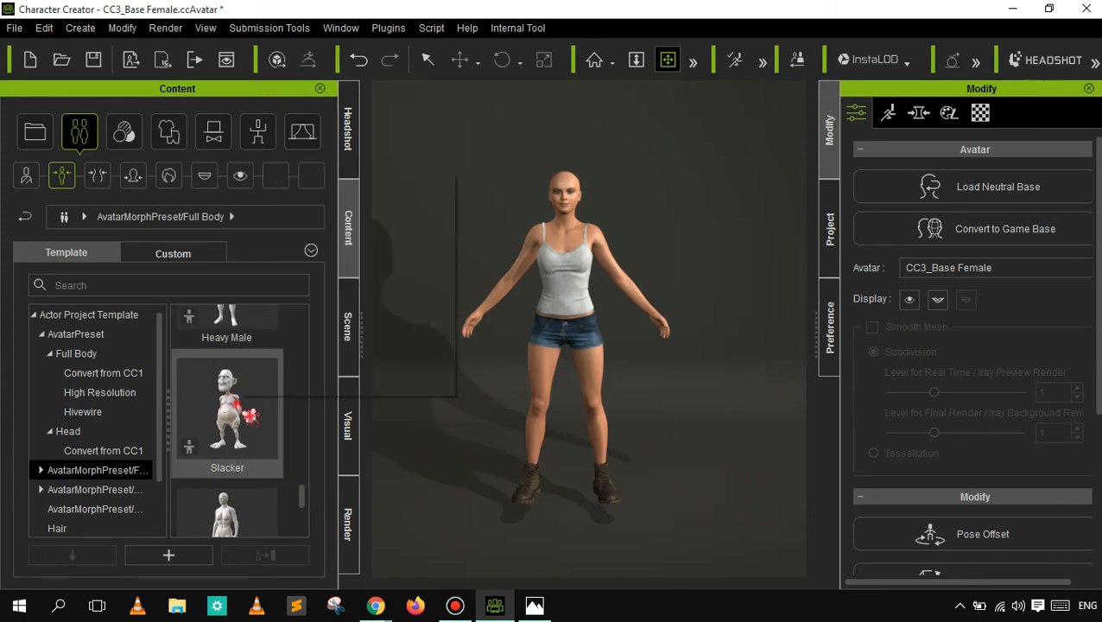
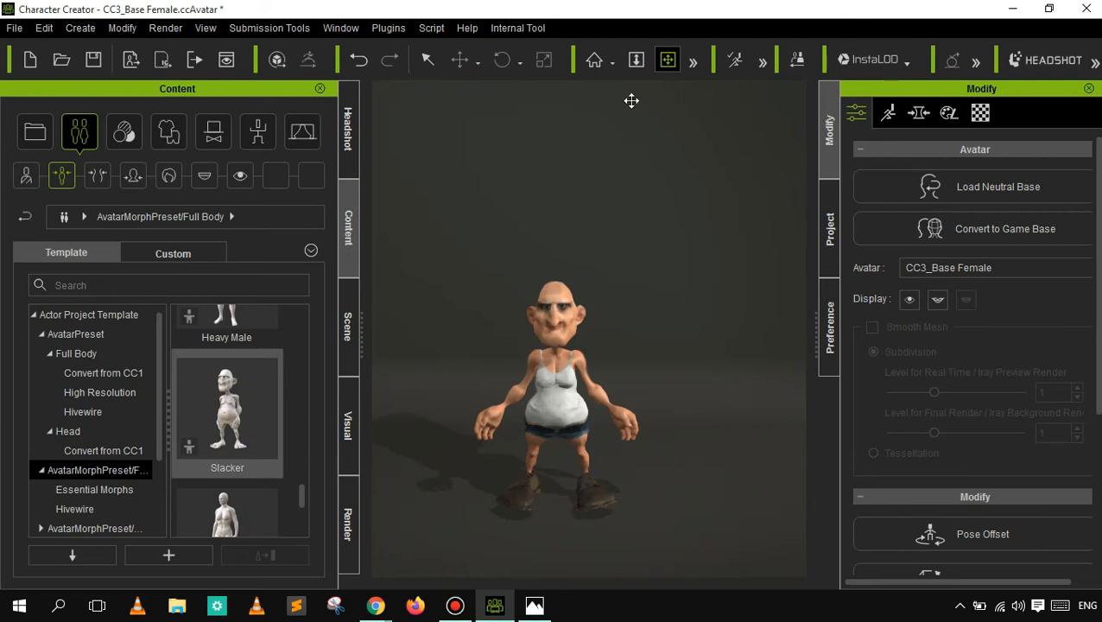
- Zoom in on the Slacker-morphed character and reframe it to examine the head and upper body
{"action": "left_click", "coordinate": [637, 62]}
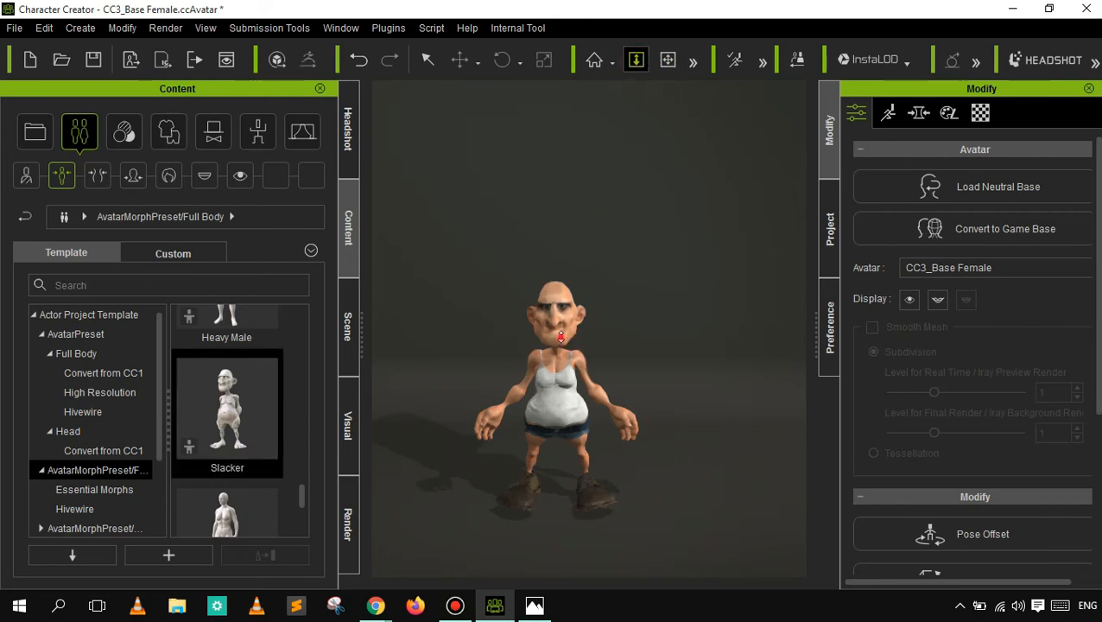
{"action": "left_click_drag", "start_coordinate": [560, 290], "coordinate": [558, 212]}
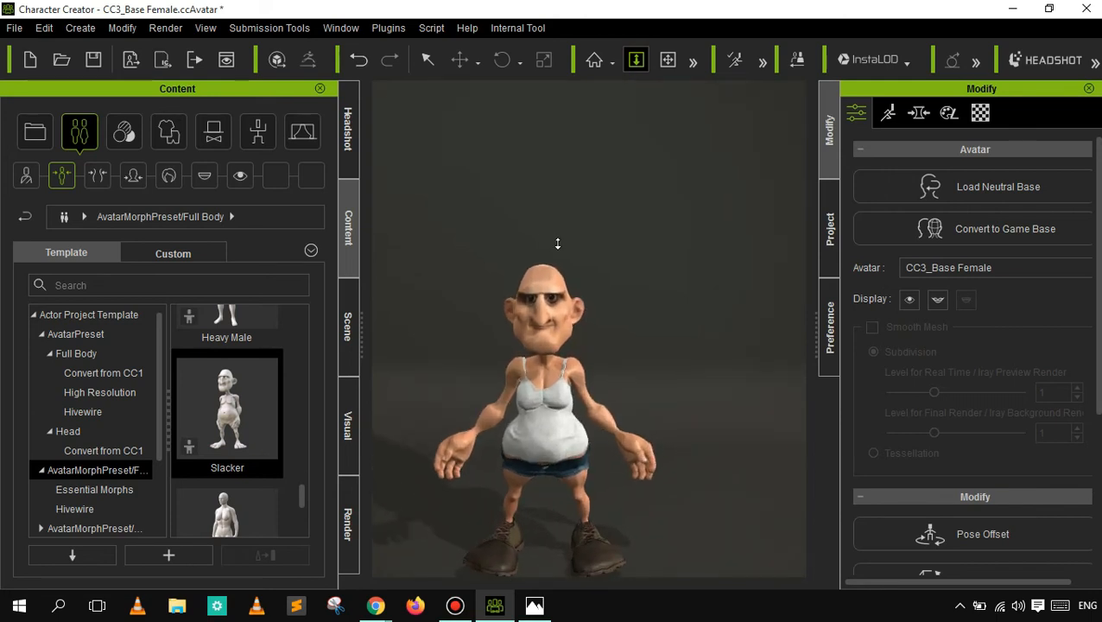
{"action": "left_click_drag", "start_coordinate": [533, 387], "coordinate": [545, 226]}
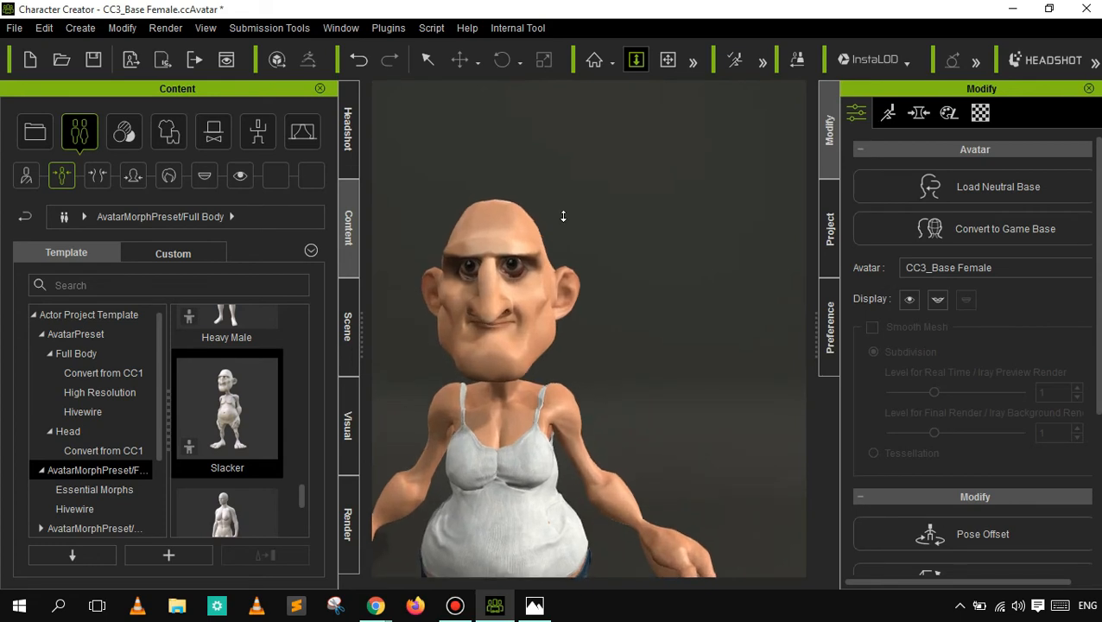
{"action": "left_click", "coordinate": [667, 61]}
{"action": "left_click", "coordinate": [505, 402]}
{"action": "left_click_drag", "start_coordinate": [524, 384], "coordinate": [522, 339]}
{"action": "left_click_drag", "start_coordinate": [534, 424], "coordinate": [533, 416]}
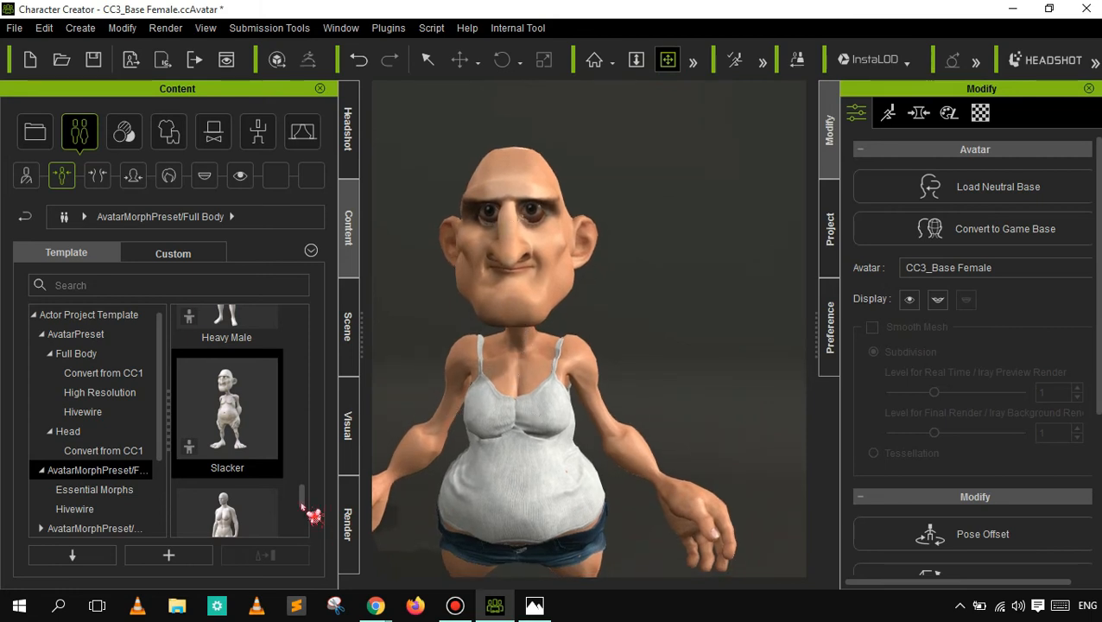
- Undo the Slacker morph and reframe the character's head and upper body
{"action": "left_click_drag", "start_coordinate": [300, 512], "coordinate": [301, 526]}
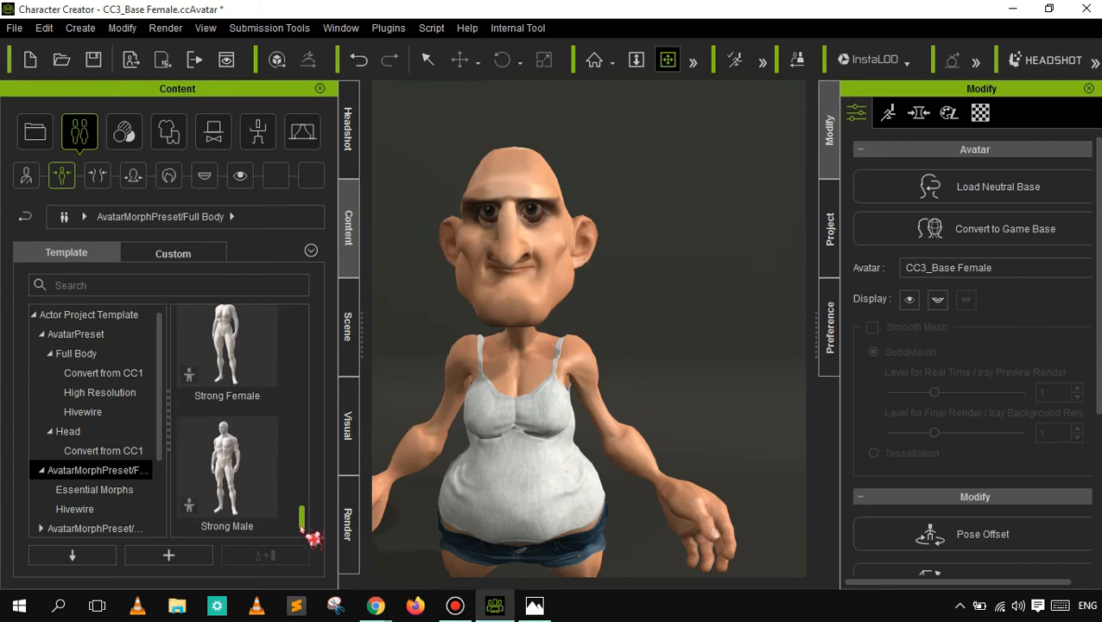
{"action": "left_click", "coordinate": [359, 60]}
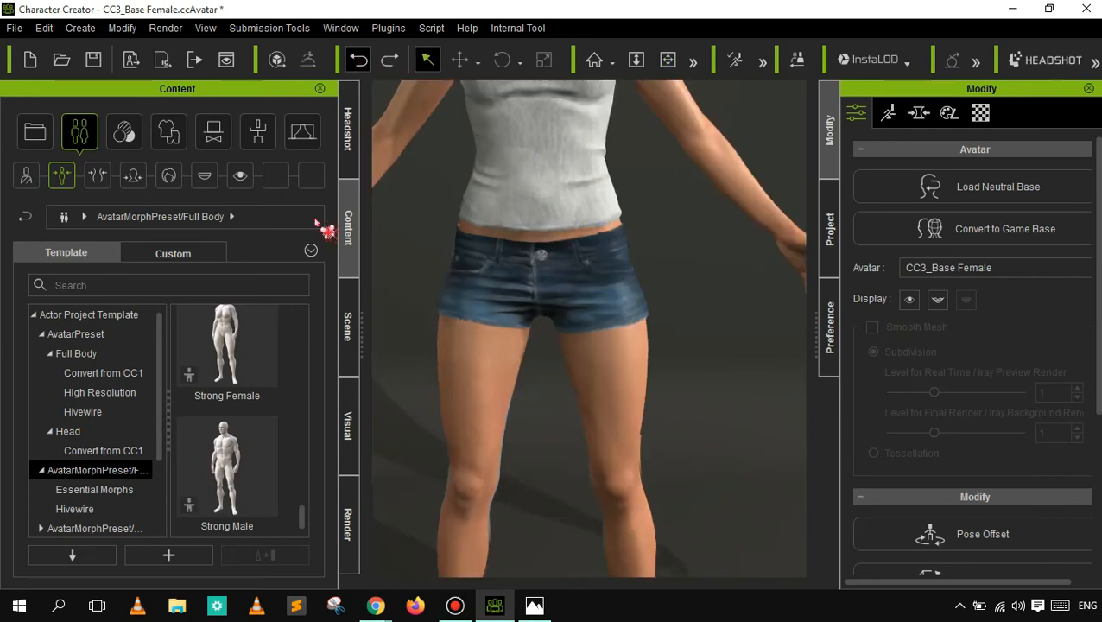
{"action": "left_click", "coordinate": [668, 59]}
{"action": "left_click_drag", "start_coordinate": [558, 137], "coordinate": [583, 525]}
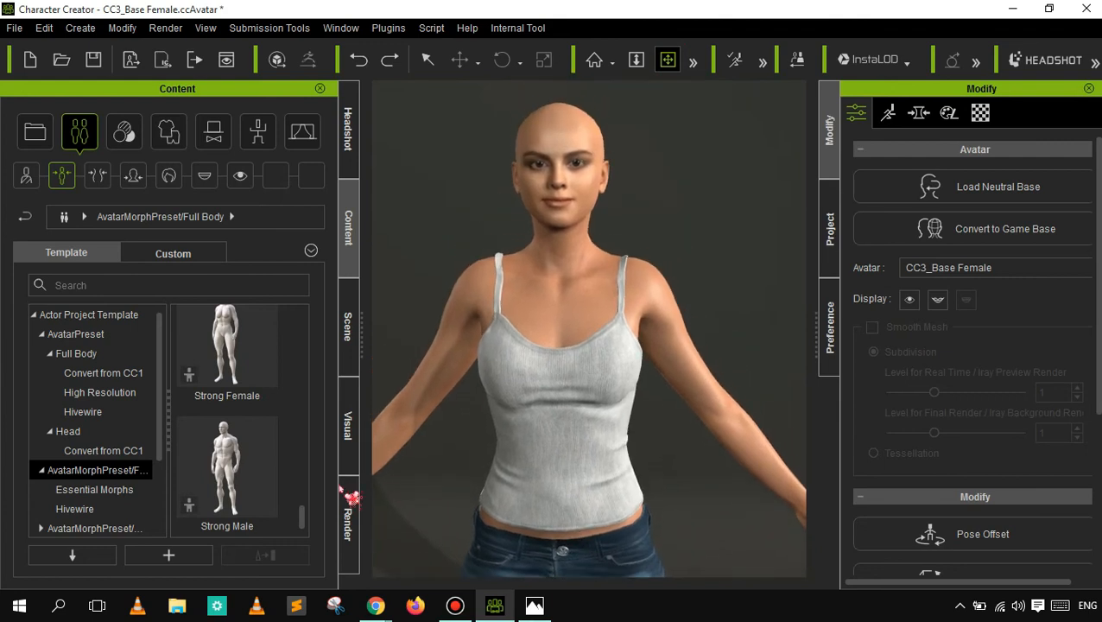
- Look through the Essential Morphs and Hivewire sets of the full-body avatar morph presets
{"action": "left_click", "coordinate": [96, 490]}
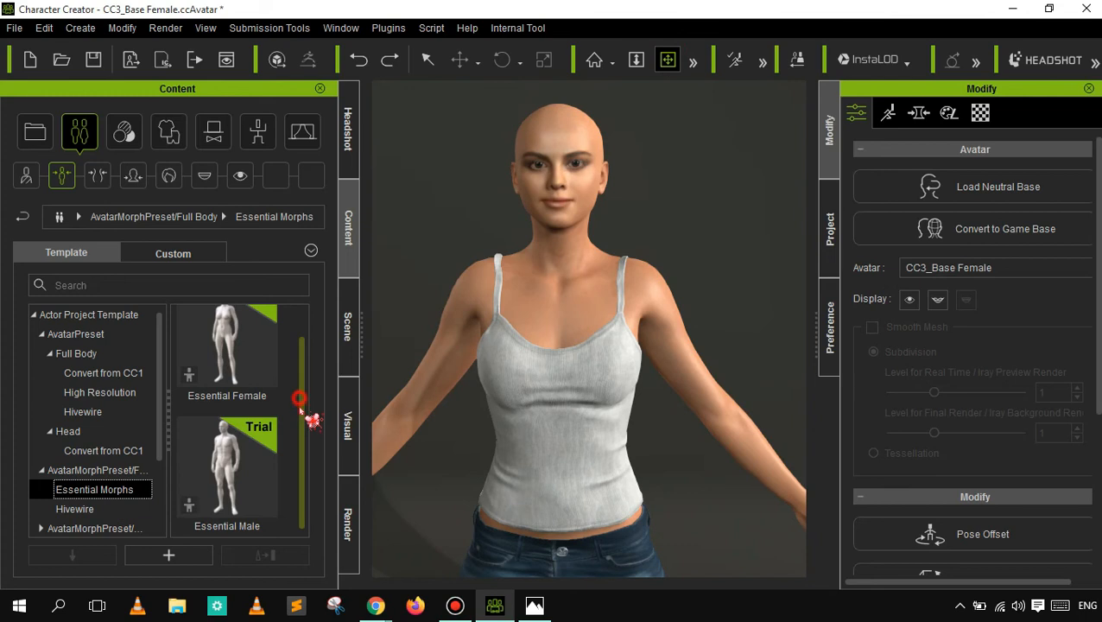
{"action": "left_click", "coordinate": [107, 509]}
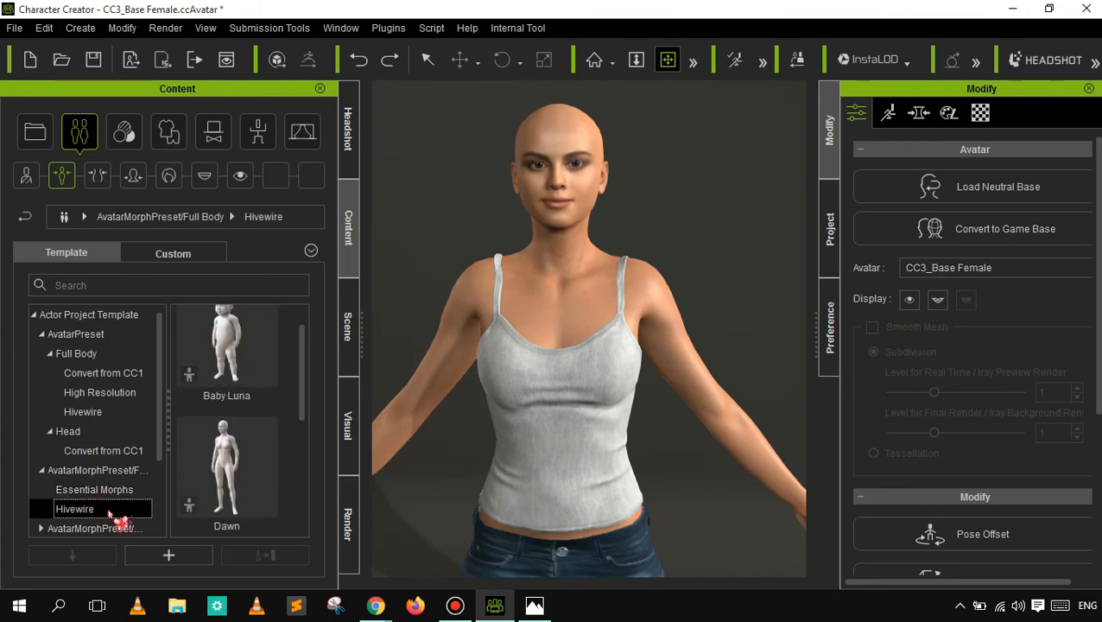
{"action": "left_click_drag", "start_coordinate": [313, 381], "coordinate": [314, 504]}
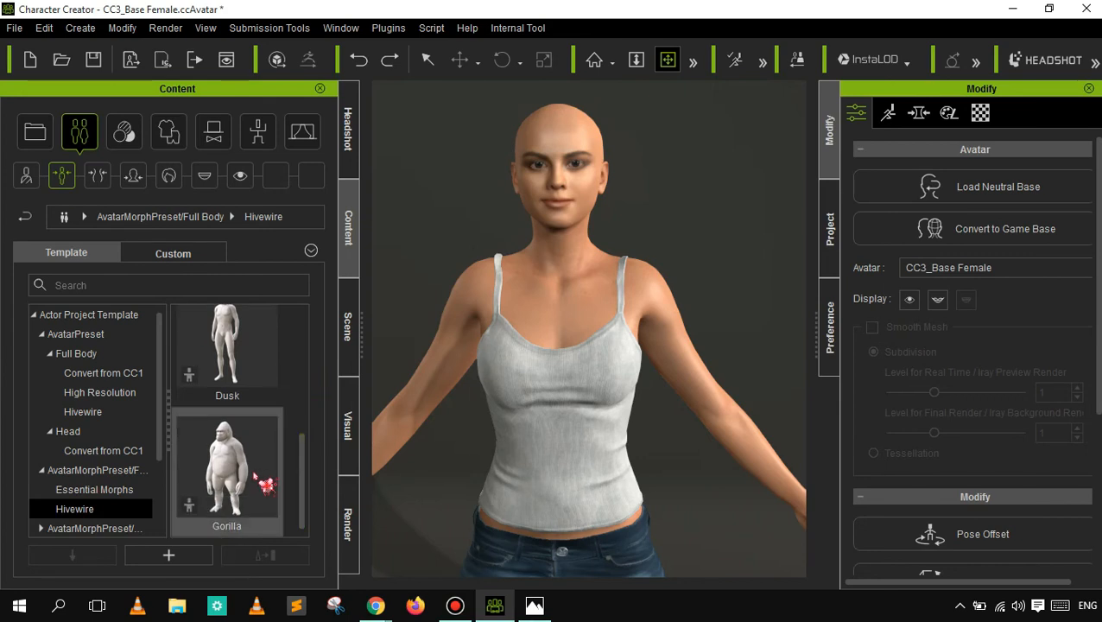
- Try the Hivewire Gorilla preset on the character, examine its upper body and undo the morph
{"action": "double_click", "coordinate": [260, 481]}
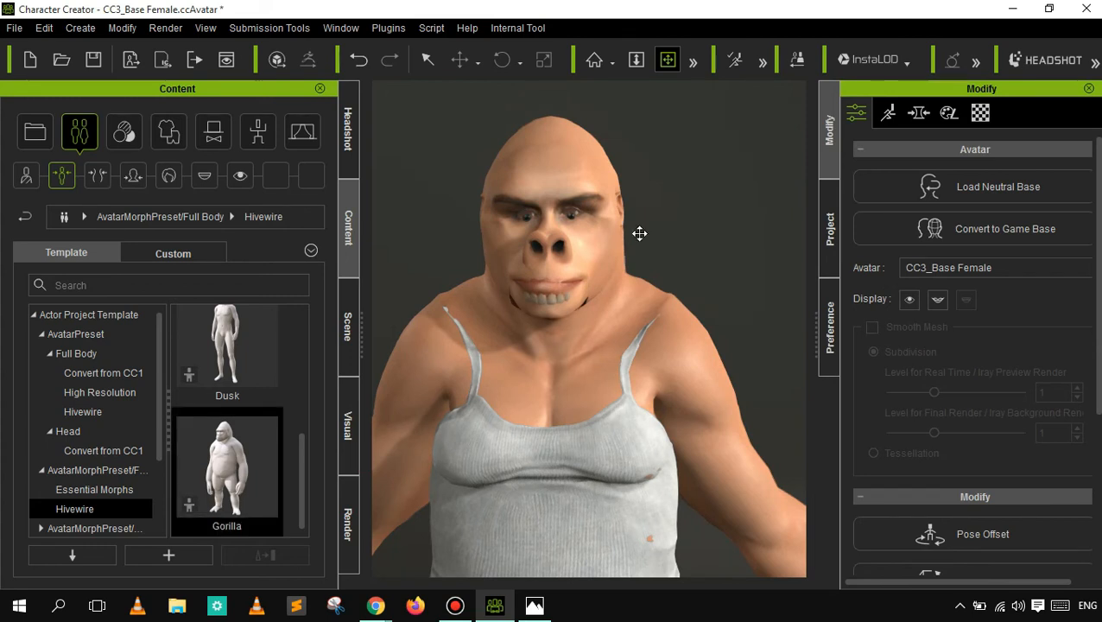
{"action": "left_click_drag", "start_coordinate": [585, 239], "coordinate": [575, 200]}
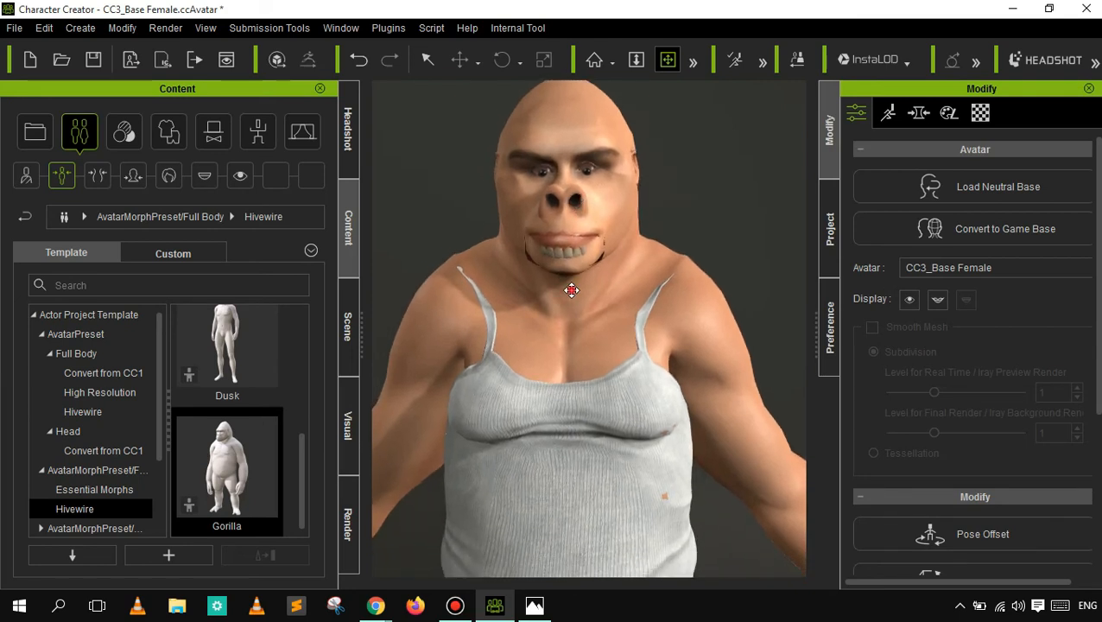
{"action": "left_click_drag", "start_coordinate": [573, 287], "coordinate": [571, 280]}
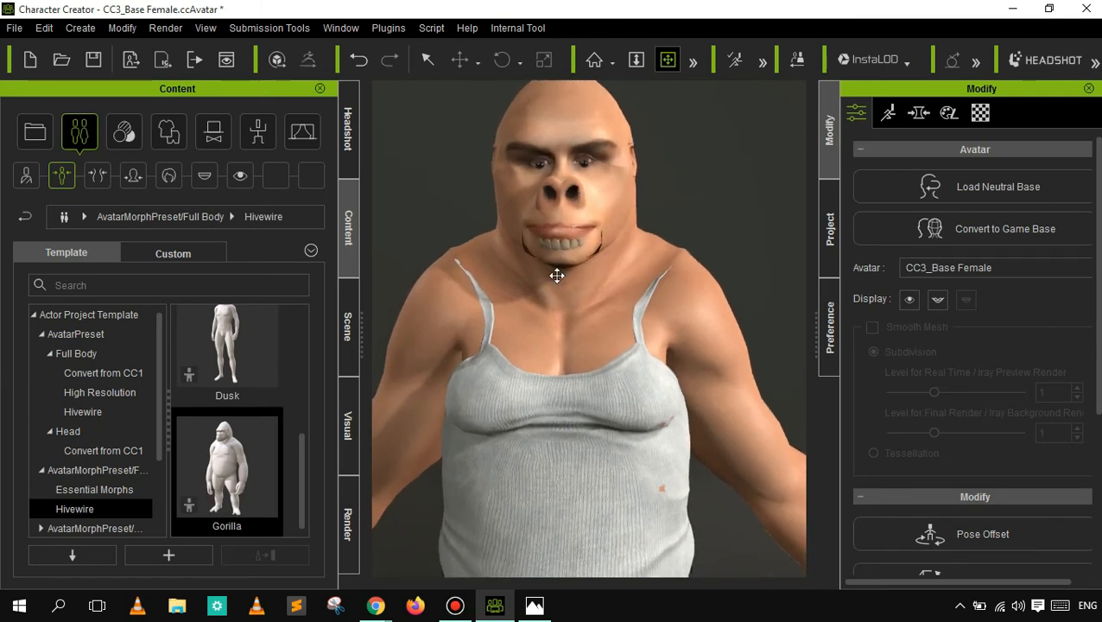
{"action": "left_click", "coordinate": [361, 60]}
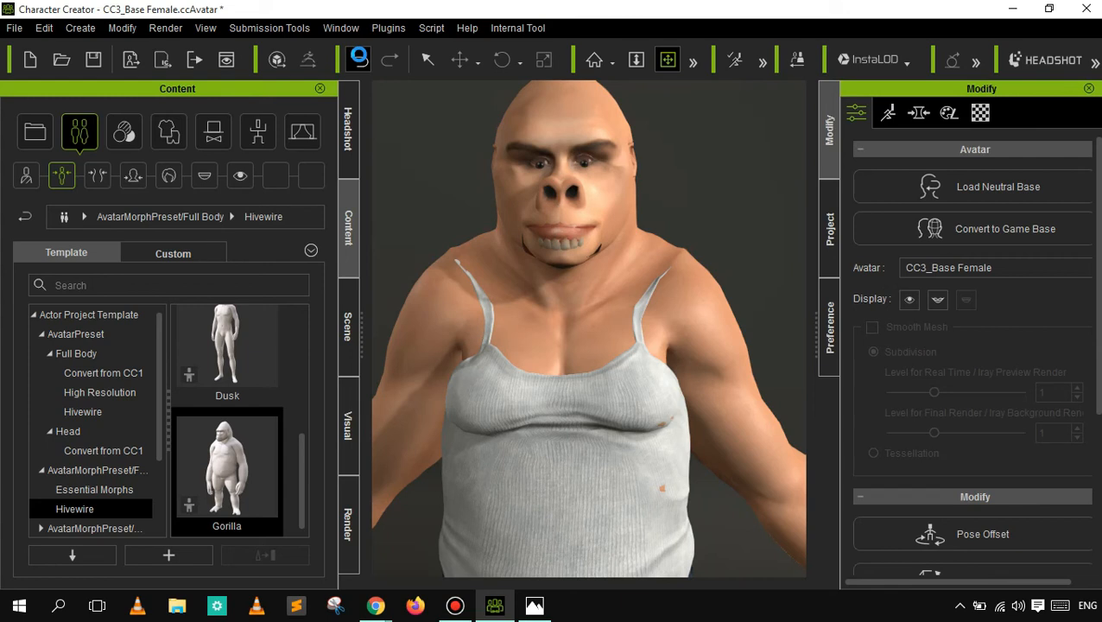
{"action": "left_click", "coordinate": [370, 66]}
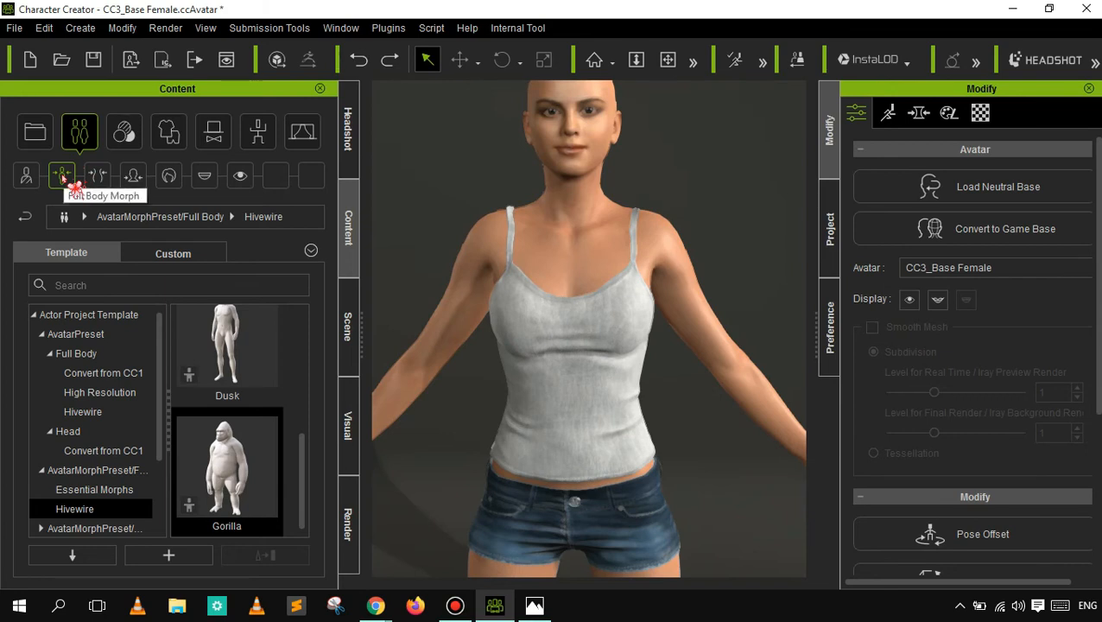
- Look through the Body morph presets, including an enlarged preview of Heavy Male, and through the Head morph presets
{"action": "left_click", "coordinate": [98, 177]}
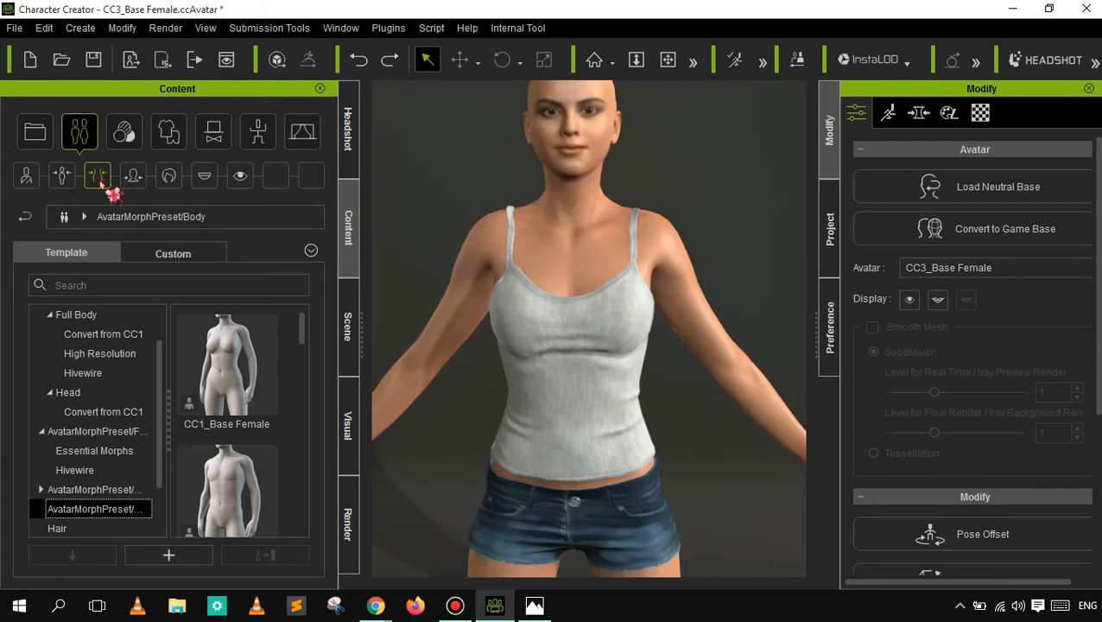
{"action": "scroll", "coordinate": [296, 352], "scroll_direction": "down", "scroll_amount": 2}
{"action": "scroll", "coordinate": [298, 356], "scroll_direction": "down", "scroll_amount": 5}
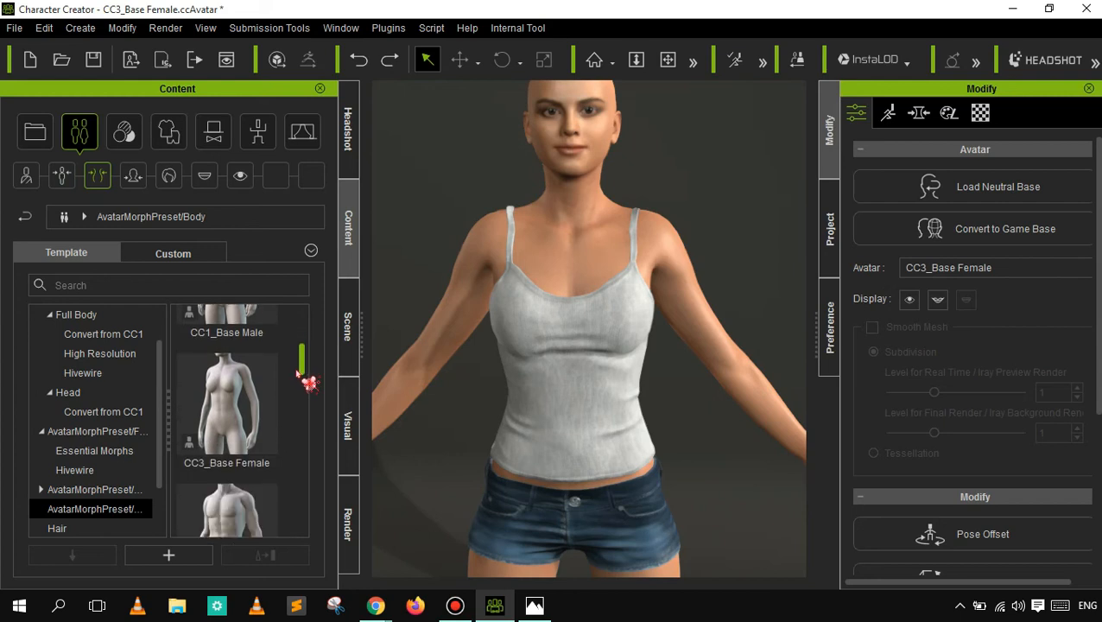
{"action": "scroll", "coordinate": [304, 408], "scroll_direction": "down", "scroll_amount": 5}
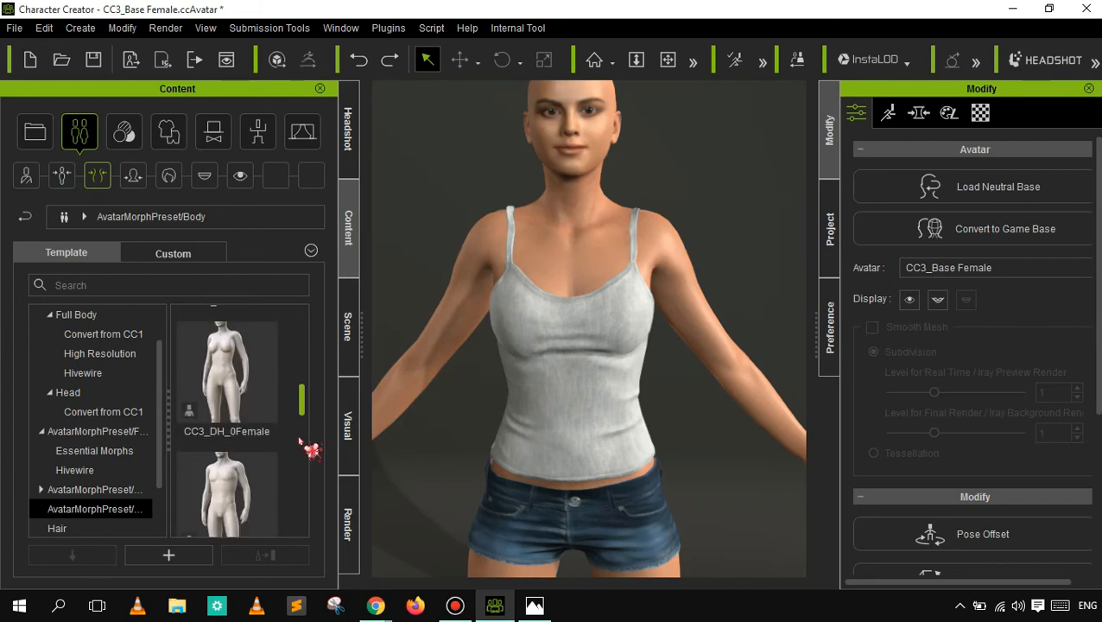
{"action": "scroll", "coordinate": [303, 460], "scroll_direction": "down", "scroll_amount": 4}
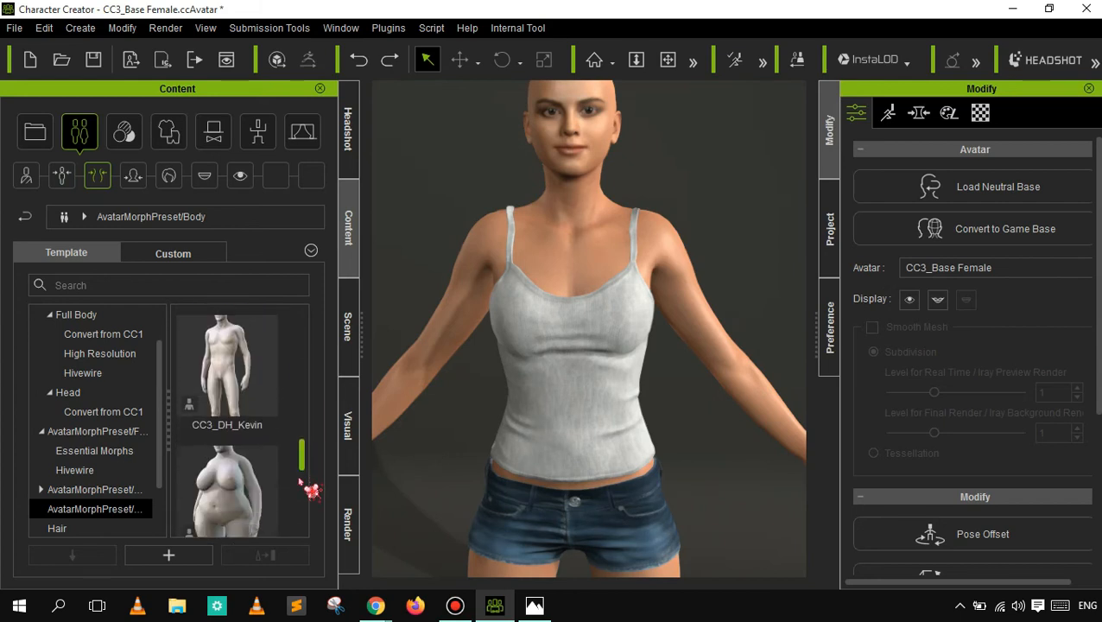
{"action": "scroll", "coordinate": [294, 480], "scroll_direction": "down", "scroll_amount": 2}
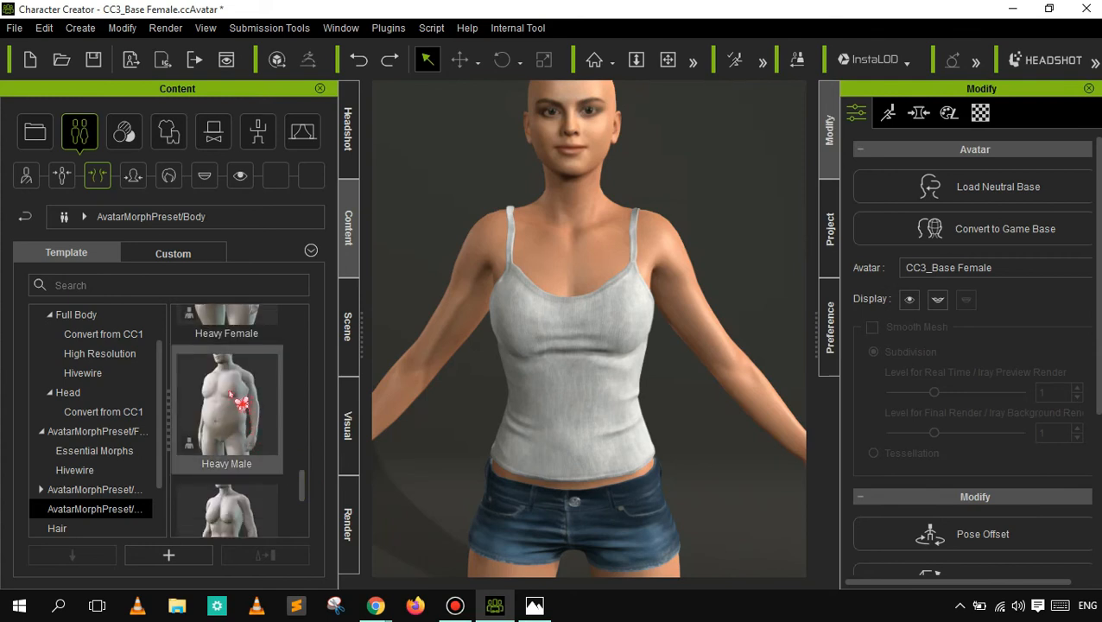
{"action": "mouse_move", "coordinate": [238, 399]}
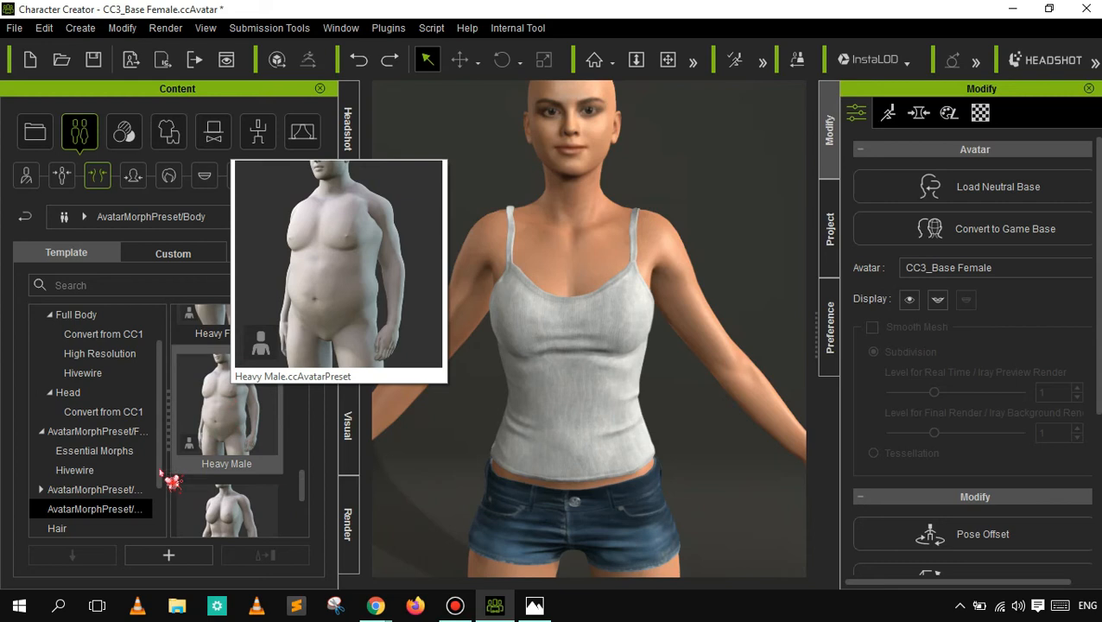
{"action": "left_click", "coordinate": [132, 176]}
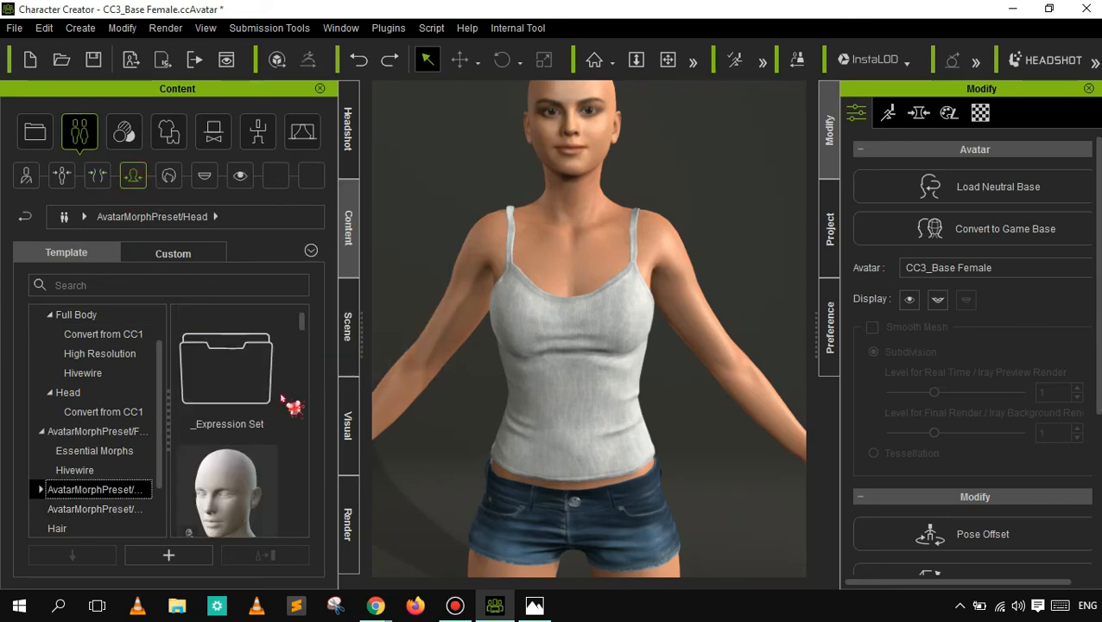
{"action": "left_click_drag", "start_coordinate": [300, 321], "coordinate": [299, 525]}
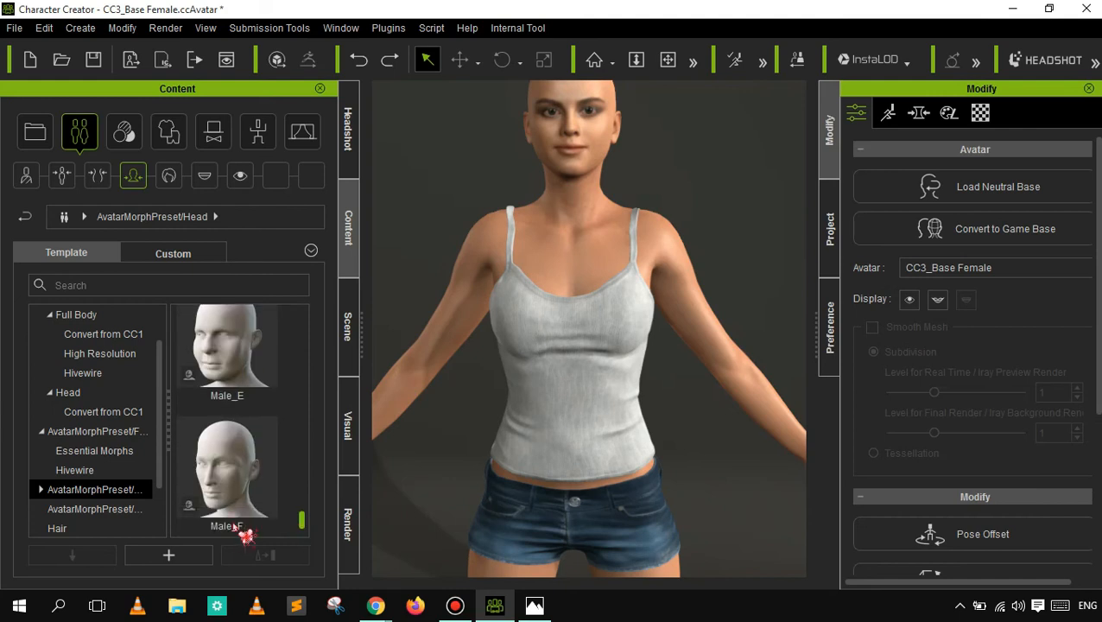
- Apply the Short Hair template from the Hair templates to the character and reframe its head
{"action": "left_click", "coordinate": [169, 177]}
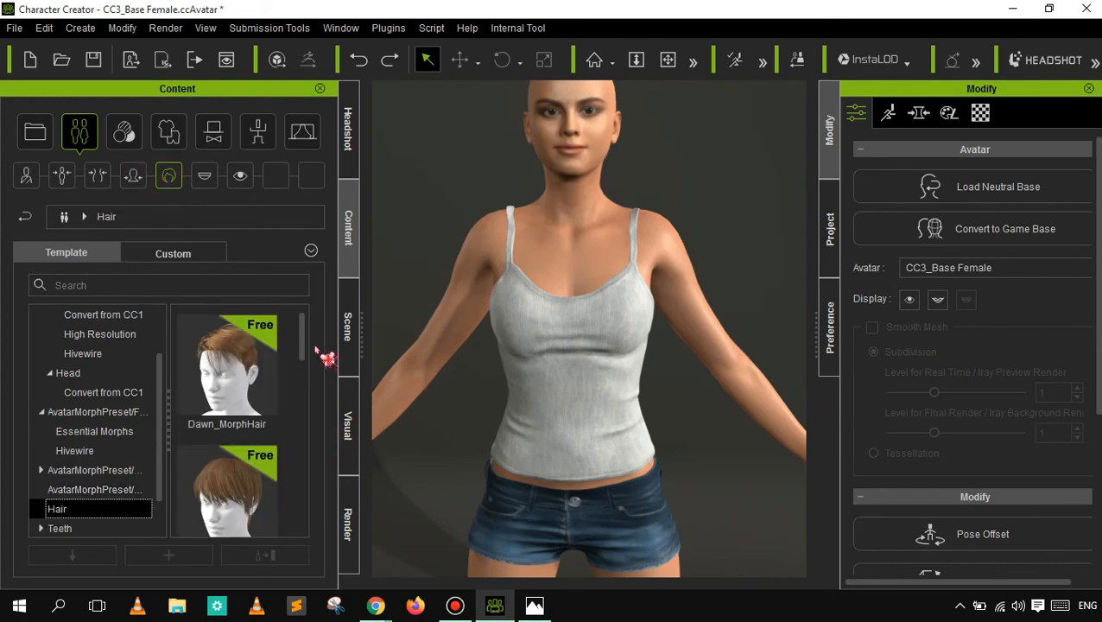
{"action": "scroll", "coordinate": [304, 367], "scroll_direction": "down", "scroll_amount": 1}
{"action": "scroll", "coordinate": [313, 377], "scroll_direction": "down", "scroll_amount": 6}
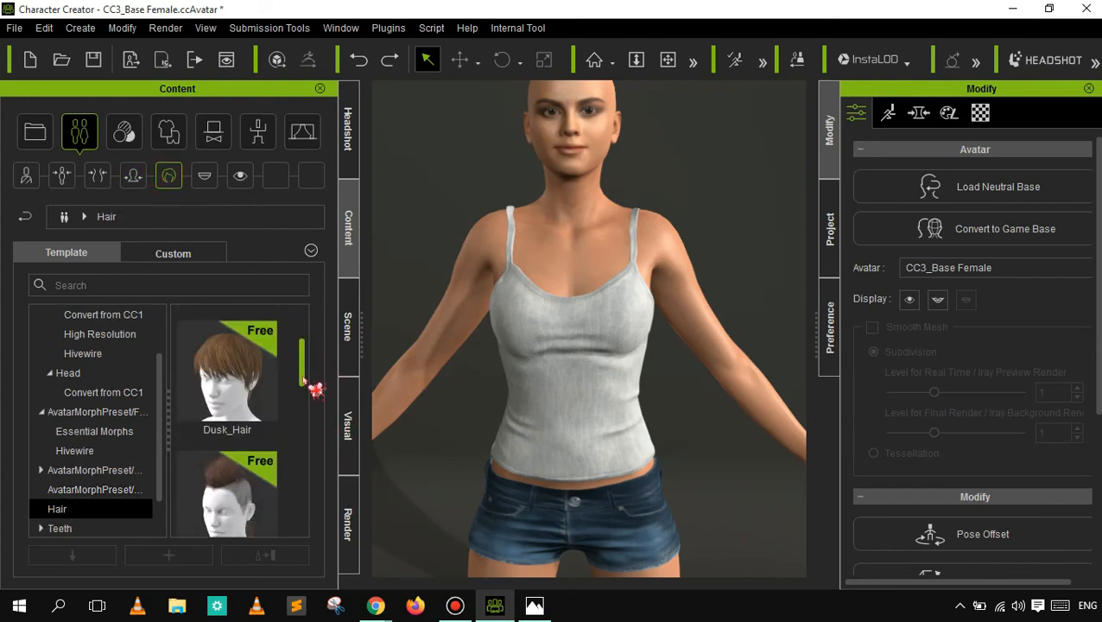
{"action": "scroll", "coordinate": [316, 466], "scroll_direction": "down", "scroll_amount": 10}
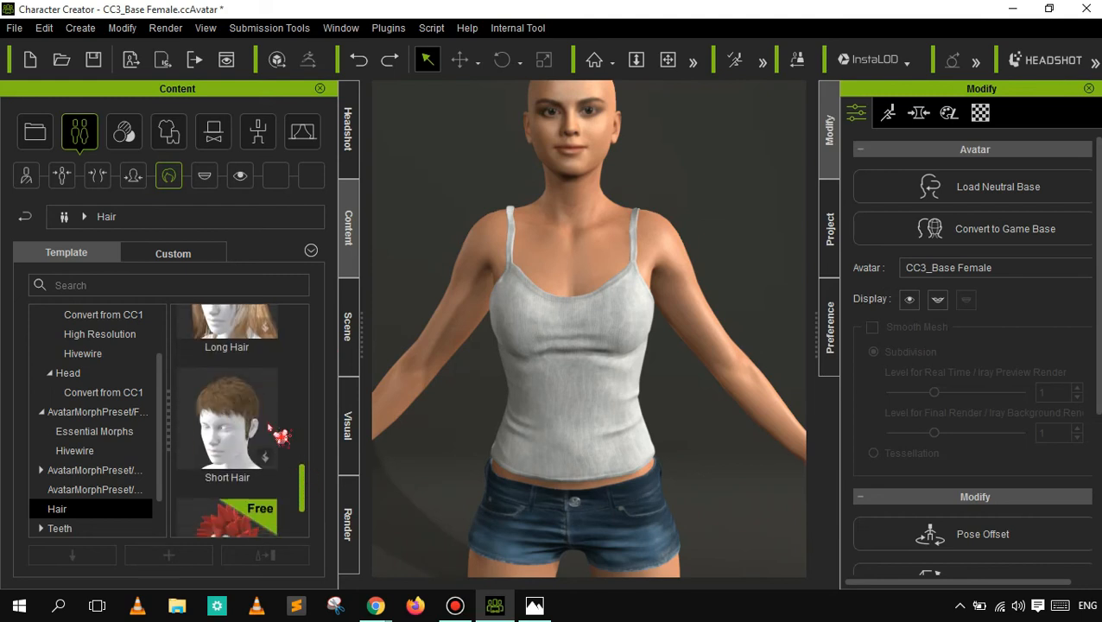
{"action": "double_click", "coordinate": [227, 415]}
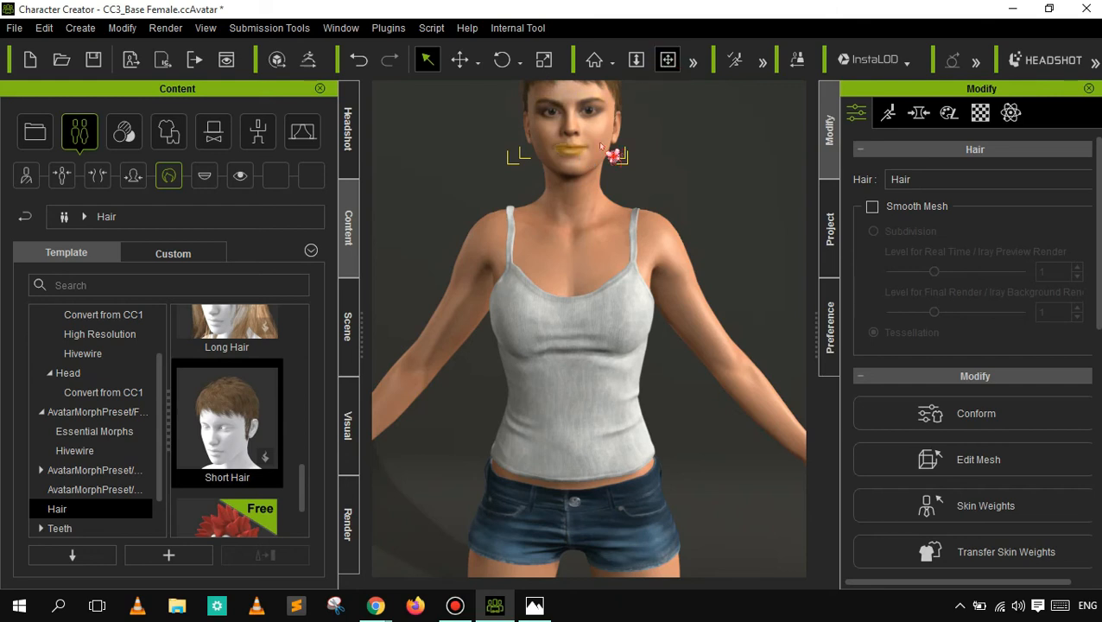
{"action": "left_click", "coordinate": [668, 58]}
{"action": "left_click_drag", "start_coordinate": [568, 202], "coordinate": [570, 265]}
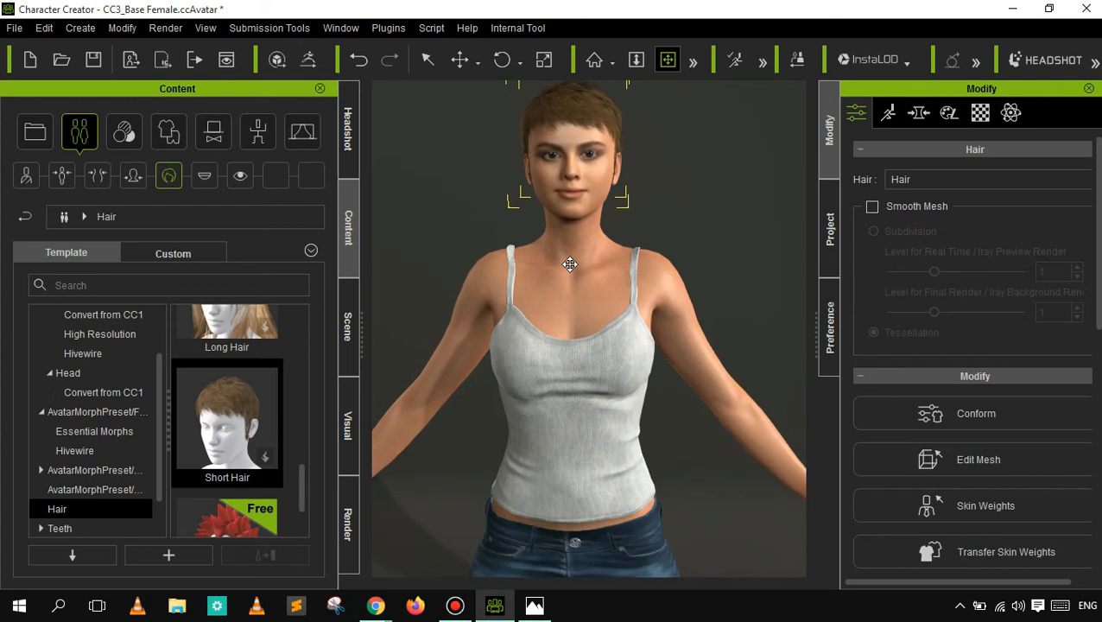
- Replace the character's hair with the Long Hair template and bring up the Headshot settings
{"action": "left_click", "coordinate": [354, 145]}
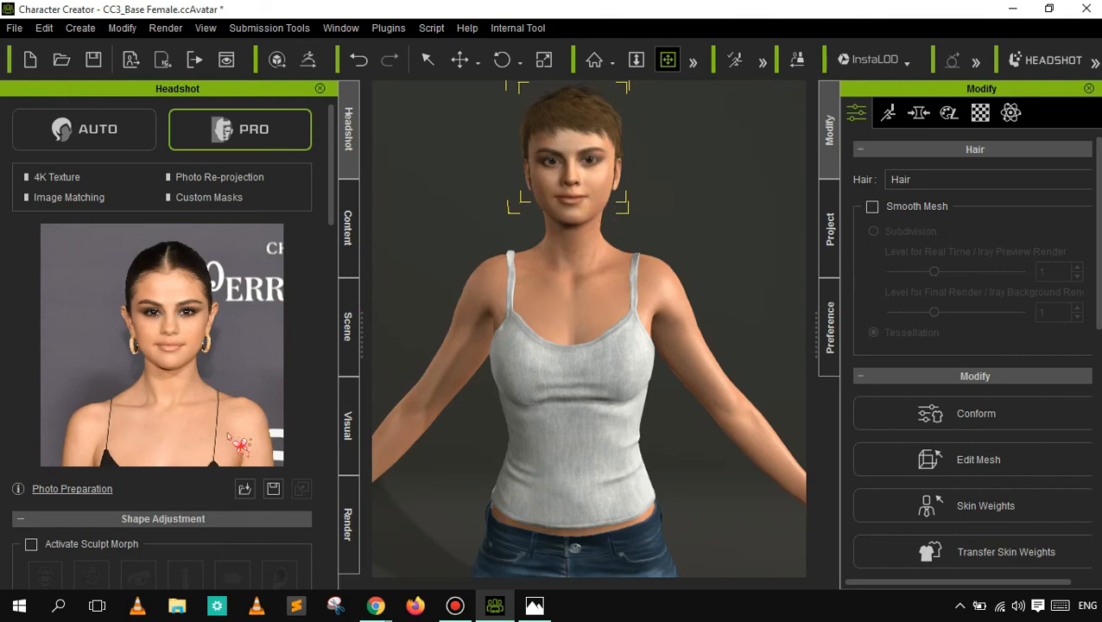
{"action": "left_click", "coordinate": [349, 244]}
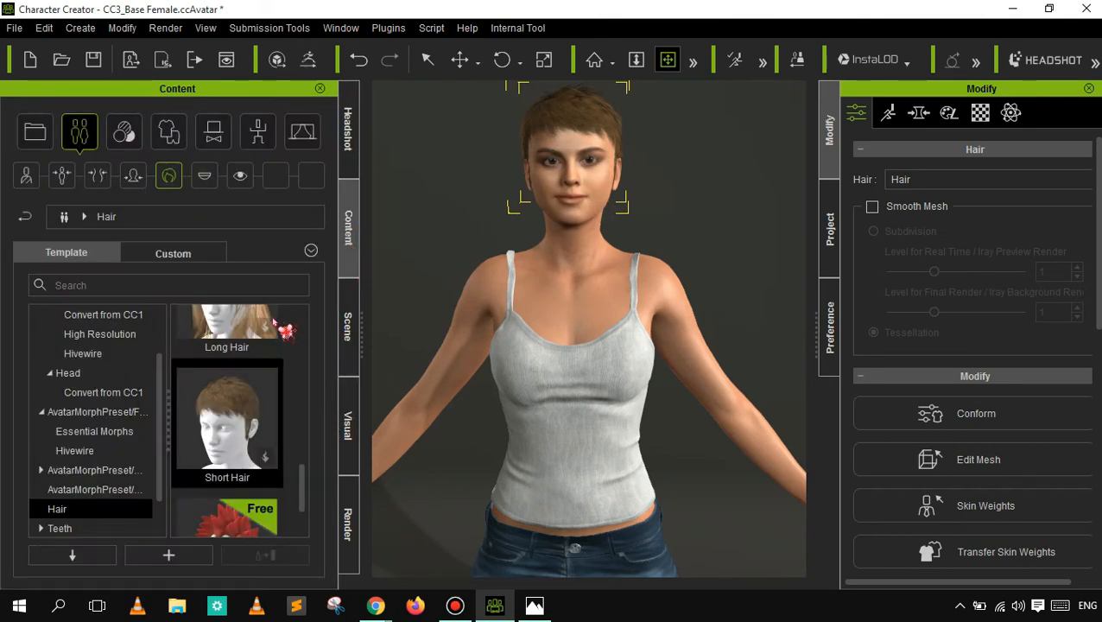
{"action": "double_click", "coordinate": [248, 346]}
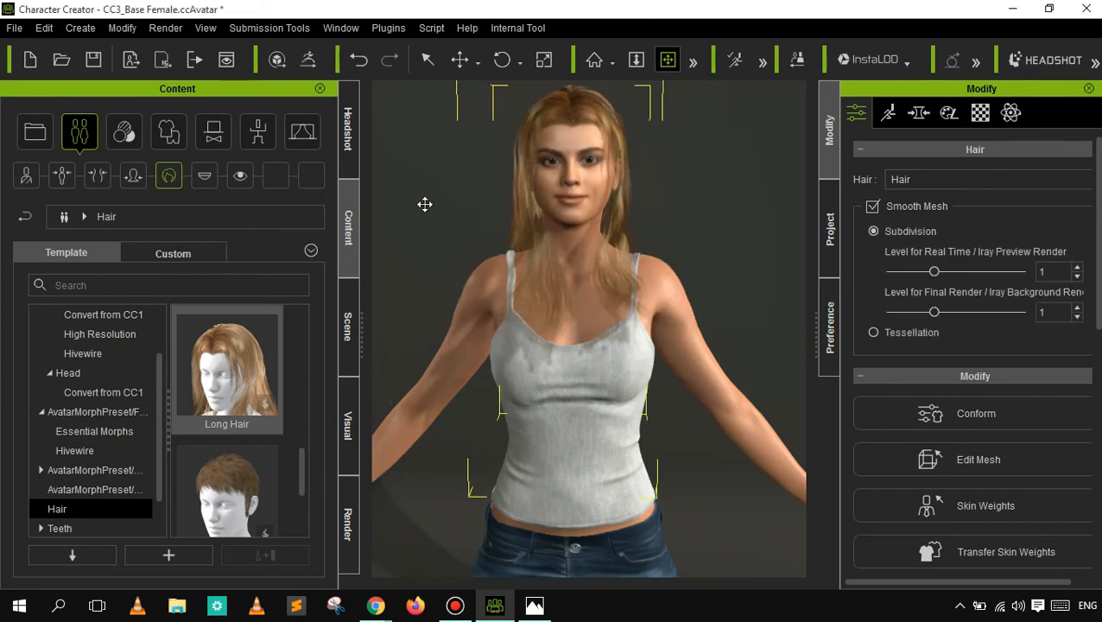
{"action": "left_click", "coordinate": [358, 160]}
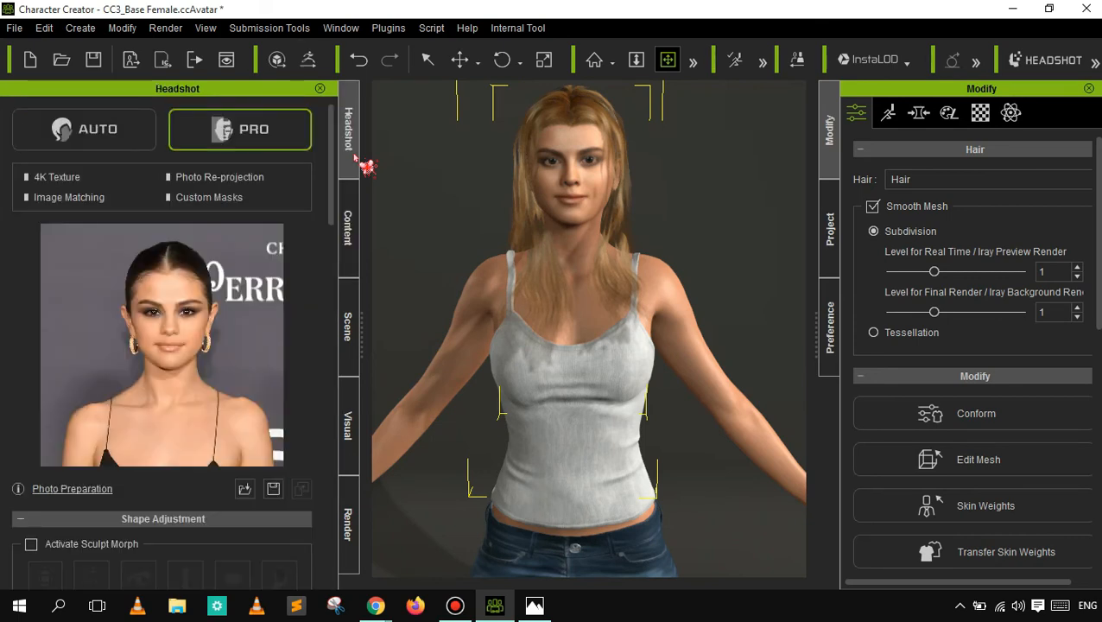
- Try shifting the long hair sideways off the head with the Move tool and undo the move
{"action": "left_click", "coordinate": [460, 59]}
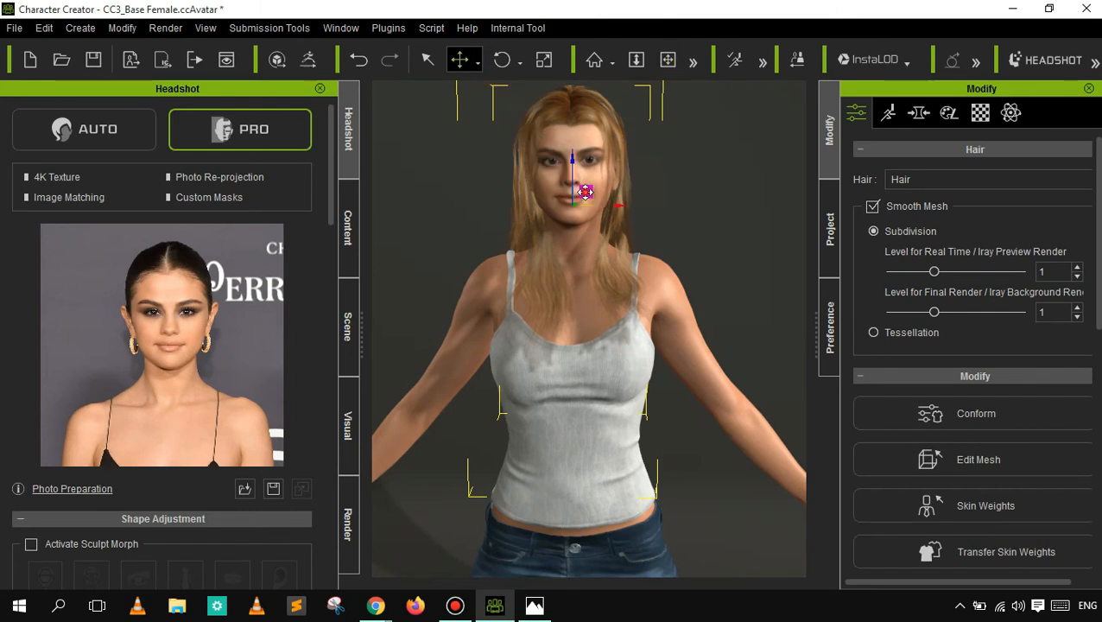
{"action": "left_click_drag", "start_coordinate": [563, 195], "coordinate": [588, 205]}
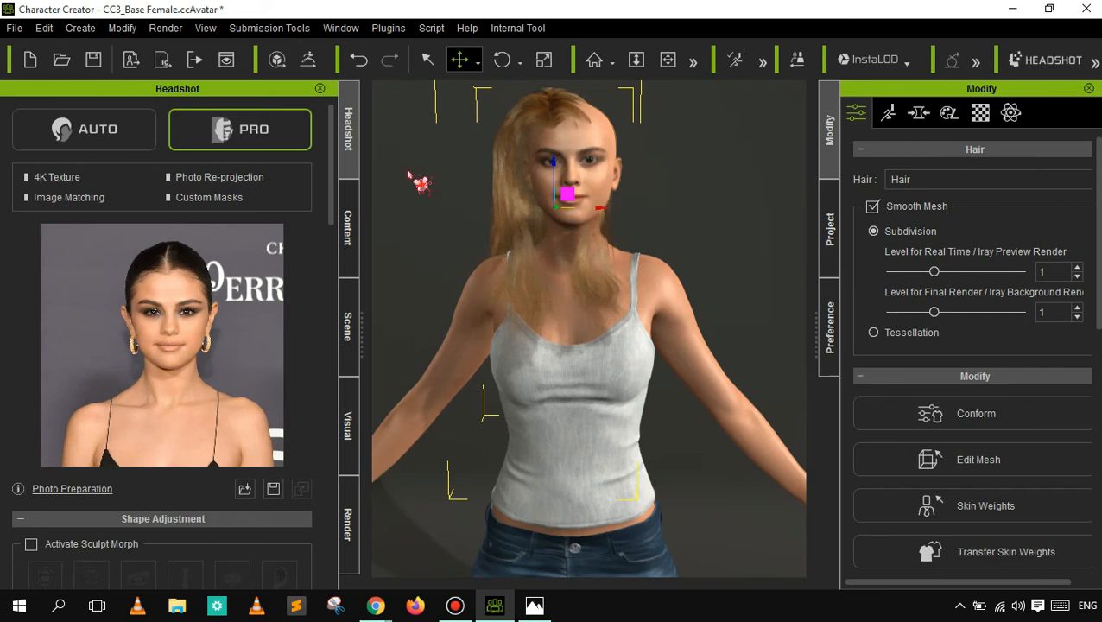
{"action": "left_click", "coordinate": [358, 60]}
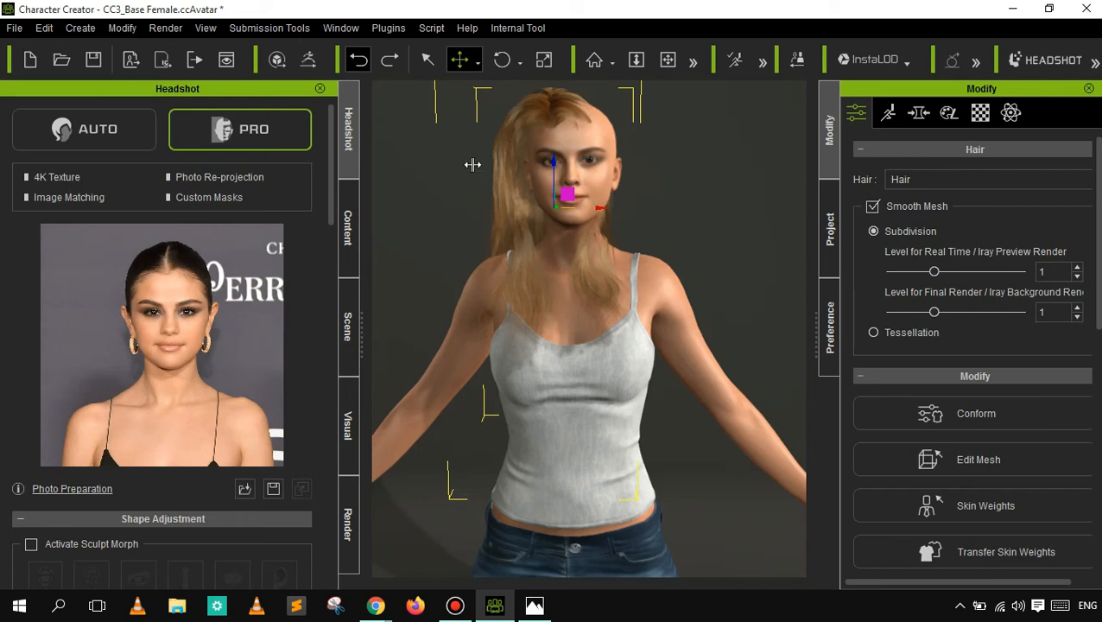
{"action": "left_click", "coordinate": [360, 60]}
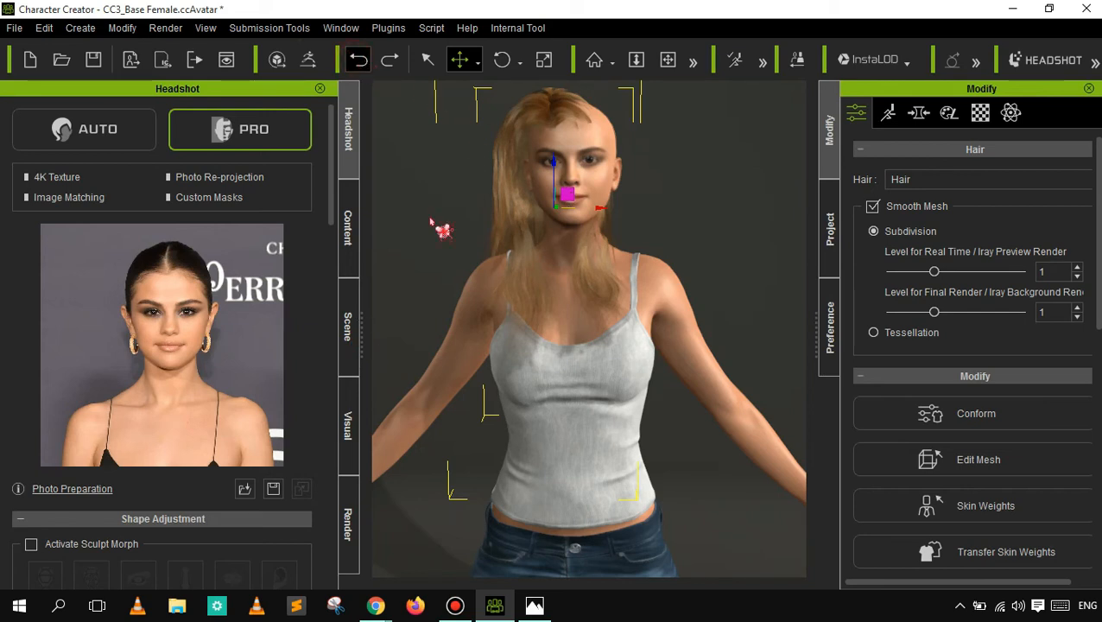
- Apply the 1 Normal Teeth_2 template from the Teeth templates to the character, replacing only the material
{"action": "left_click", "coordinate": [356, 330]}
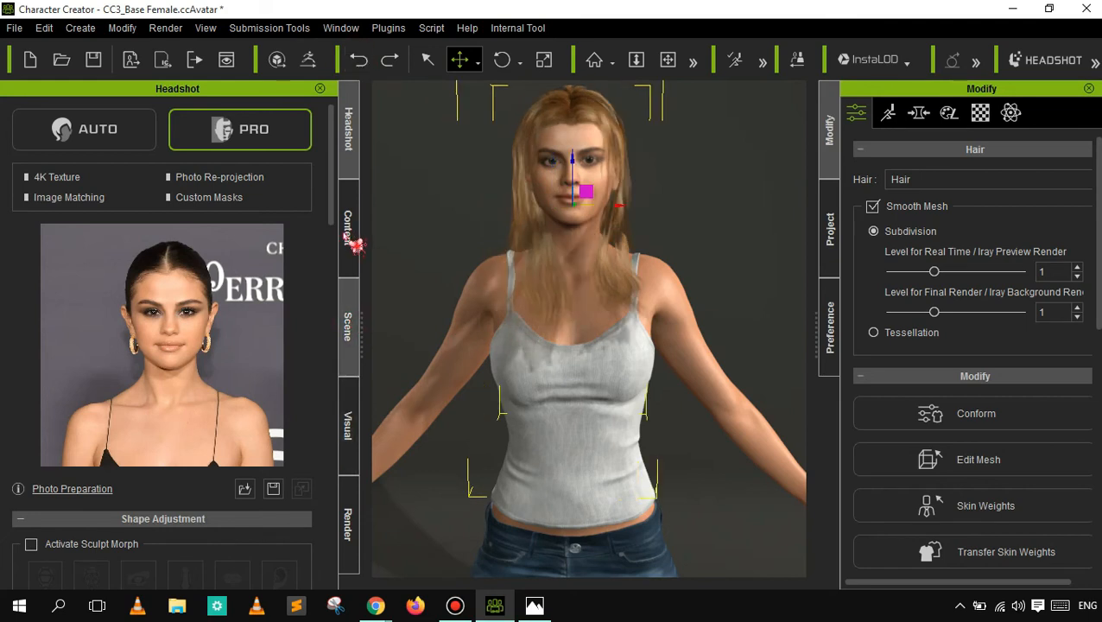
{"action": "left_click", "coordinate": [349, 229]}
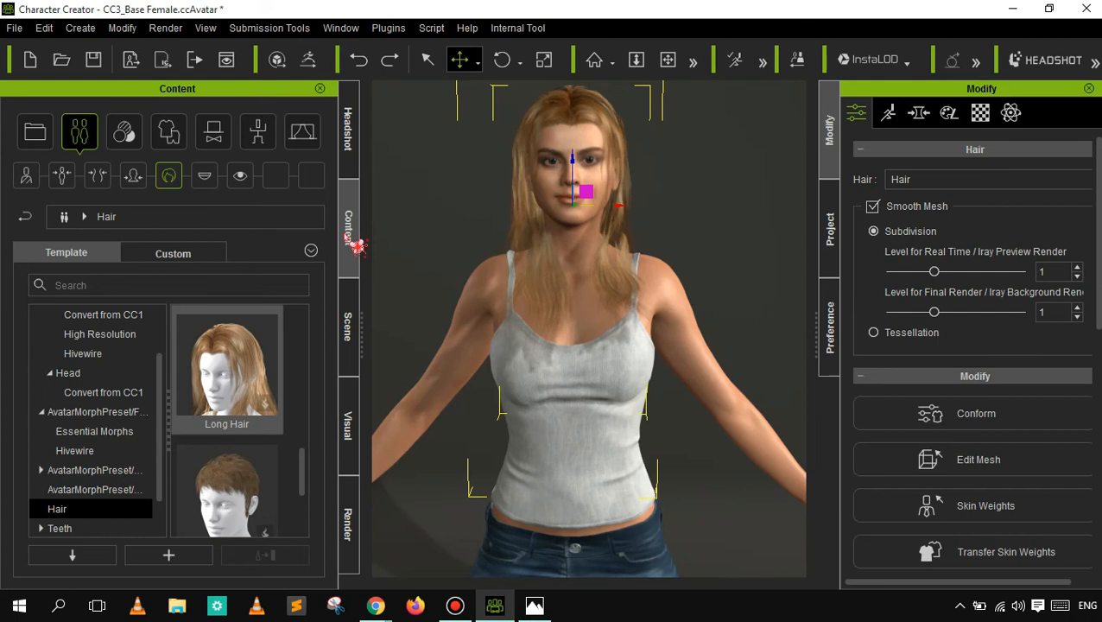
{"action": "left_click", "coordinate": [204, 176]}
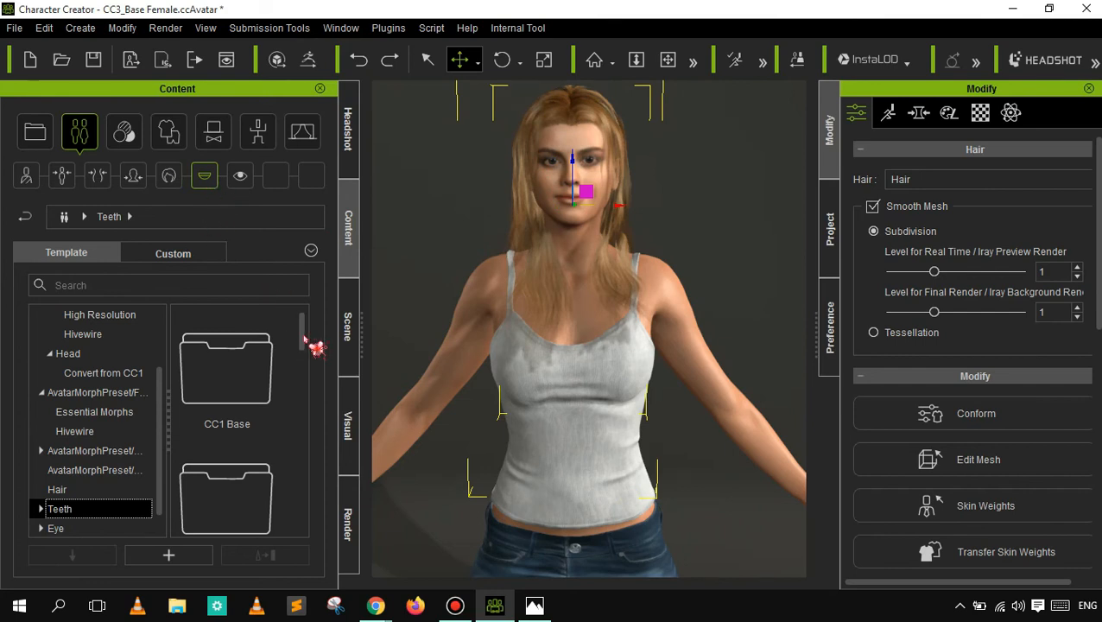
{"action": "left_click", "coordinate": [259, 380]}
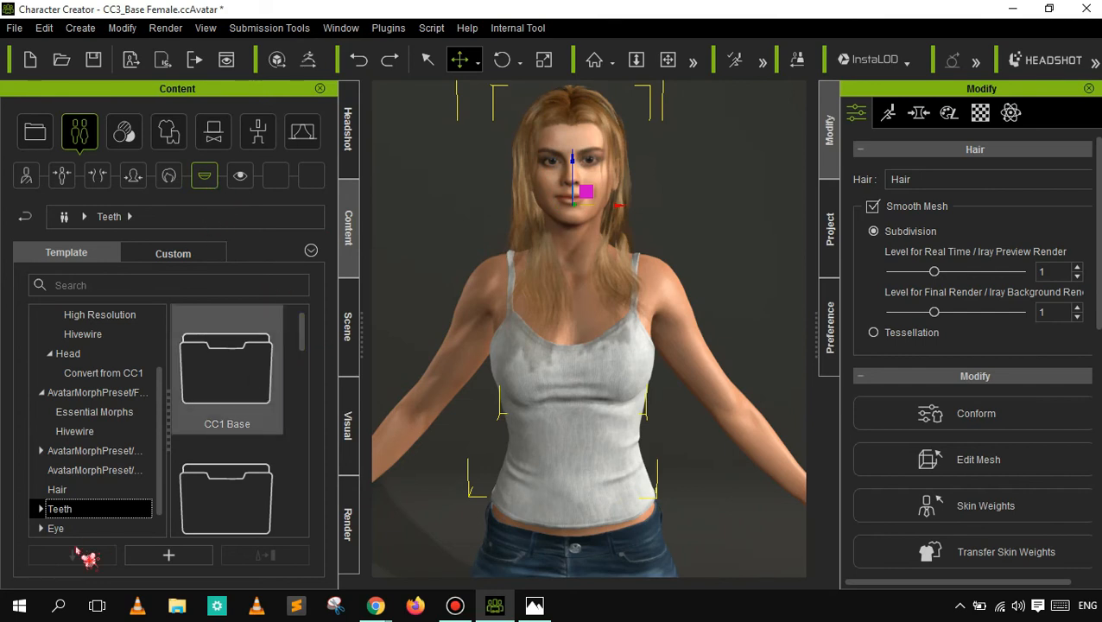
{"action": "left_click", "coordinate": [40, 509]}
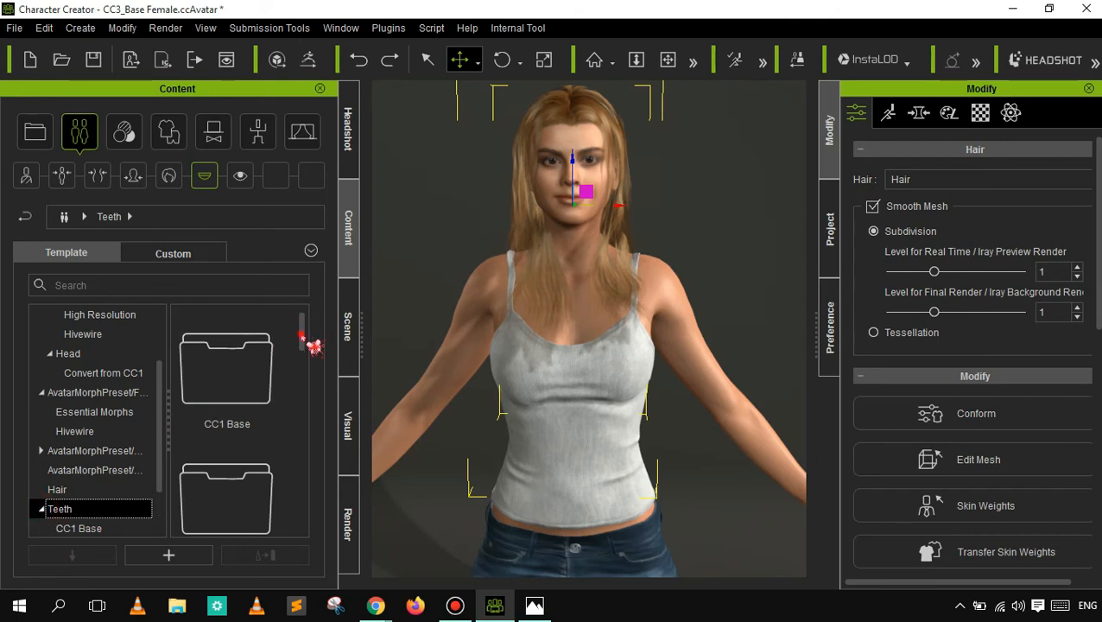
{"action": "scroll", "coordinate": [175, 518], "scroll_direction": "down", "scroll_amount": 2}
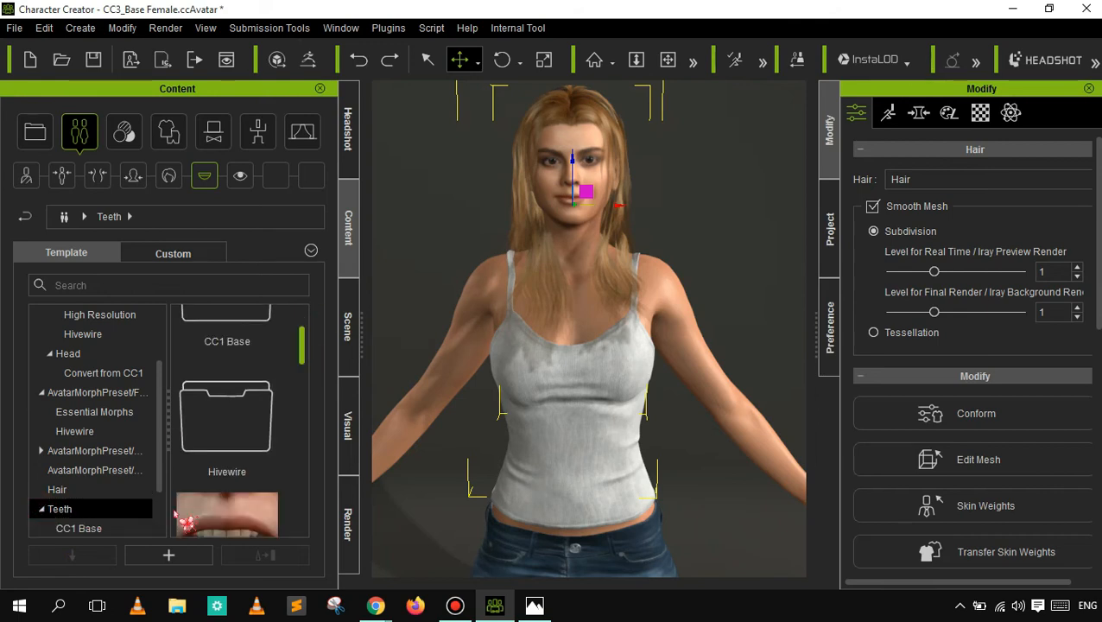
{"action": "scroll", "coordinate": [183, 520], "scroll_direction": "down", "scroll_amount": 1}
{"action": "left_click_drag", "start_coordinate": [300, 355], "coordinate": [301, 396]}
{"action": "scroll", "coordinate": [304, 380], "scroll_direction": "down", "scroll_amount": 3}
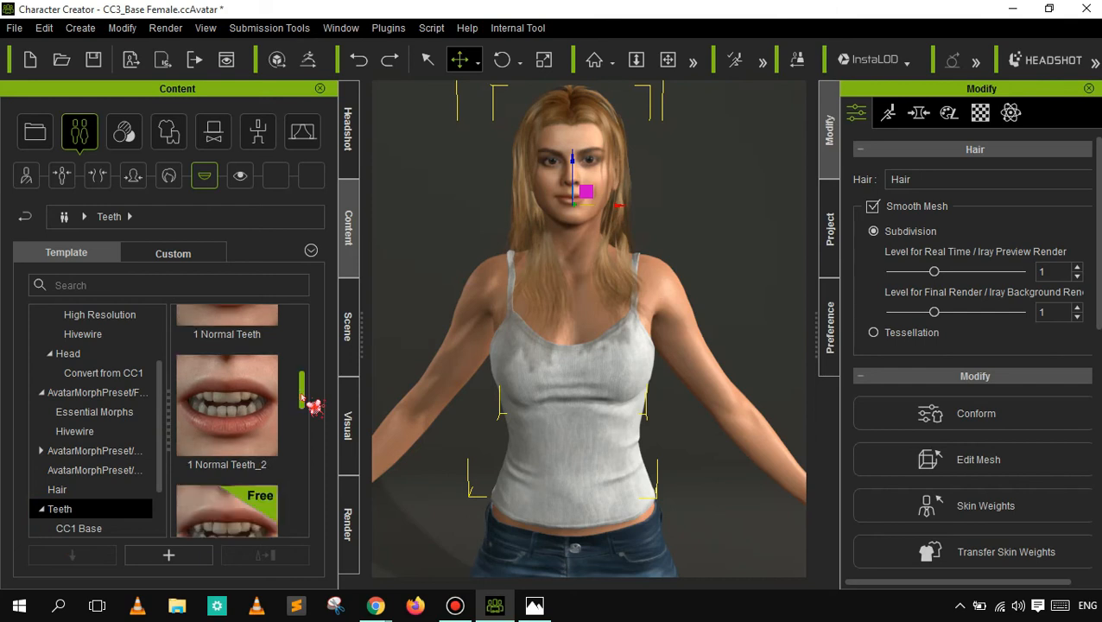
{"action": "double_click", "coordinate": [248, 380]}
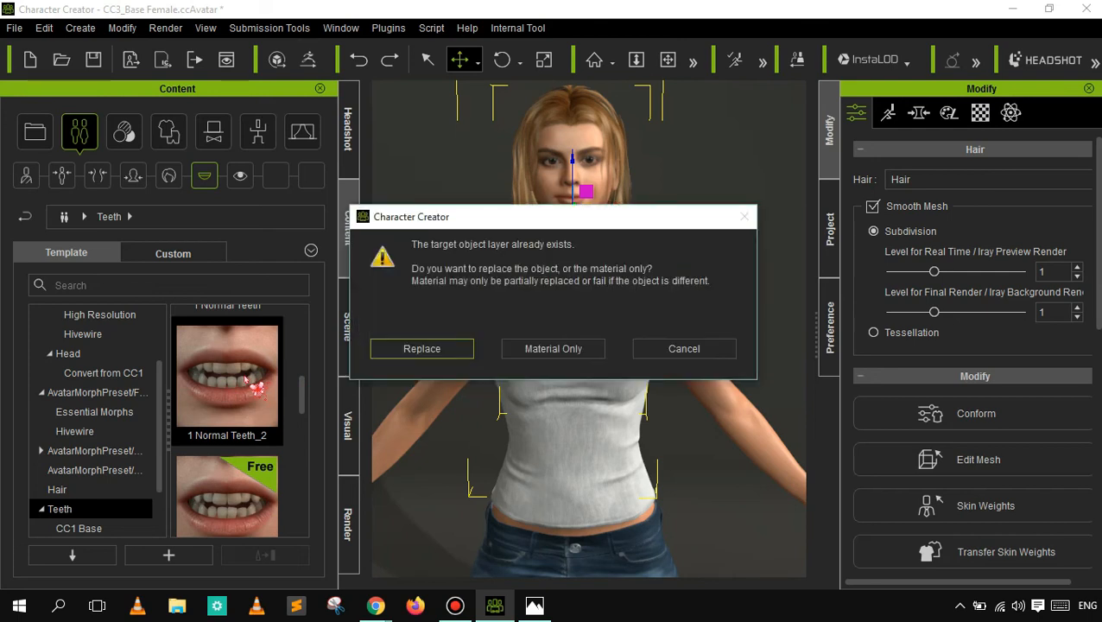
{"action": "left_click", "coordinate": [550, 349]}
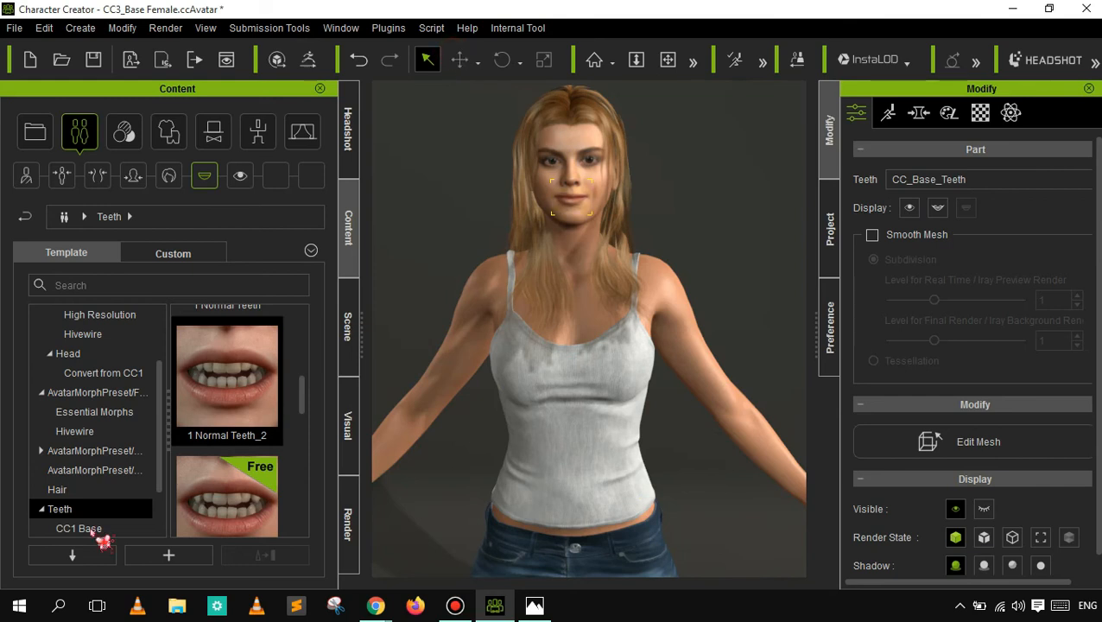
- Bring up the Eye templates and reframe the character's head and upper body
{"action": "left_click", "coordinate": [240, 178]}
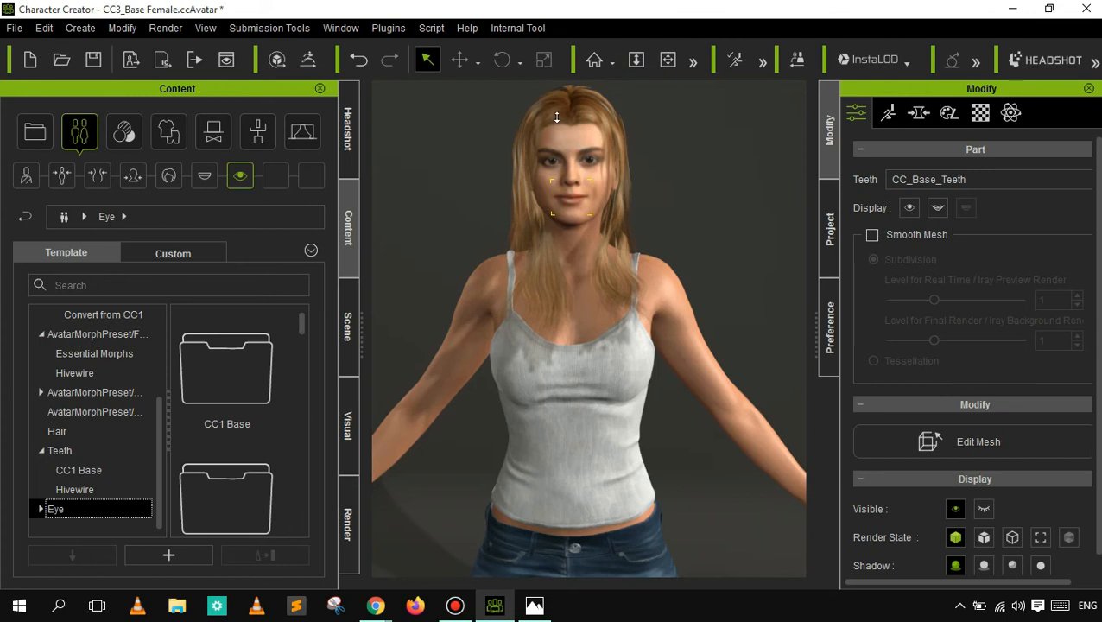
{"action": "scroll", "coordinate": [565, 178], "scroll_direction": "up", "scroll_amount": 5}
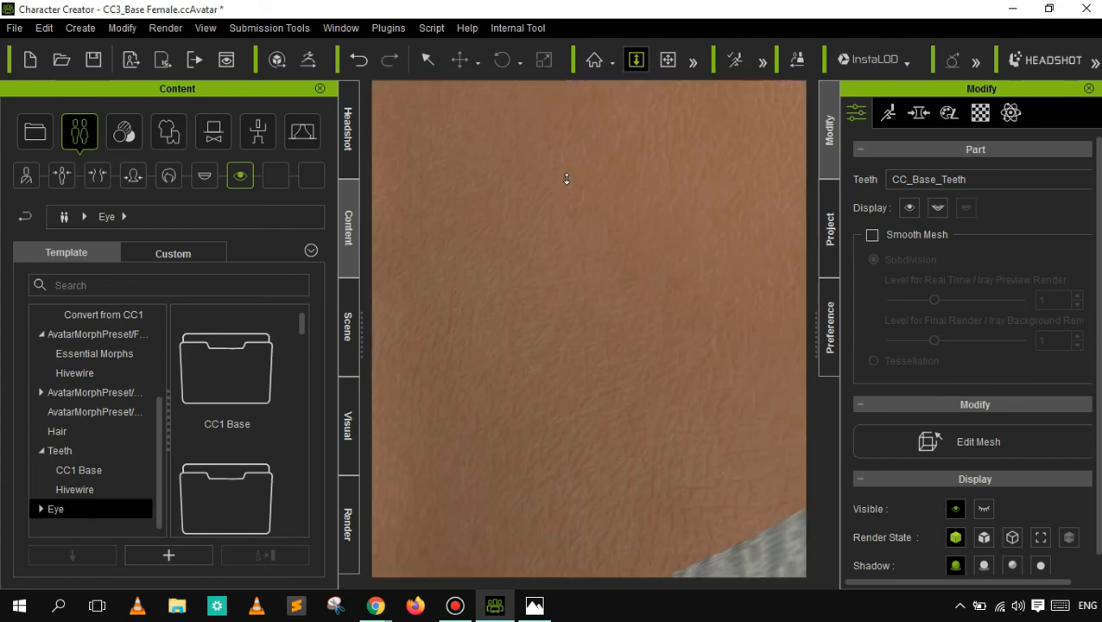
{"action": "left_click", "coordinate": [666, 60]}
{"action": "mouse_move", "coordinate": [637, 242]}
{"action": "left_mouse_down"}
{"action": "mouse_move", "coordinate": [637, 353]}
{"action": "mouse_move", "coordinate": [664, 108]}
{"action": "mouse_move", "coordinate": [682, 78]}
{"action": "left_mouse_up"}
{"action": "left_click", "coordinate": [668, 60]}
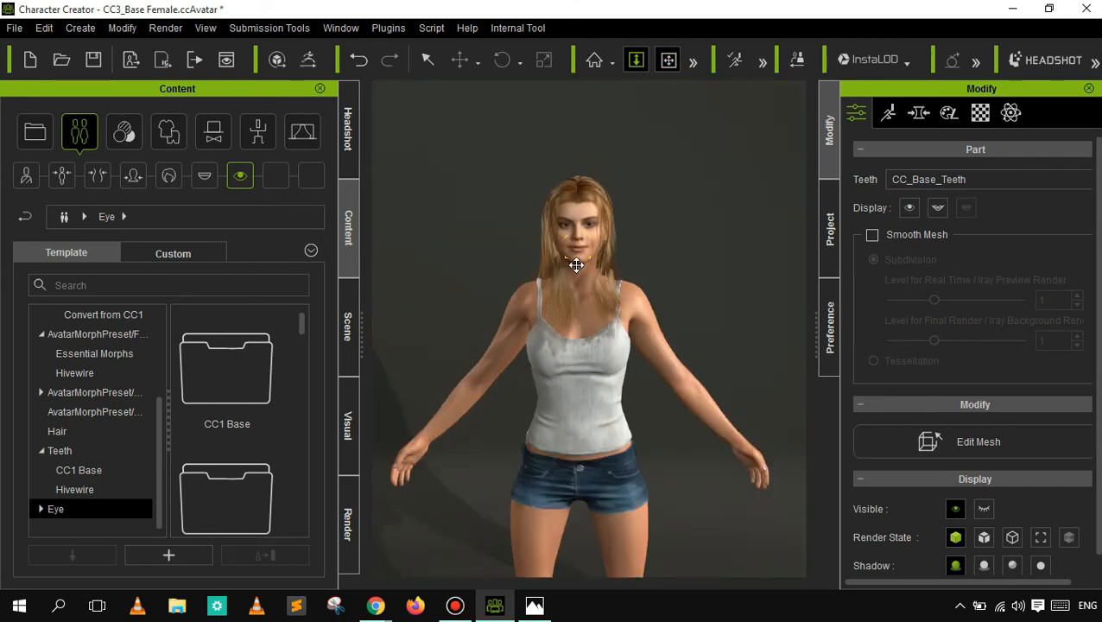
{"action": "left_click_drag", "start_coordinate": [562, 296], "coordinate": [643, 77]}
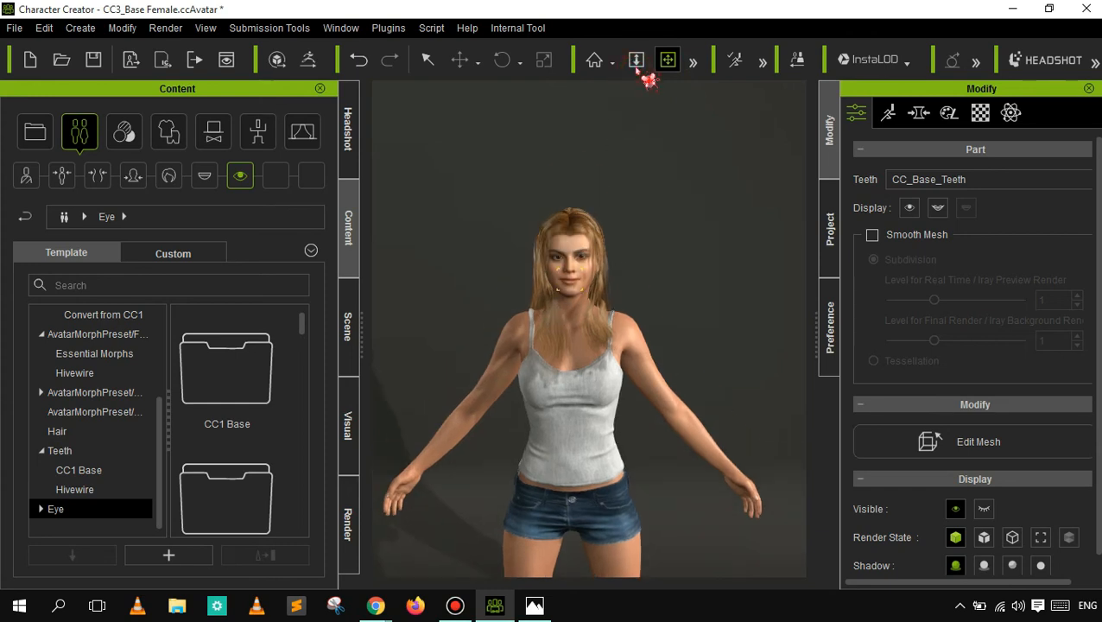
{"action": "left_click", "coordinate": [636, 59]}
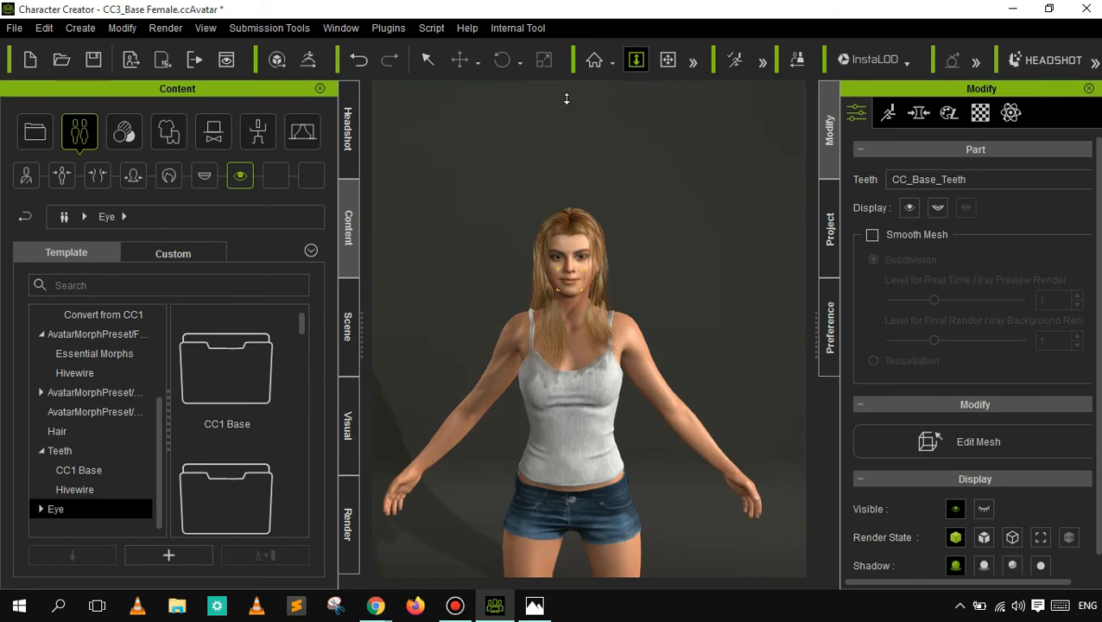
{"action": "left_click_drag", "start_coordinate": [567, 99], "coordinate": [564, 78]}
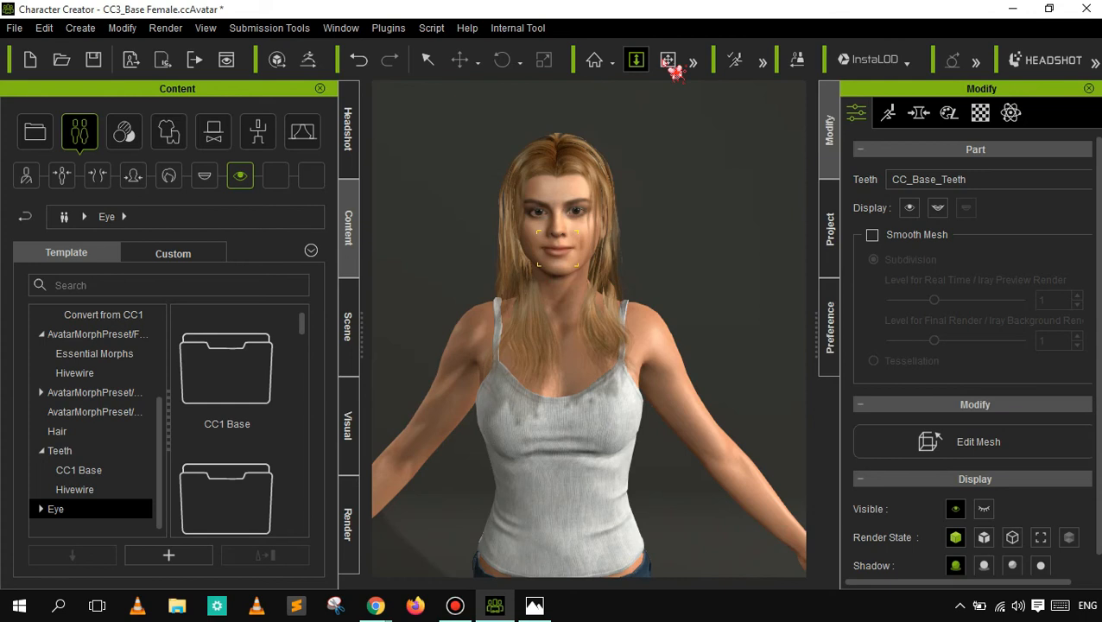
- Examine the character's face up close, from the neck and lips up to the eyes
{"action": "left_click", "coordinate": [670, 62]}
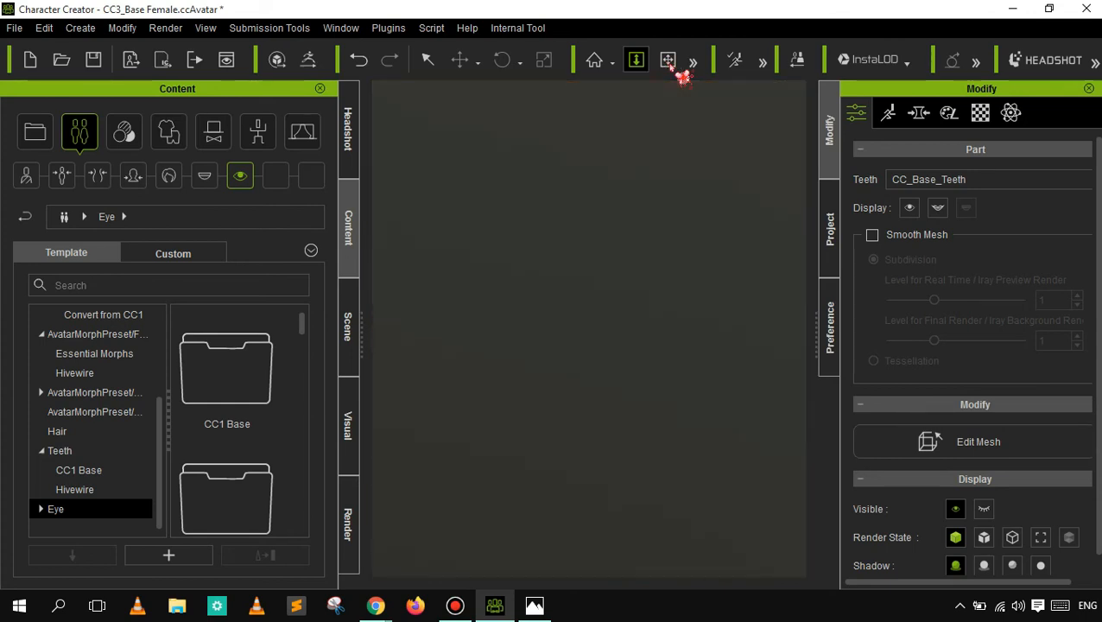
{"action": "left_click", "coordinate": [666, 61]}
{"action": "left_click_drag", "start_coordinate": [619, 214], "coordinate": [619, 284]}
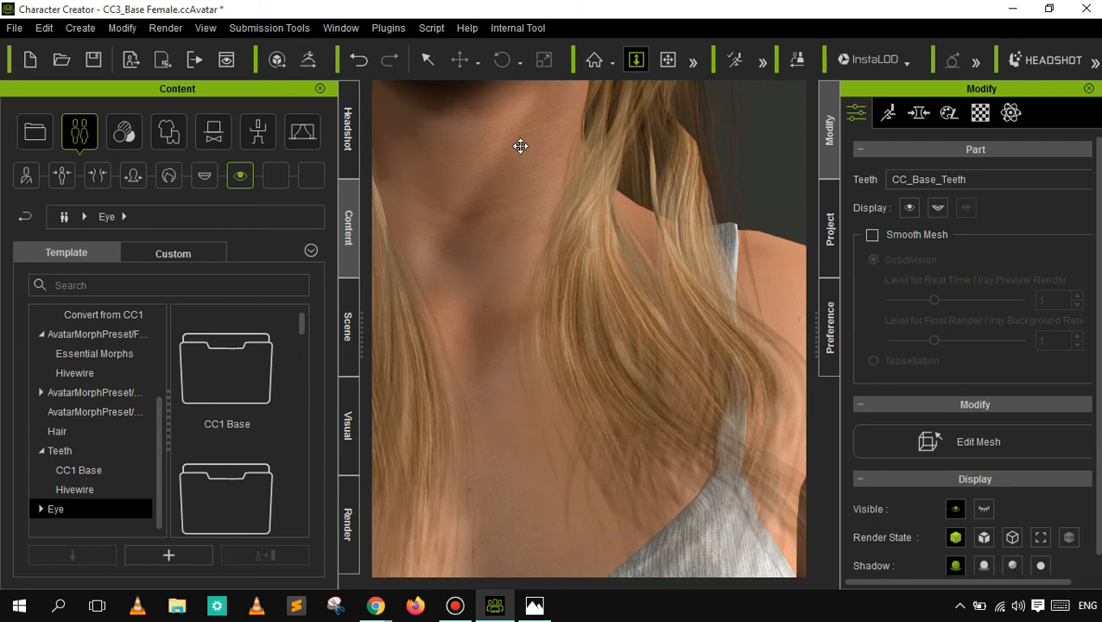
{"action": "key", "text": "x"}
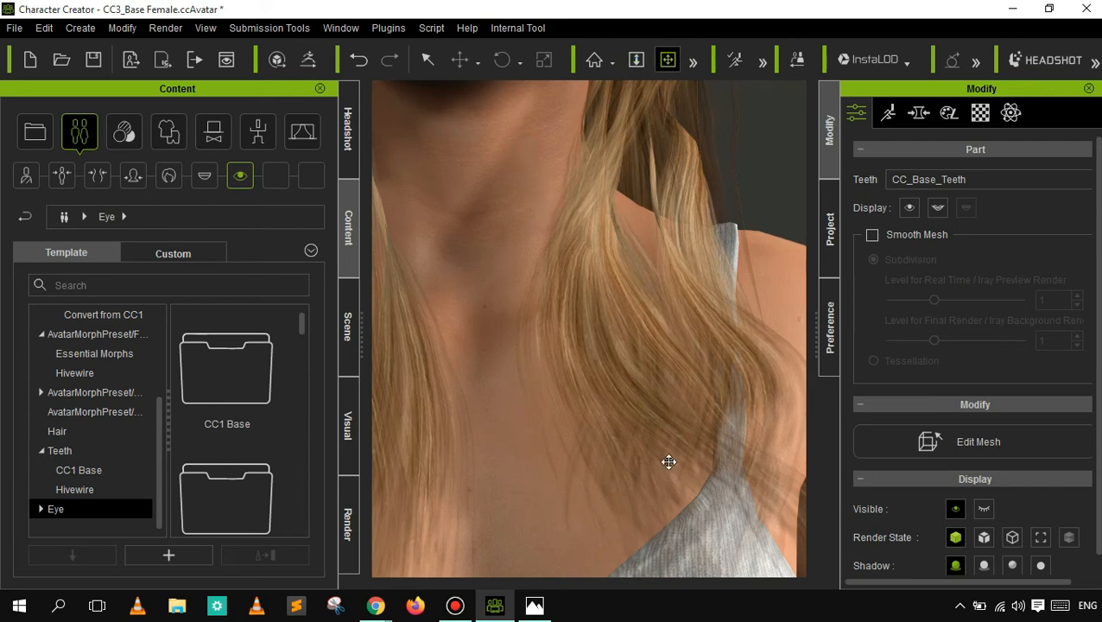
{"action": "left_click_drag", "start_coordinate": [616, 349], "coordinate": [562, 234]}
{"action": "left_click_drag", "start_coordinate": [512, 135], "coordinate": [538, 178]}
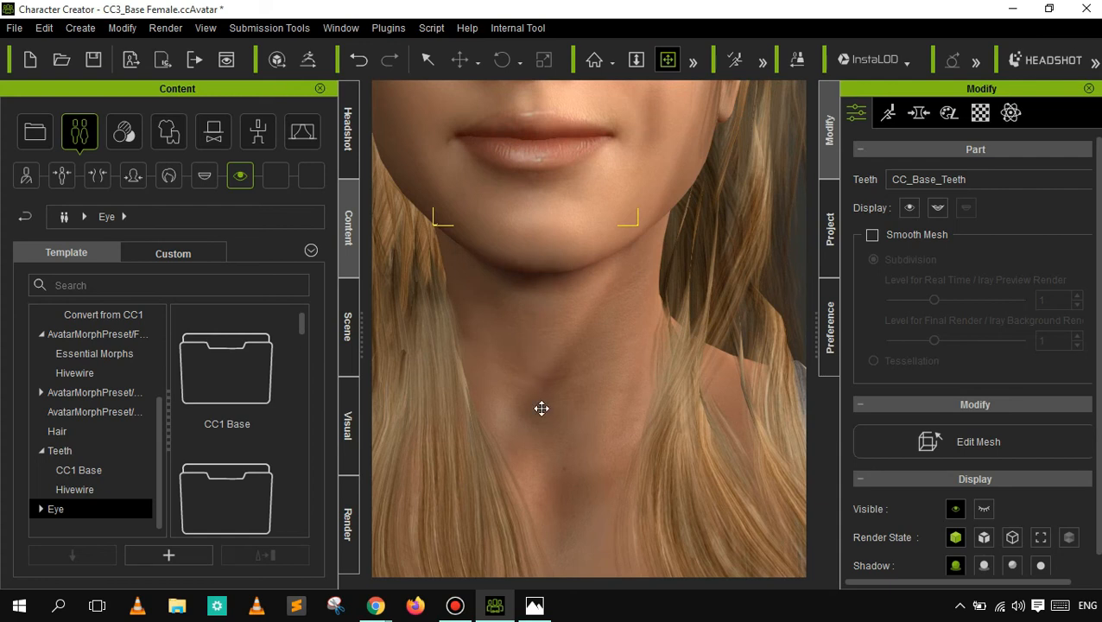
{"action": "left_click_drag", "start_coordinate": [542, 408], "coordinate": [542, 423]}
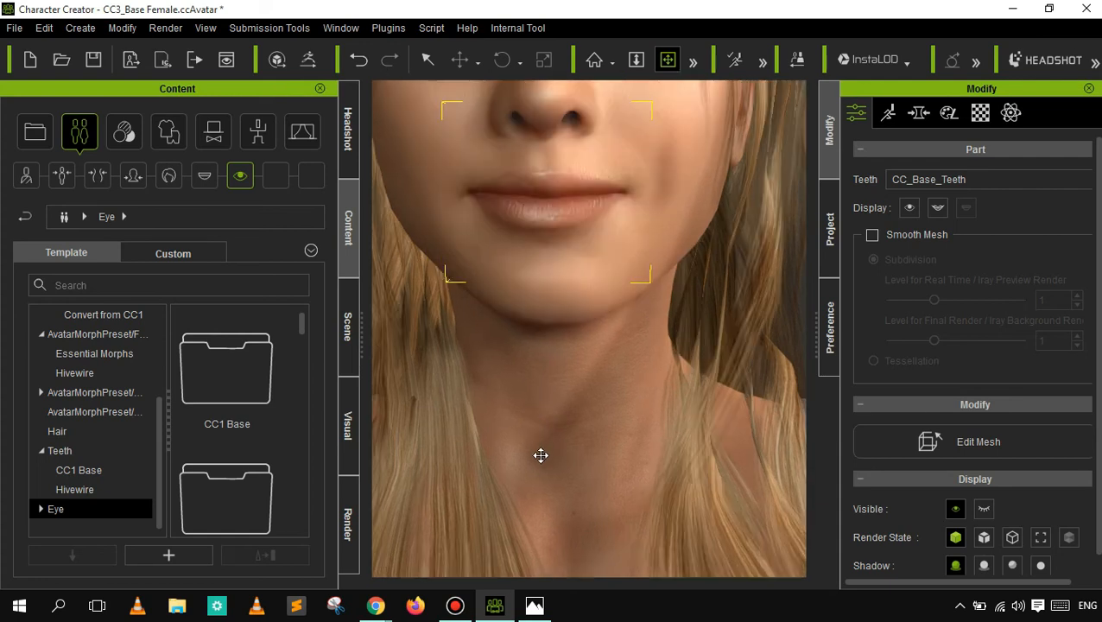
{"action": "mouse_move", "coordinate": [667, 163]}
{"action": "left_mouse_down"}
{"action": "mouse_move", "coordinate": [670, 136]}
{"action": "mouse_move", "coordinate": [661, 149]}
{"action": "left_mouse_up"}
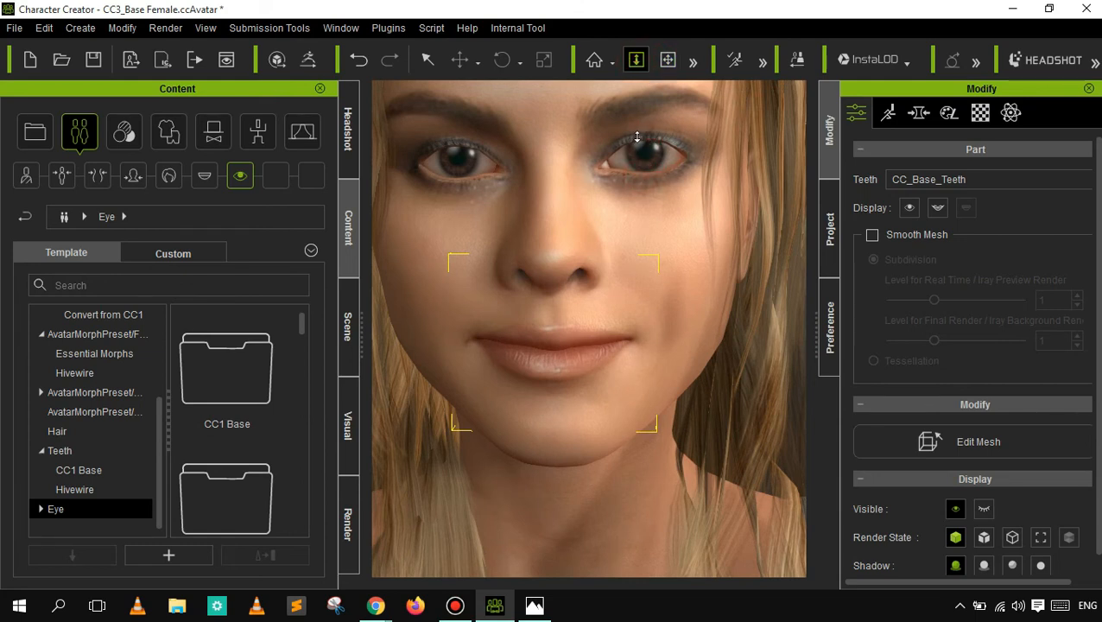
- Inspect the fine skin texture around the character's mouth and cheek at extreme magnification
{"action": "scroll", "coordinate": [636, 132], "scroll_direction": "up", "scroll_amount": 3}
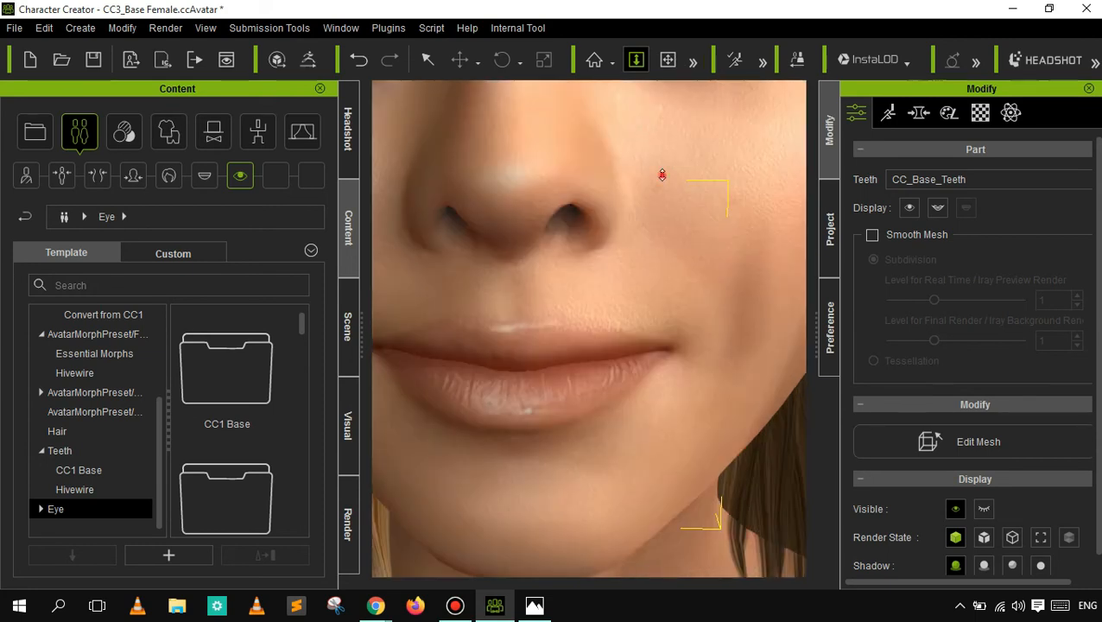
{"action": "left_click_drag", "start_coordinate": [661, 177], "coordinate": [662, 194]}
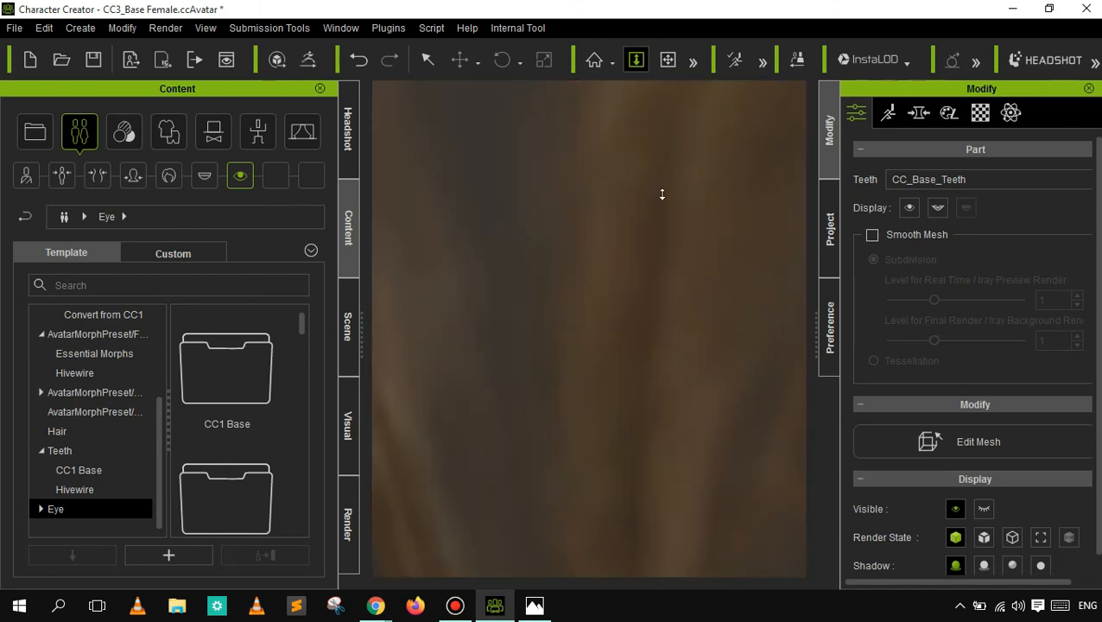
{"action": "scroll", "coordinate": [663, 195], "scroll_direction": "down", "scroll_amount": 1}
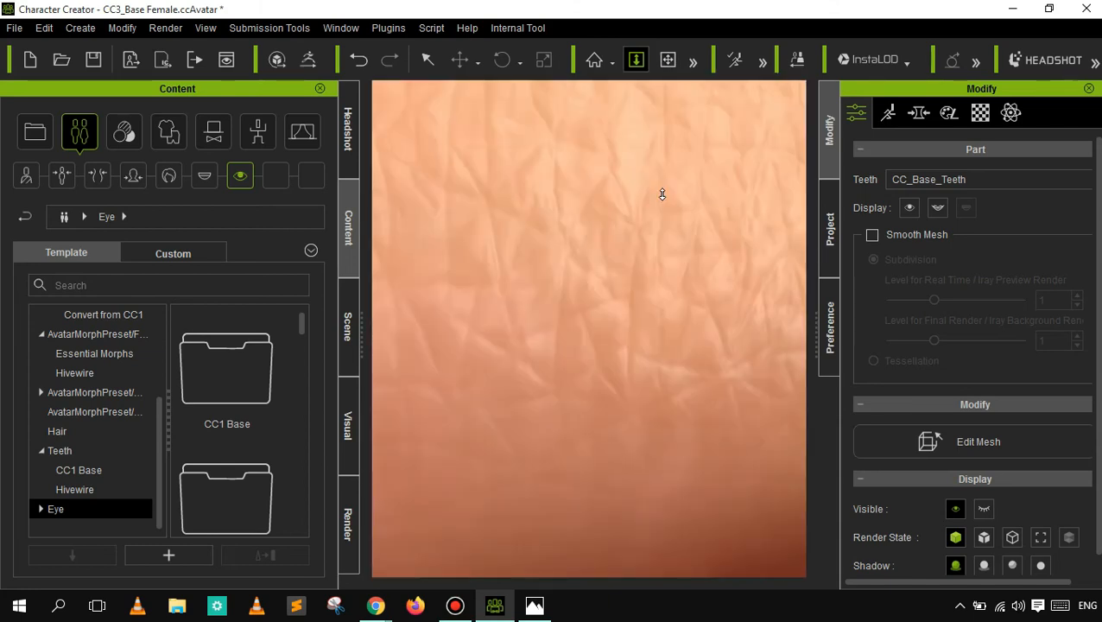
{"action": "left_click", "coordinate": [668, 60]}
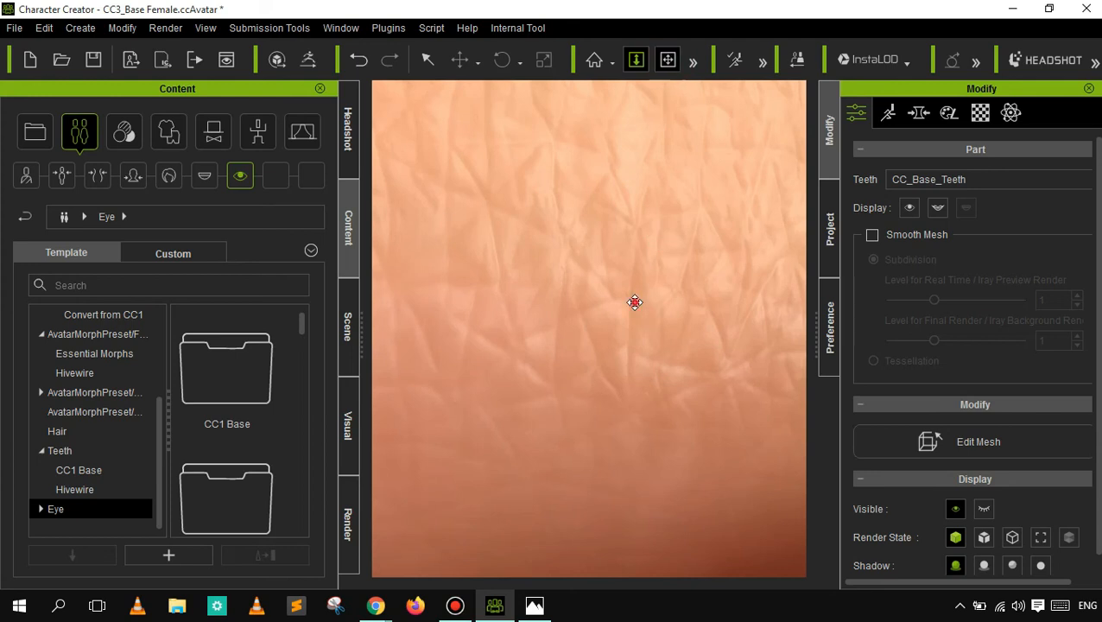
{"action": "left_click_drag", "start_coordinate": [612, 207], "coordinate": [566, 578]}
{"action": "left_click_drag", "start_coordinate": [607, 276], "coordinate": [573, 522]}
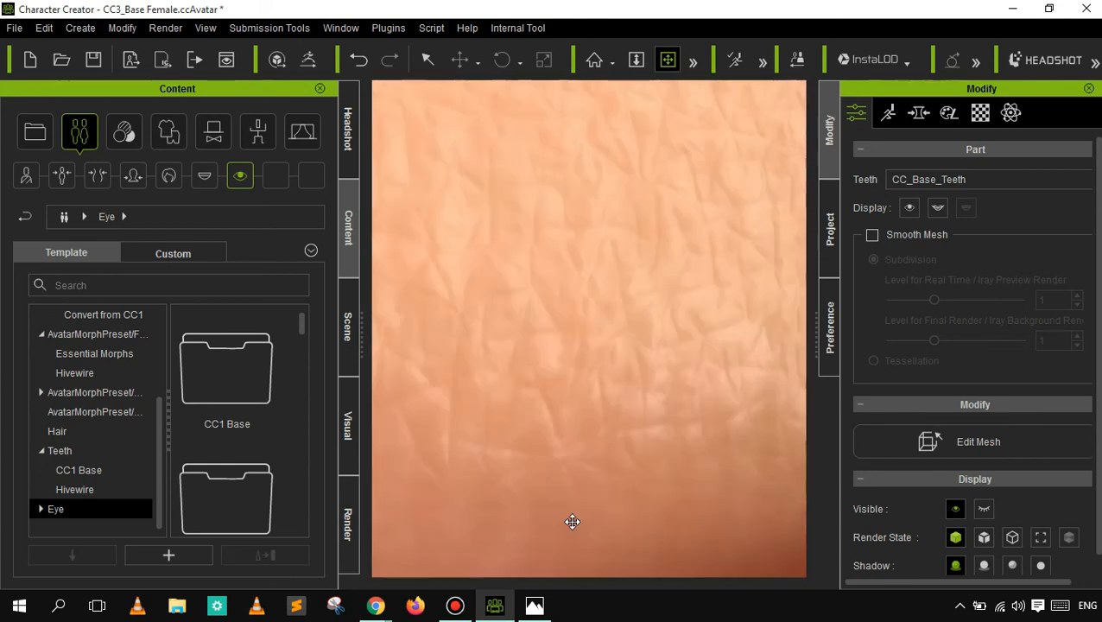
{"action": "left_click_drag", "start_coordinate": [650, 295], "coordinate": [565, 431]}
{"action": "left_click_drag", "start_coordinate": [644, 300], "coordinate": [536, 426]}
{"action": "left_click_drag", "start_coordinate": [571, 278], "coordinate": [586, 418]}
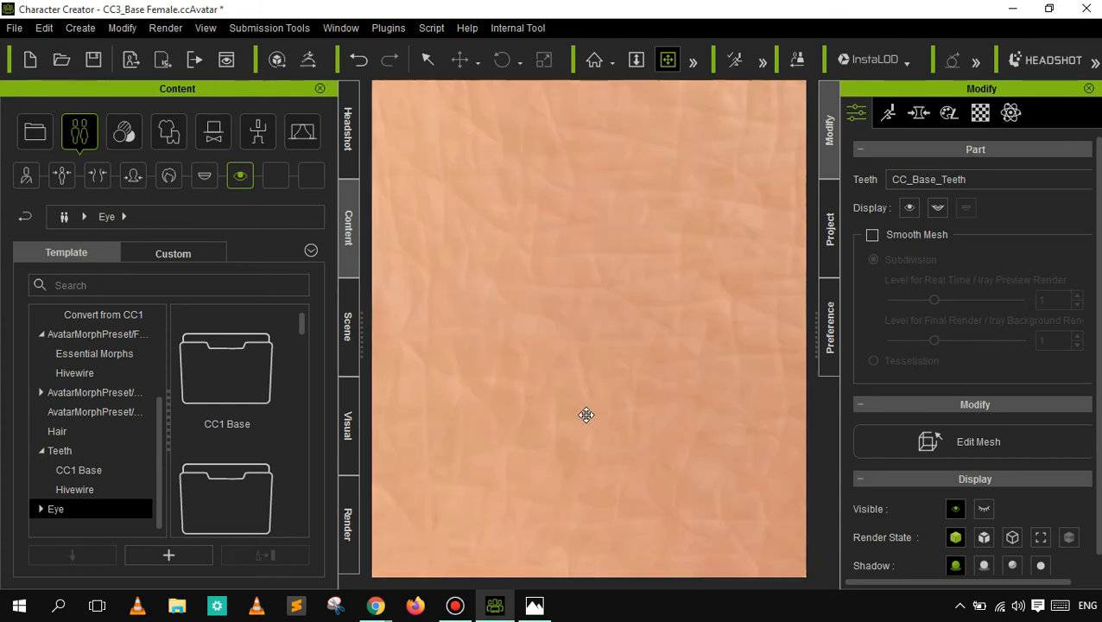
- Pull back from the skin close-up to a three-quarter view of the character's whole face
{"action": "left_click", "coordinate": [636, 59]}
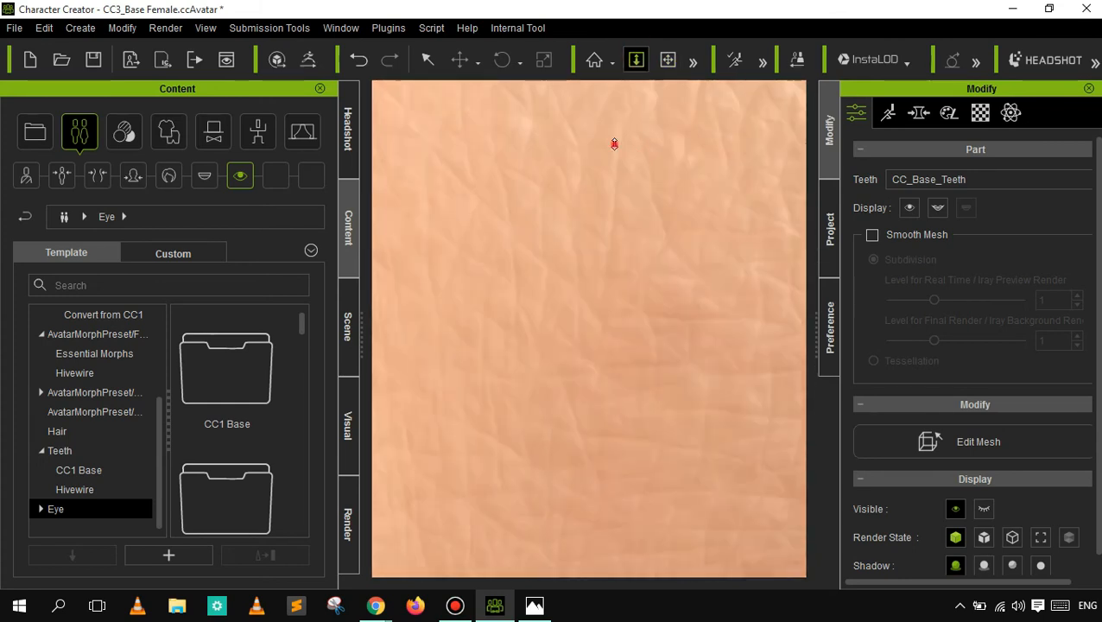
{"action": "mouse_move", "coordinate": [614, 148]}
{"action": "left_mouse_down"}
{"action": "mouse_move", "coordinate": [615, 158]}
{"action": "mouse_move", "coordinate": [615, 131]}
{"action": "left_mouse_up"}
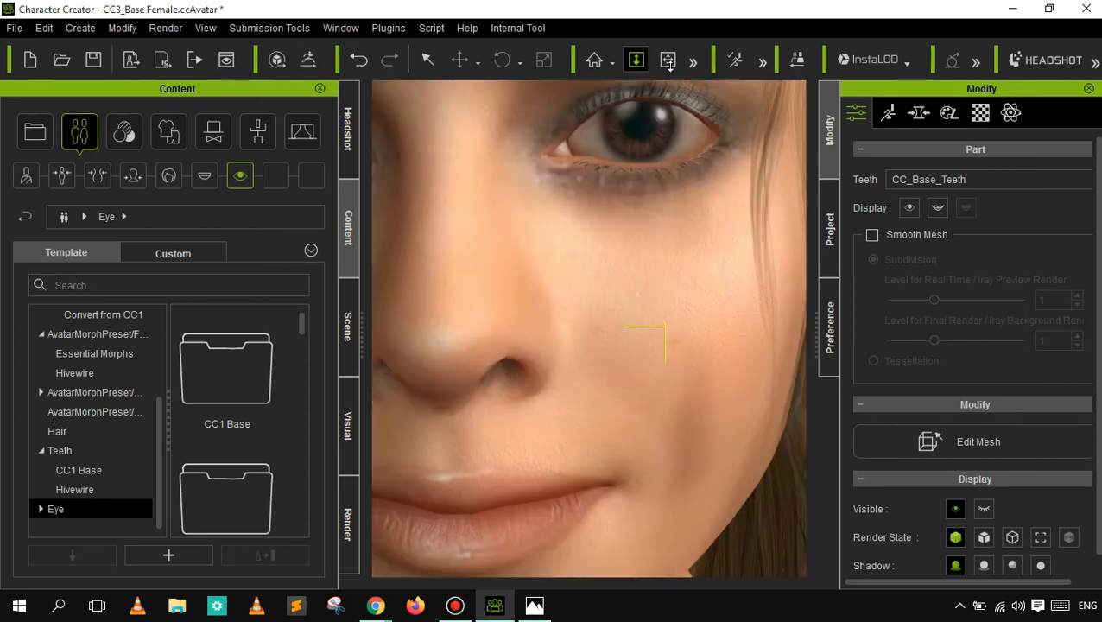
{"action": "left_click_drag", "start_coordinate": [670, 65], "coordinate": [667, 162]}
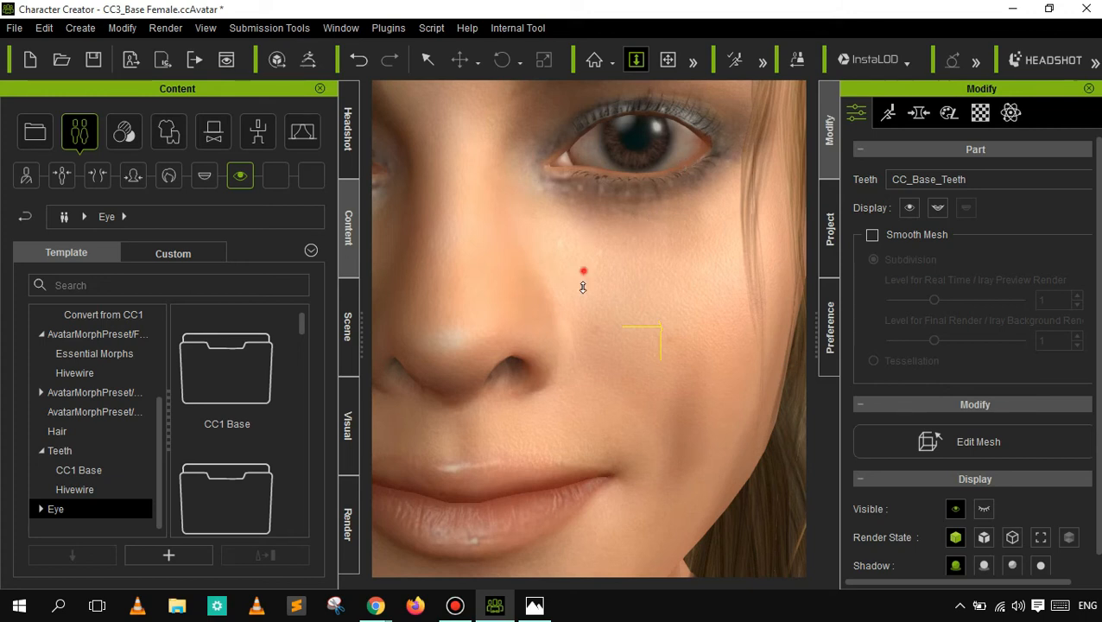
{"action": "left_click", "coordinate": [597, 64]}
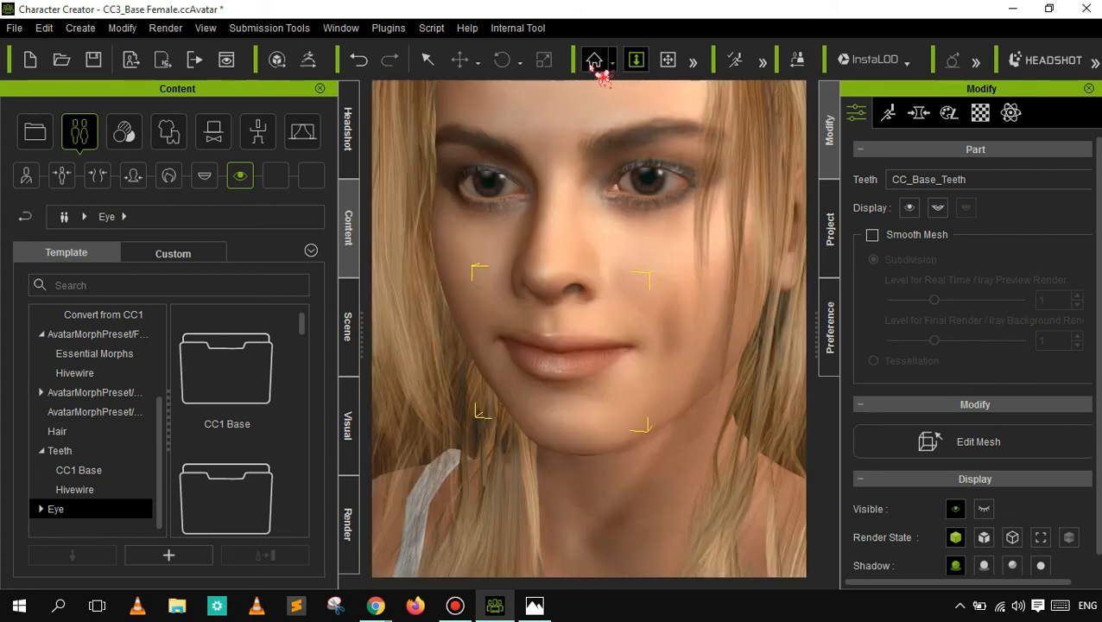
{"action": "left_click", "coordinate": [592, 67]}
{"action": "left_click", "coordinate": [596, 62]}
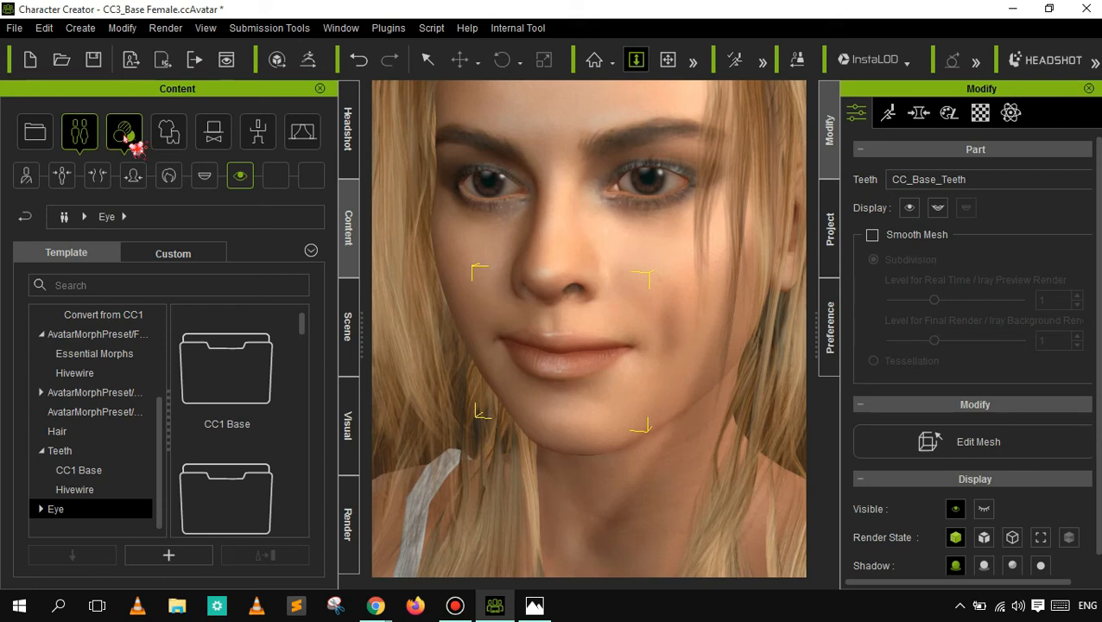
- Browse the Normal skin templates: Convert from CC1, DH Shader Preset, Essential Skin and High Resolution
{"action": "left_click", "coordinate": [134, 145]}
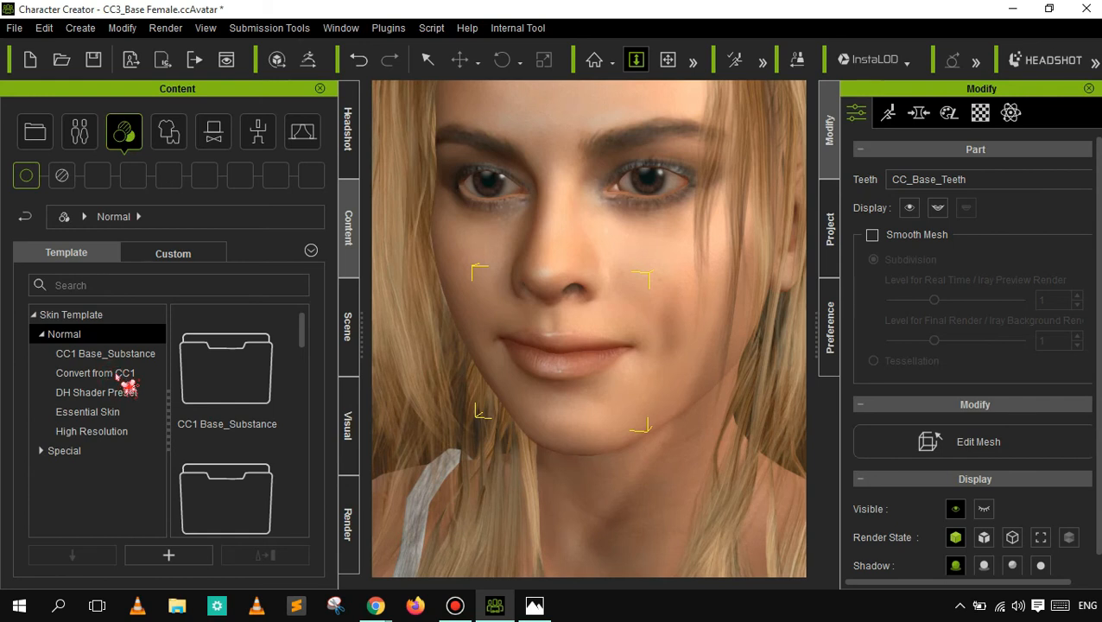
{"action": "left_click", "coordinate": [119, 375]}
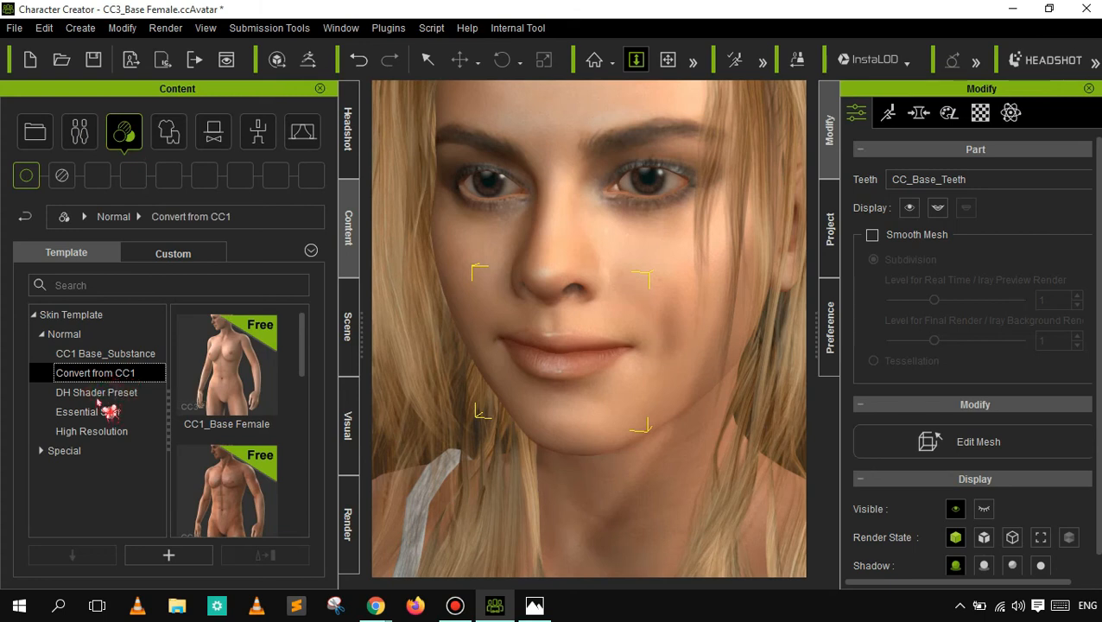
{"action": "left_click", "coordinate": [96, 395]}
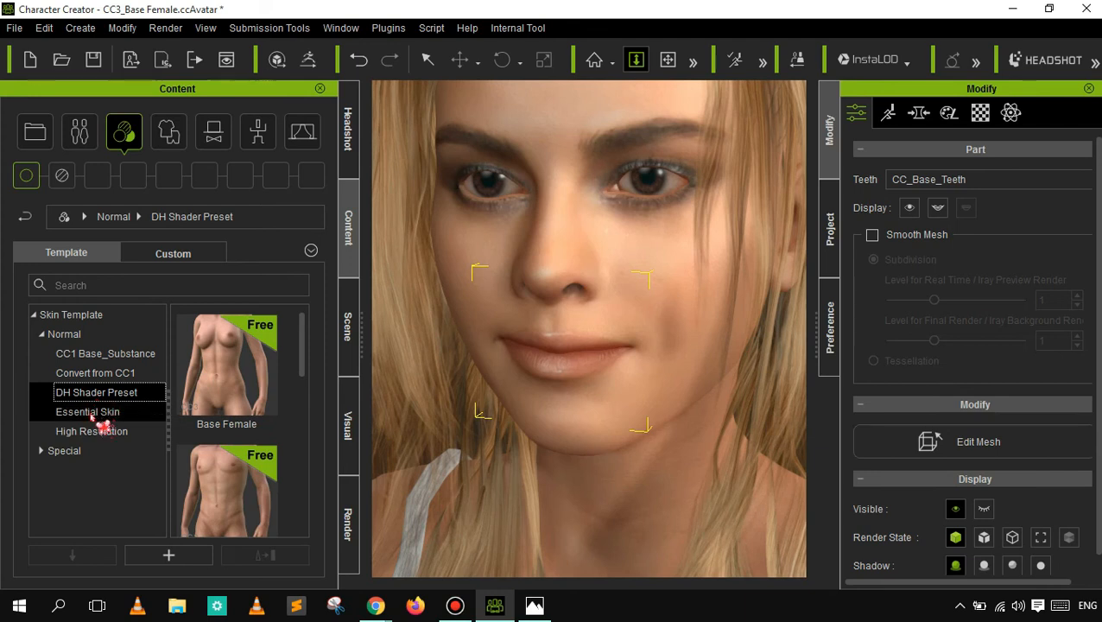
{"action": "left_click", "coordinate": [88, 413]}
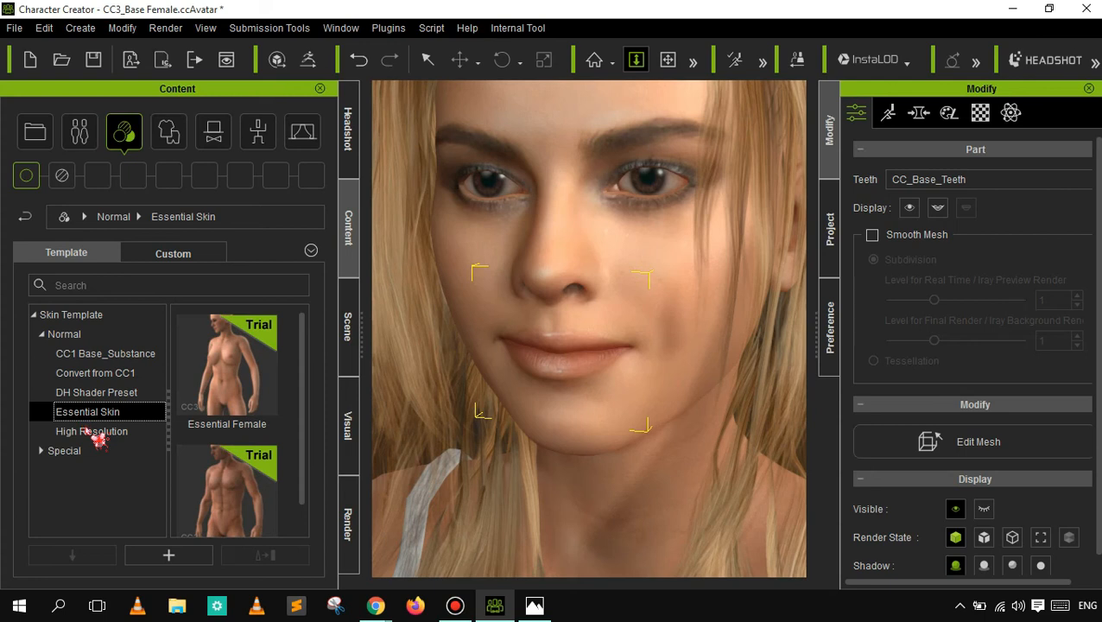
{"action": "left_click", "coordinate": [96, 434]}
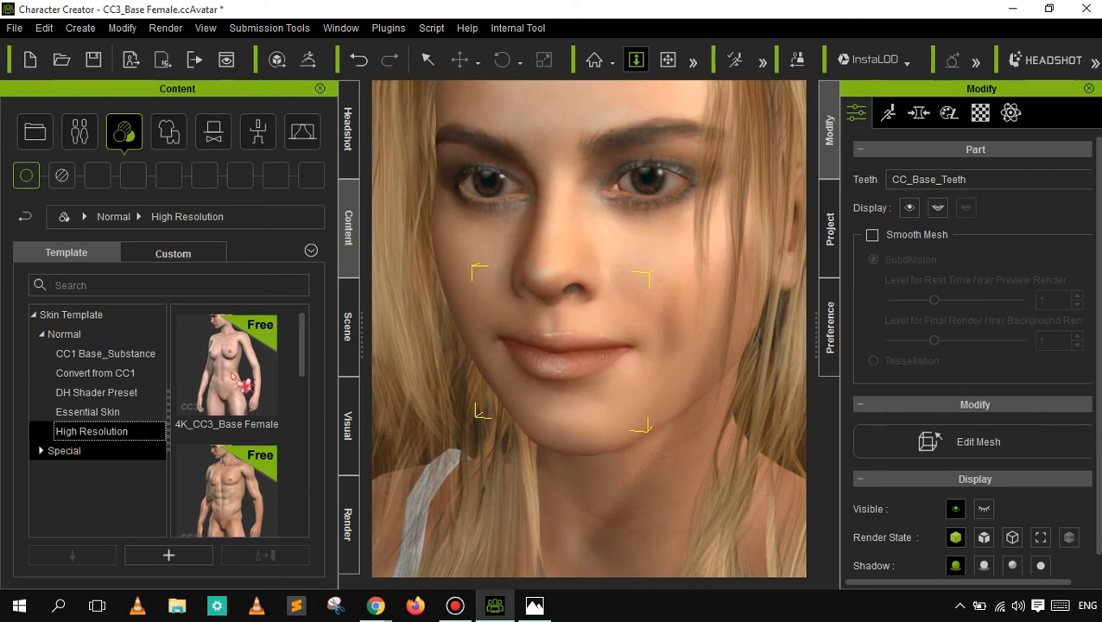
- Look through the makeup skins in the Special skin templates' Convert from CC1 folder
{"action": "left_click", "coordinate": [64, 450]}
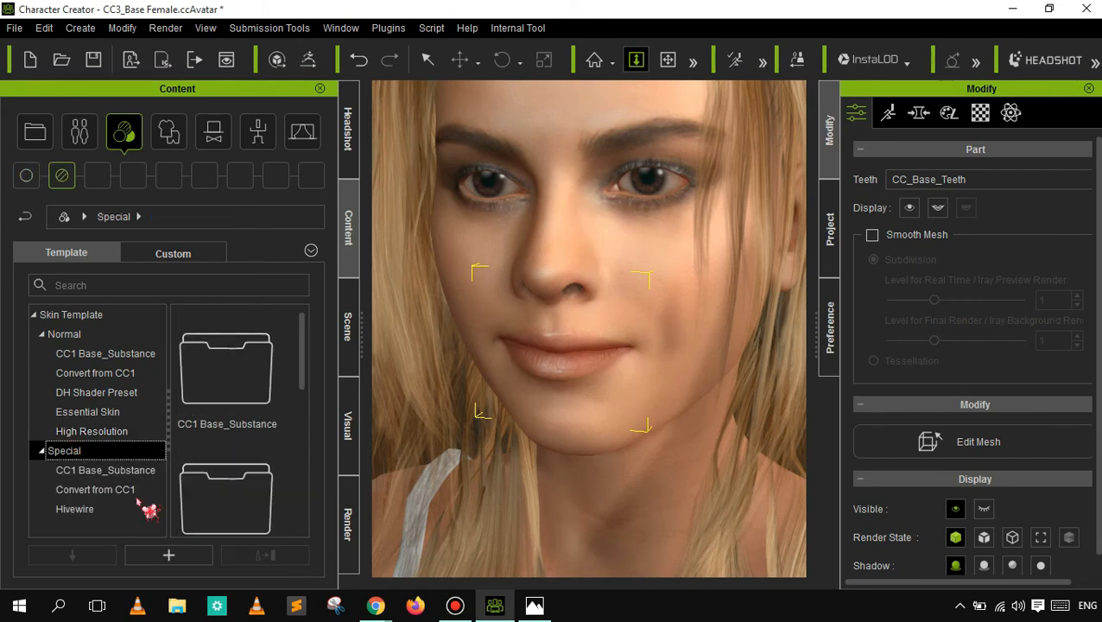
{"action": "left_click", "coordinate": [99, 491]}
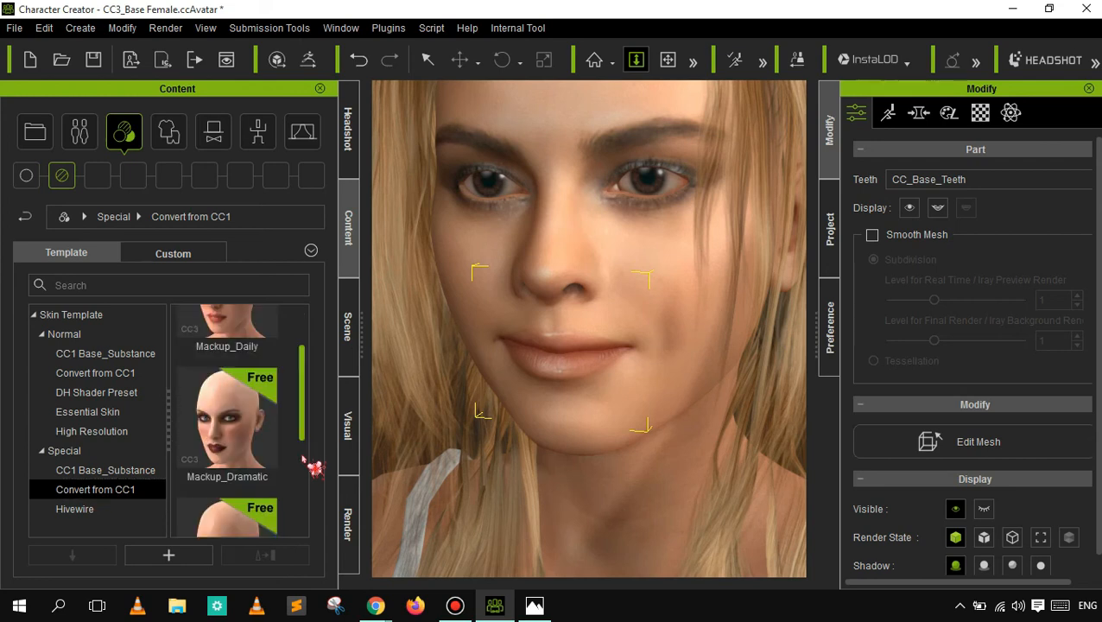
{"action": "scroll", "coordinate": [313, 471], "scroll_direction": "down", "scroll_amount": 2}
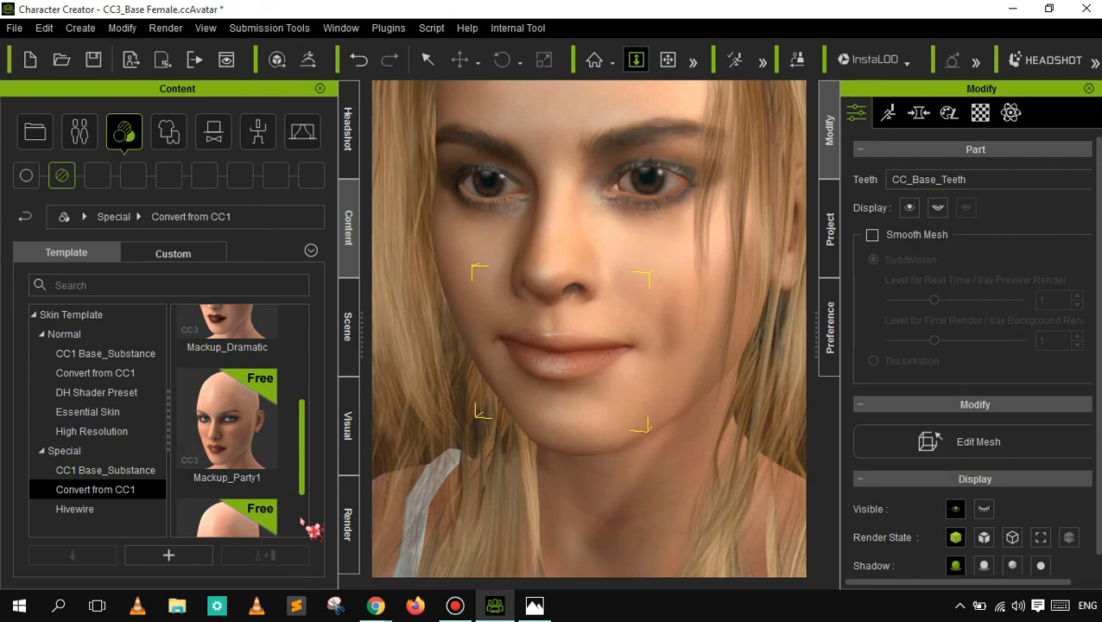
{"action": "scroll", "coordinate": [313, 518], "scroll_direction": "down", "scroll_amount": 2}
{"action": "scroll", "coordinate": [316, 363], "scroll_direction": "down", "scroll_amount": 1}
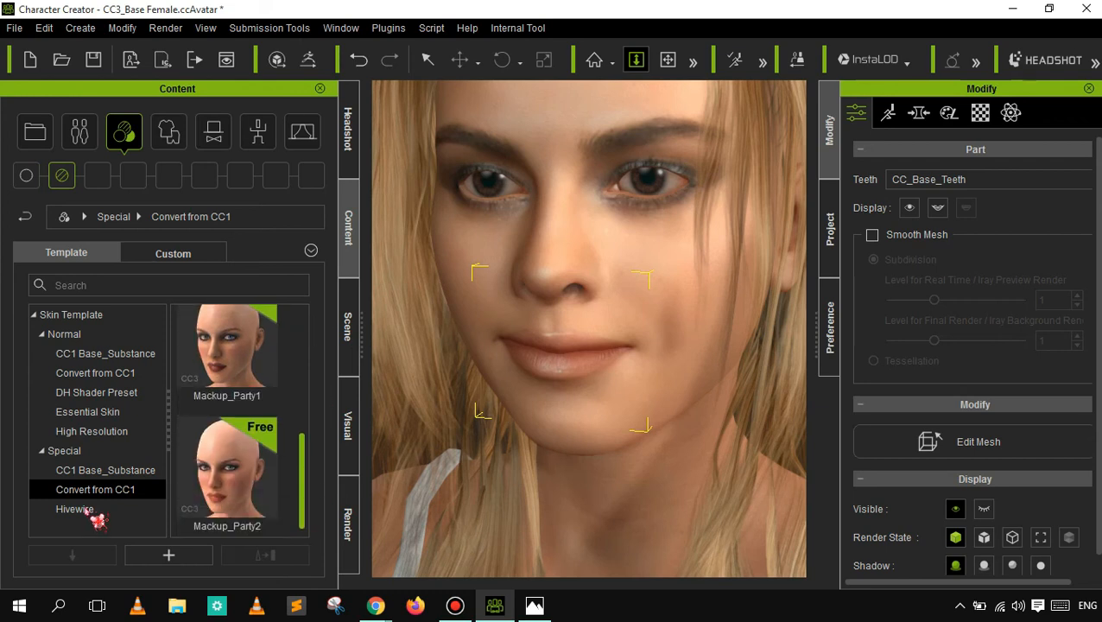
{"action": "scroll", "coordinate": [93, 516], "scroll_direction": "up", "scroll_amount": 1}
{"action": "scroll", "coordinate": [93, 516], "scroll_direction": "up", "scroll_amount": 2}
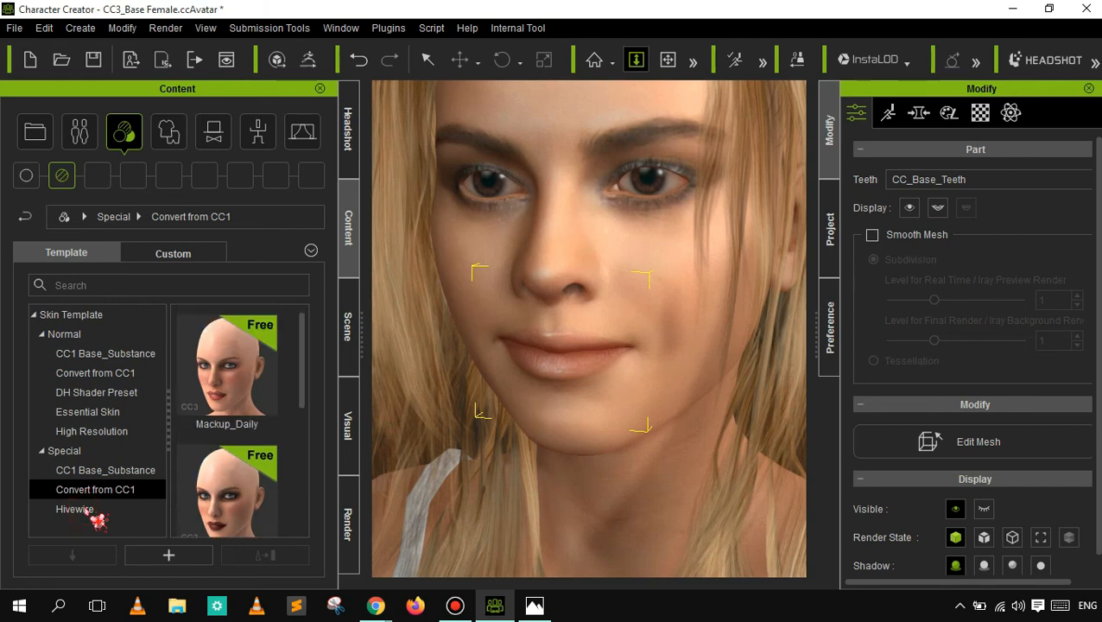
- Look through all the Hivewire skins in the Special skin templates
{"action": "left_click", "coordinate": [94, 517]}
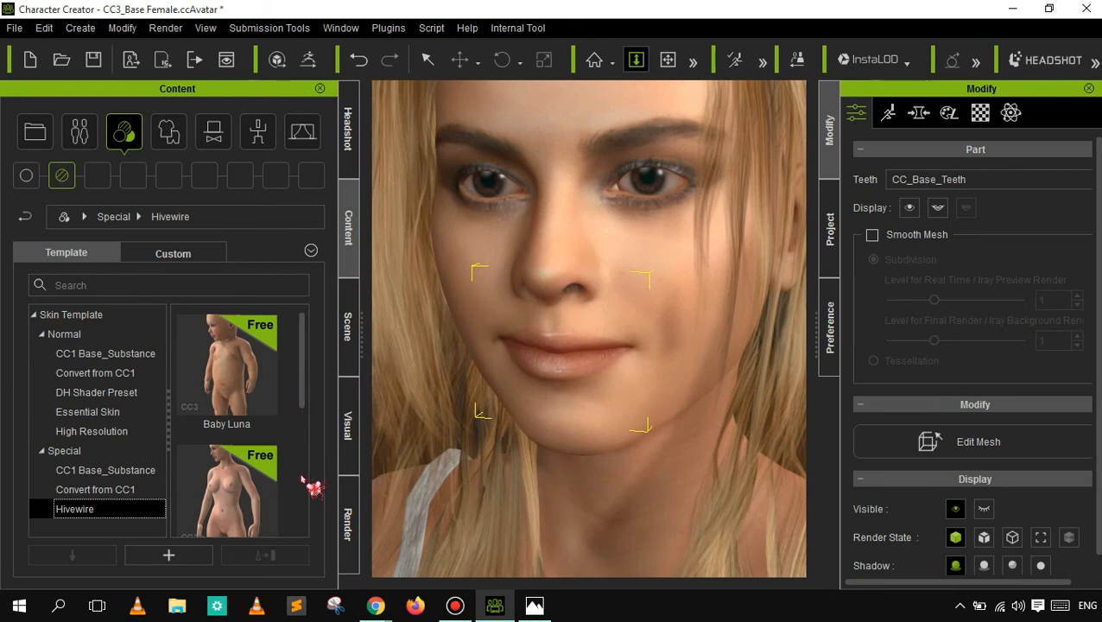
{"action": "scroll", "coordinate": [303, 479], "scroll_direction": "down", "scroll_amount": 1}
{"action": "scroll", "coordinate": [302, 479], "scroll_direction": "down", "scroll_amount": 1}
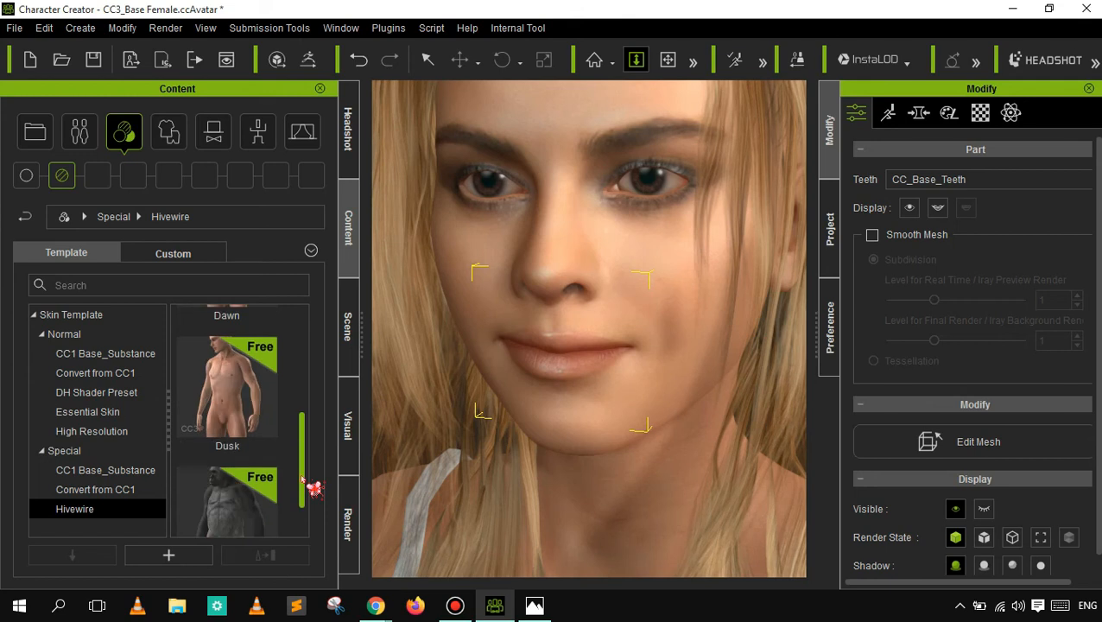
{"action": "scroll", "coordinate": [302, 479], "scroll_direction": "down", "scroll_amount": 1}
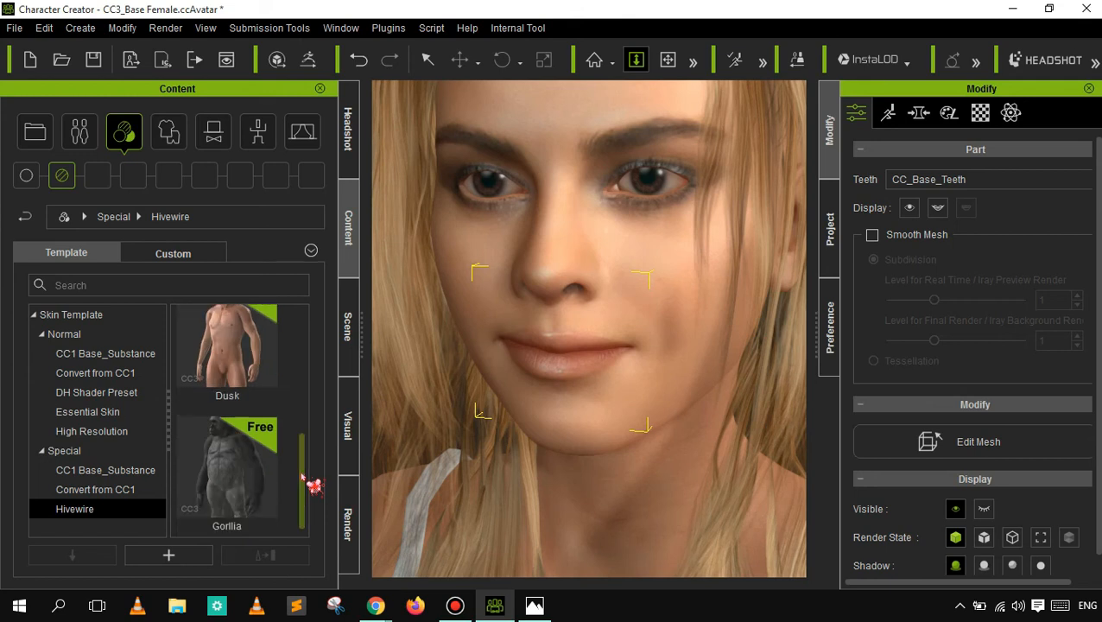
- Bring up the Cloth templates and look through the Underwear and Shirts categories
{"action": "left_click", "coordinate": [170, 138]}
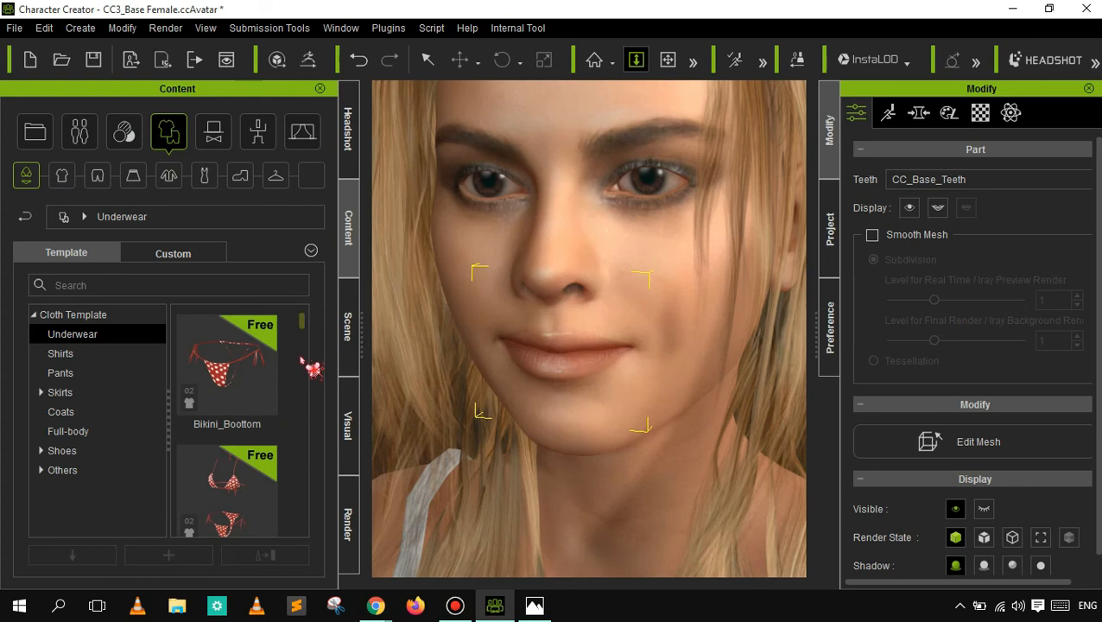
{"action": "scroll", "coordinate": [302, 380], "scroll_direction": "down", "scroll_amount": 2}
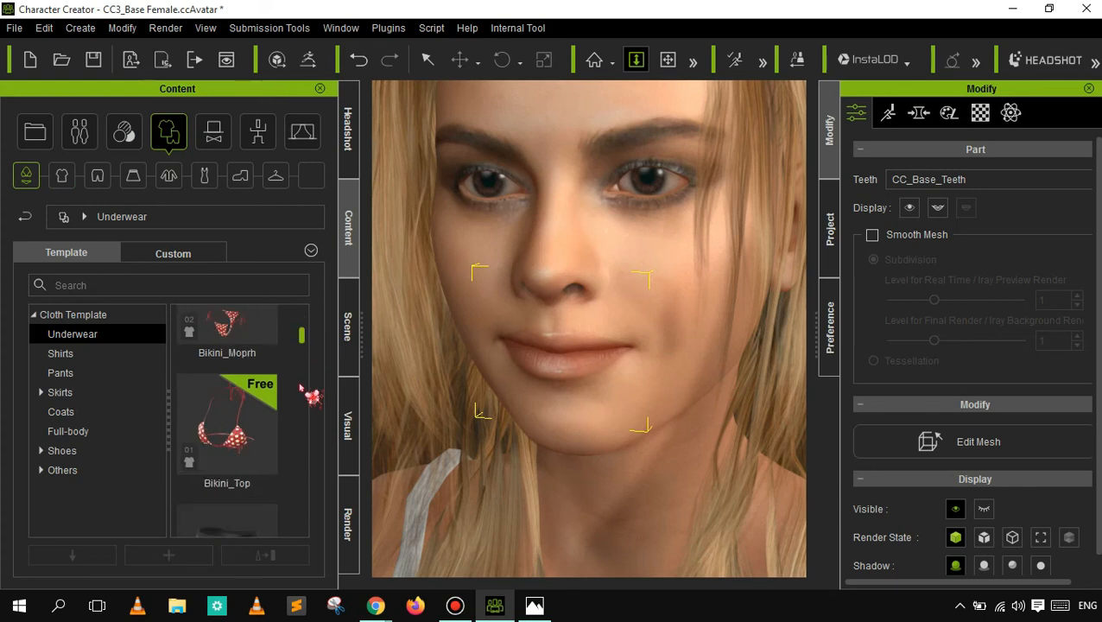
{"action": "scroll", "coordinate": [311, 395], "scroll_direction": "down", "scroll_amount": 2}
{"action": "scroll", "coordinate": [301, 386], "scroll_direction": "down", "scroll_amount": 1}
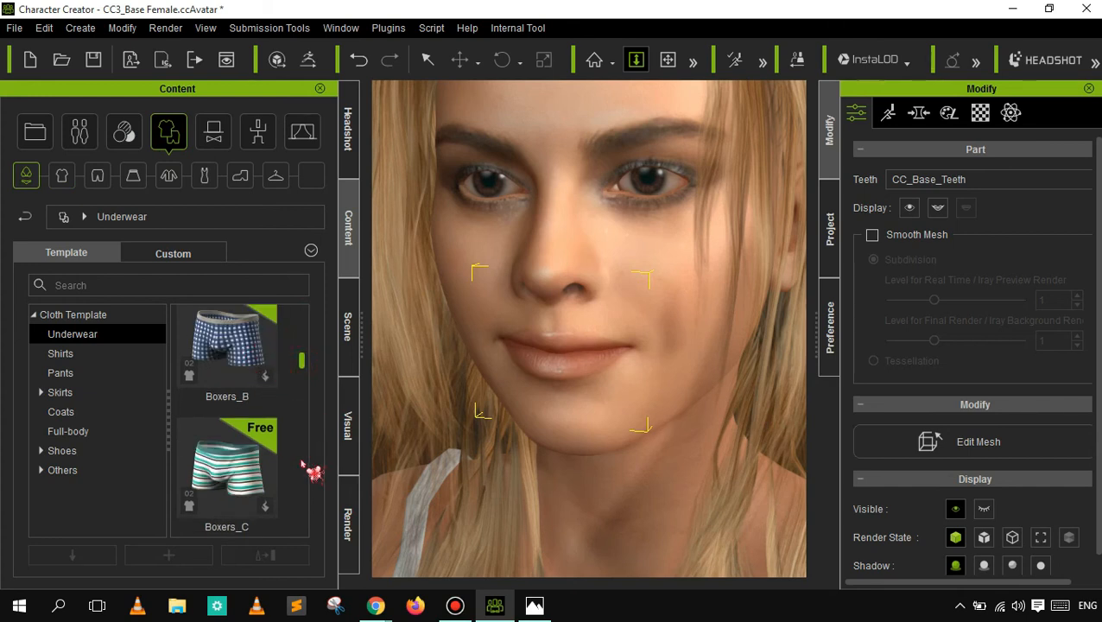
{"action": "scroll", "coordinate": [311, 473], "scroll_direction": "down", "scroll_amount": 1}
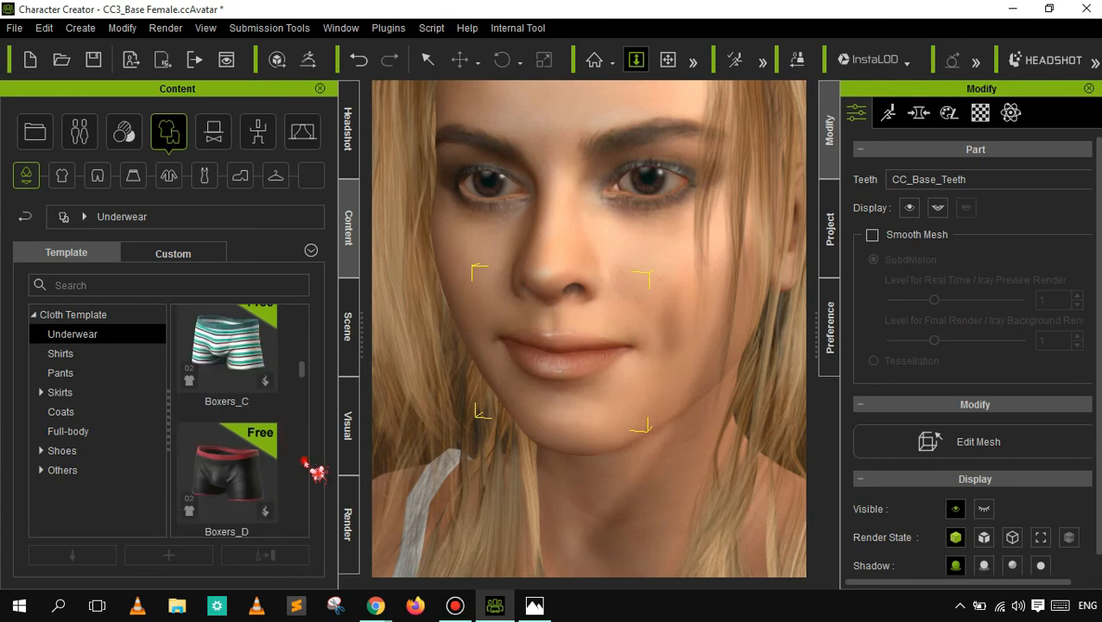
{"action": "scroll", "coordinate": [310, 482], "scroll_direction": "down", "scroll_amount": 2}
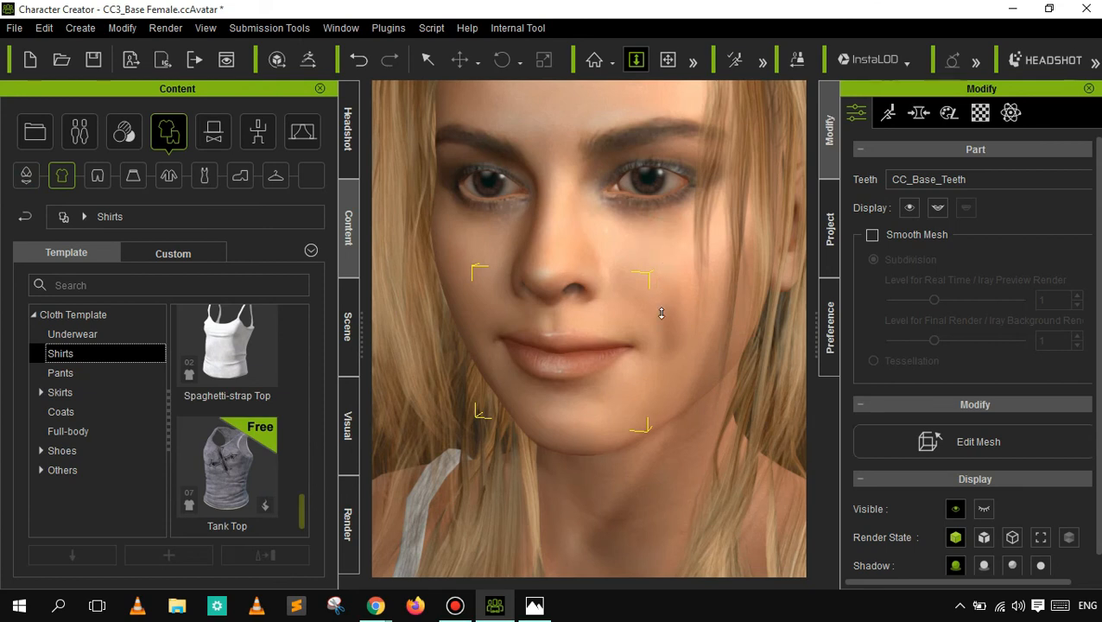
- Hide the Spaghetti-strap Top worn by the character, toggling its visibility in the scene's object list
{"action": "left_click_drag", "start_coordinate": [662, 313], "coordinate": [662, 327]}
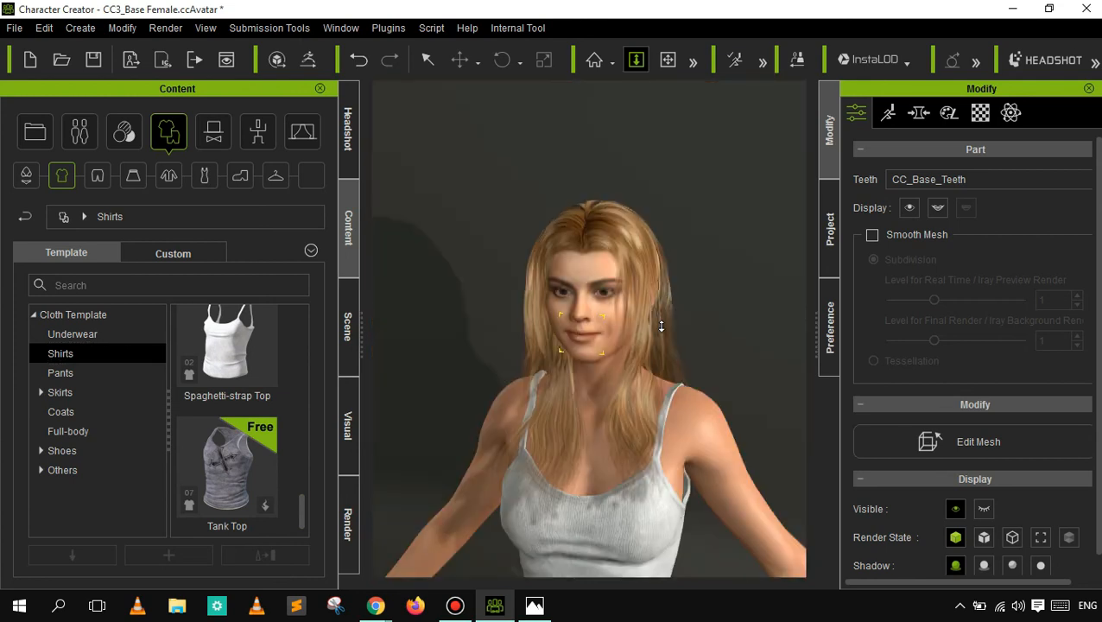
{"action": "scroll", "coordinate": [652, 327], "scroll_direction": "down", "scroll_amount": 1}
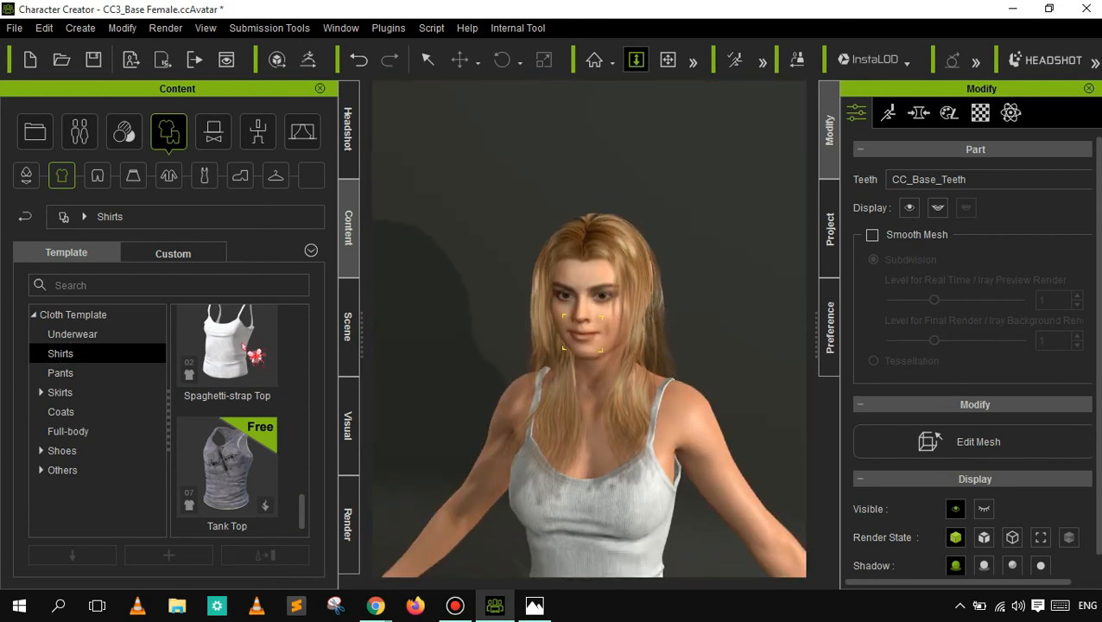
{"action": "left_click", "coordinate": [231, 391]}
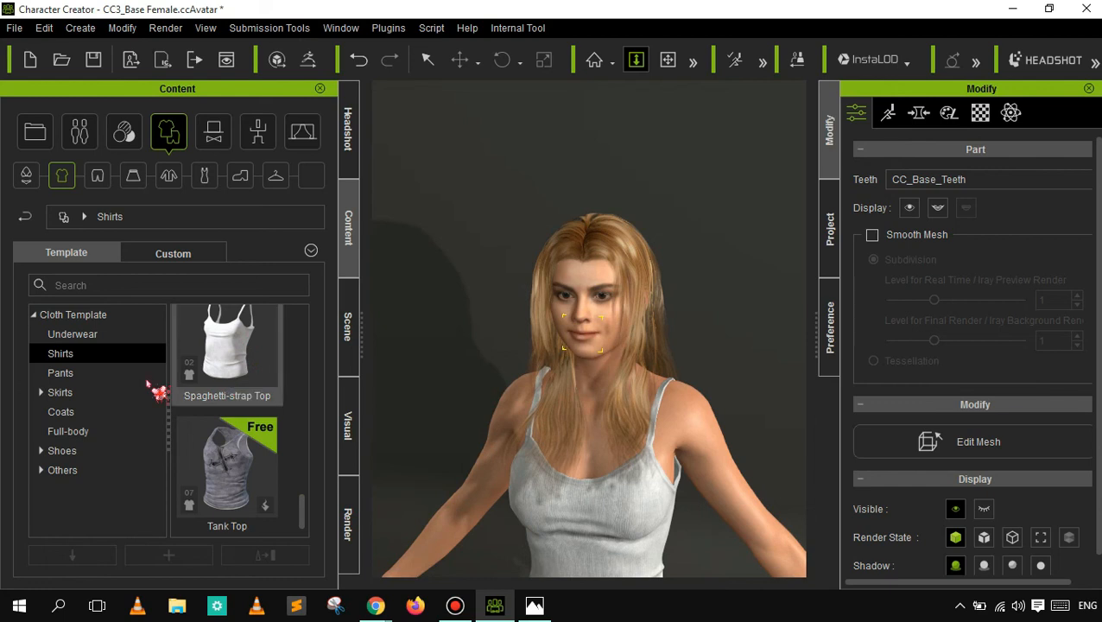
{"action": "left_click", "coordinate": [354, 326]}
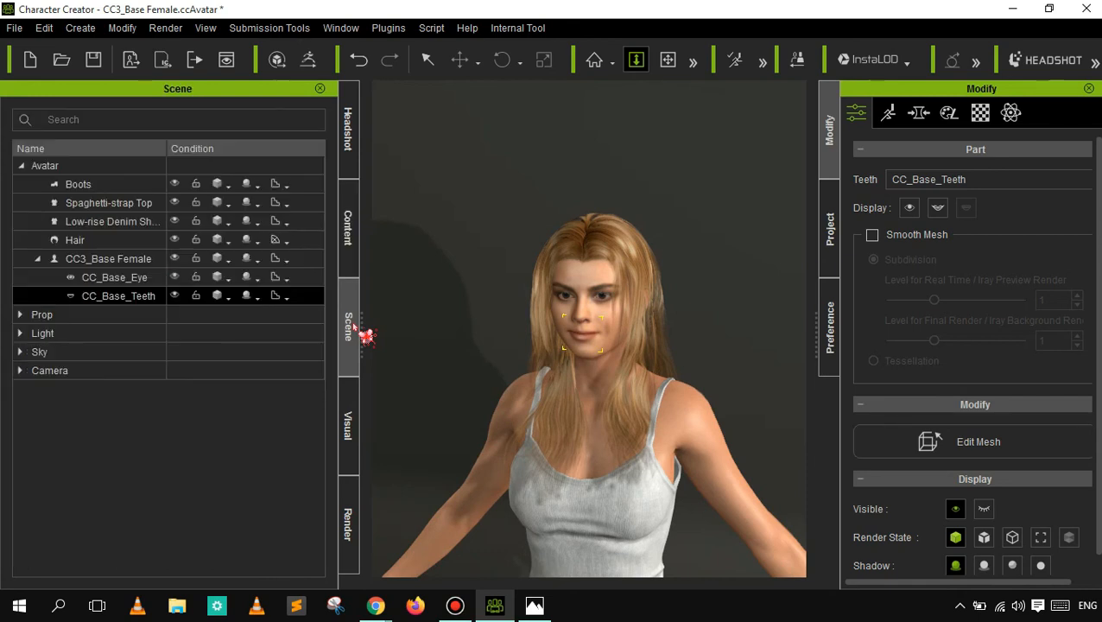
{"action": "left_click", "coordinate": [174, 201]}
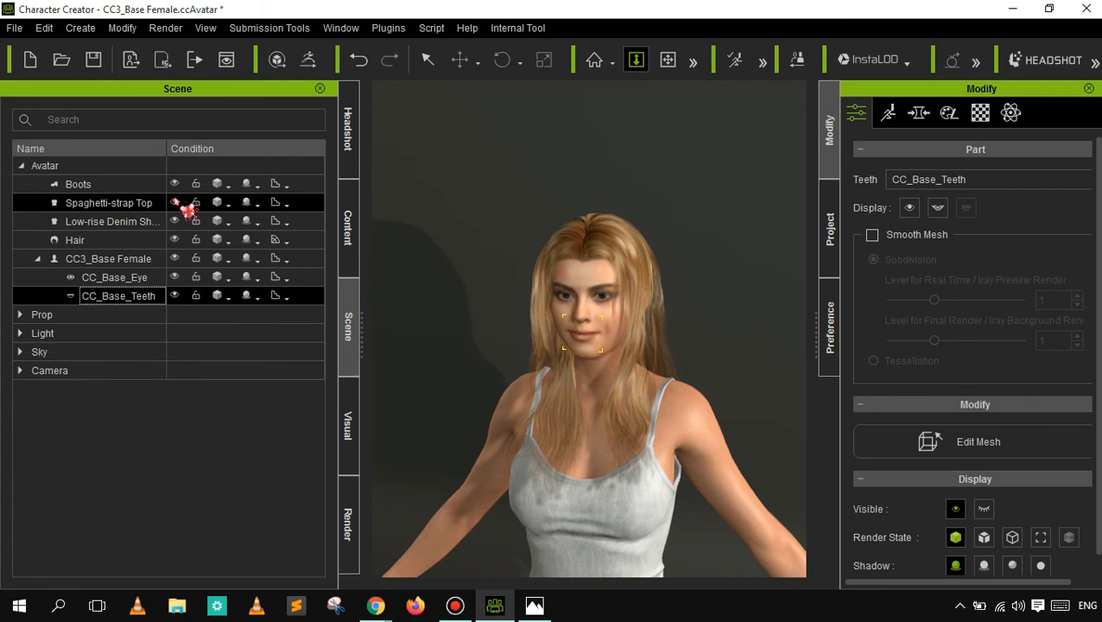
{"action": "left_click", "coordinate": [174, 202]}
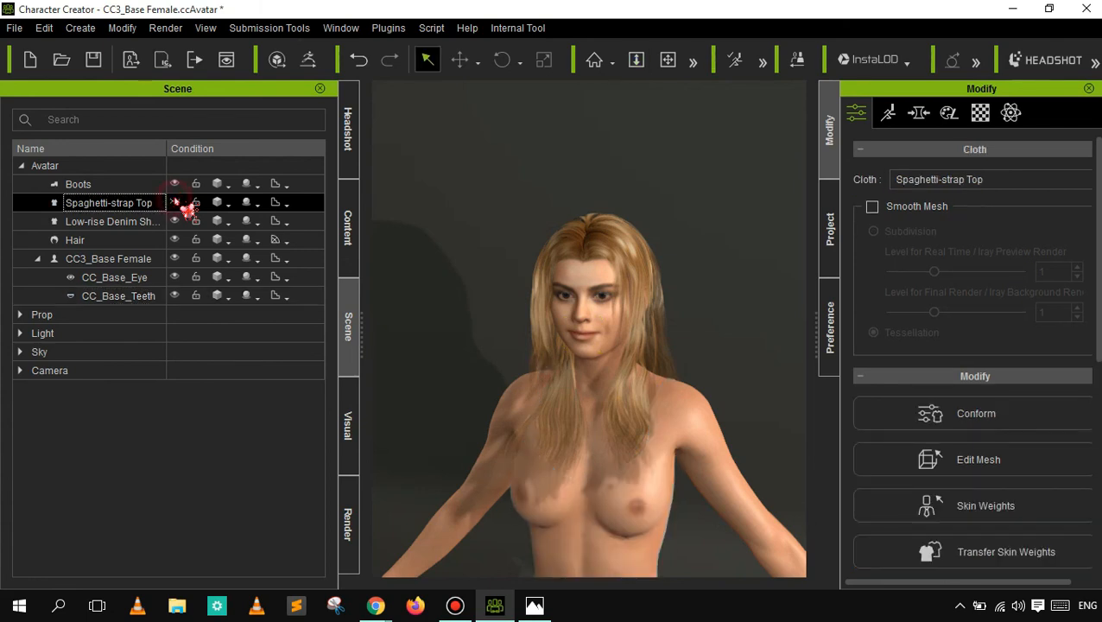
{"action": "left_click", "coordinate": [176, 202]}
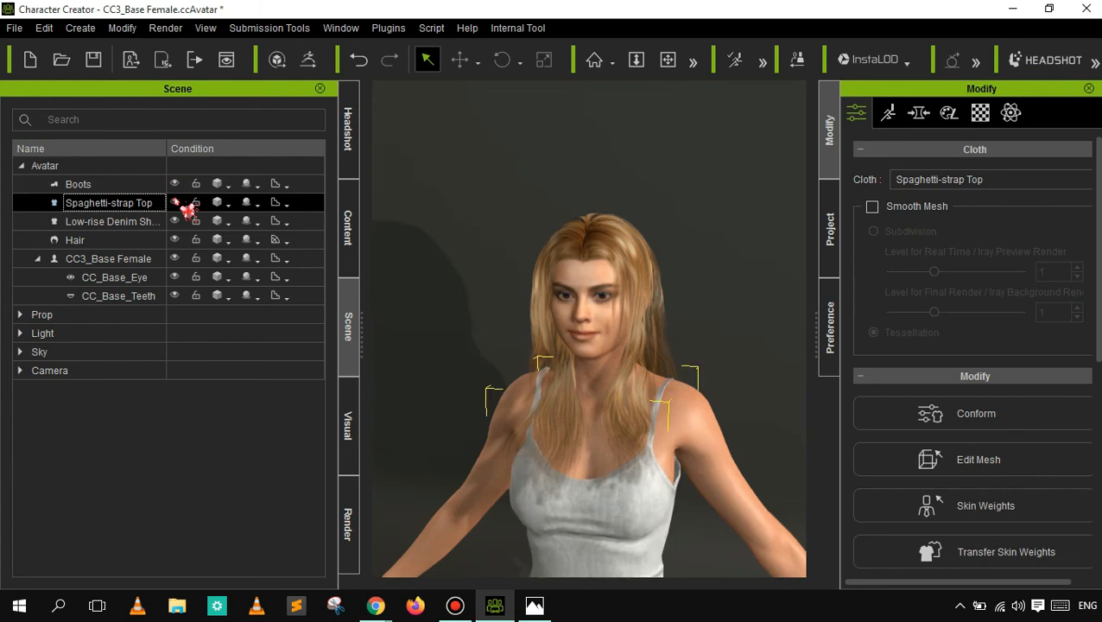
{"action": "left_click", "coordinate": [177, 202]}
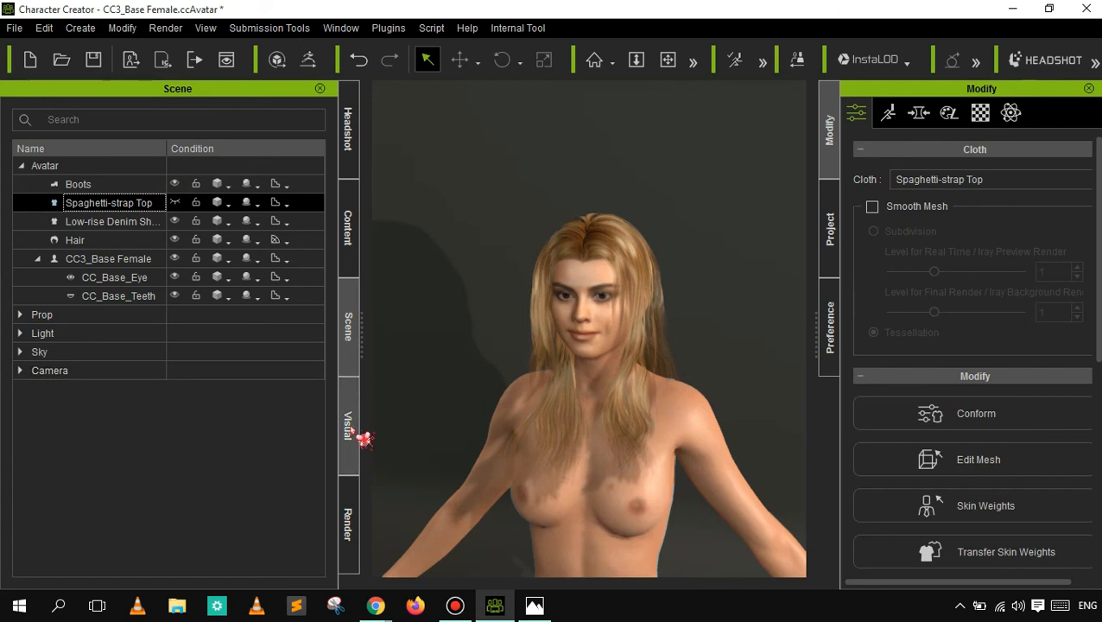
- Return to the Cloth templates and browse the Shirts and Coats categories
{"action": "left_click", "coordinate": [354, 232]}
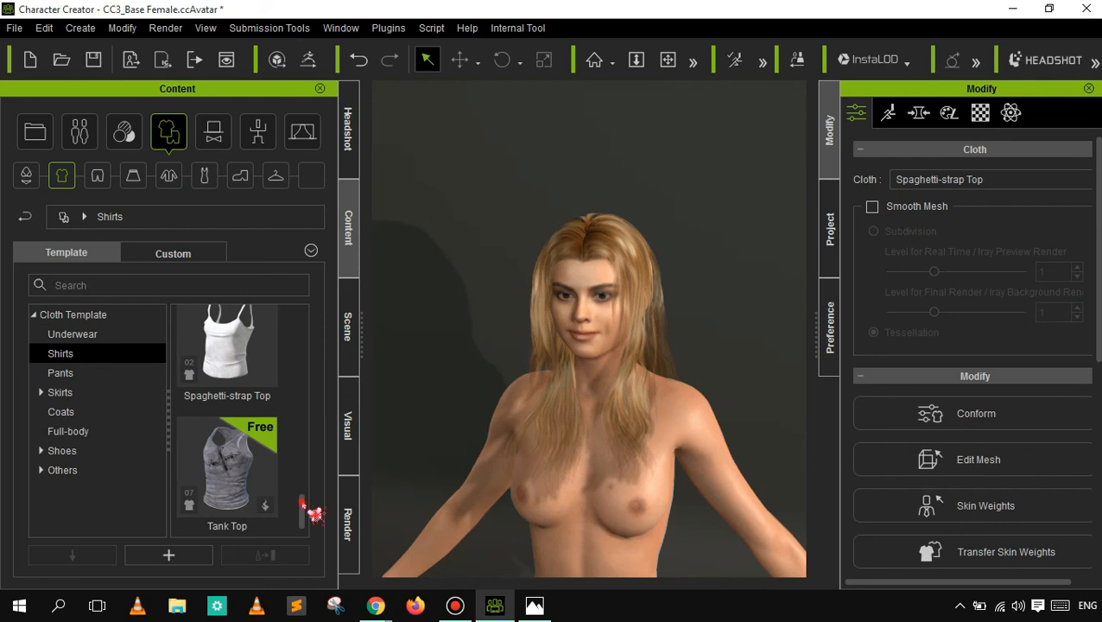
{"action": "left_click_drag", "start_coordinate": [302, 502], "coordinate": [313, 476]}
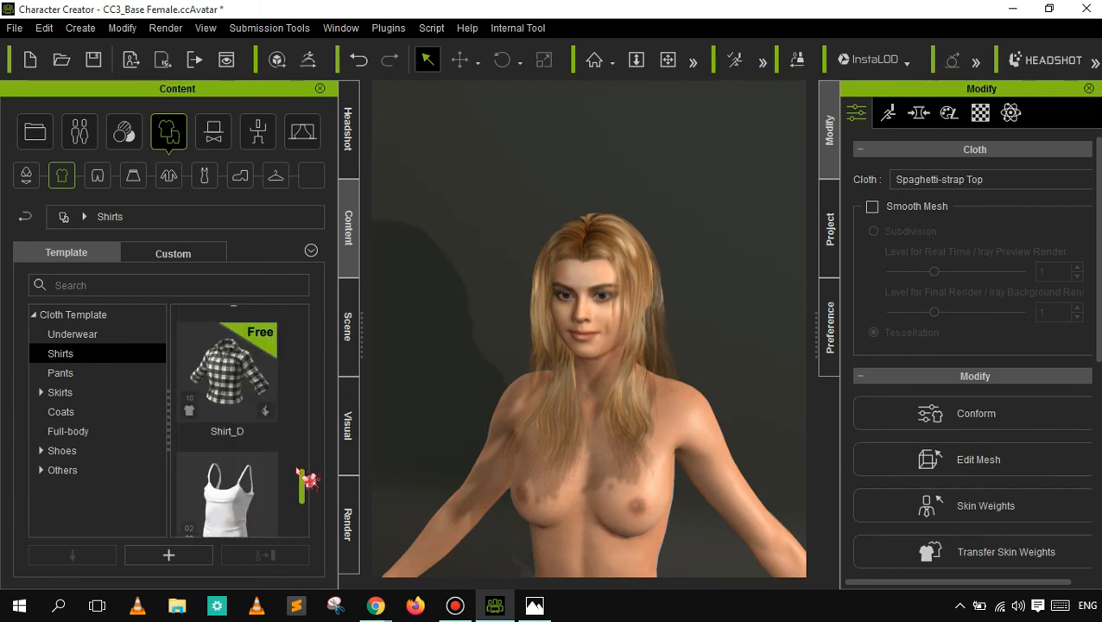
{"action": "left_click", "coordinate": [74, 412]}
{"action": "left_click", "coordinate": [82, 374]}
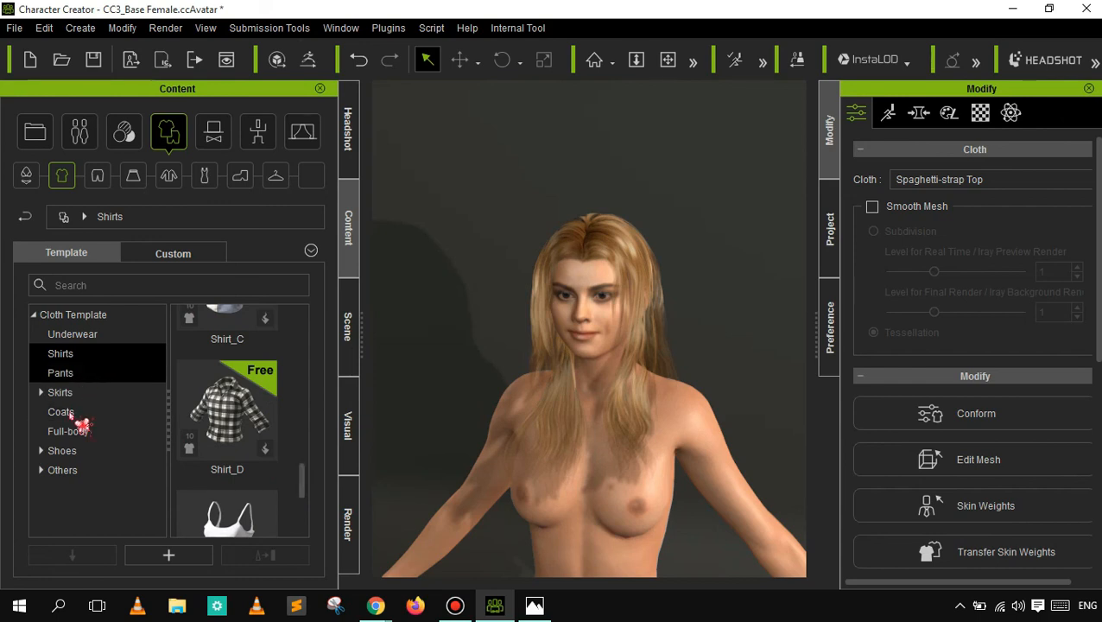
{"action": "left_click", "coordinate": [71, 413]}
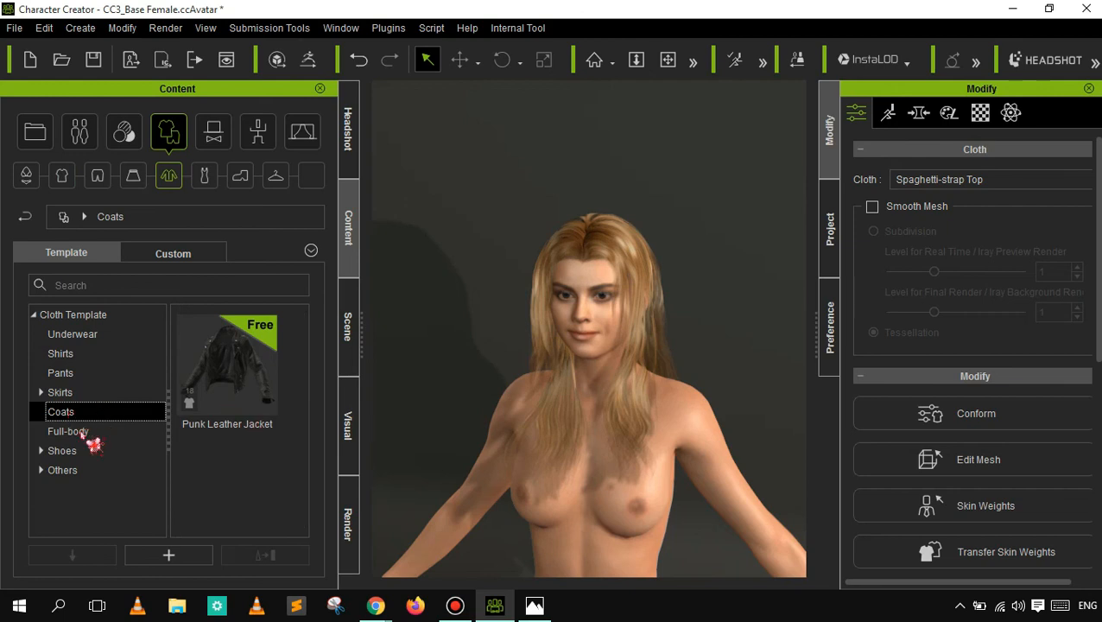
- Put the Dress_A template from the Full-body clothing category on the character and frame the dress down to the hips
{"action": "left_click", "coordinate": [78, 432]}
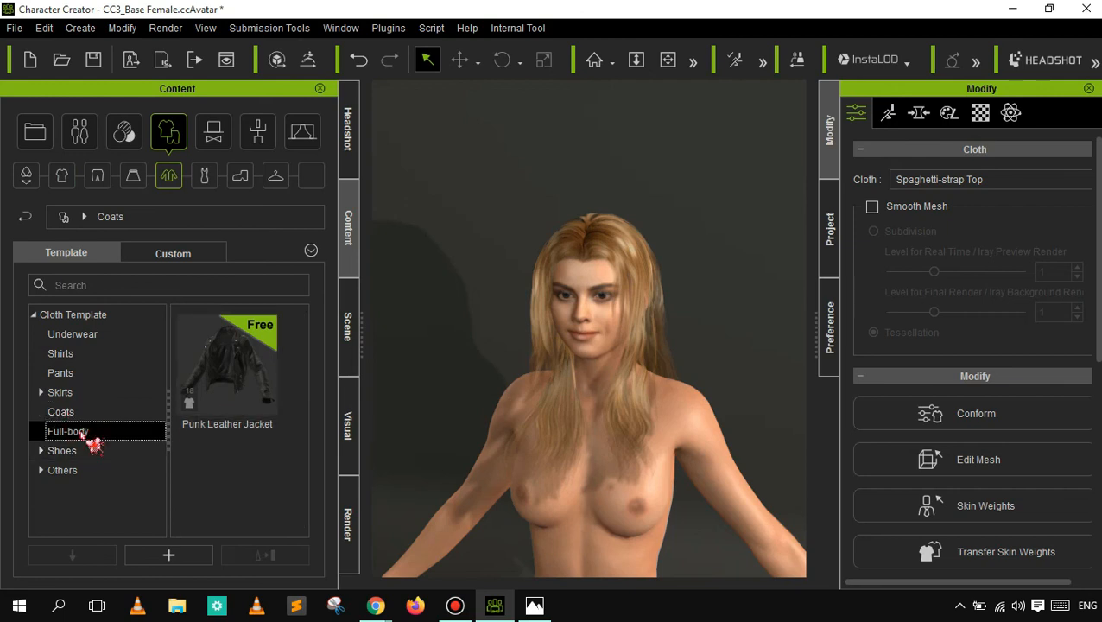
{"action": "double_click", "coordinate": [227, 363]}
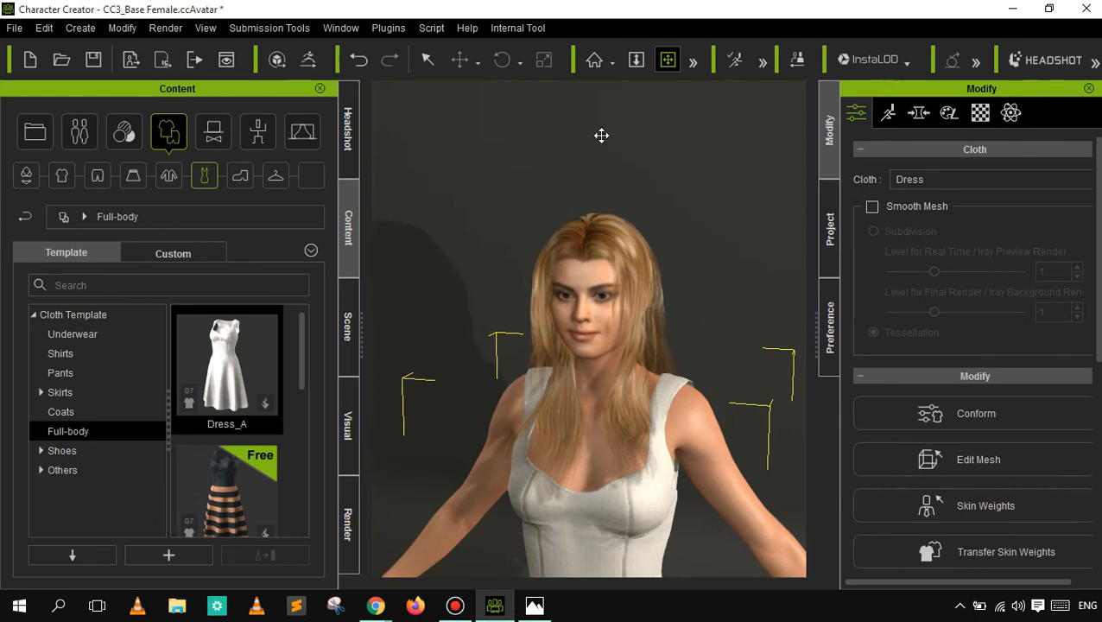
{"action": "left_click_drag", "start_coordinate": [601, 135], "coordinate": [598, 122]}
{"action": "mouse_move", "coordinate": [613, 394]}
{"action": "left_mouse_down"}
{"action": "mouse_move", "coordinate": [607, 324]}
{"action": "mouse_move", "coordinate": [607, 407]}
{"action": "left_mouse_up"}
{"action": "left_click_drag", "start_coordinate": [607, 314], "coordinate": [598, 221]}
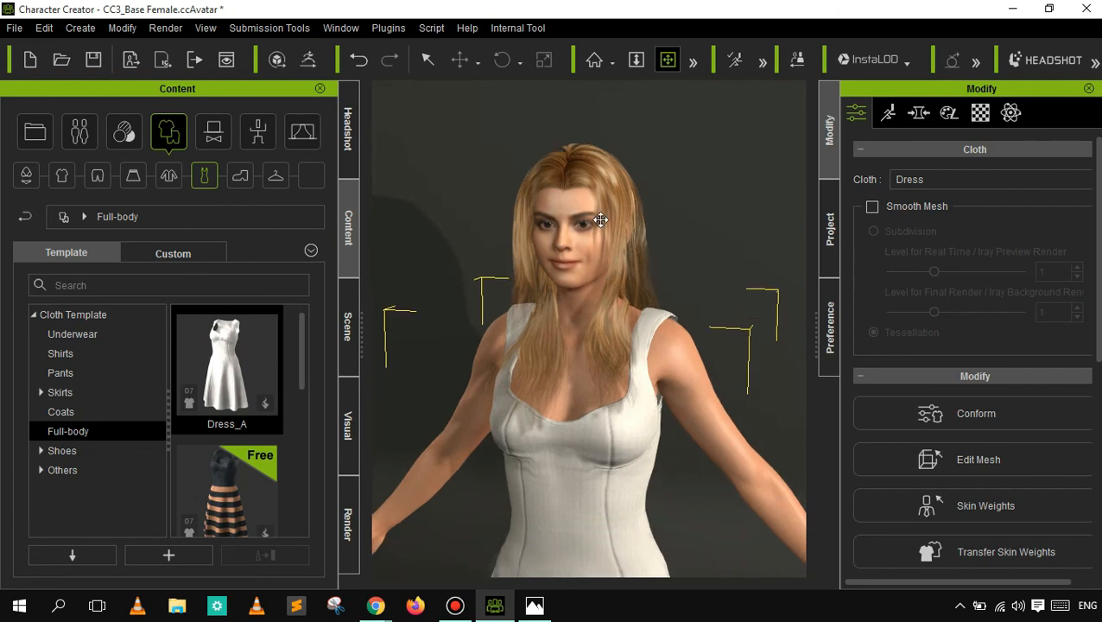
{"action": "left_click_drag", "start_coordinate": [600, 171], "coordinate": [599, 160]}
{"action": "left_click_drag", "start_coordinate": [622, 569], "coordinate": [625, 526]}
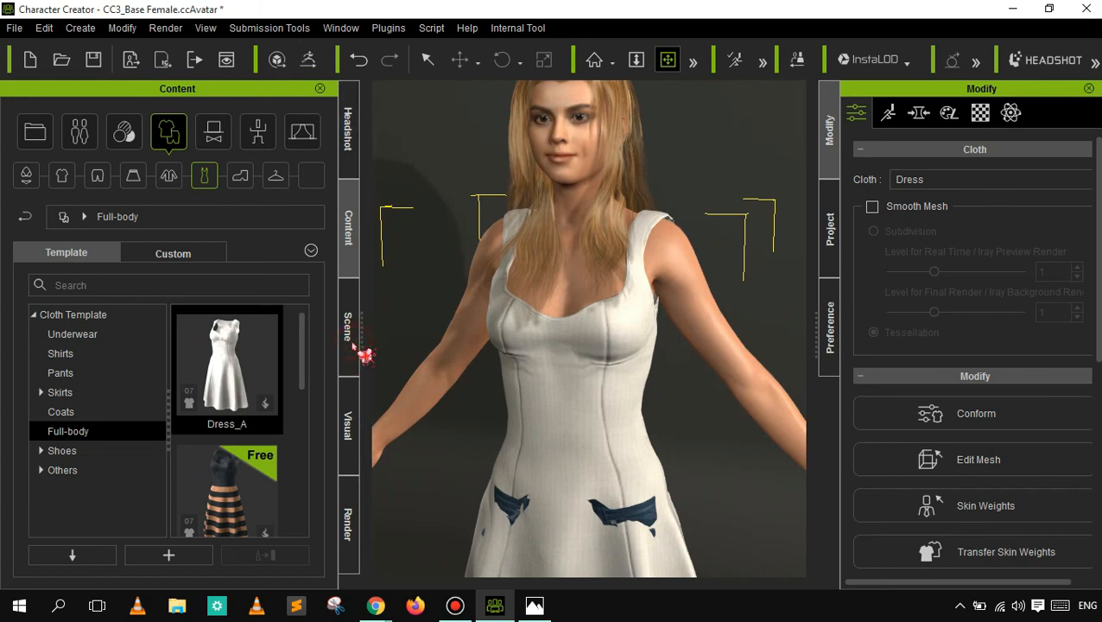
- Hide the Low-rise Denim Shorts in the scene's object list so they stop poking through the dress
{"action": "left_click", "coordinate": [350, 344]}
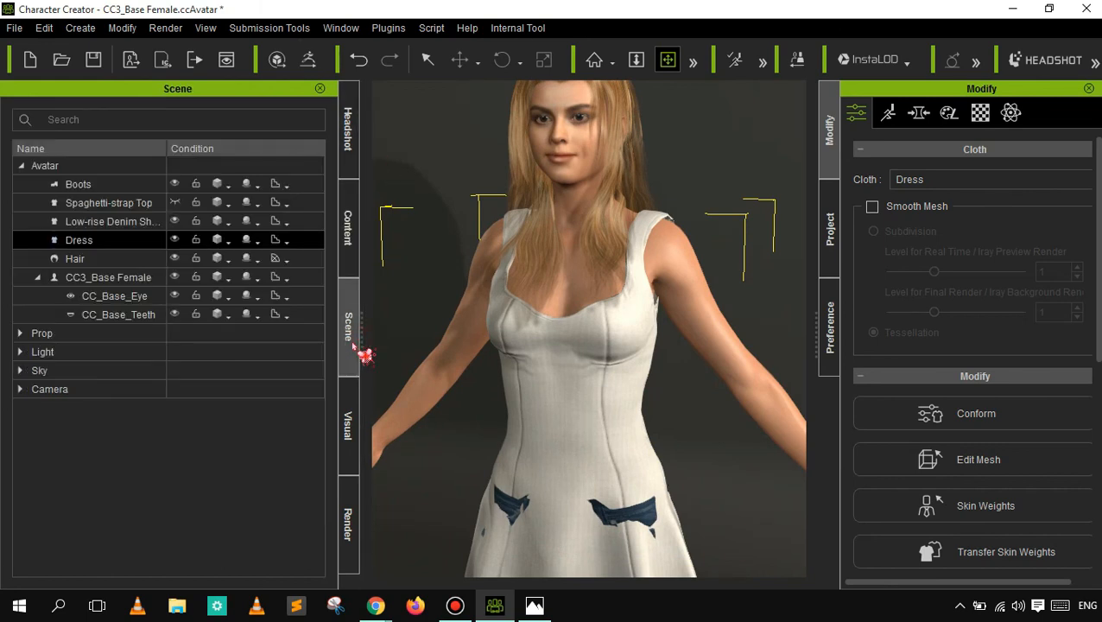
{"action": "left_click", "coordinate": [175, 222]}
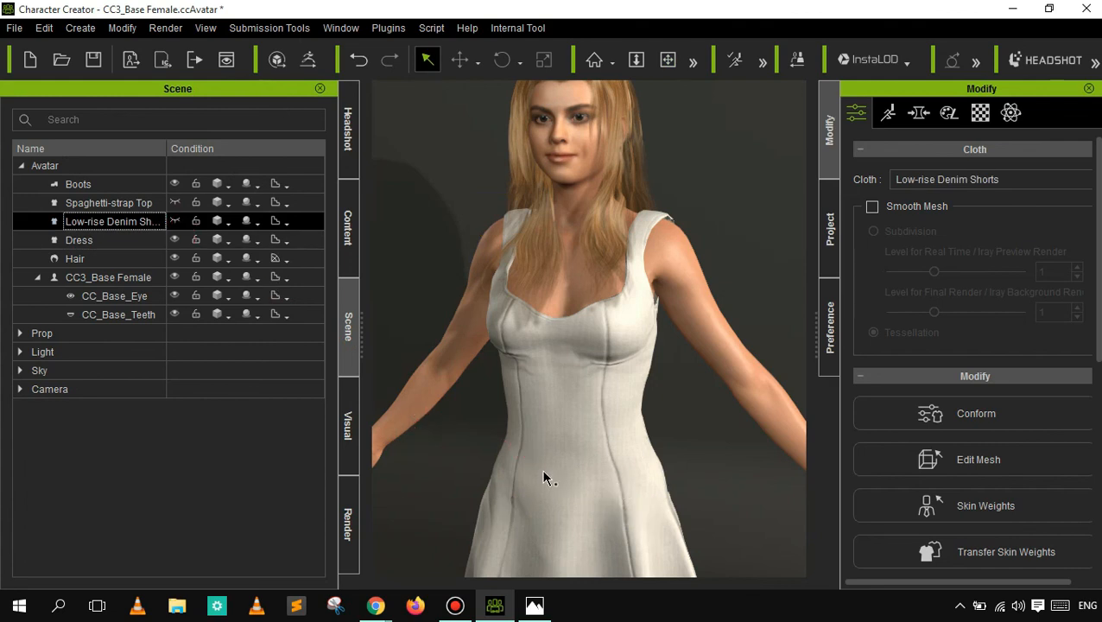
- Bring up Headshot and reshape the character's arms by sculpting the upper-arm regions directly on the body
{"action": "left_click", "coordinate": [354, 135]}
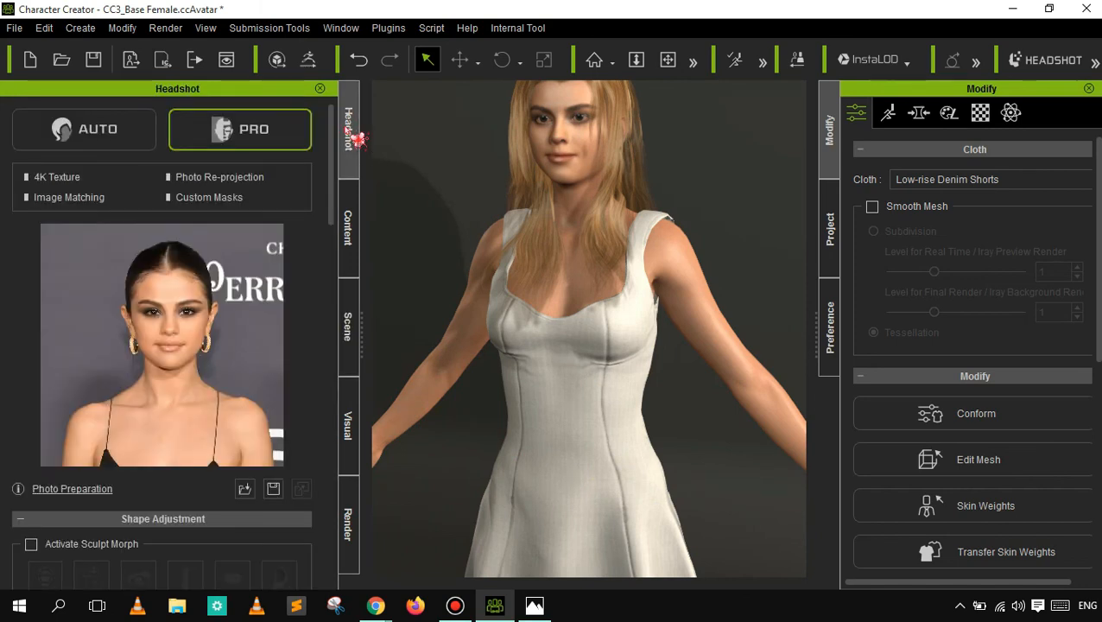
{"action": "left_click", "coordinate": [459, 343]}
{"action": "left_click", "coordinate": [431, 302]}
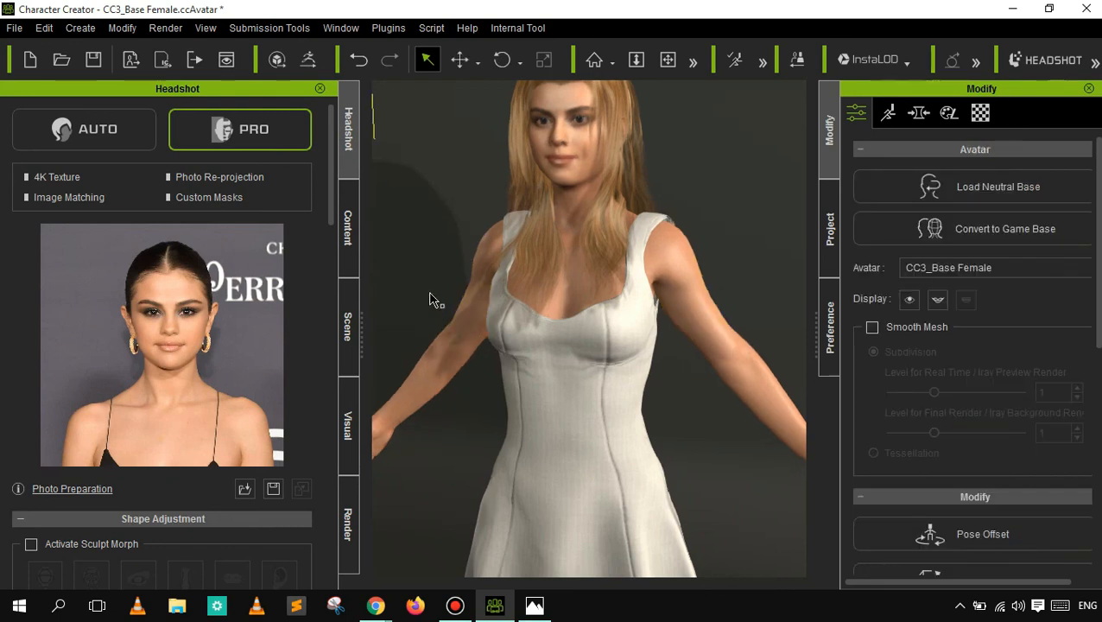
{"action": "left_click", "coordinate": [469, 319]}
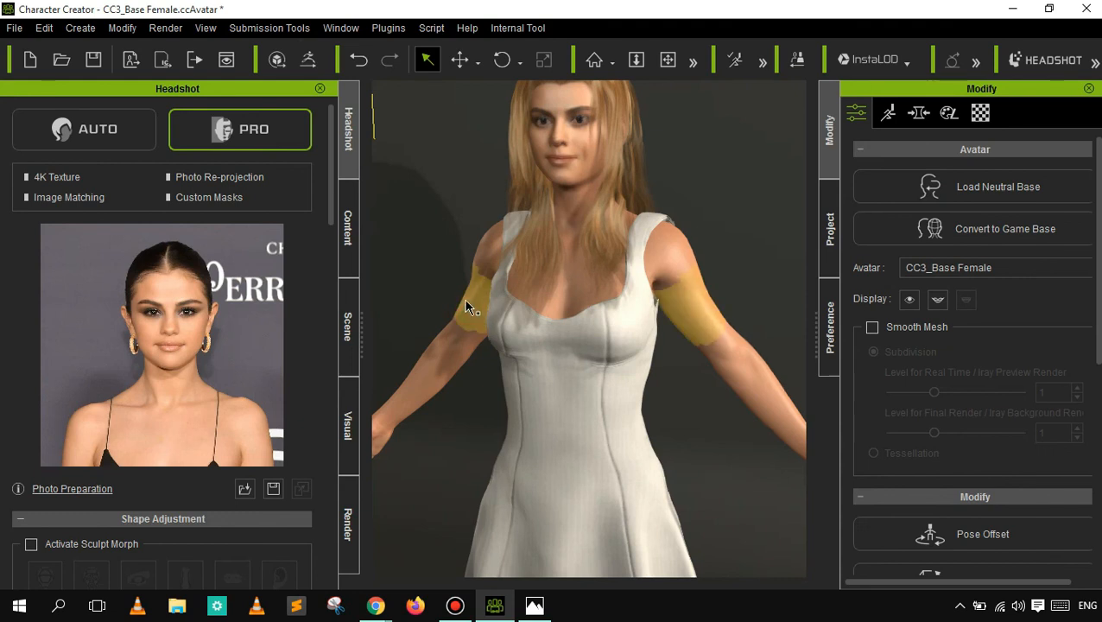
{"action": "left_click", "coordinate": [441, 265]}
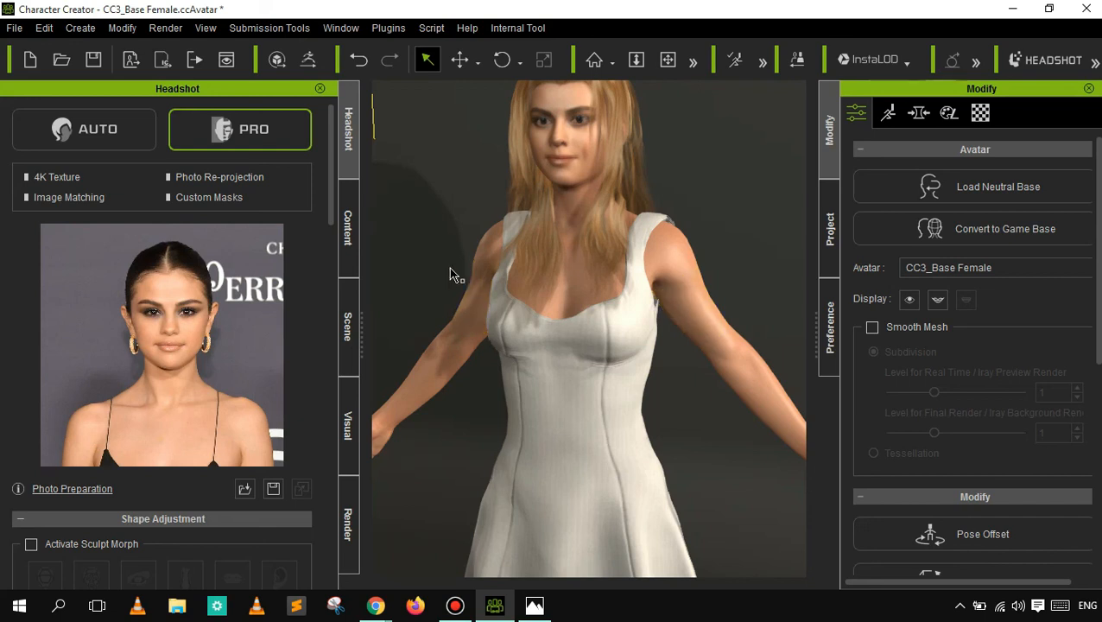
{"action": "left_click", "coordinate": [480, 317]}
{"action": "left_click", "coordinate": [417, 391]}
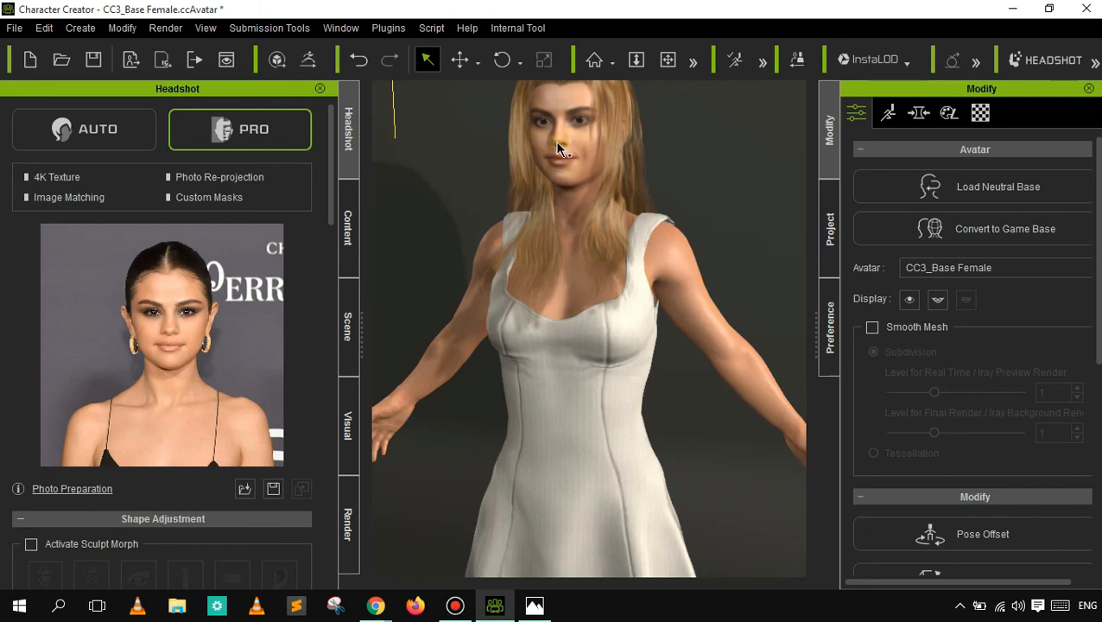
- Sculpt the nose directly on the face, narrowing and widening the nostrils to a moderate width
{"action": "left_click", "coordinate": [638, 63]}
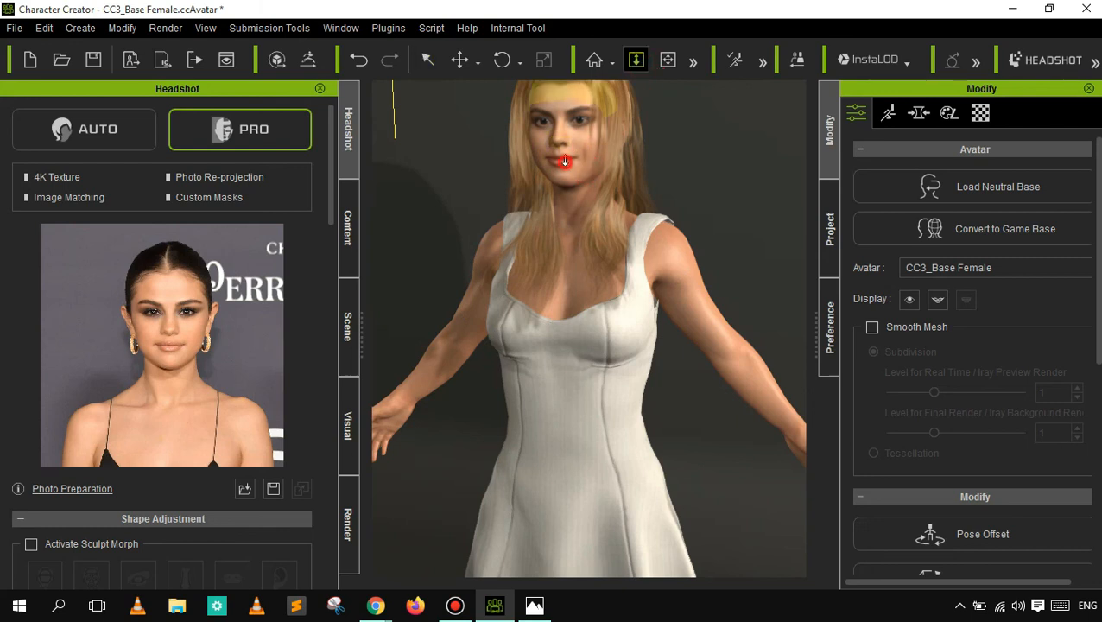
{"action": "left_click_drag", "start_coordinate": [560, 66], "coordinate": [560, 50]}
{"action": "left_click_drag", "start_coordinate": [663, 101], "coordinate": [681, 76]}
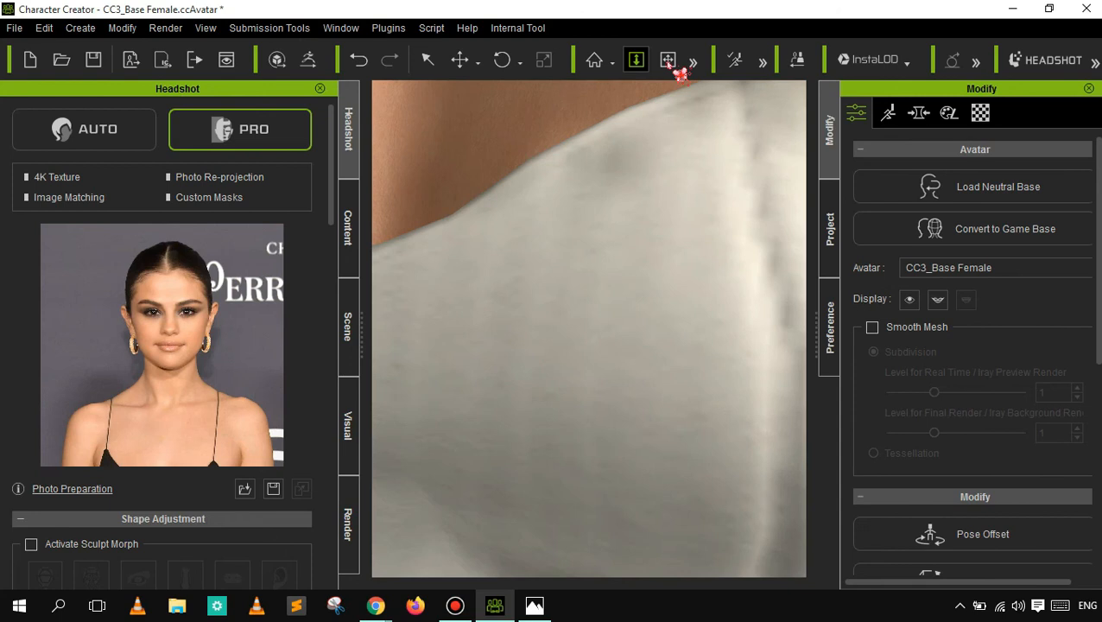
{"action": "left_click", "coordinate": [668, 64]}
{"action": "left_click_drag", "start_coordinate": [488, 218], "coordinate": [590, 590]}
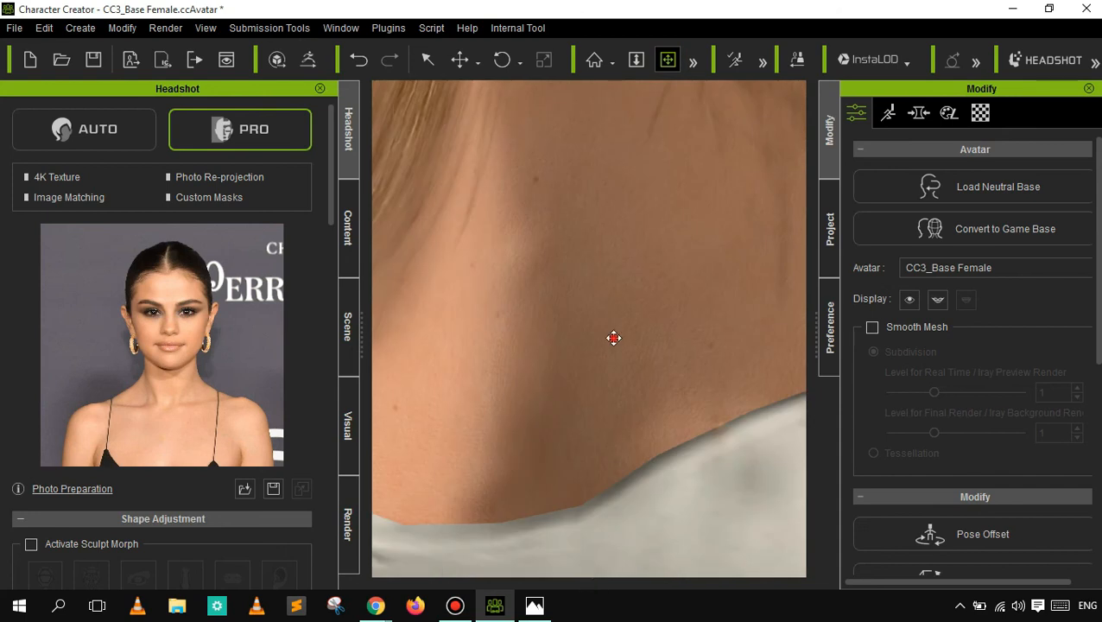
{"action": "left_click_drag", "start_coordinate": [613, 334], "coordinate": [615, 488]}
{"action": "left_click_drag", "start_coordinate": [605, 346], "coordinate": [600, 506]}
{"action": "mouse_move", "coordinate": [630, 307]}
{"action": "left_mouse_down"}
{"action": "mouse_move", "coordinate": [631, 466]}
{"action": "mouse_move", "coordinate": [605, 446]}
{"action": "left_mouse_up"}
{"action": "left_click_drag", "start_coordinate": [593, 247], "coordinate": [605, 429]}
{"action": "left_click_drag", "start_coordinate": [603, 315], "coordinate": [614, 468]}
{"action": "mouse_move", "coordinate": [540, 393]}
{"action": "left_mouse_down"}
{"action": "mouse_move", "coordinate": [566, 393]}
{"action": "mouse_move", "coordinate": [583, 374]}
{"action": "left_mouse_up"}
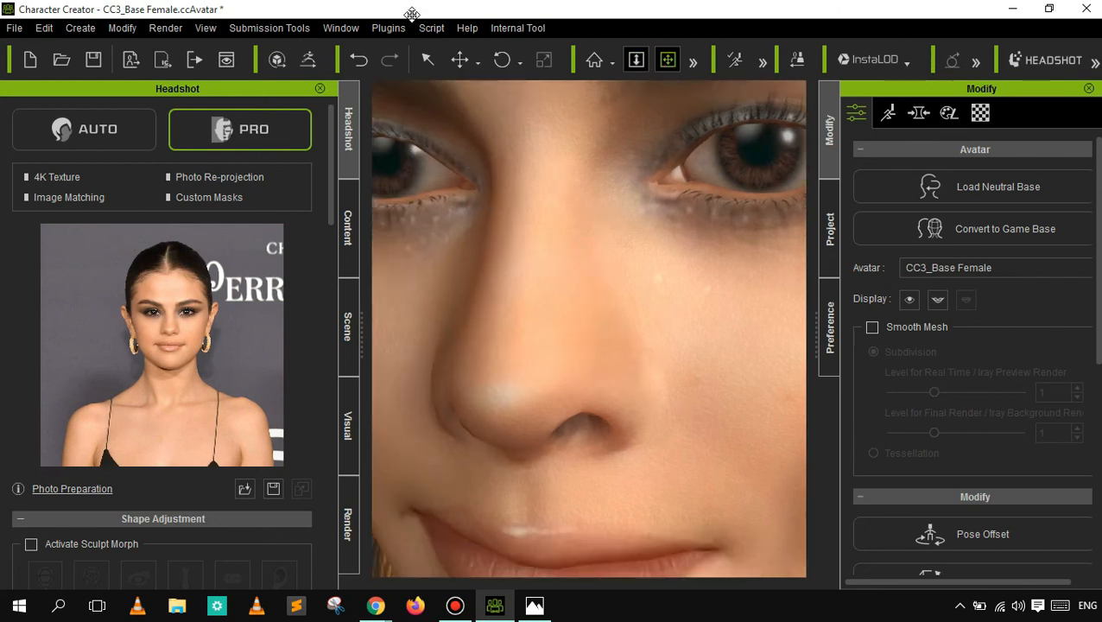
{"action": "left_click", "coordinate": [426, 60]}
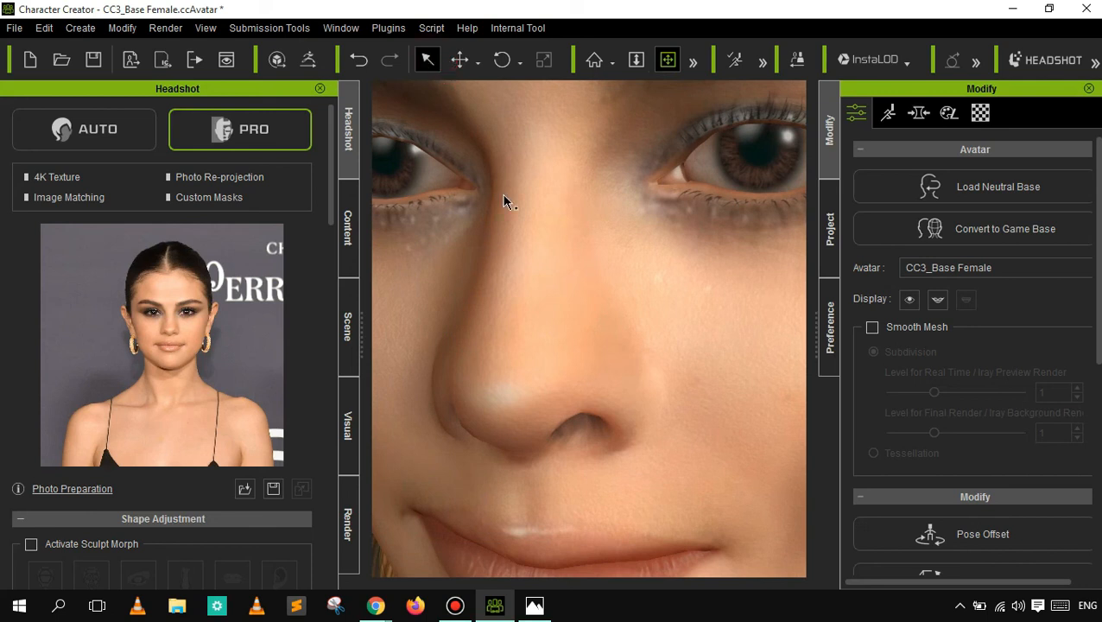
{"action": "left_click", "coordinate": [515, 392]}
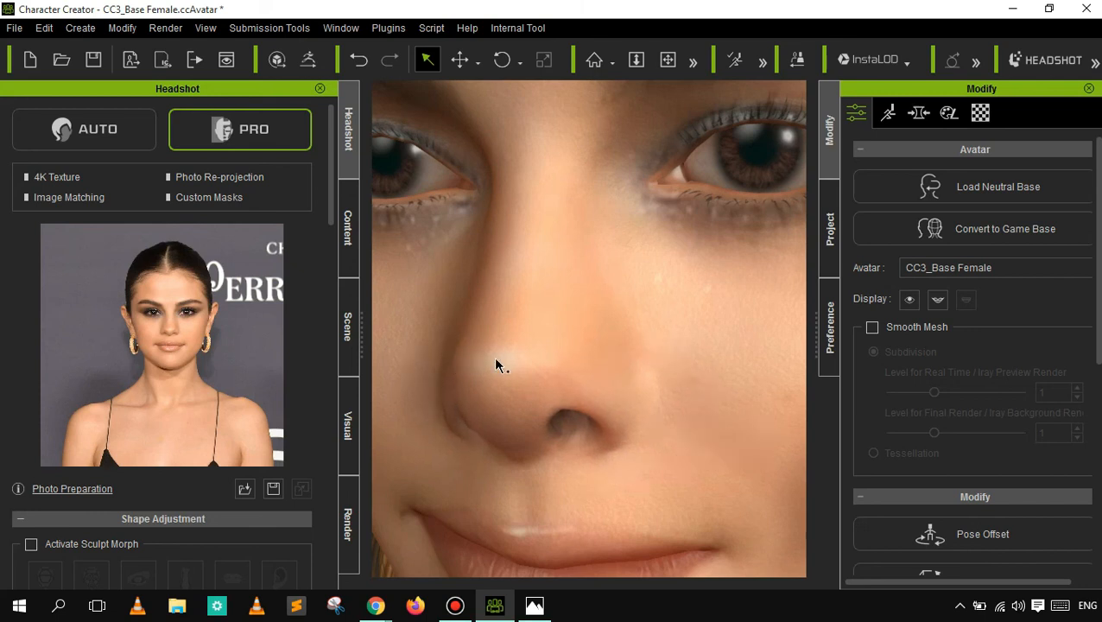
{"action": "left_click_drag", "start_coordinate": [497, 365], "coordinate": [545, 369]}
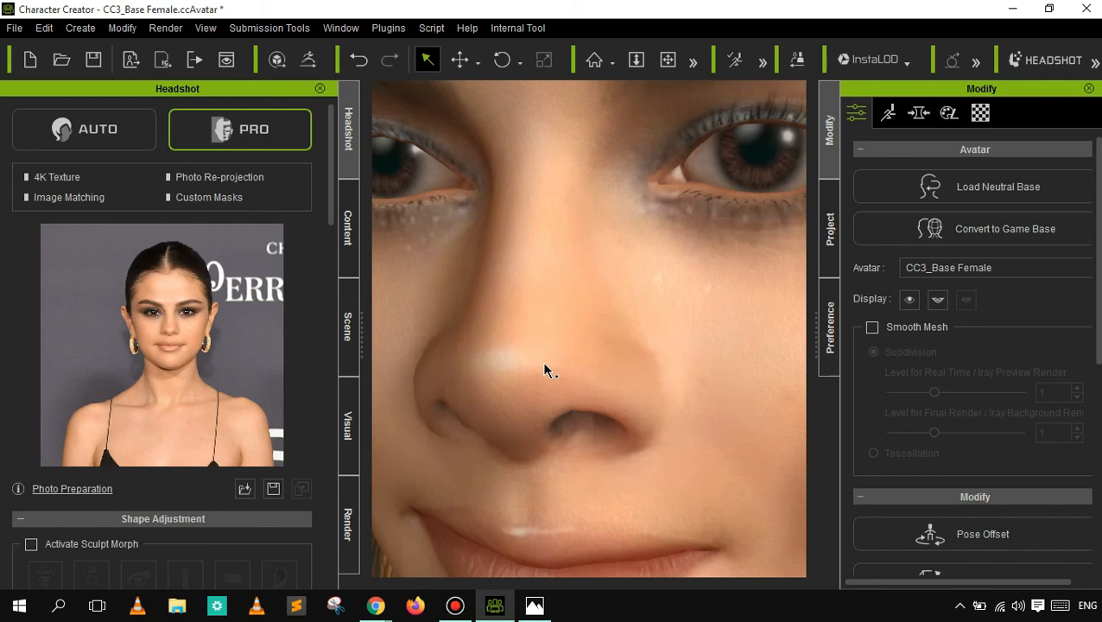
{"action": "left_click_drag", "start_coordinate": [532, 364], "coordinate": [512, 363]}
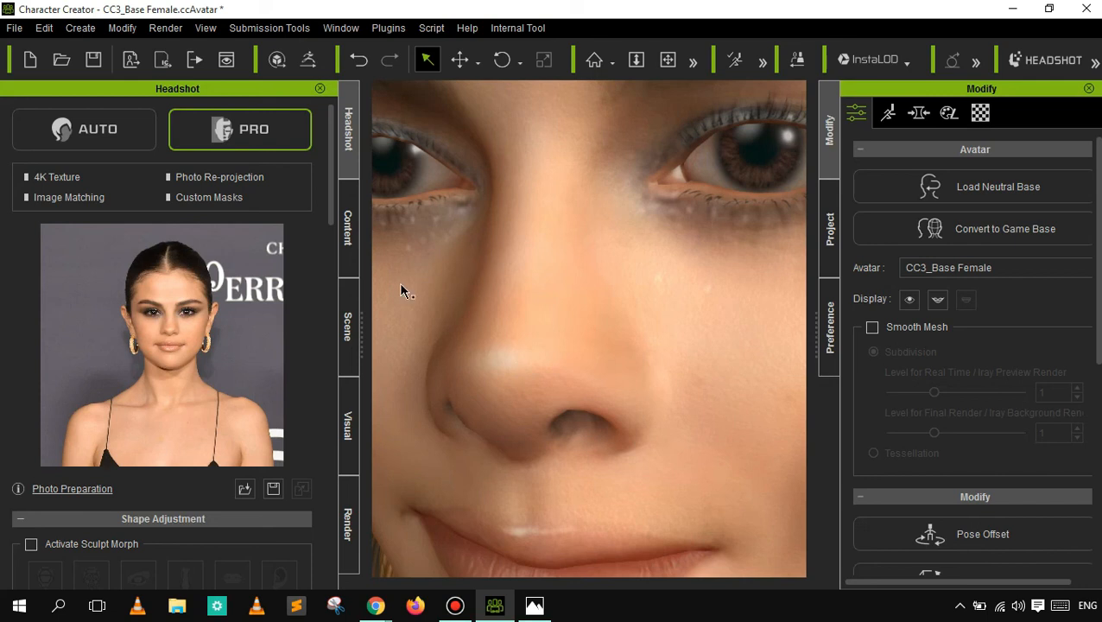
- Put the Punk_Strap_Boots template from the Shoes category of the Cloth templates on the character
{"action": "left_click", "coordinate": [348, 231]}
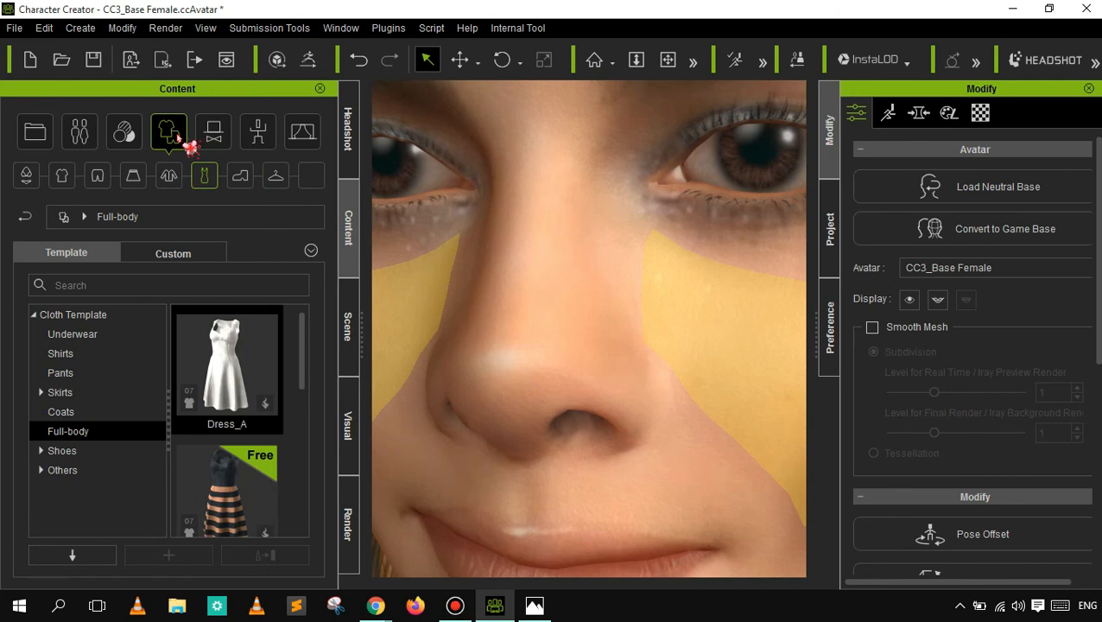
{"action": "left_click", "coordinate": [241, 177]}
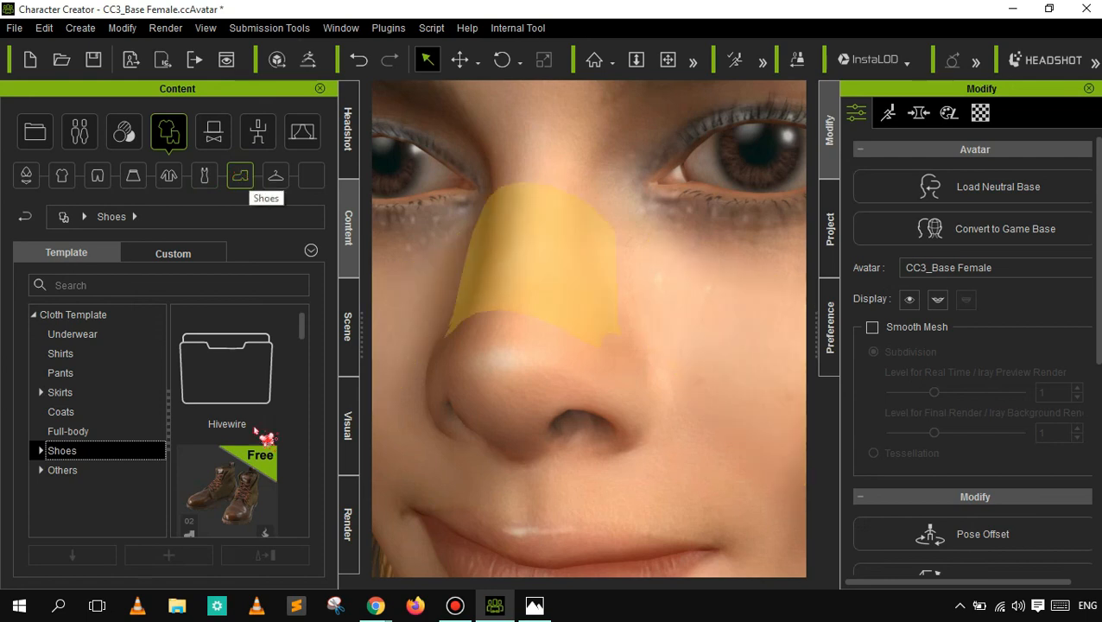
{"action": "left_click_drag", "start_coordinate": [303, 334], "coordinate": [305, 526]}
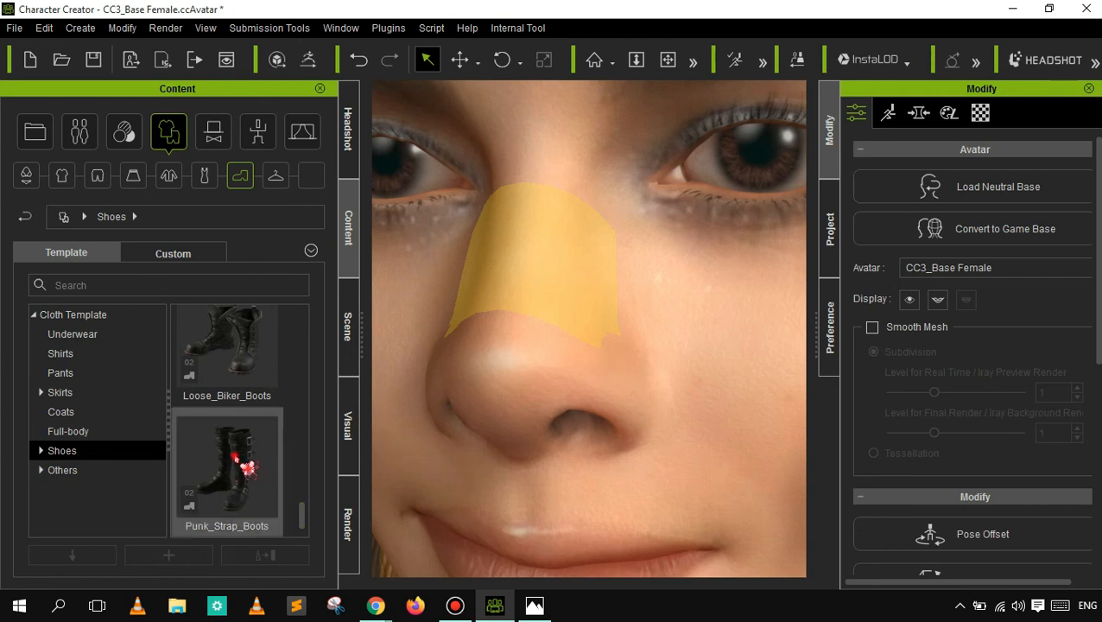
{"action": "double_click", "coordinate": [242, 464]}
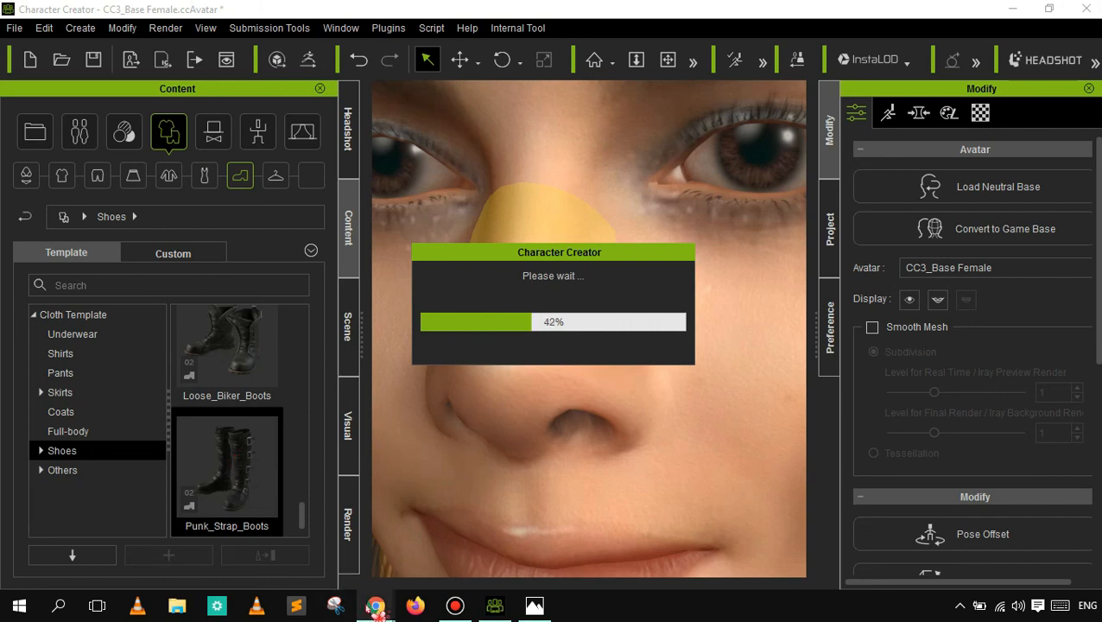
{"action": "mouse_move", "coordinate": [376, 607]}
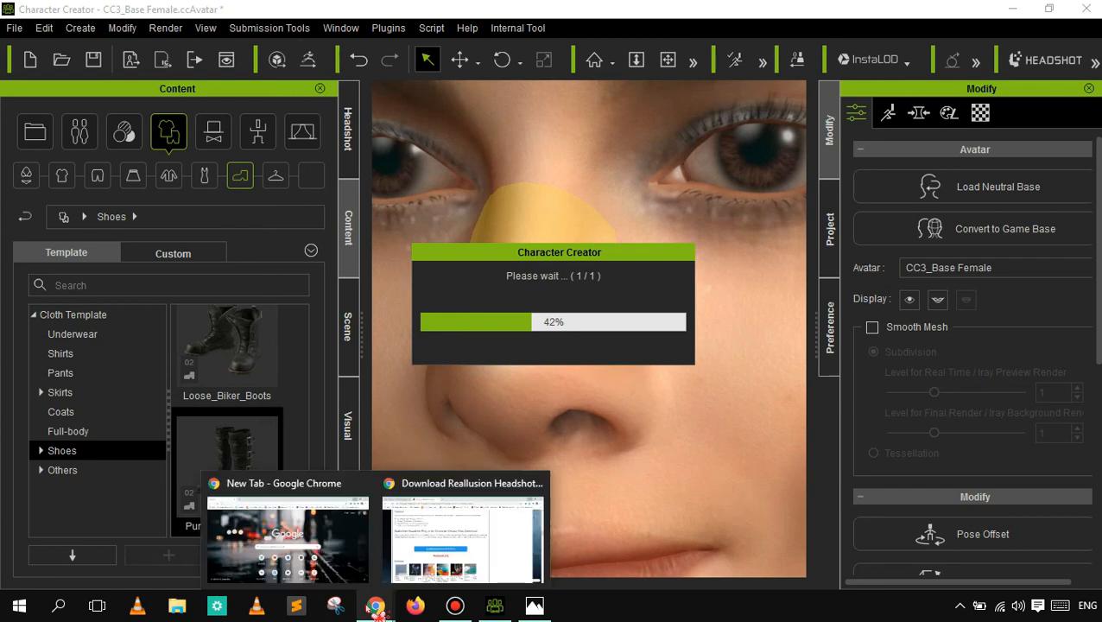
{"action": "mouse_move", "coordinate": [363, 486]}
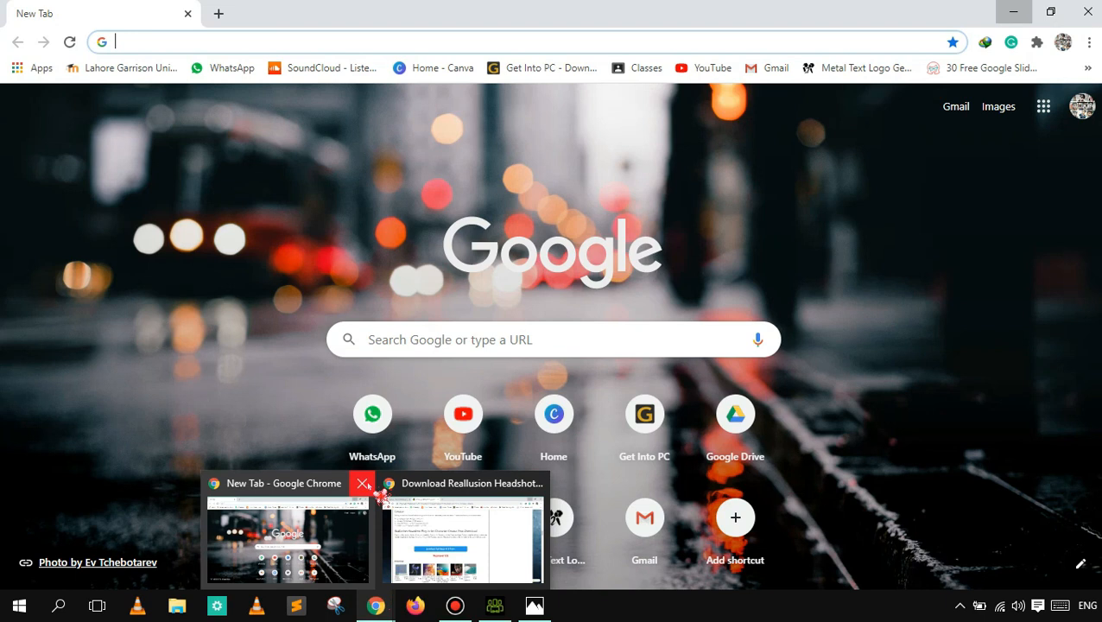
{"action": "mouse_move", "coordinate": [415, 508]}
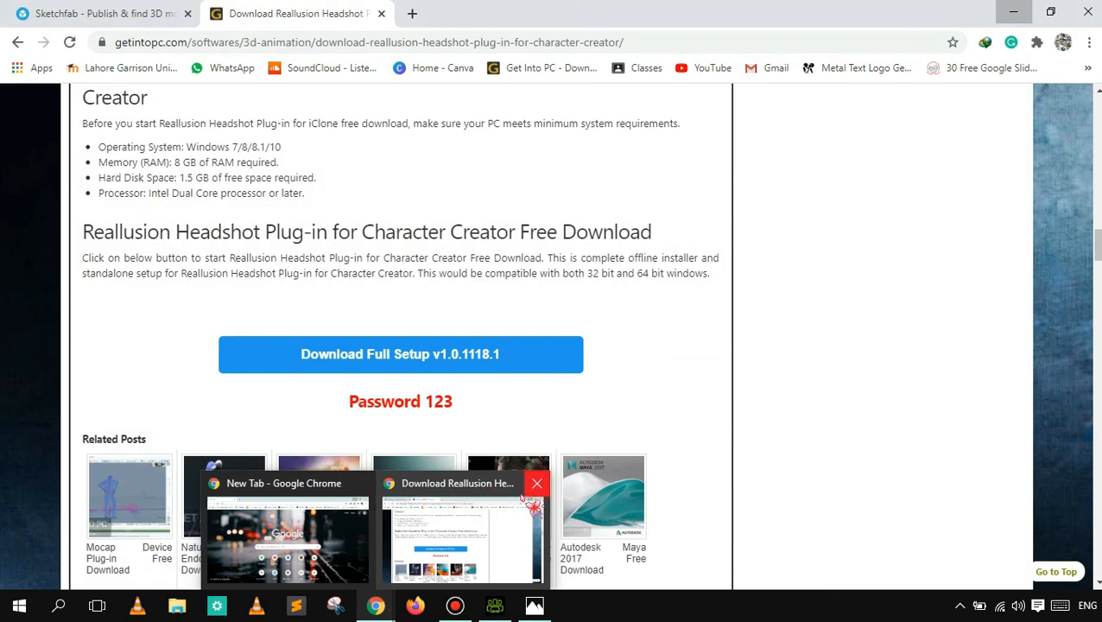
{"action": "mouse_move", "coordinate": [493, 610]}
{"action": "left_click", "coordinate": [499, 561]}
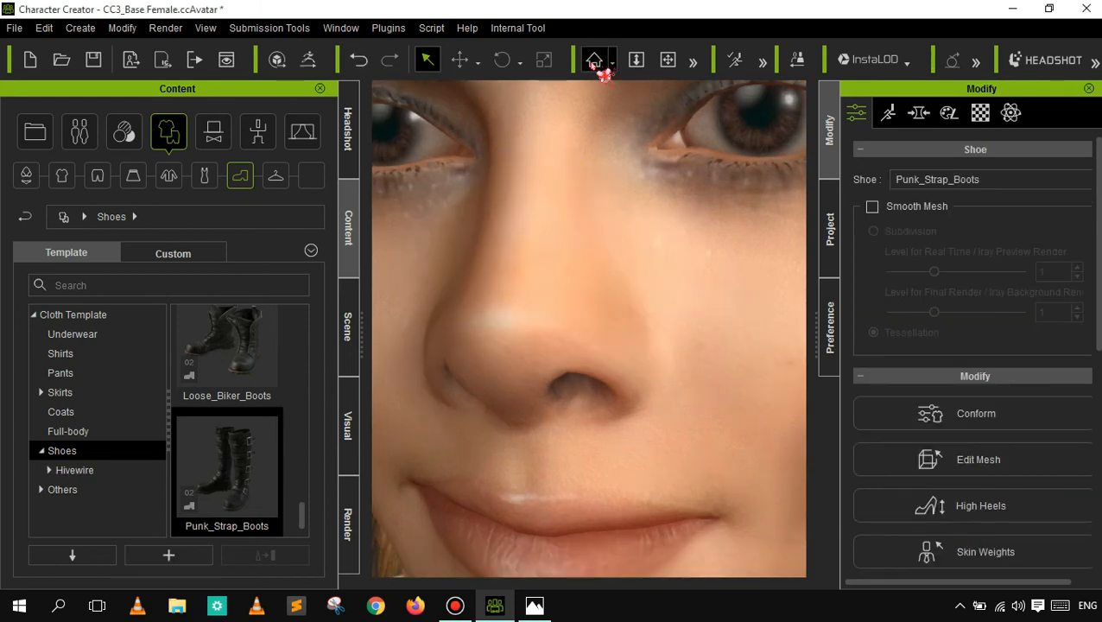
- Frame the boots and then the whole character from head to feet to examine the dress and boots together
{"action": "left_click", "coordinate": [596, 62]}
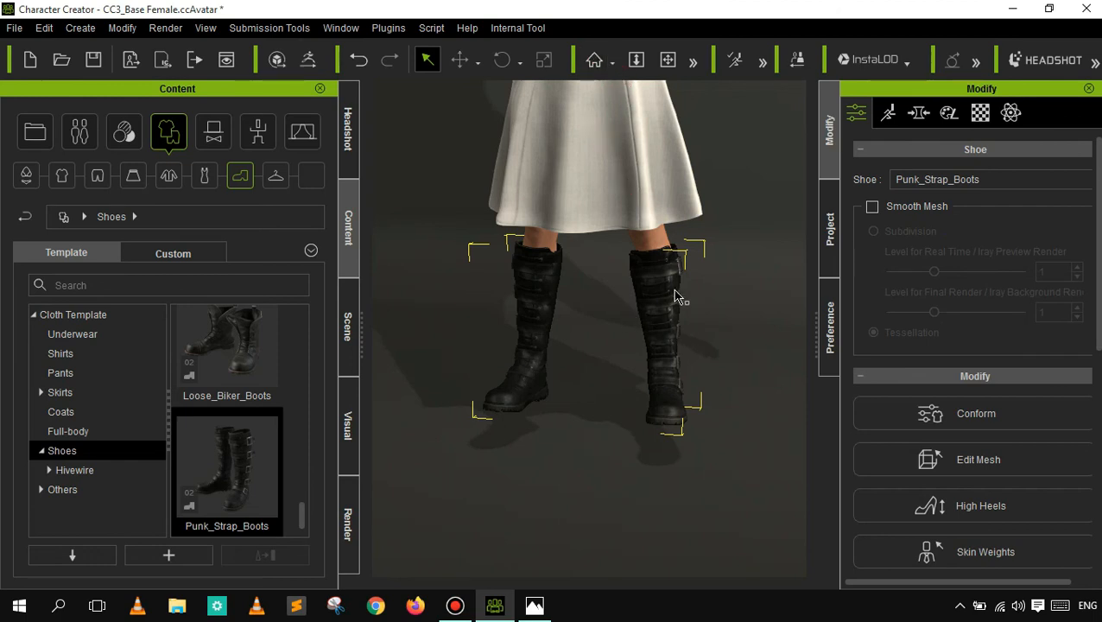
{"action": "left_click", "coordinate": [641, 59]}
{"action": "left_click", "coordinate": [670, 66]}
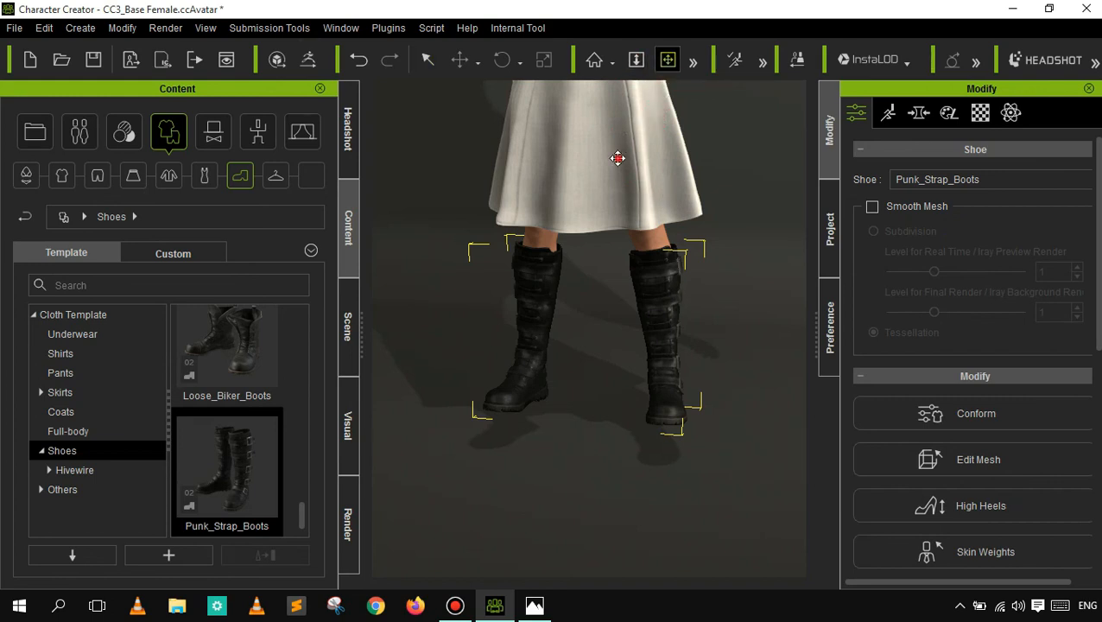
{"action": "mouse_move", "coordinate": [615, 262]}
{"action": "left_mouse_down"}
{"action": "mouse_move", "coordinate": [612, 404]}
{"action": "mouse_move", "coordinate": [586, 443]}
{"action": "left_mouse_up"}
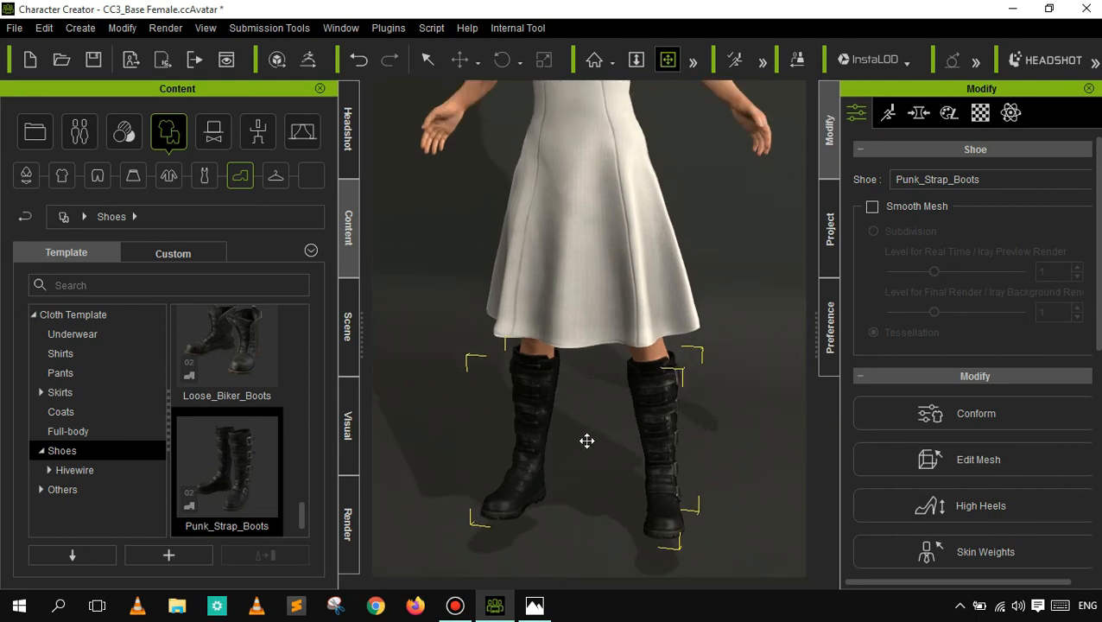
{"action": "left_click", "coordinate": [637, 65]}
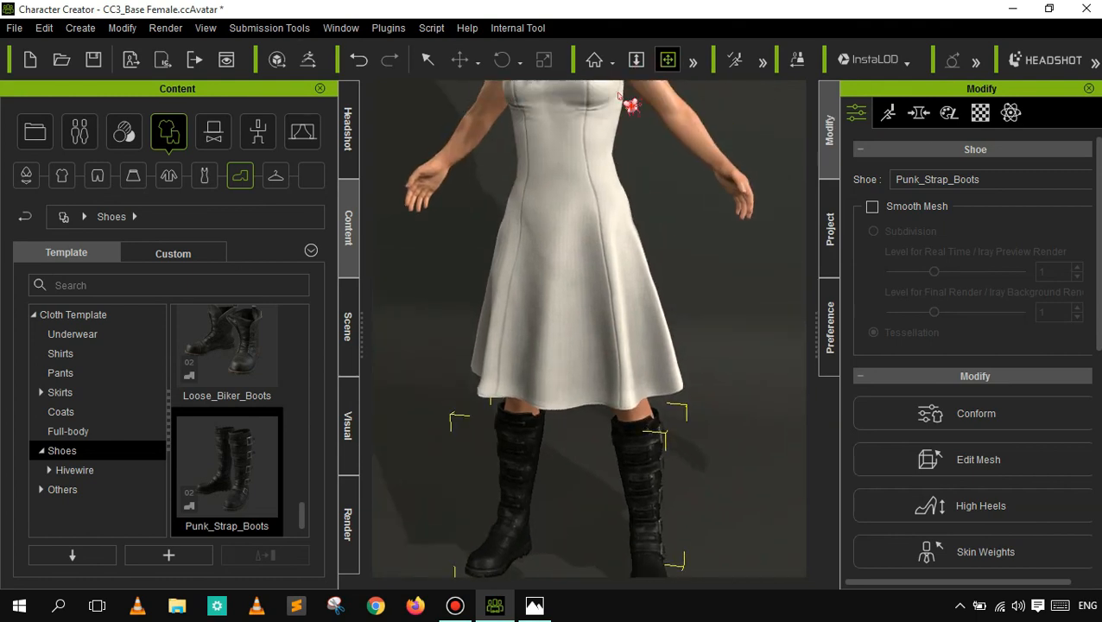
{"action": "left_click_drag", "start_coordinate": [530, 248], "coordinate": [531, 314]}
{"action": "left_click", "coordinate": [666, 62]}
{"action": "left_click_drag", "start_coordinate": [578, 148], "coordinate": [577, 274]}
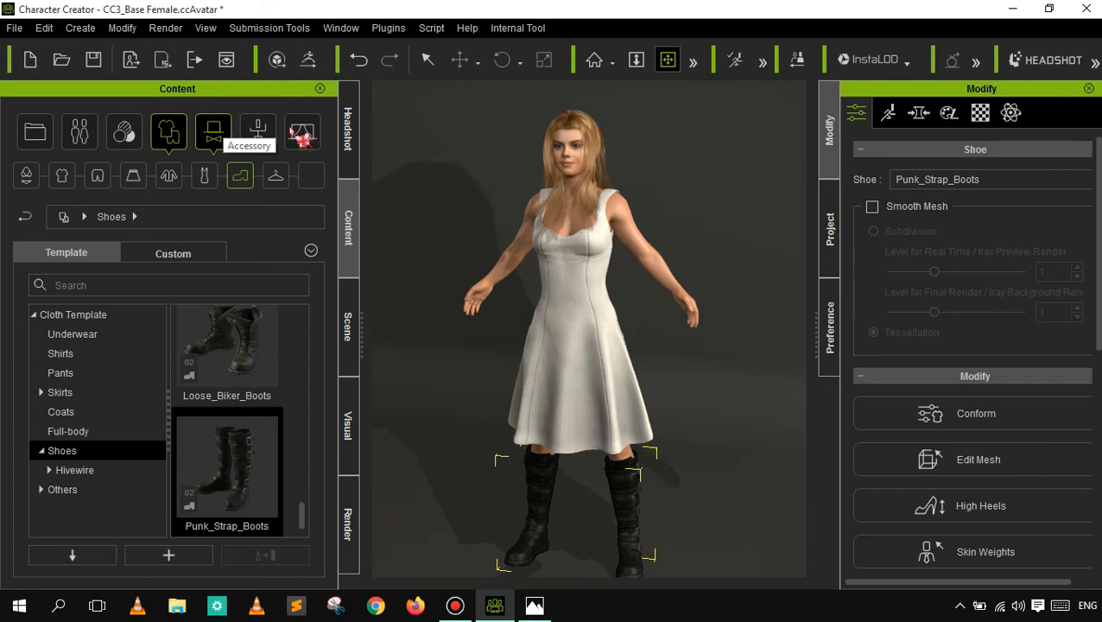
- Open the Stage Elements content category
{"action": "left_click", "coordinate": [302, 139]}
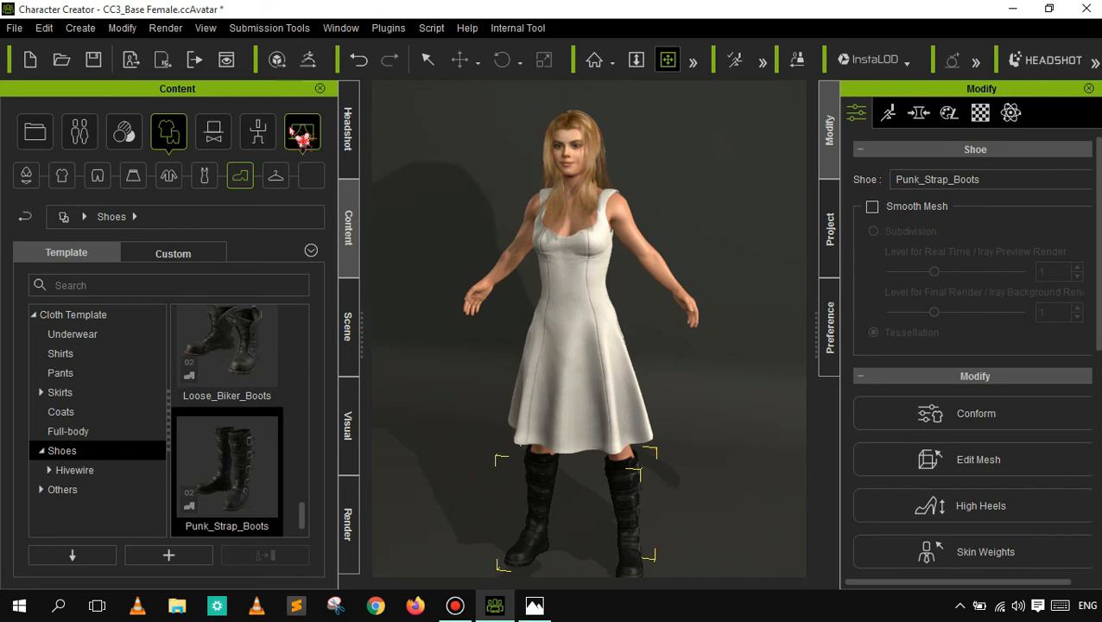